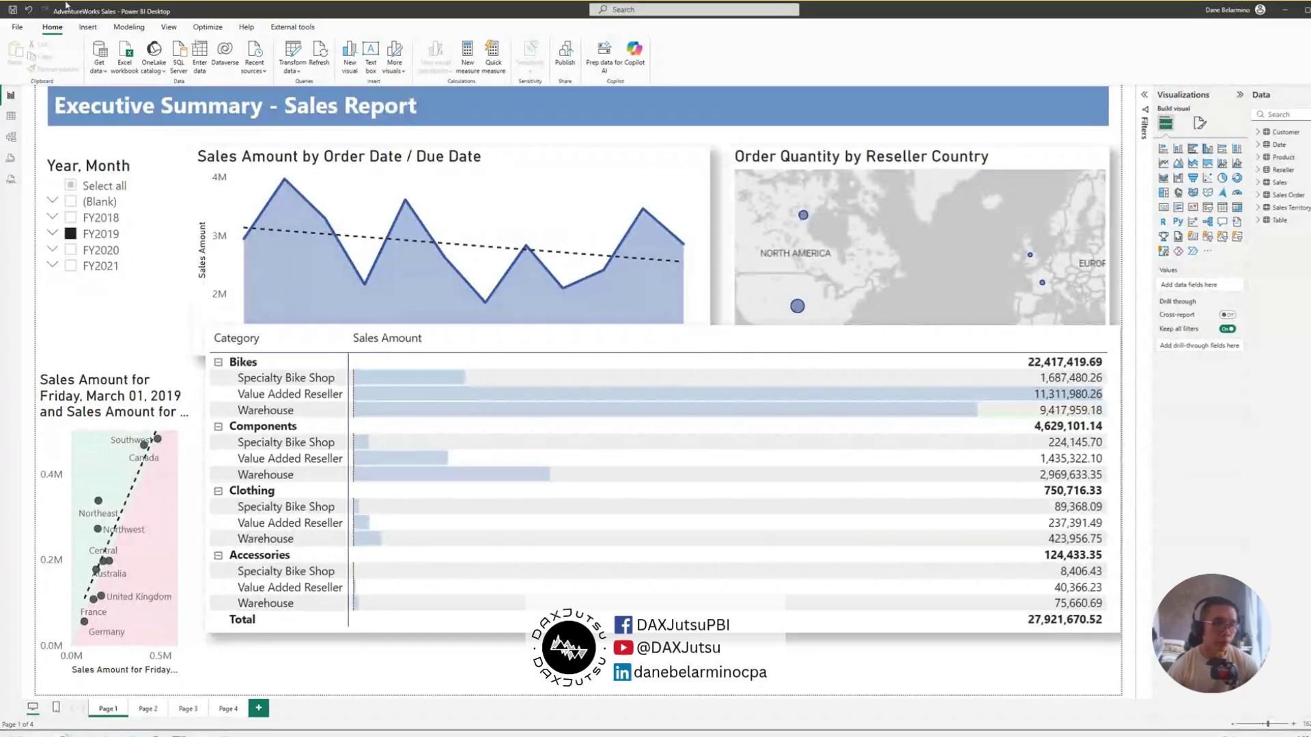
Check the Sales table's rows, then return to the report and launch Transform data.
click(13, 118)
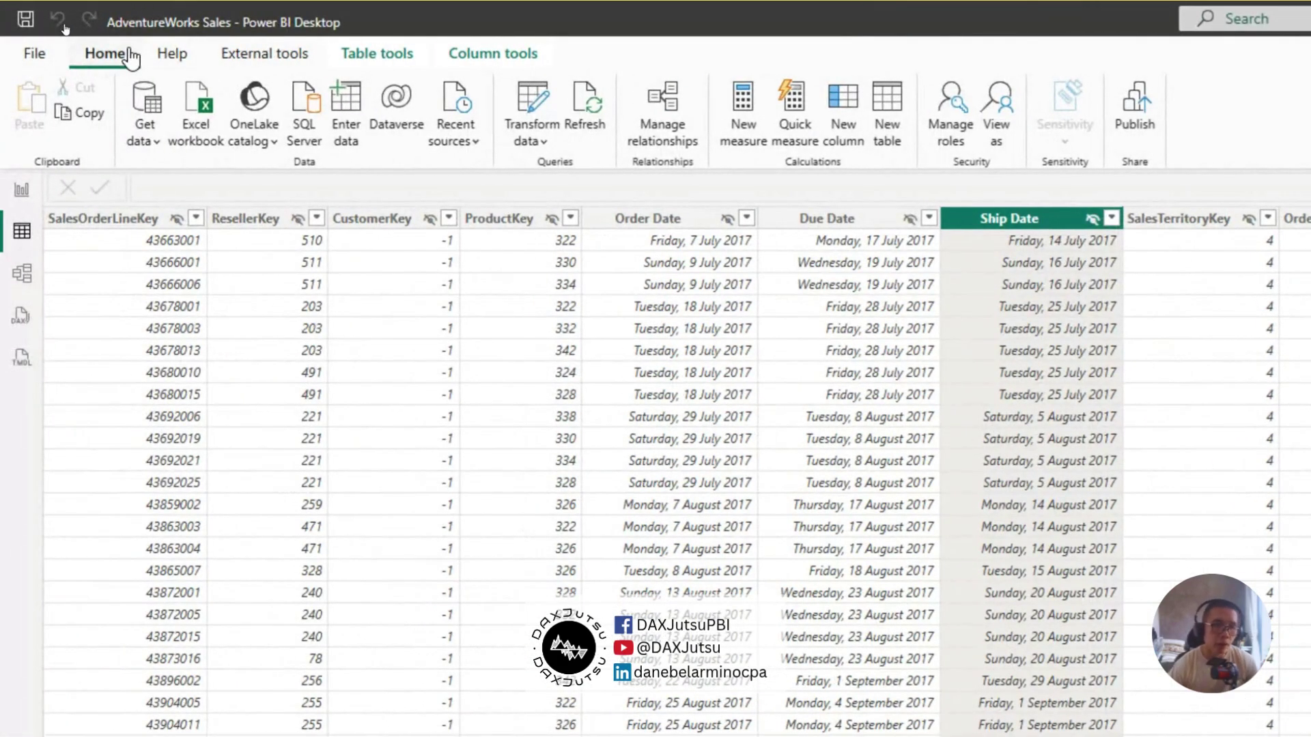
key(Tab)
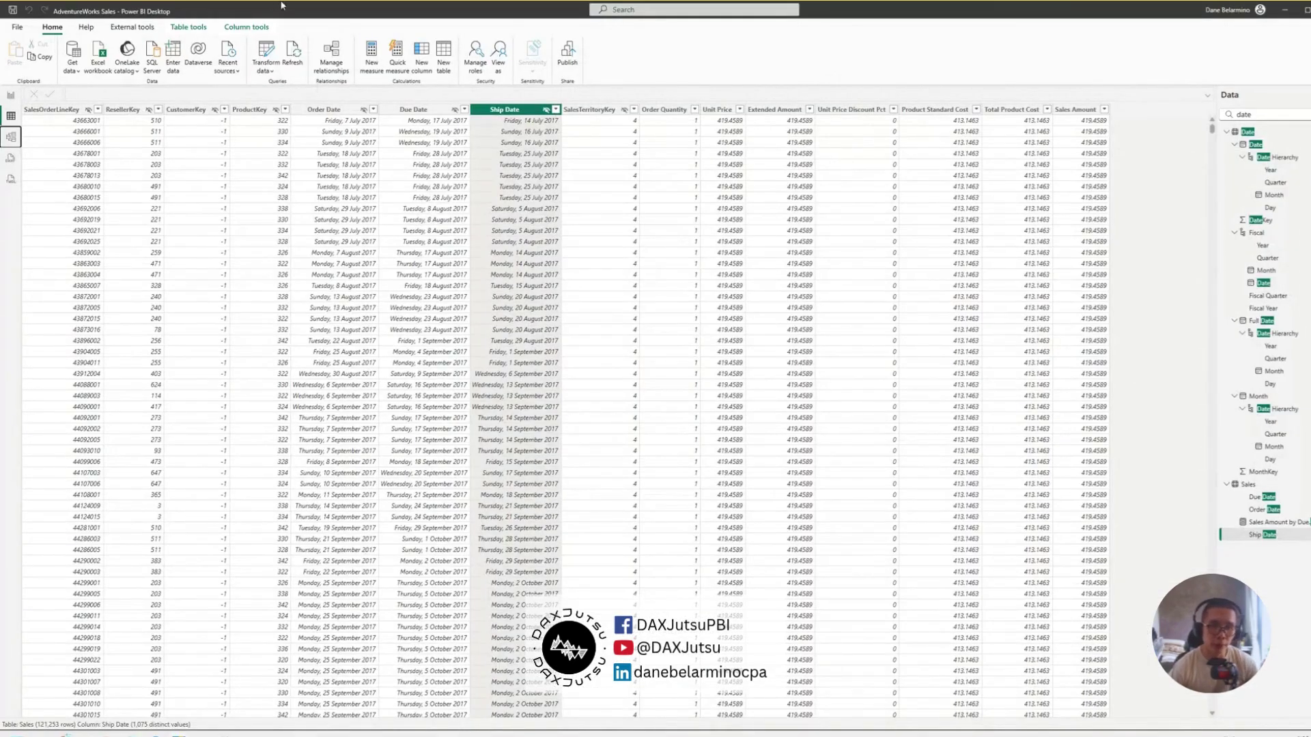
click(11, 95)
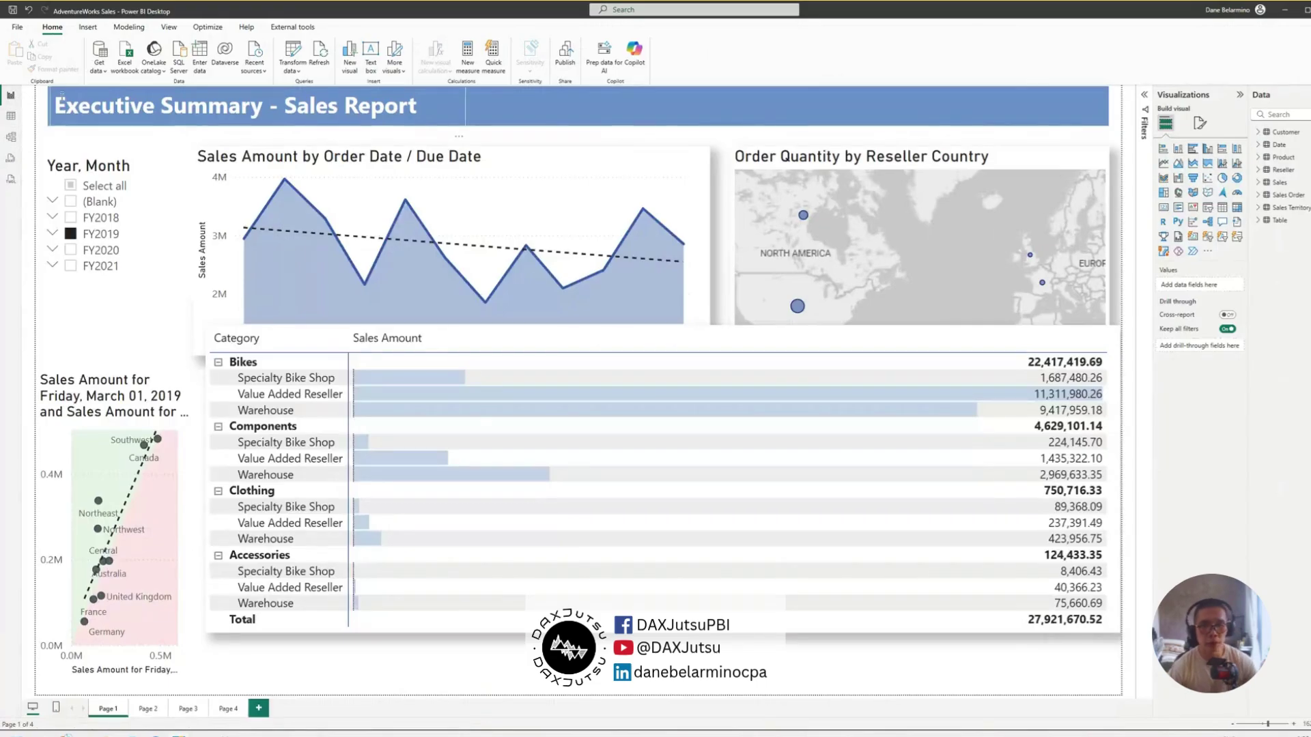
click(292, 52)
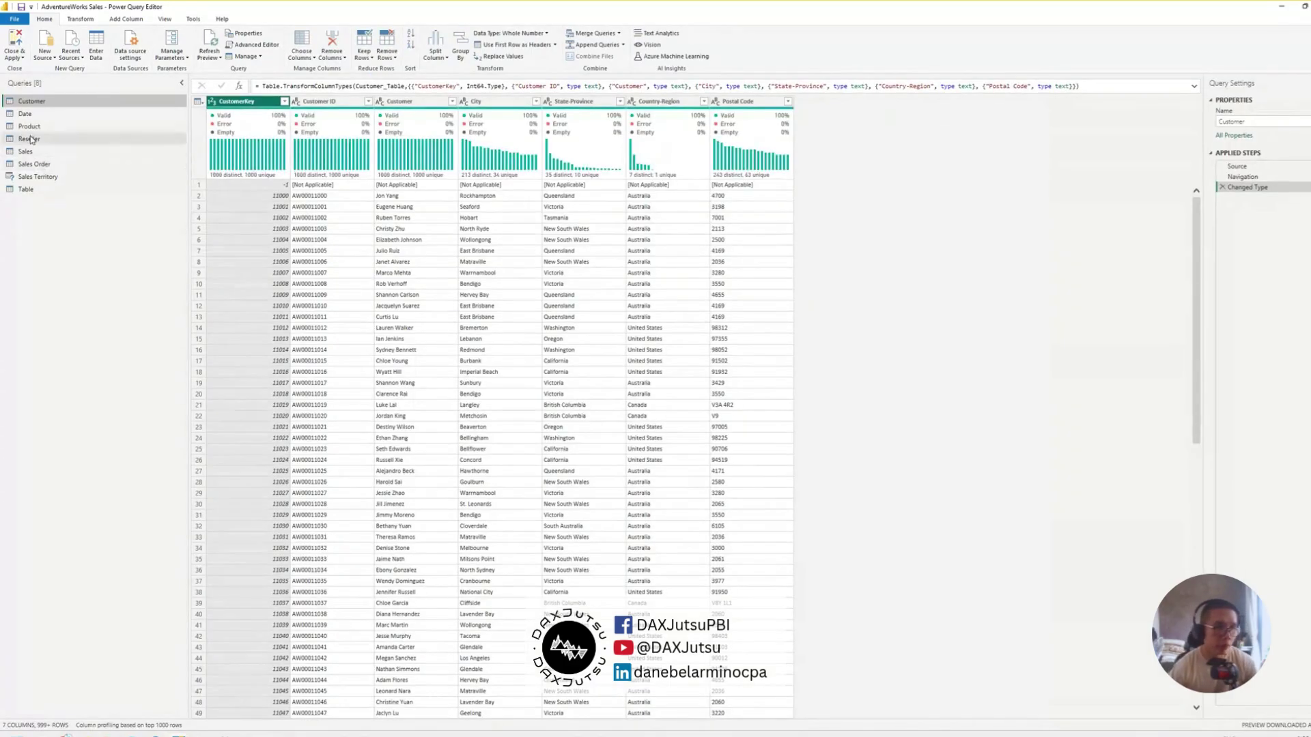
Give the Sales query an Index column numbered from 1.
click(25, 152)
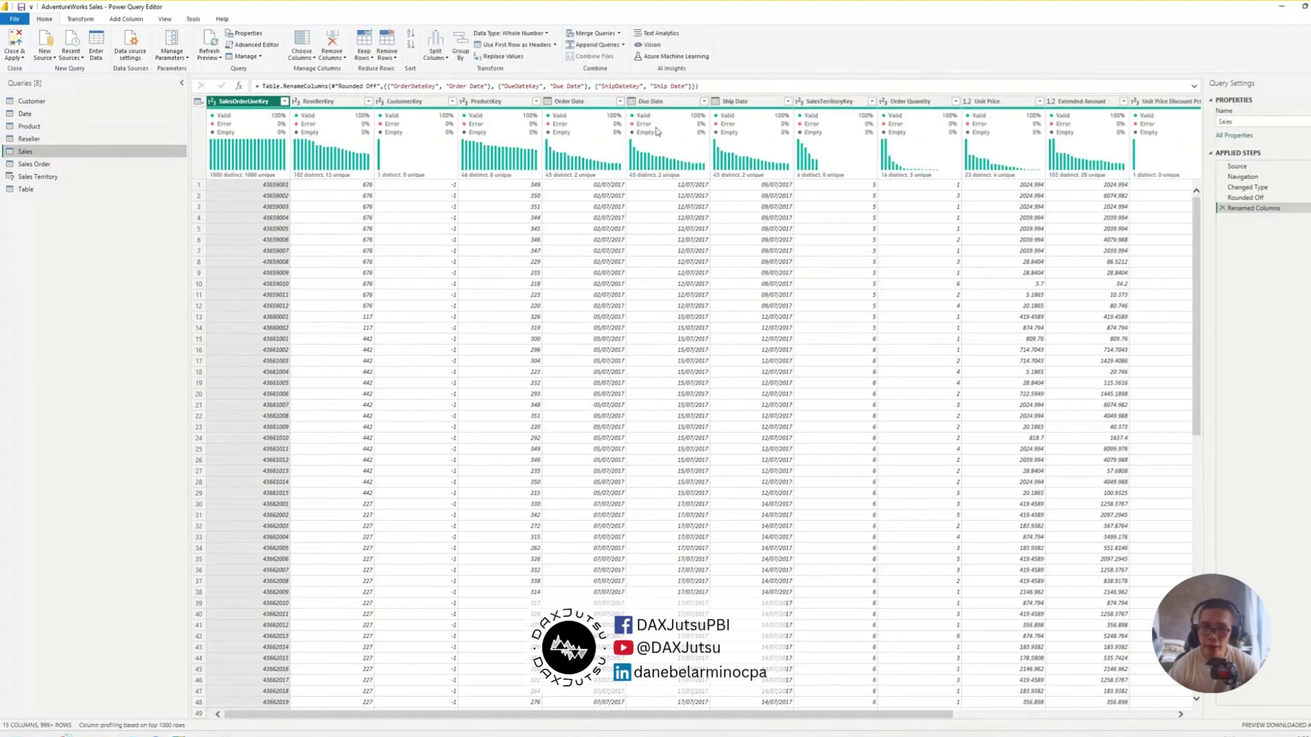
drag(773, 714, 995, 715)
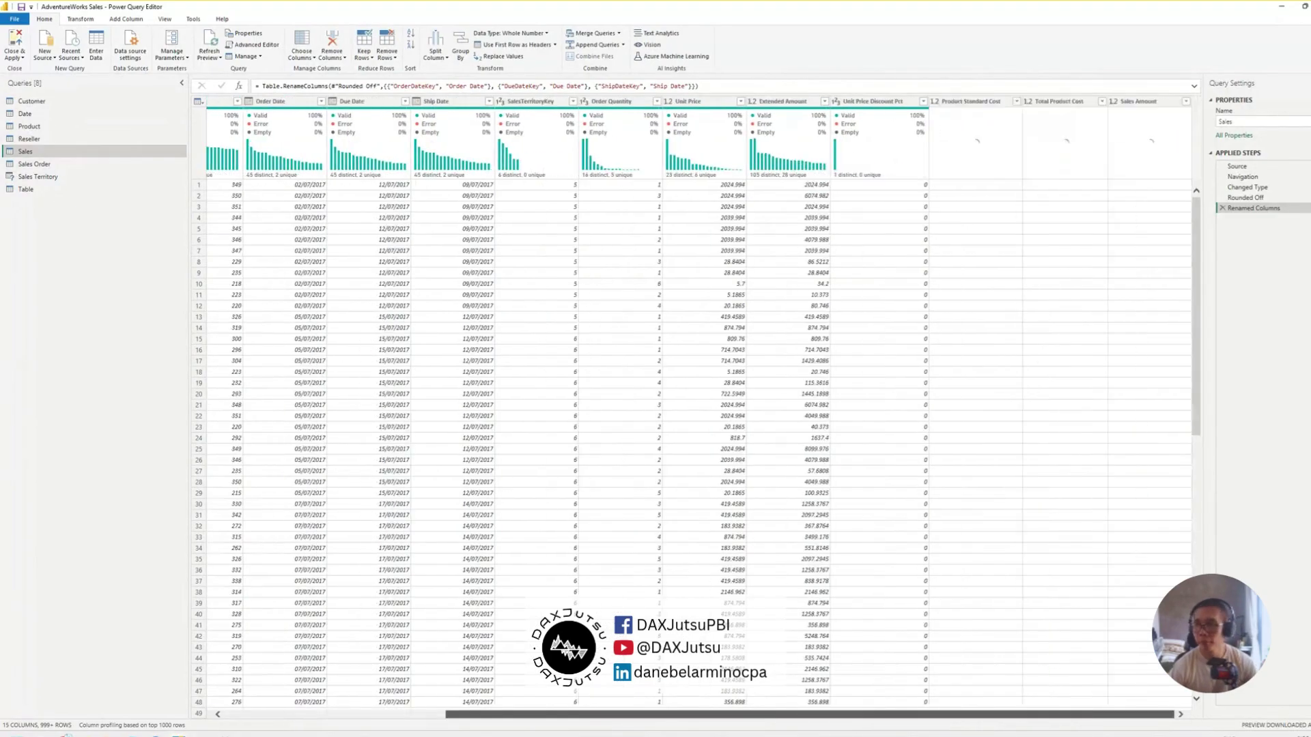
click(125, 19)
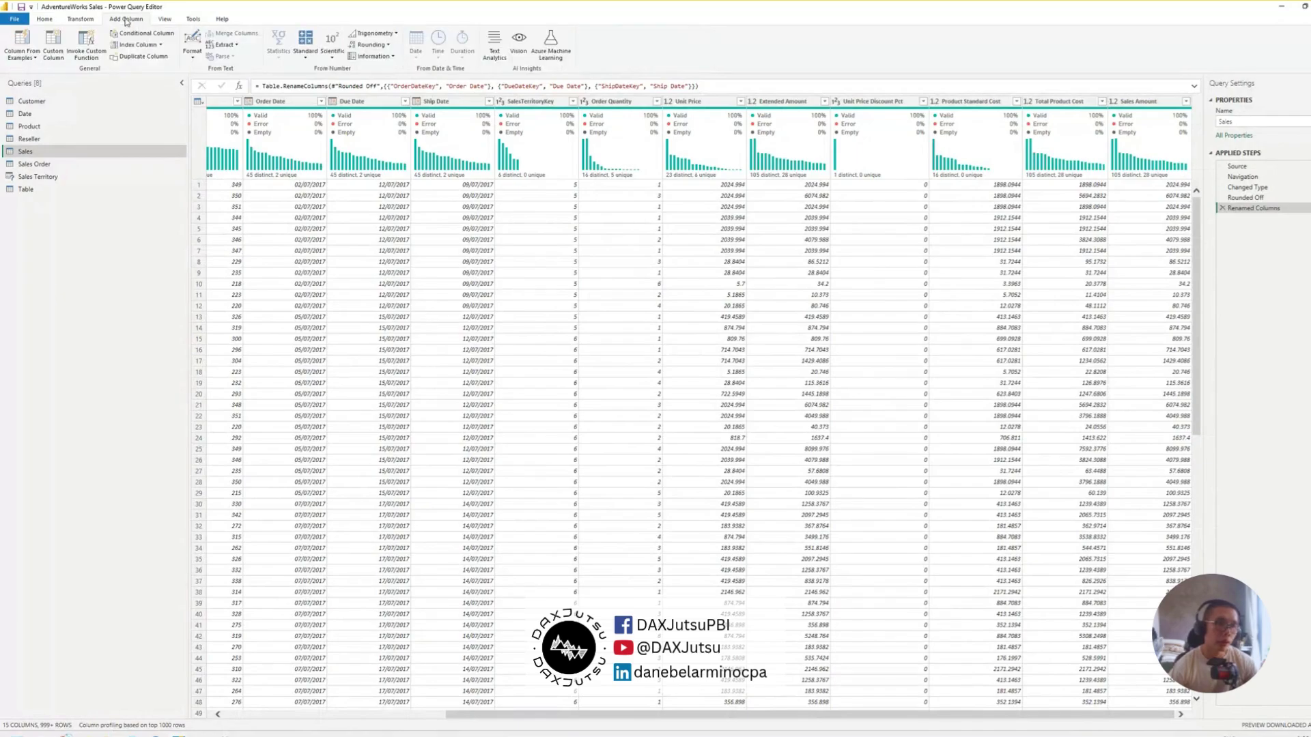
click(160, 44)
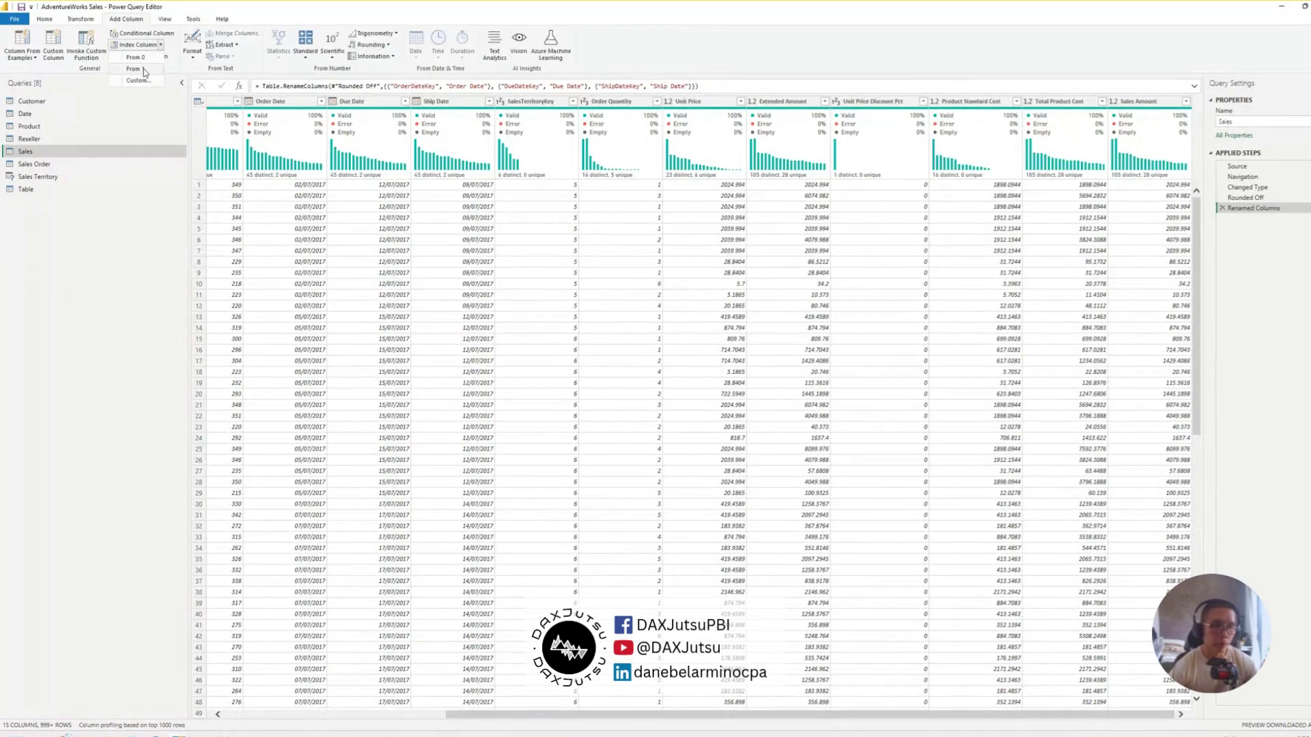
click(134, 69)
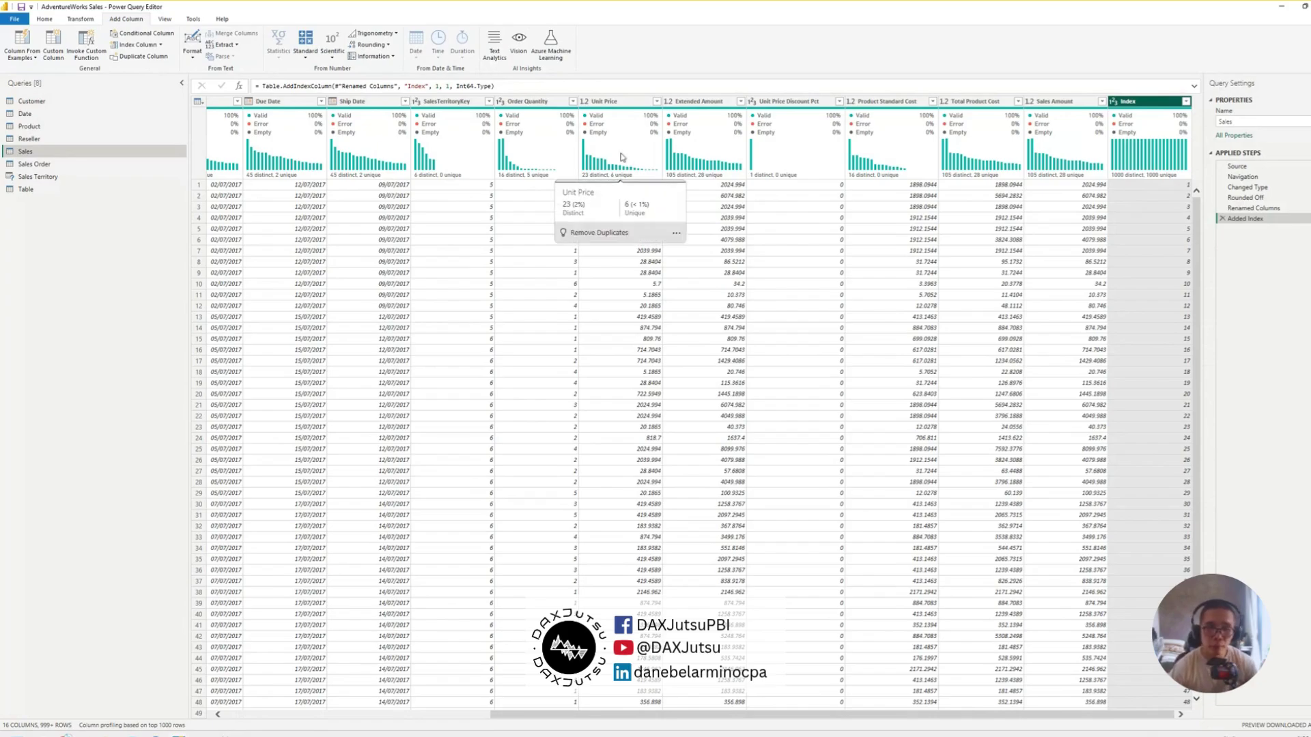
Create a new query that references the Sales query.
right_click(100, 158)
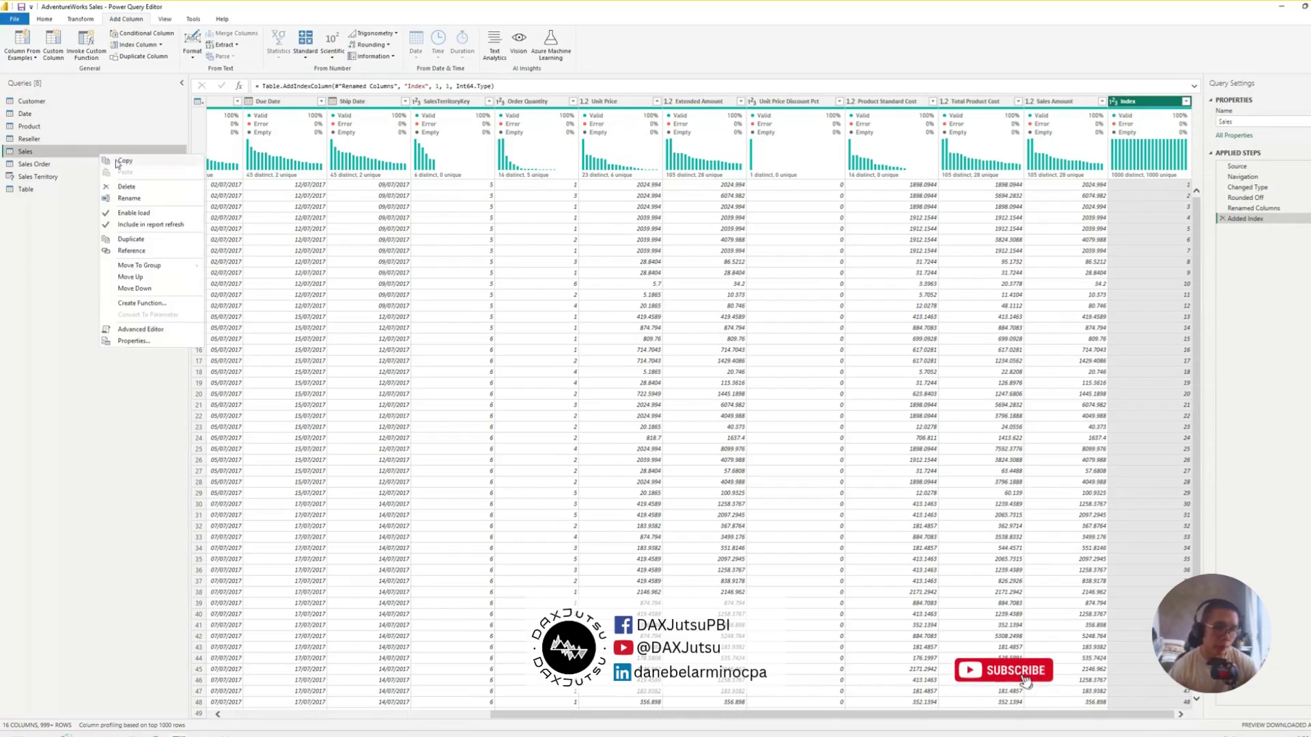
click(136, 251)
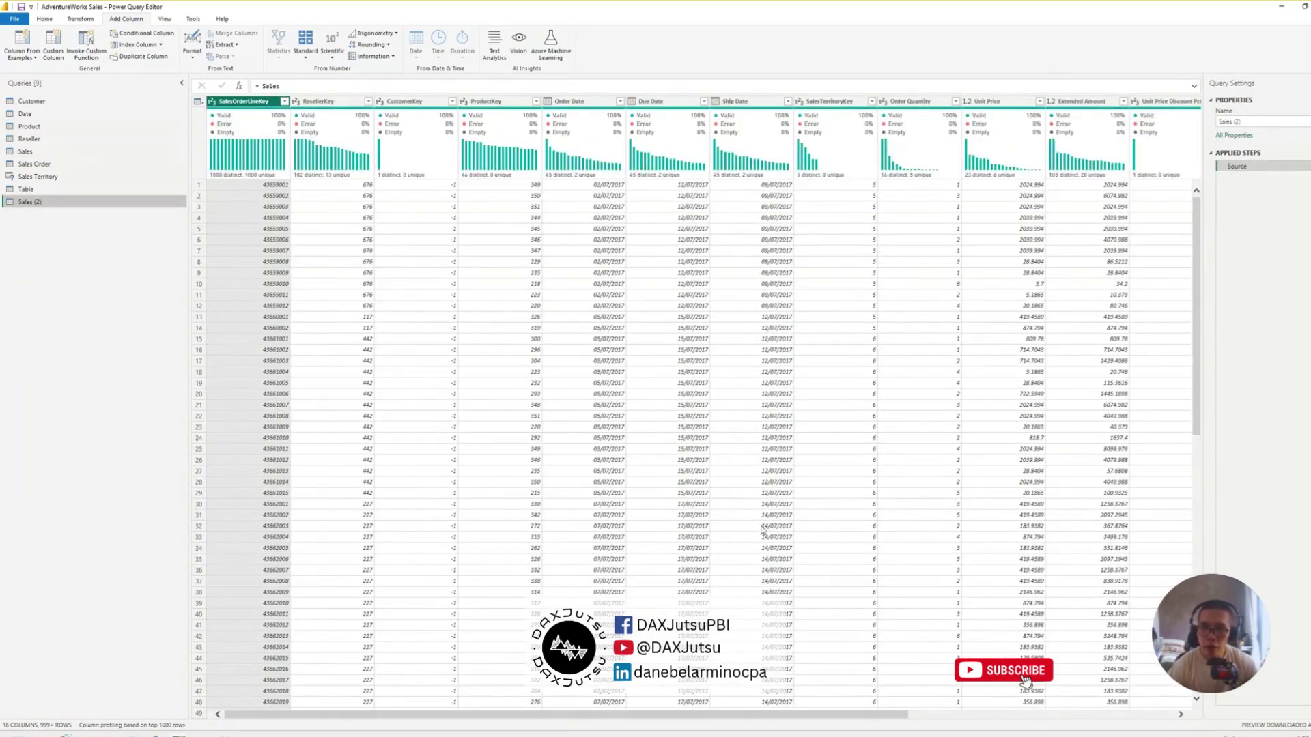
drag(714, 714, 955, 714)
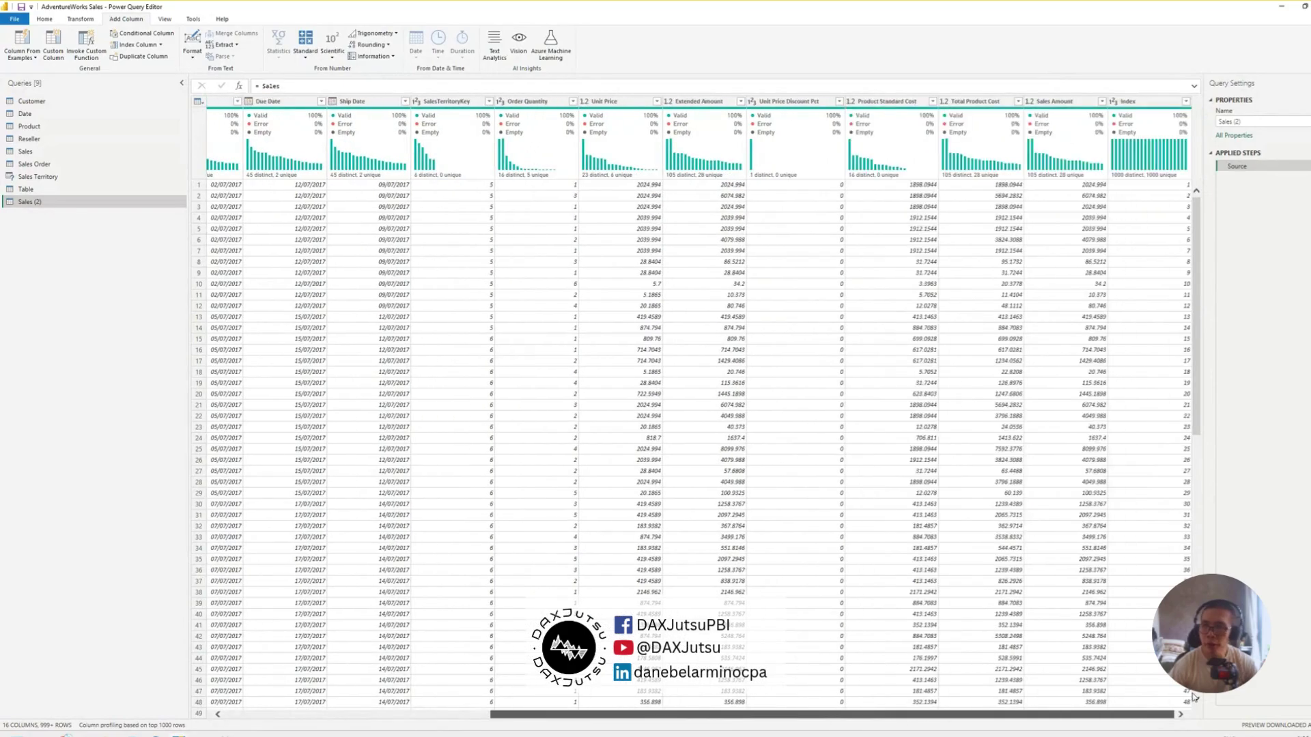
Keep only the Index, Order Date, Due Date and Ship Date columns.
click(1165, 103)
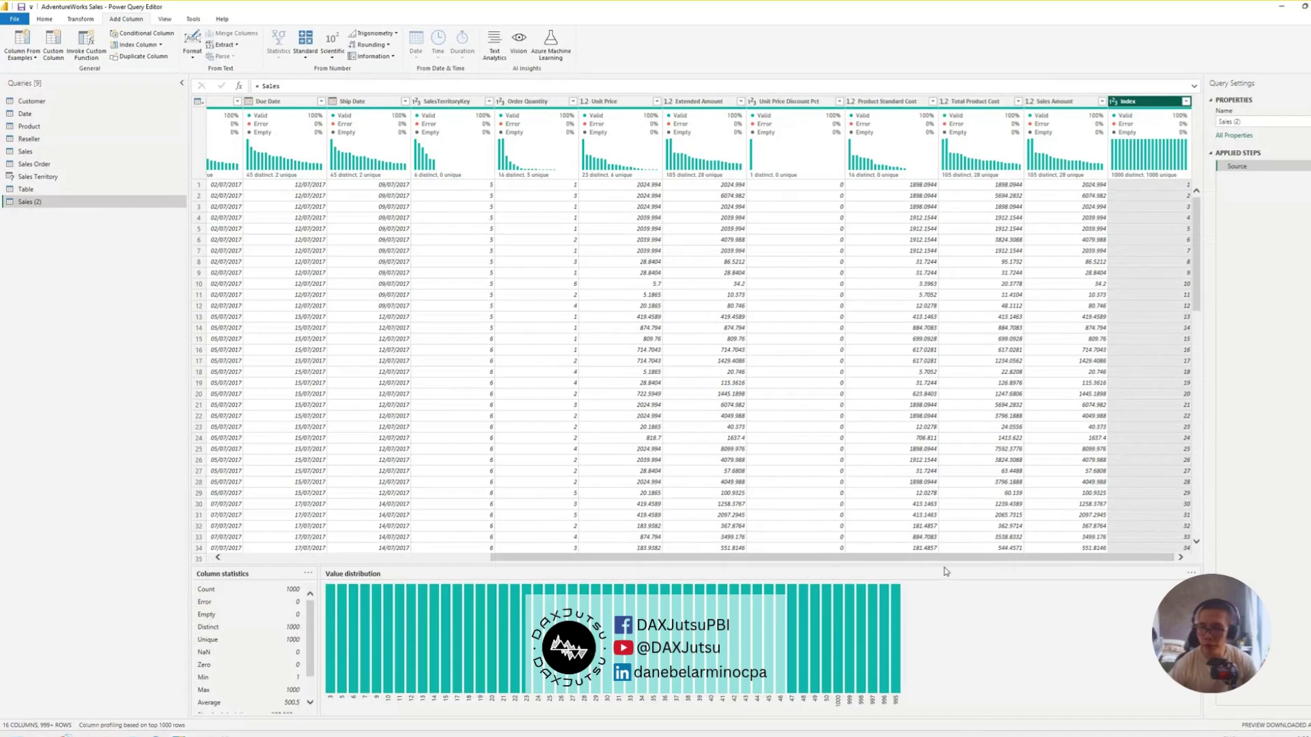
drag(945, 560, 811, 560)
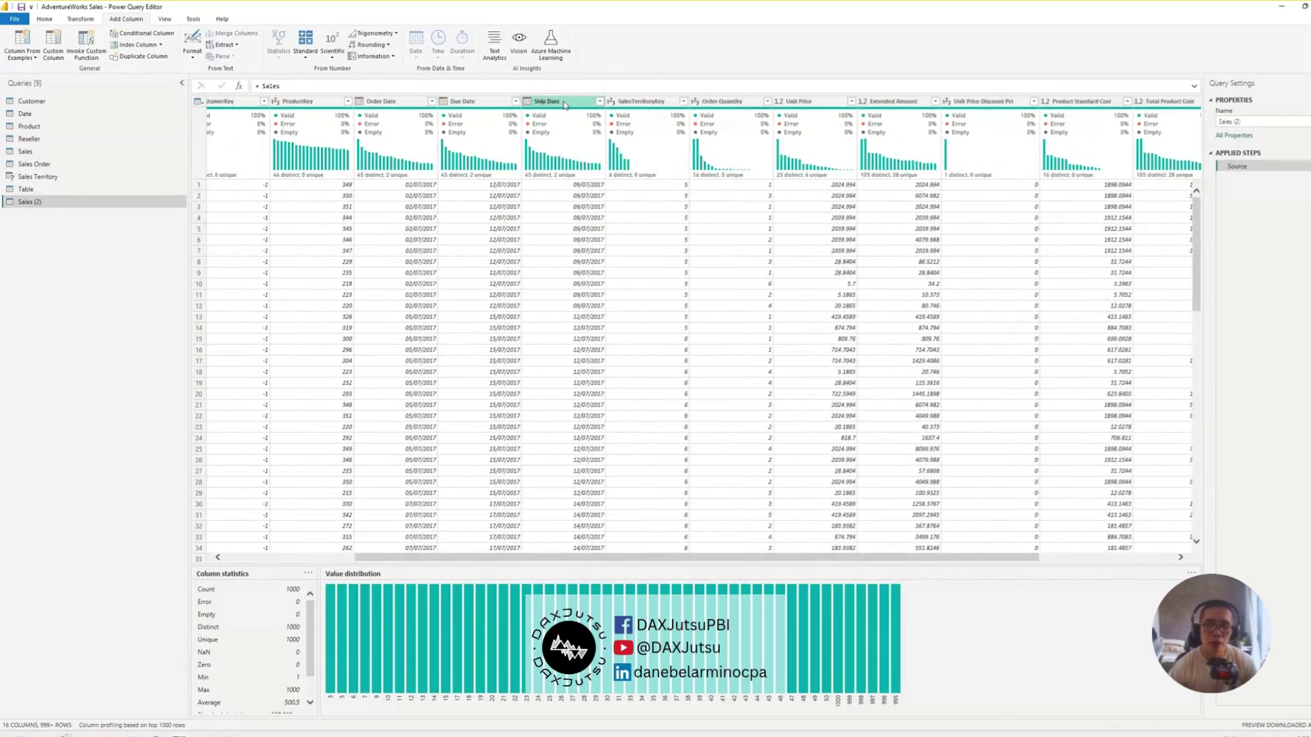
click(462, 102)
click(389, 102)
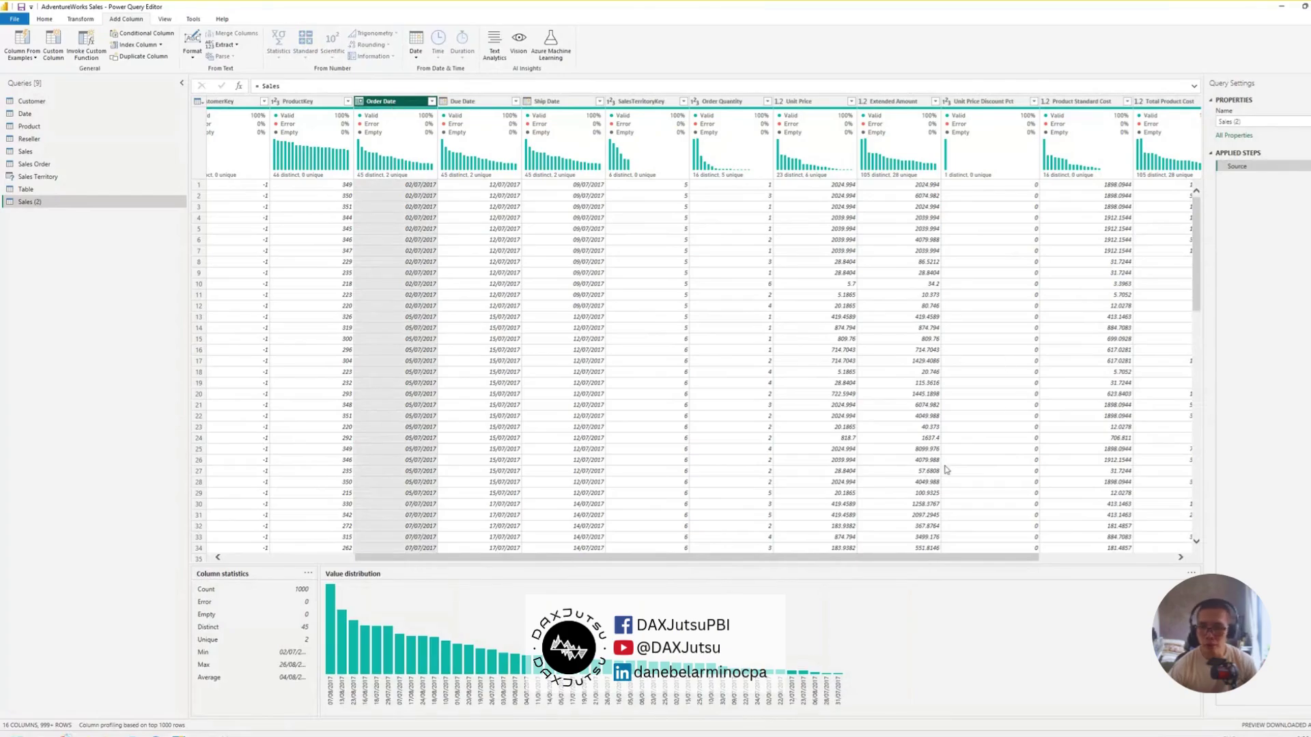
drag(928, 560, 1064, 560)
click(1147, 101)
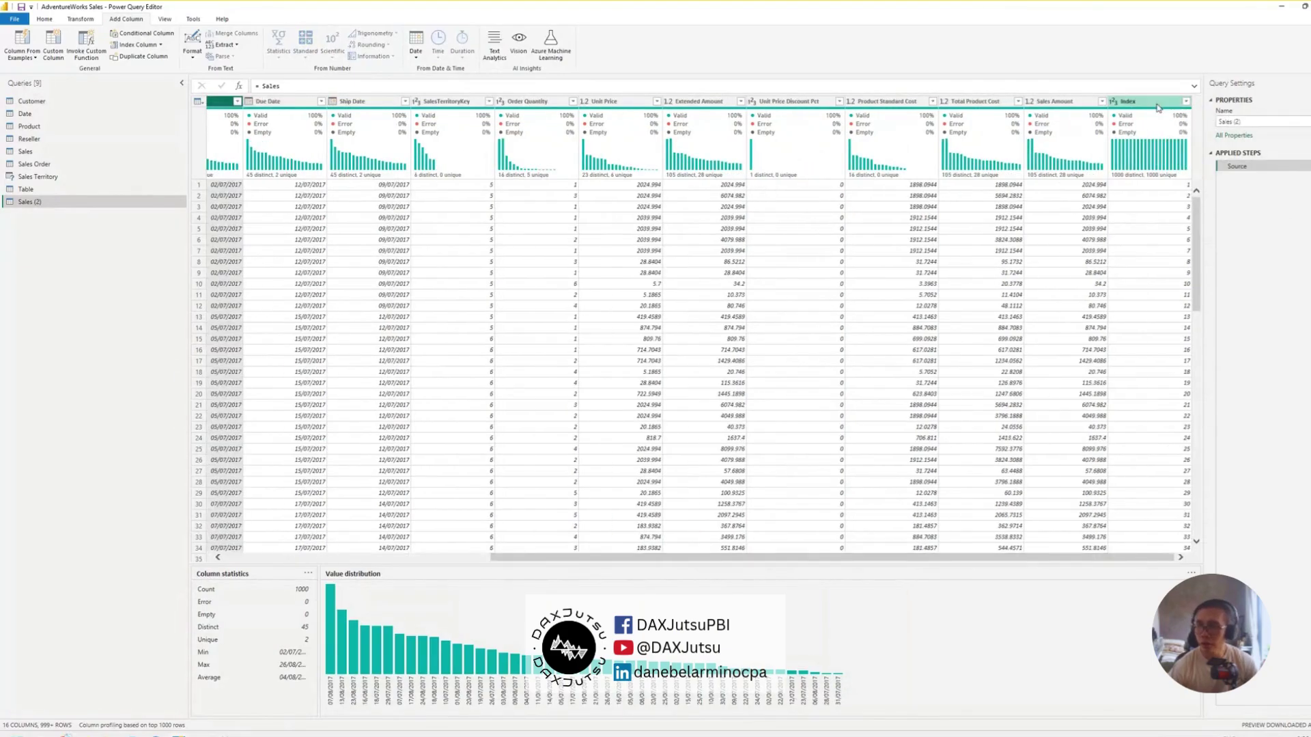
ctrl+click(222, 101)
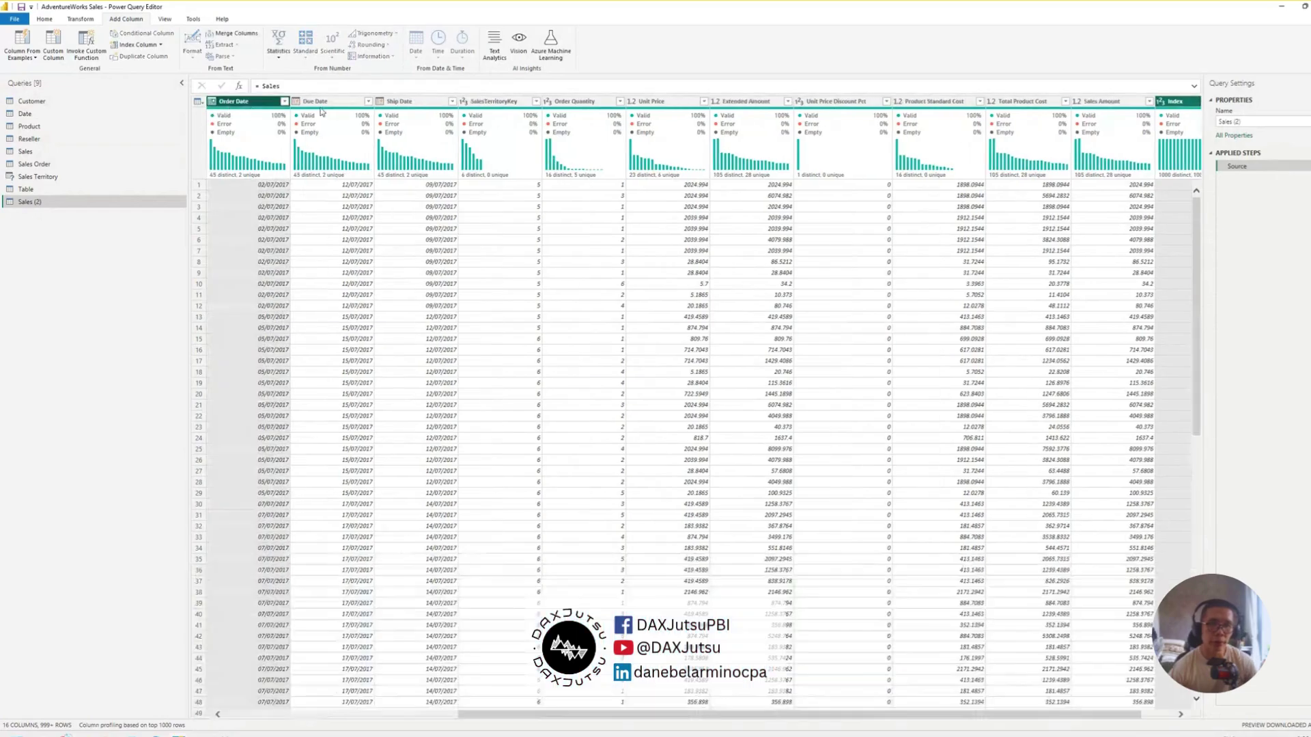
ctrl+click(328, 101)
ctrl+click(410, 101)
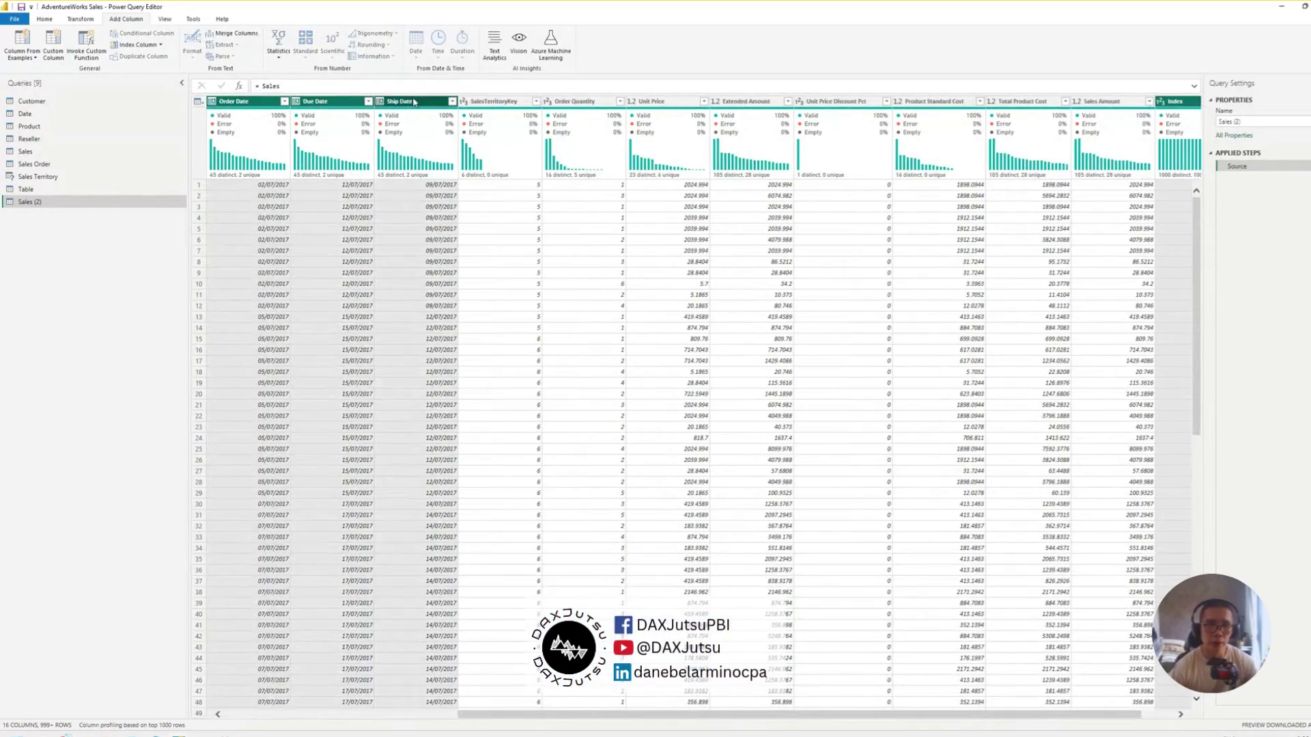
right_click(413, 102)
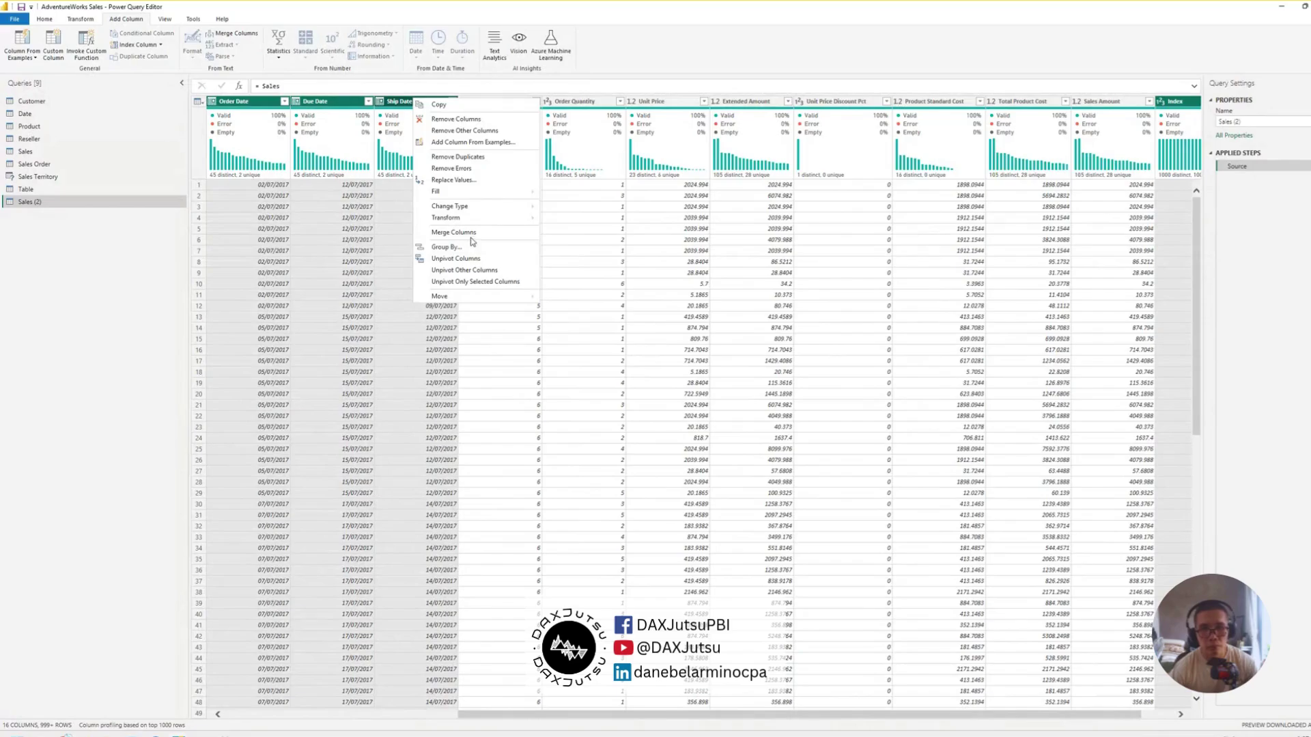
click(486, 130)
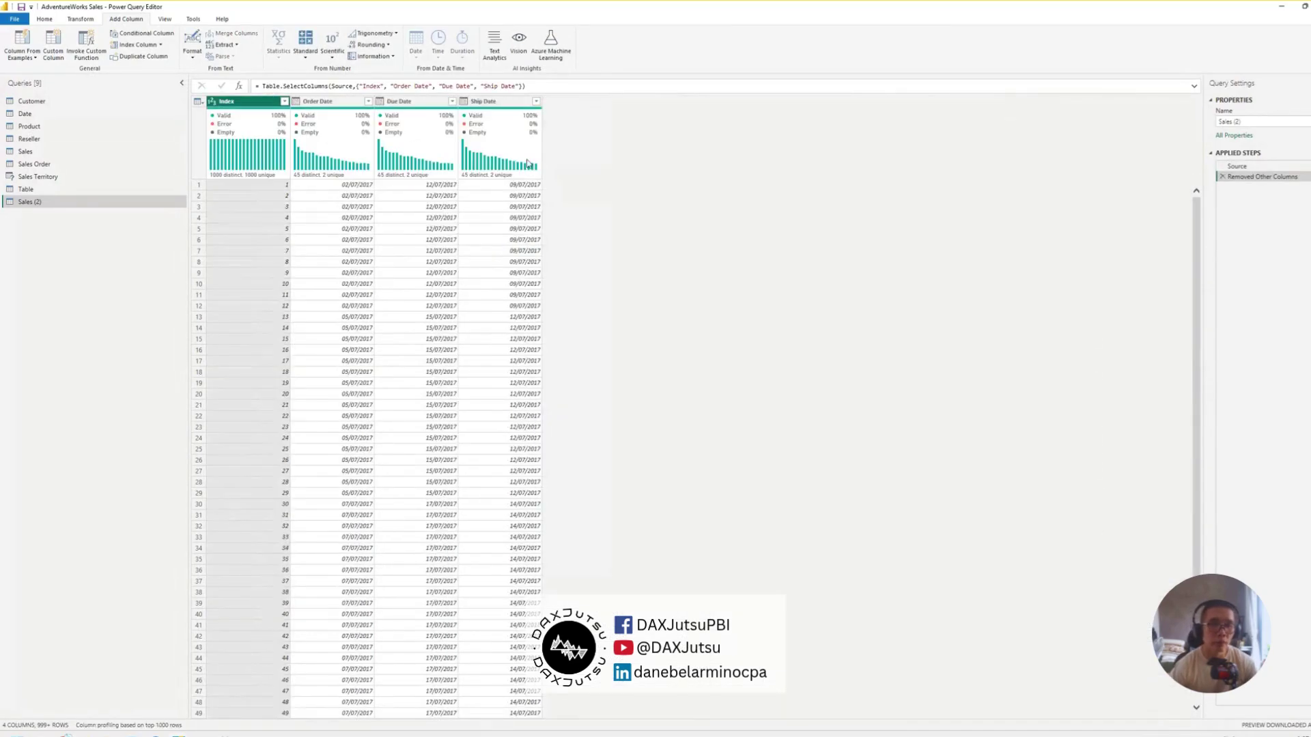
Rename the Sales (2) query to MulitpleDatesPQ.
double_click(66, 202)
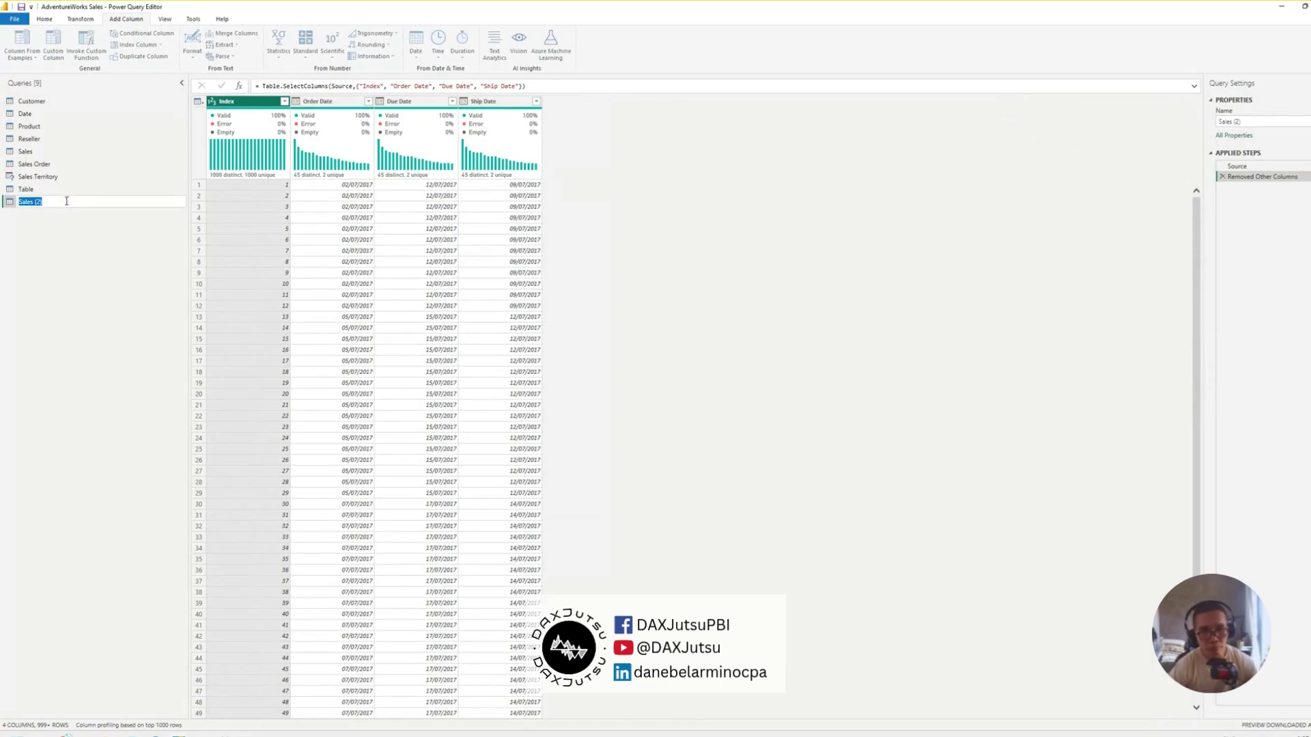
text(Multtple)
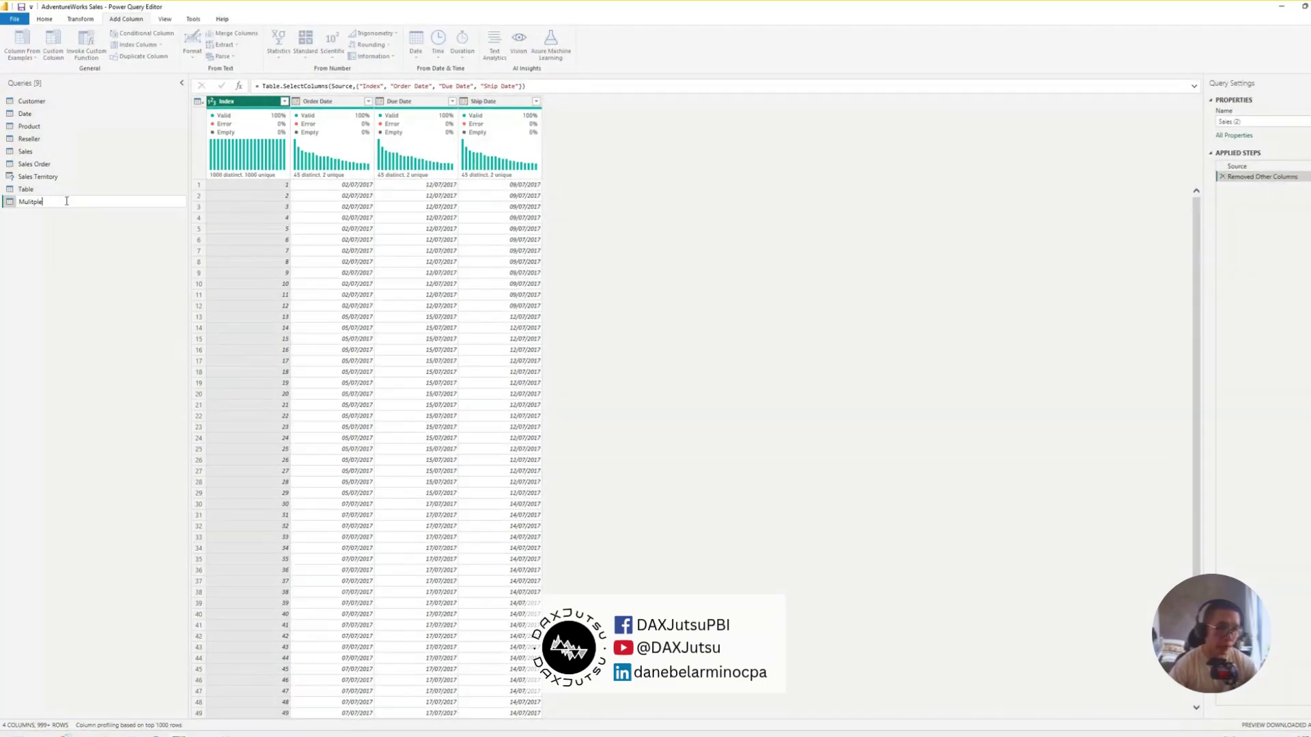
text(DatesP)
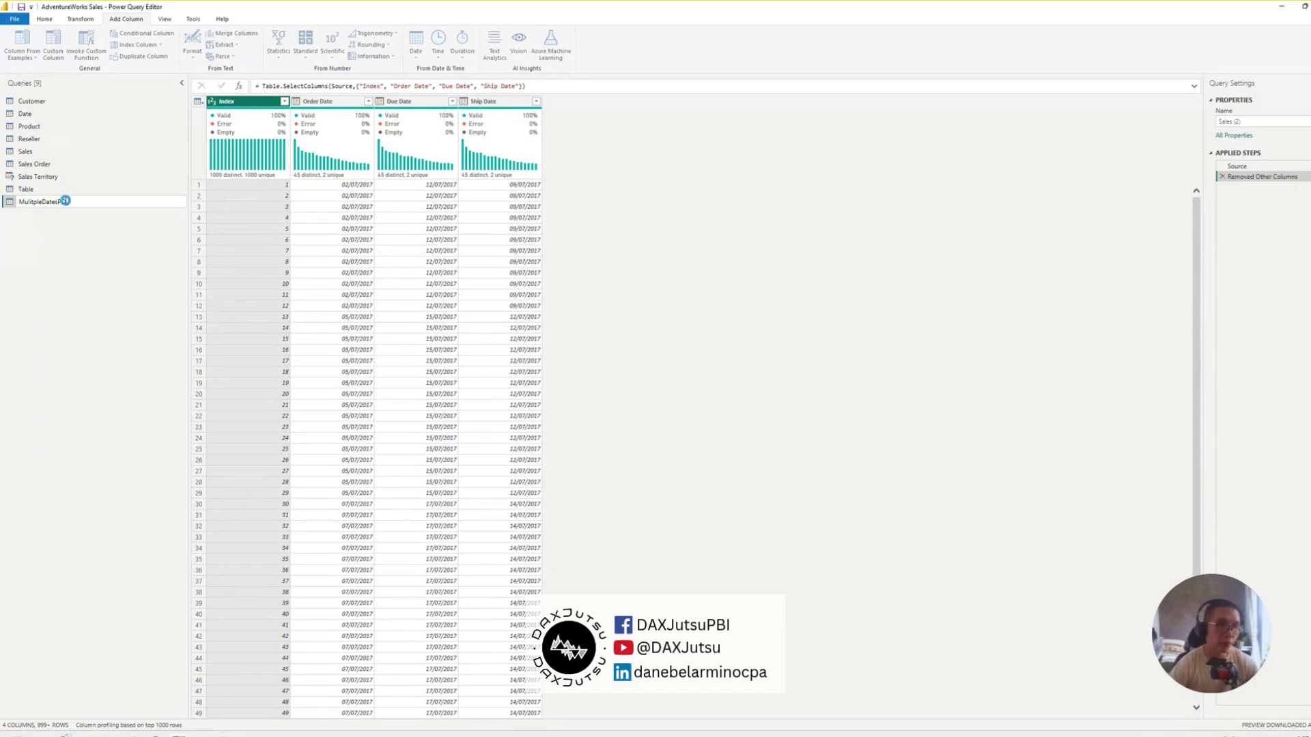
text(Q)
key(Return)
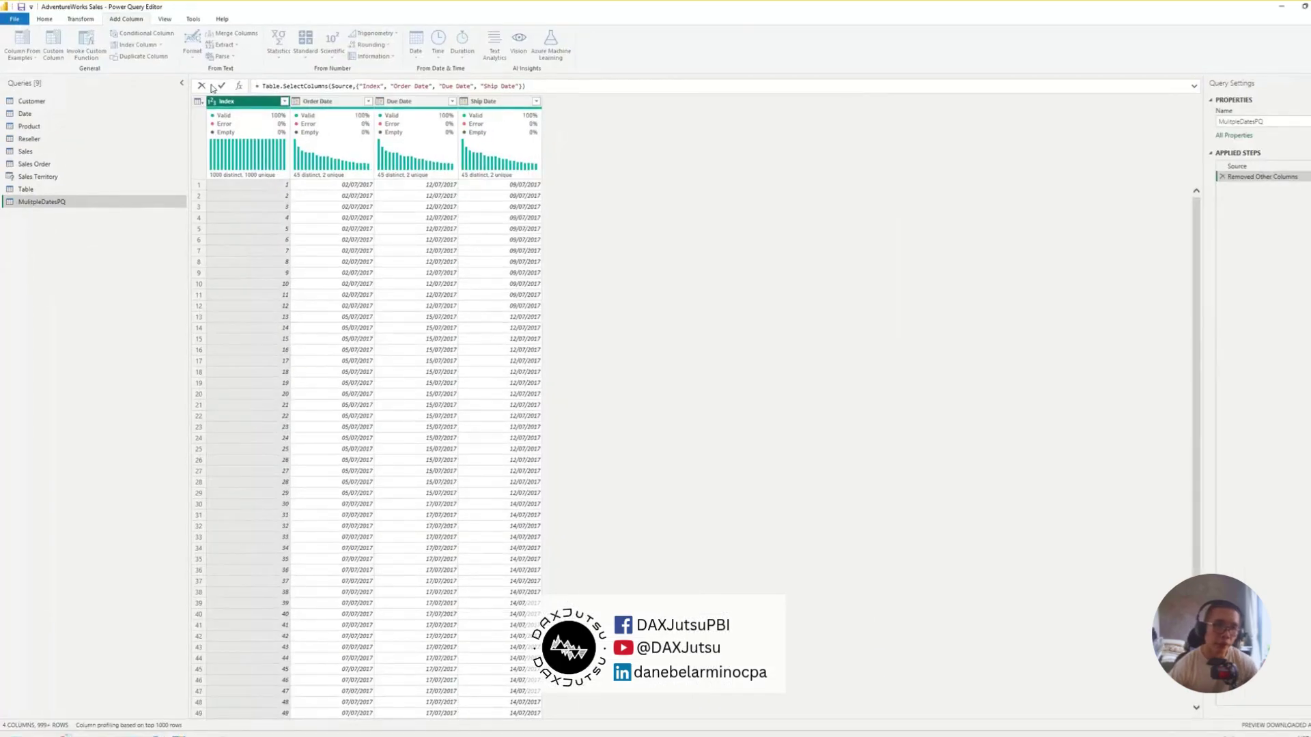
Unpivot the date columns, renaming Attribute to 'Date Category' and Value to 'Date'.
right_click(237, 108)
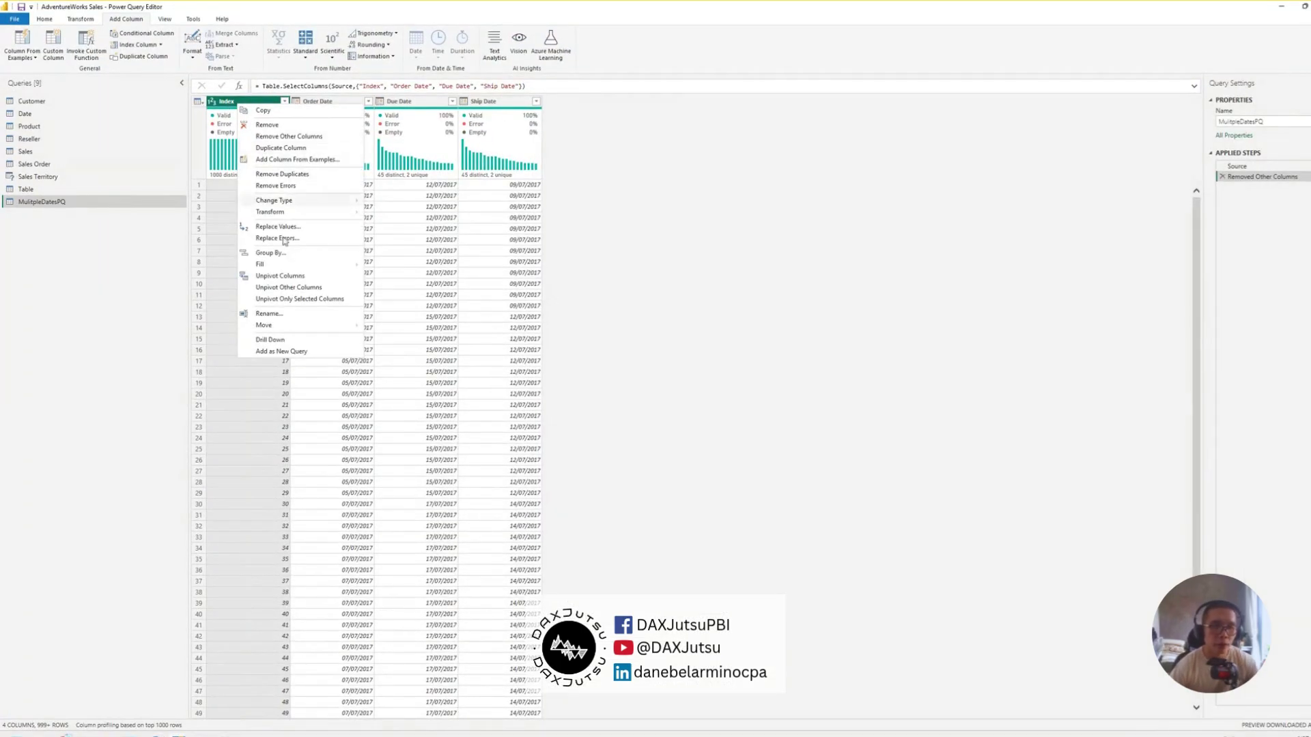
click(318, 289)
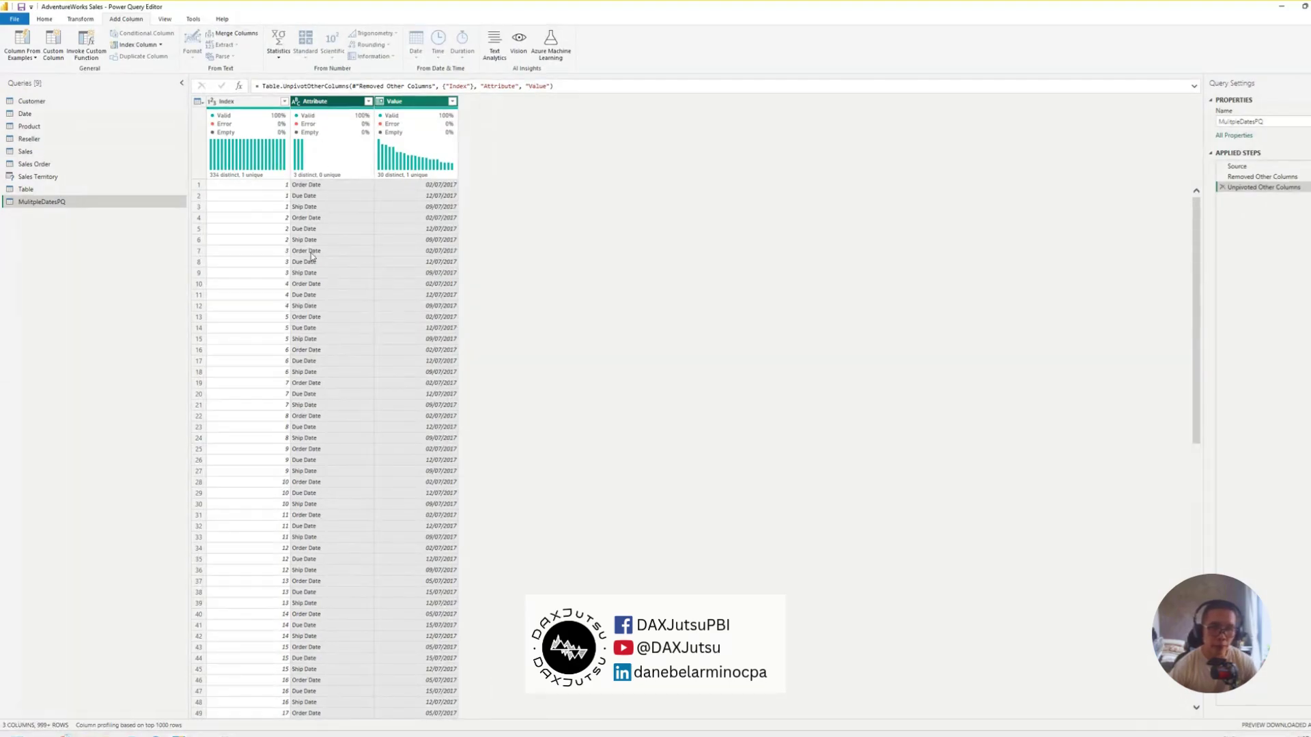
double_click(335, 102)
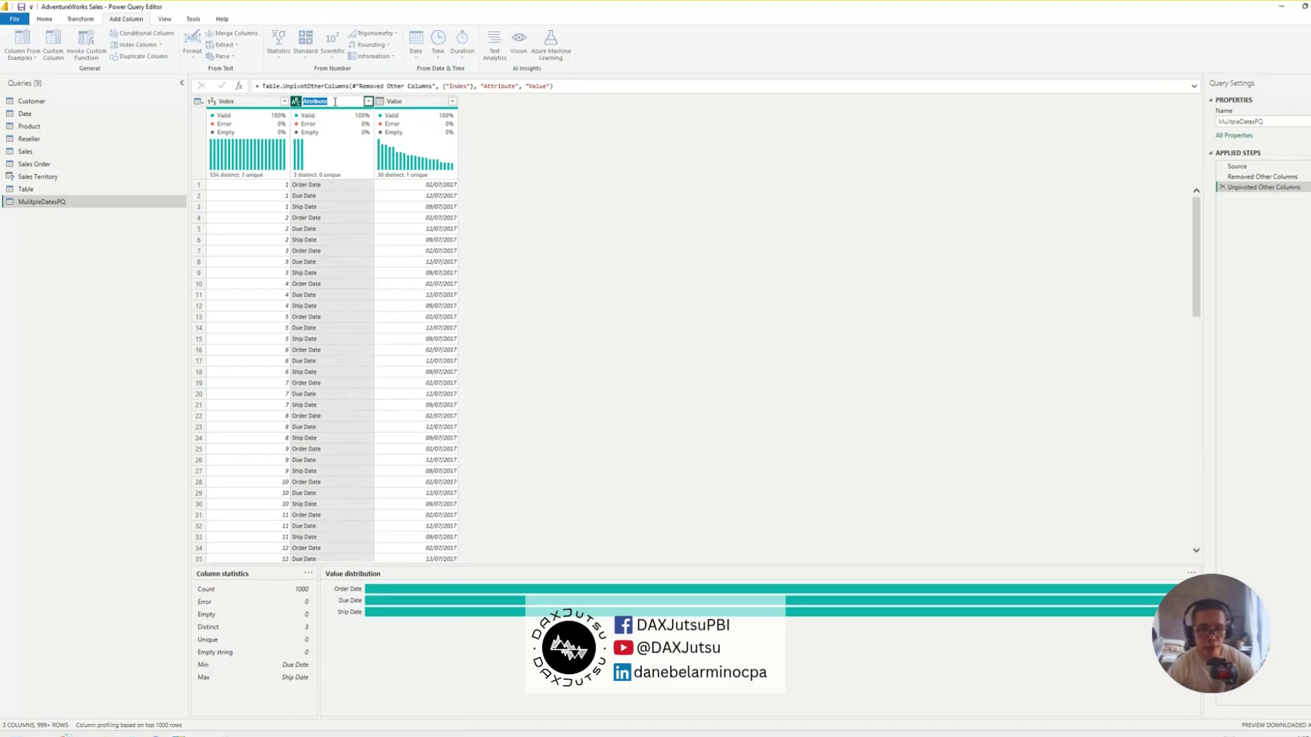
text(Date Catego)
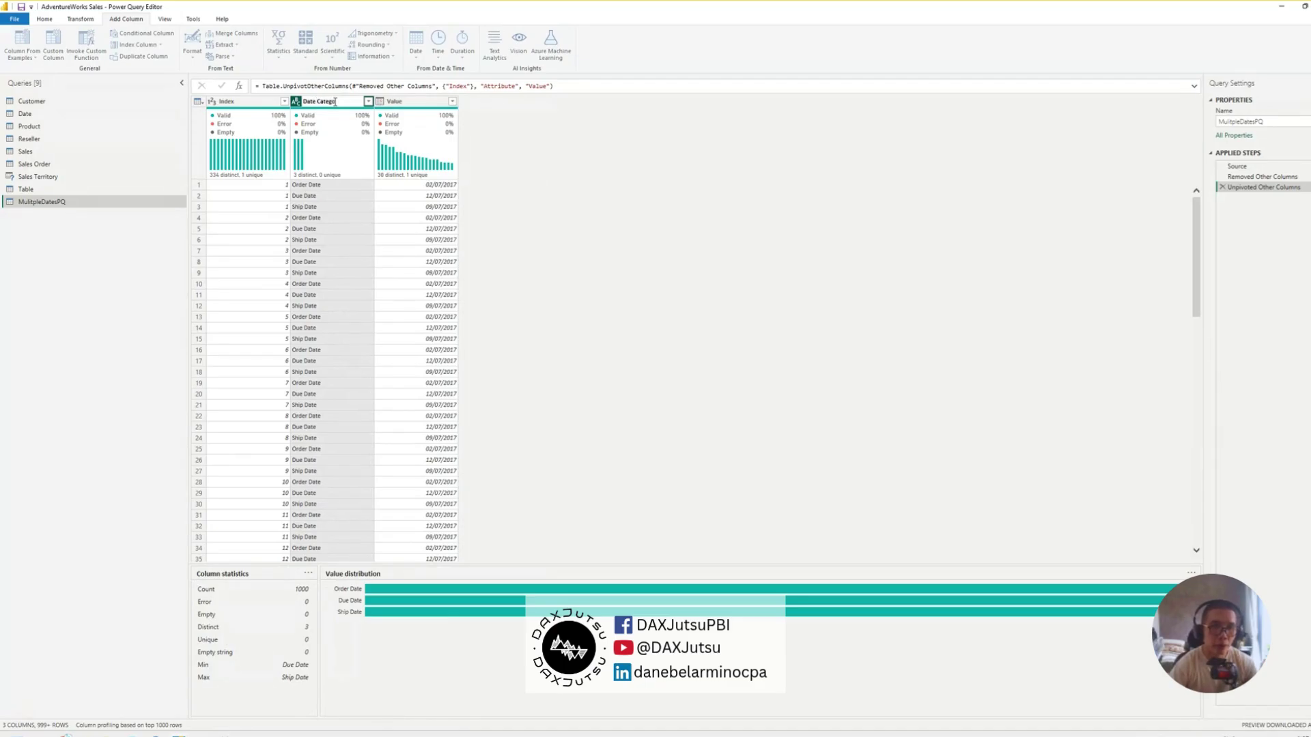
text(ry)
key(Return)
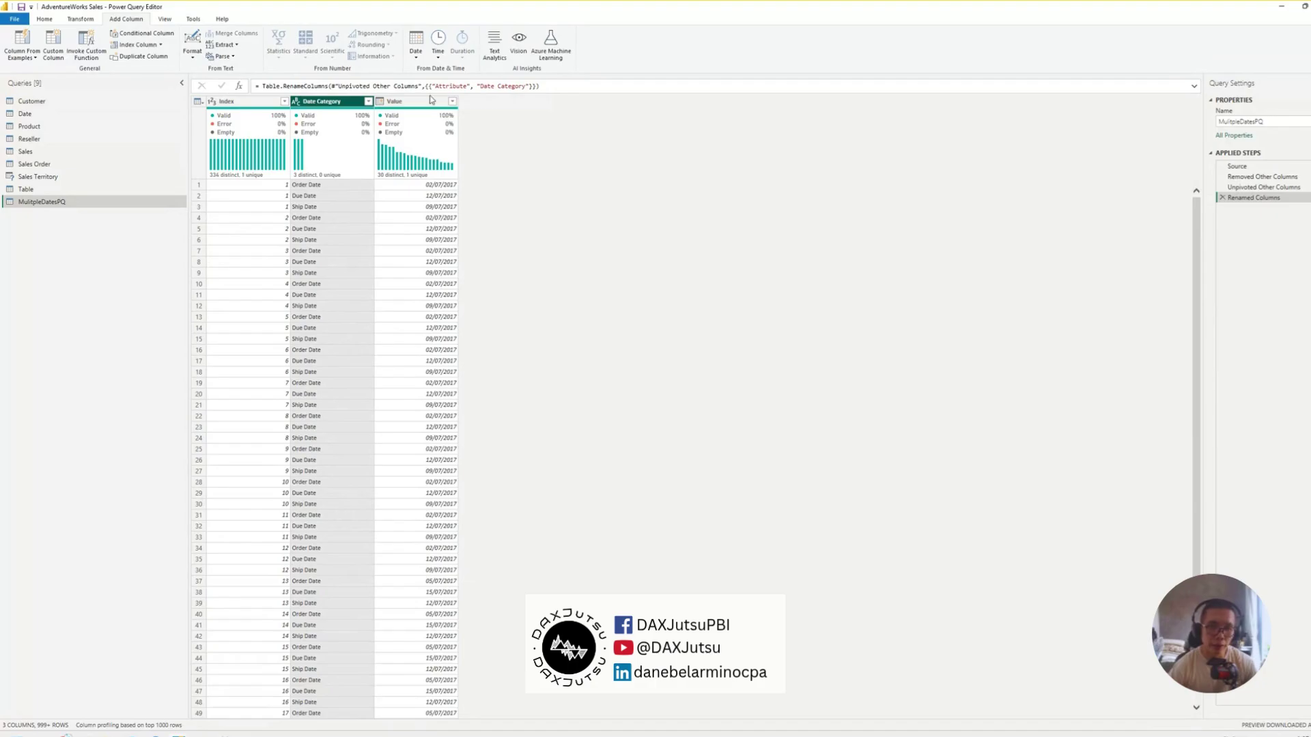
double_click(429, 104)
text(Date)
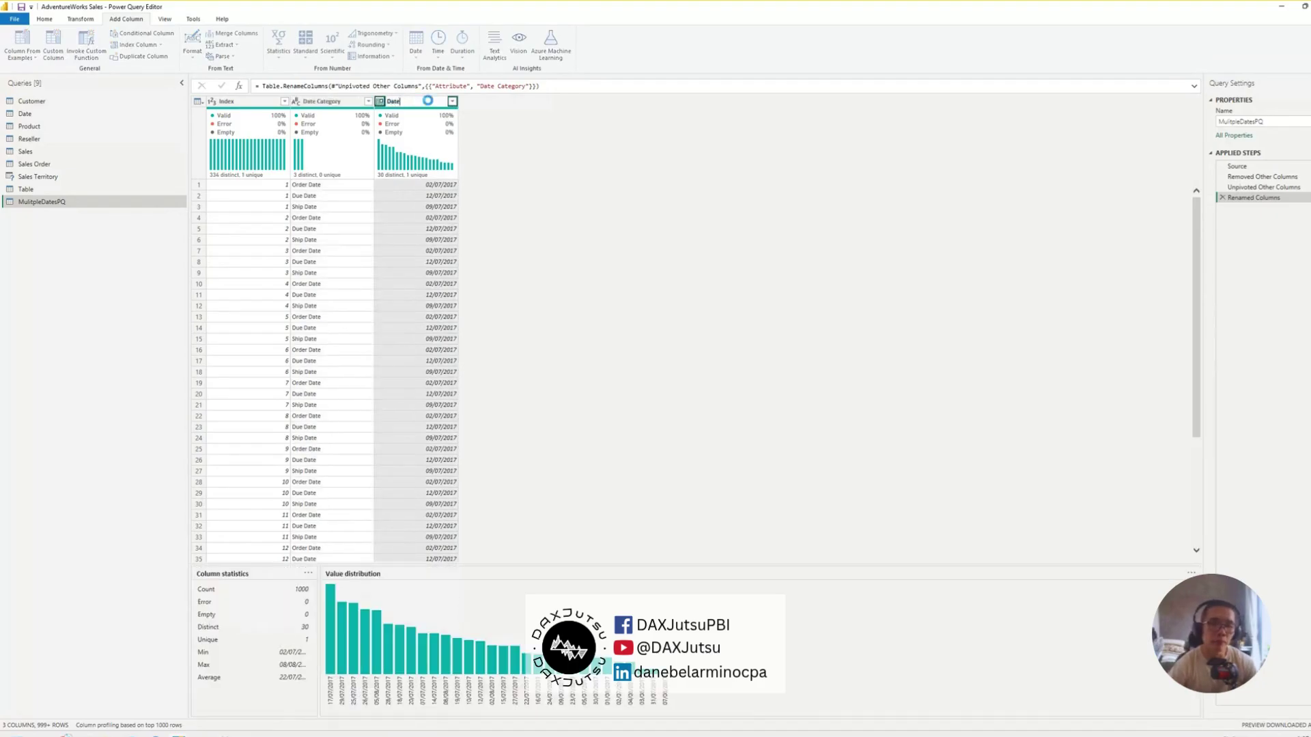
key(Return)
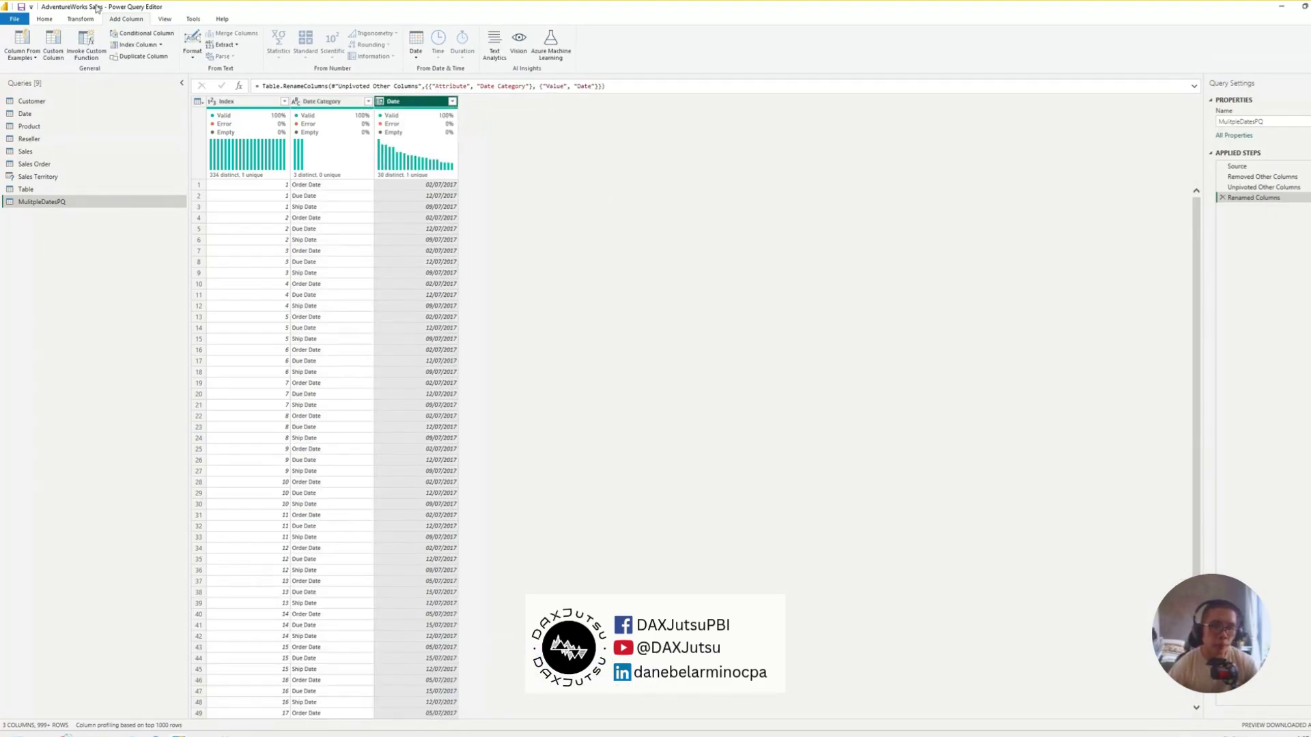
Close & Apply the query changes, dismiss the load summary, and close the editor.
click(46, 20)
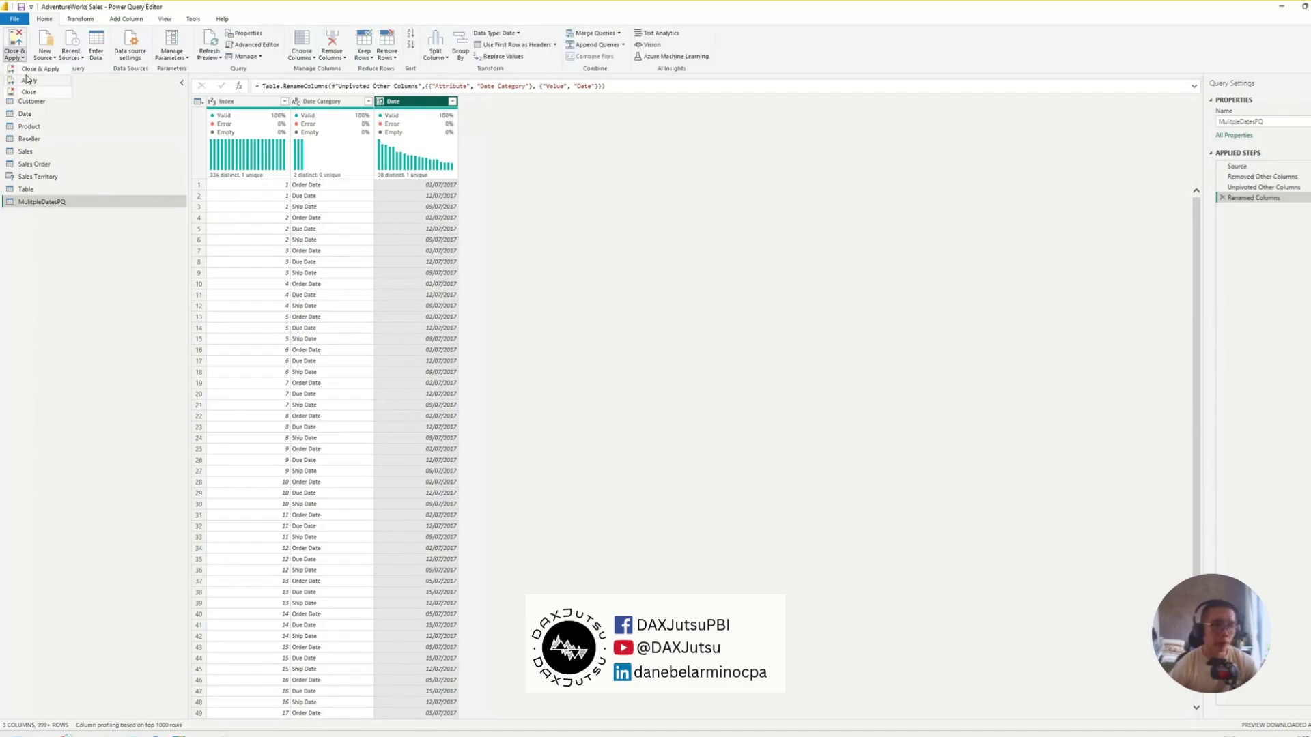
click(14, 42)
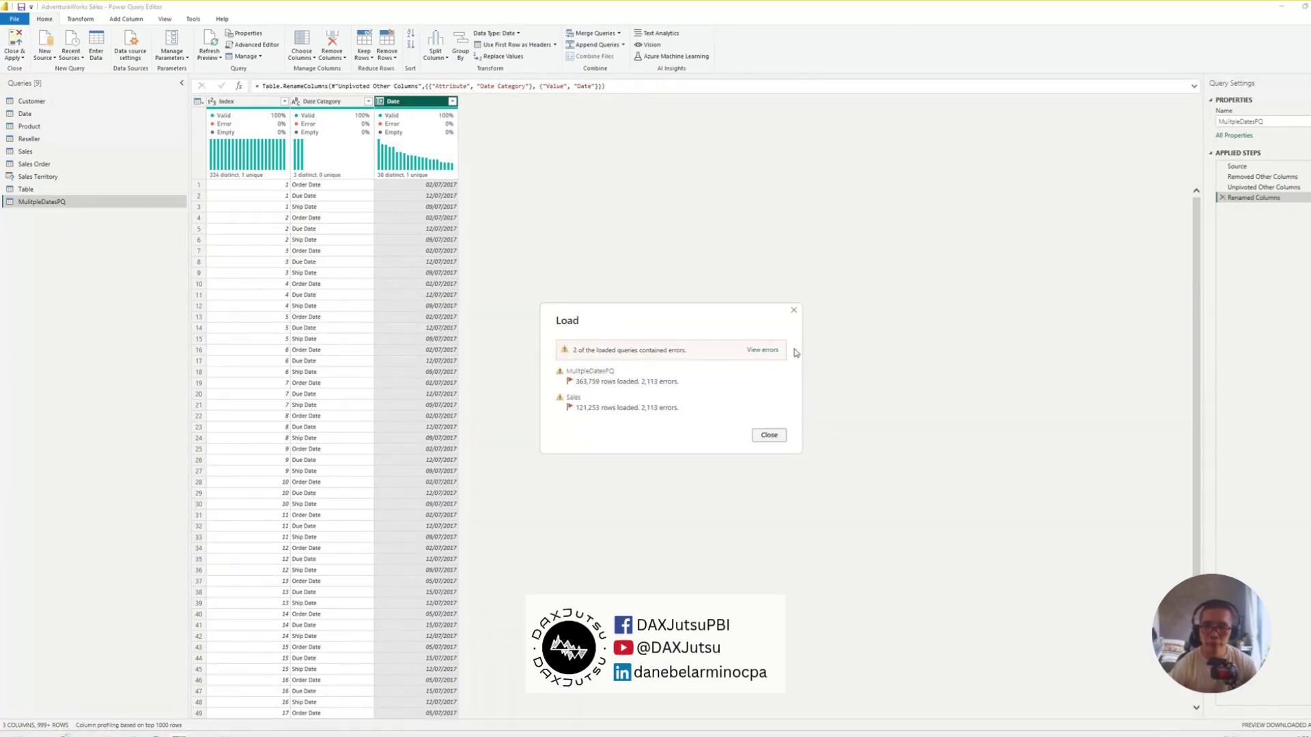
click(793, 312)
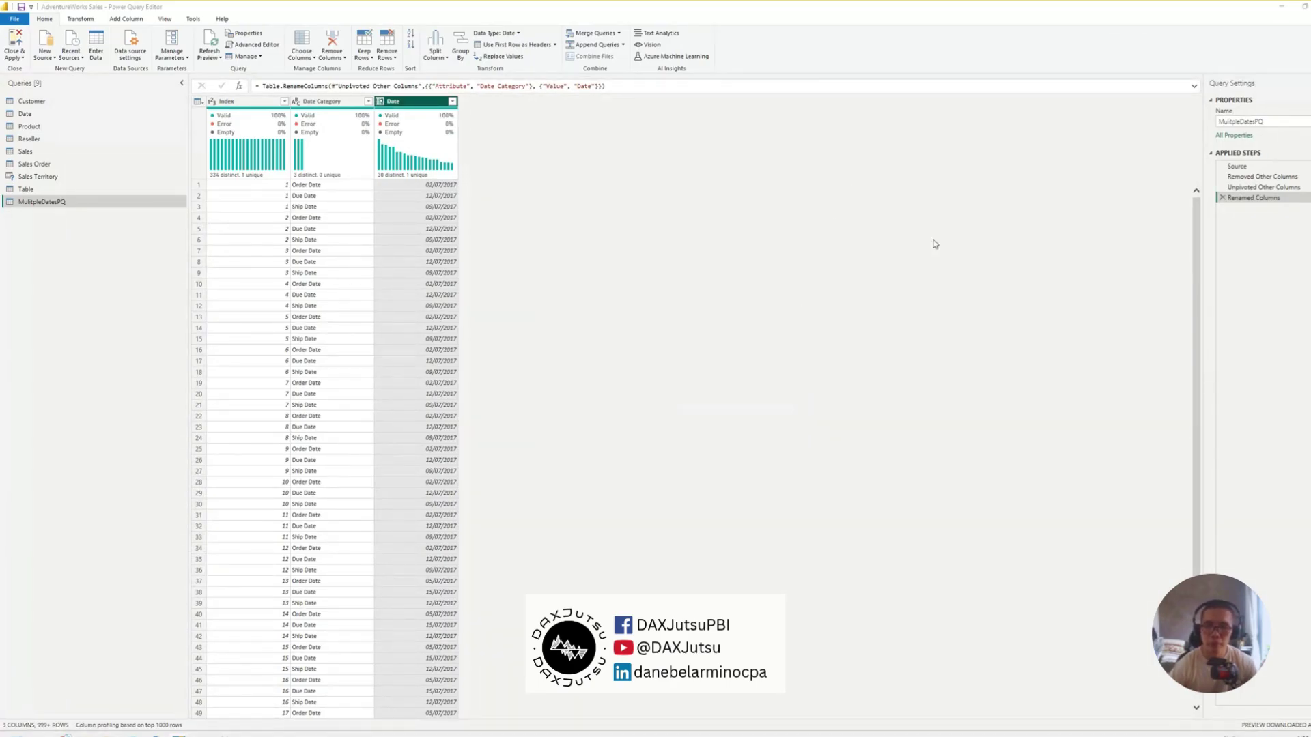
click(1294, 8)
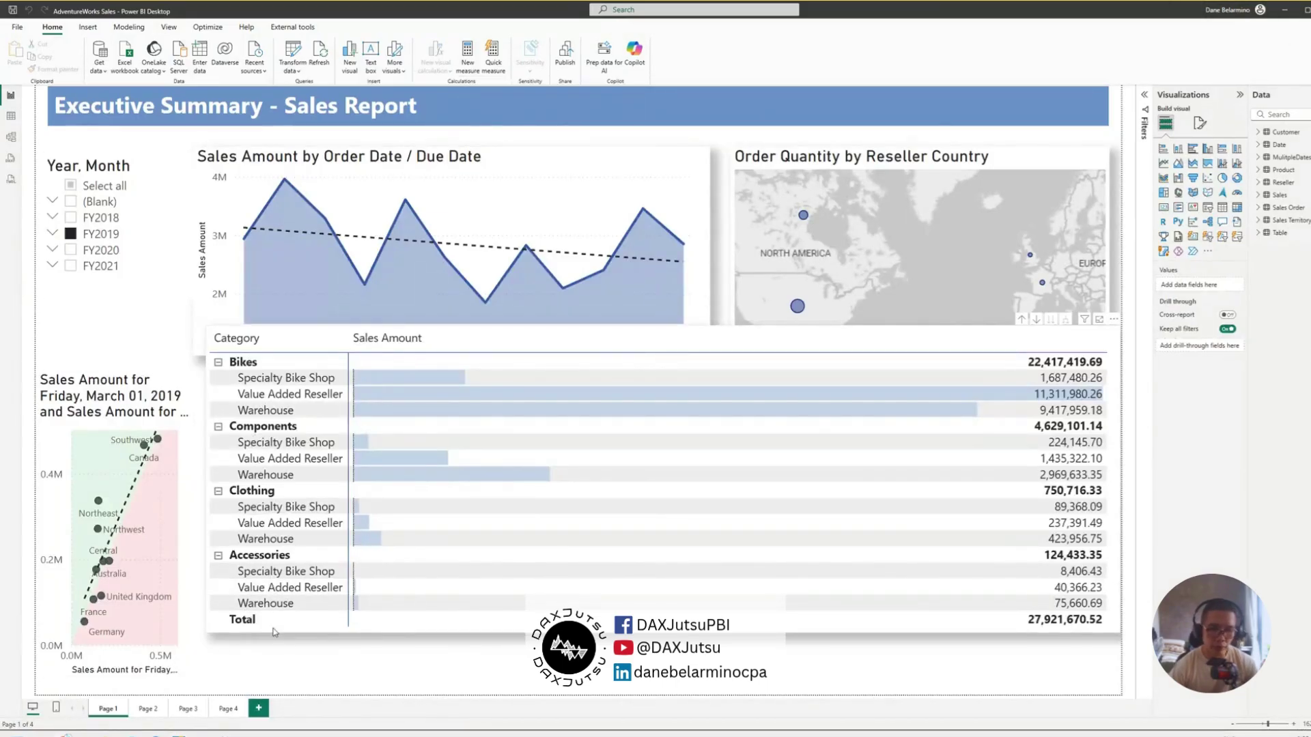
In Model view, drag the MulitpleDatesPQ table card up beside the Date table.
click(12, 137)
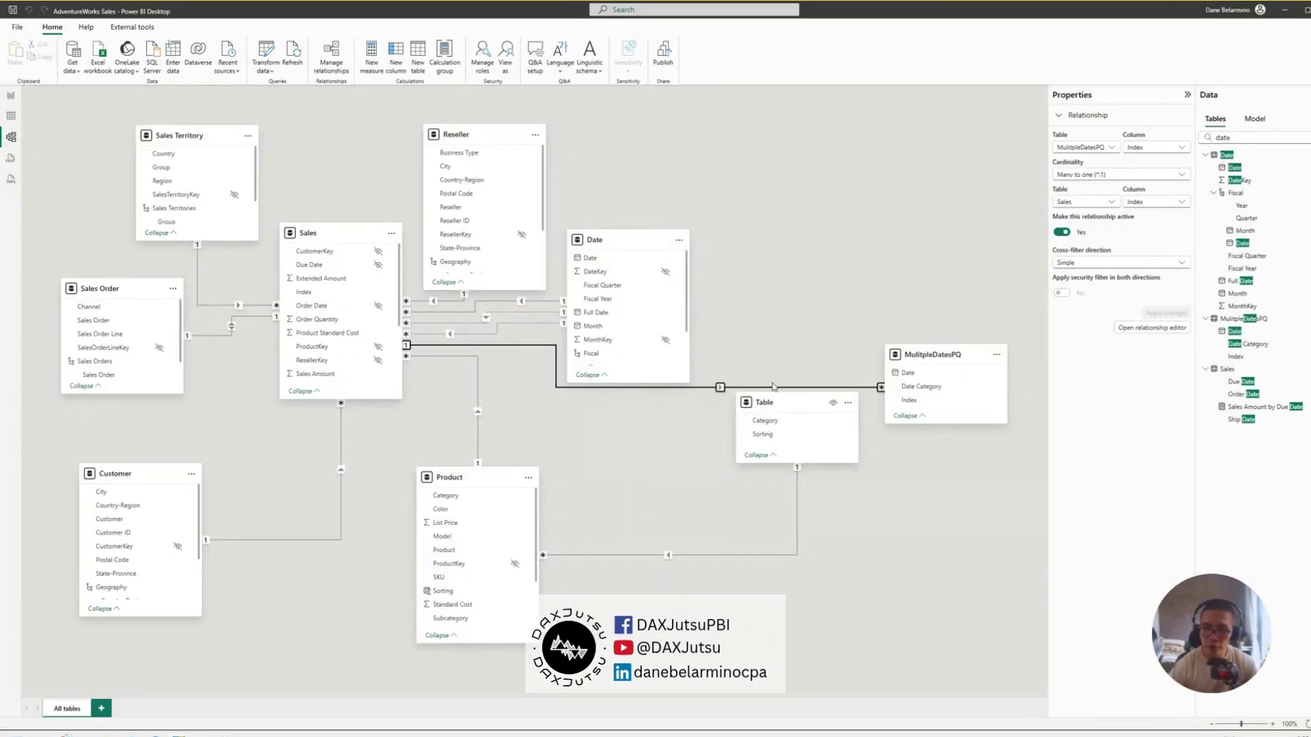
click(898, 234)
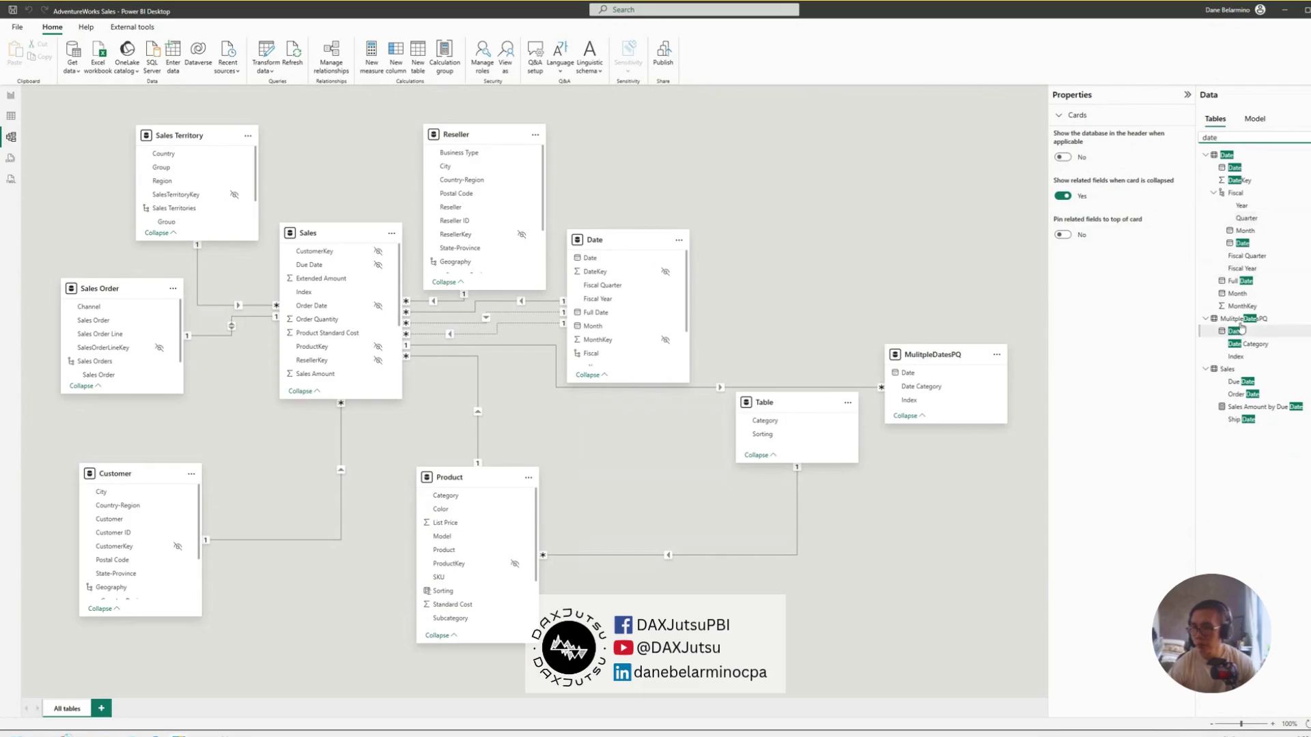
drag(1241, 319, 773, 151)
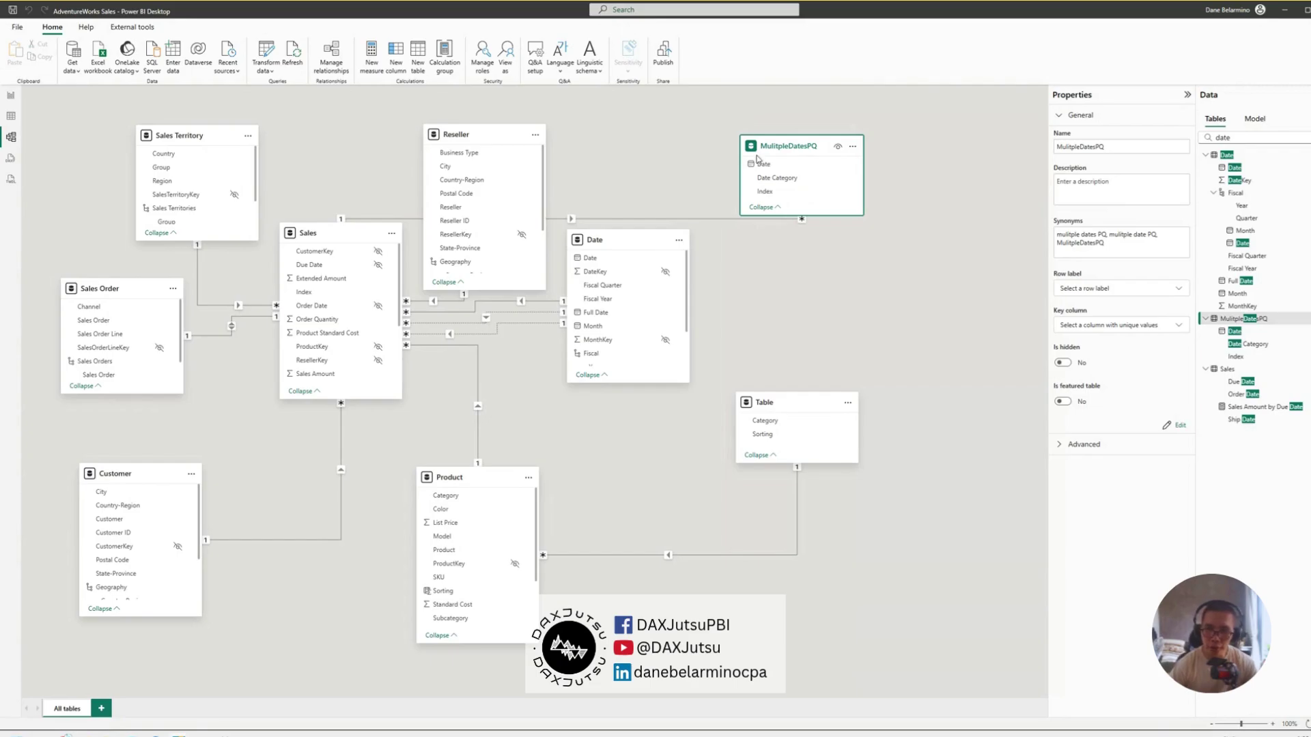
drag(756, 159, 731, 205)
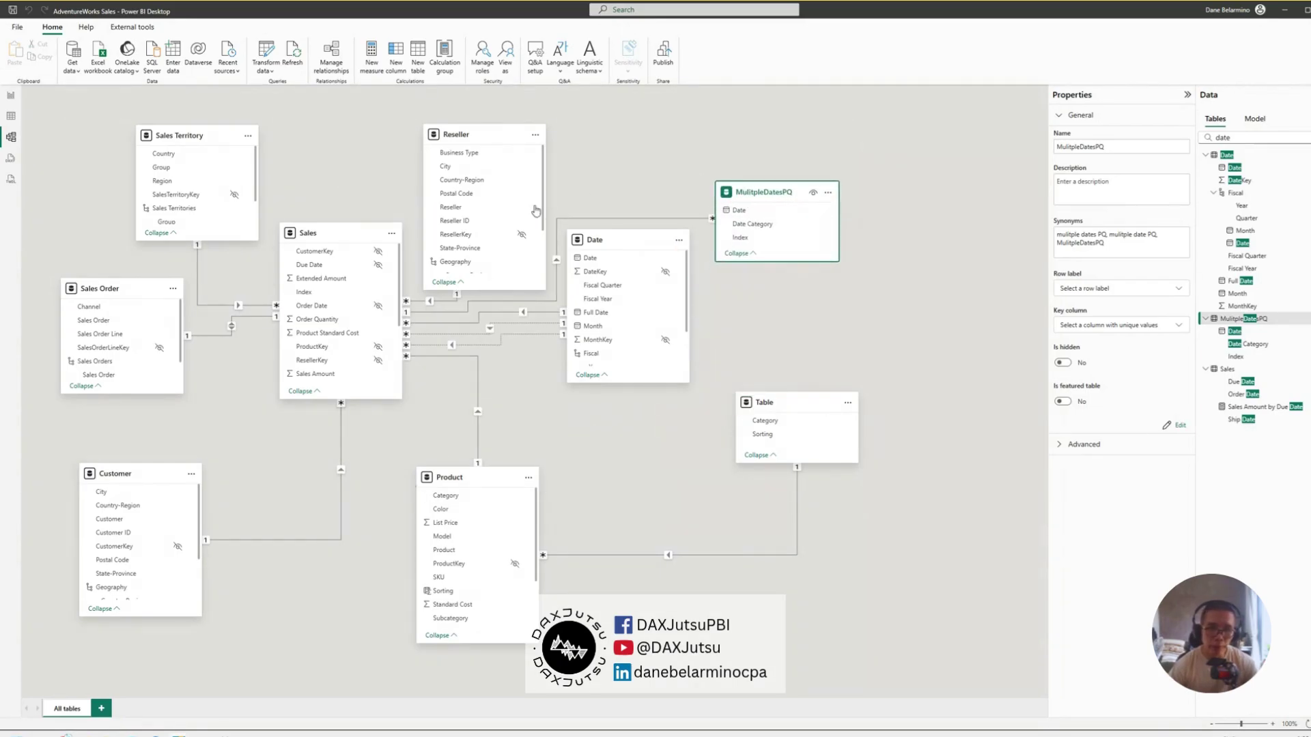
Add a new layout with an enlarged Sales table and MulitpleDatesPQ found by searching 'mul'.
click(101, 708)
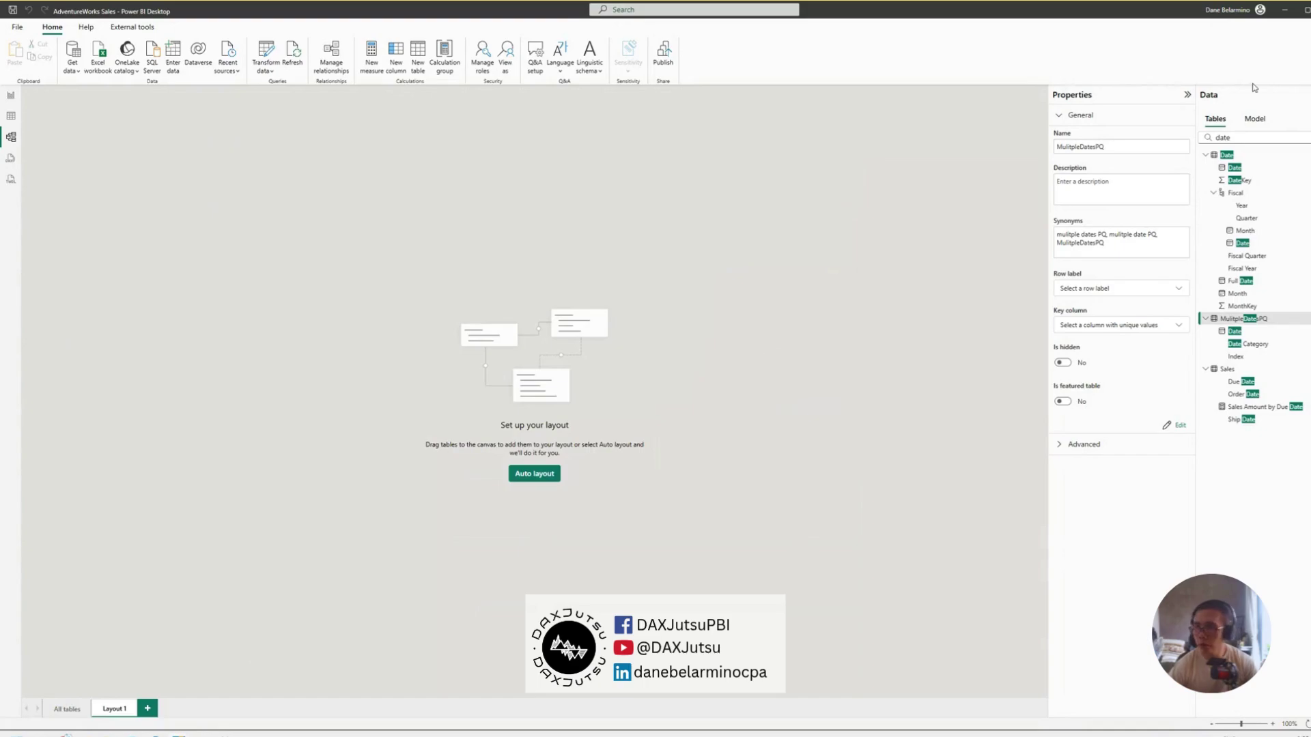
drag(1236, 368, 293, 226)
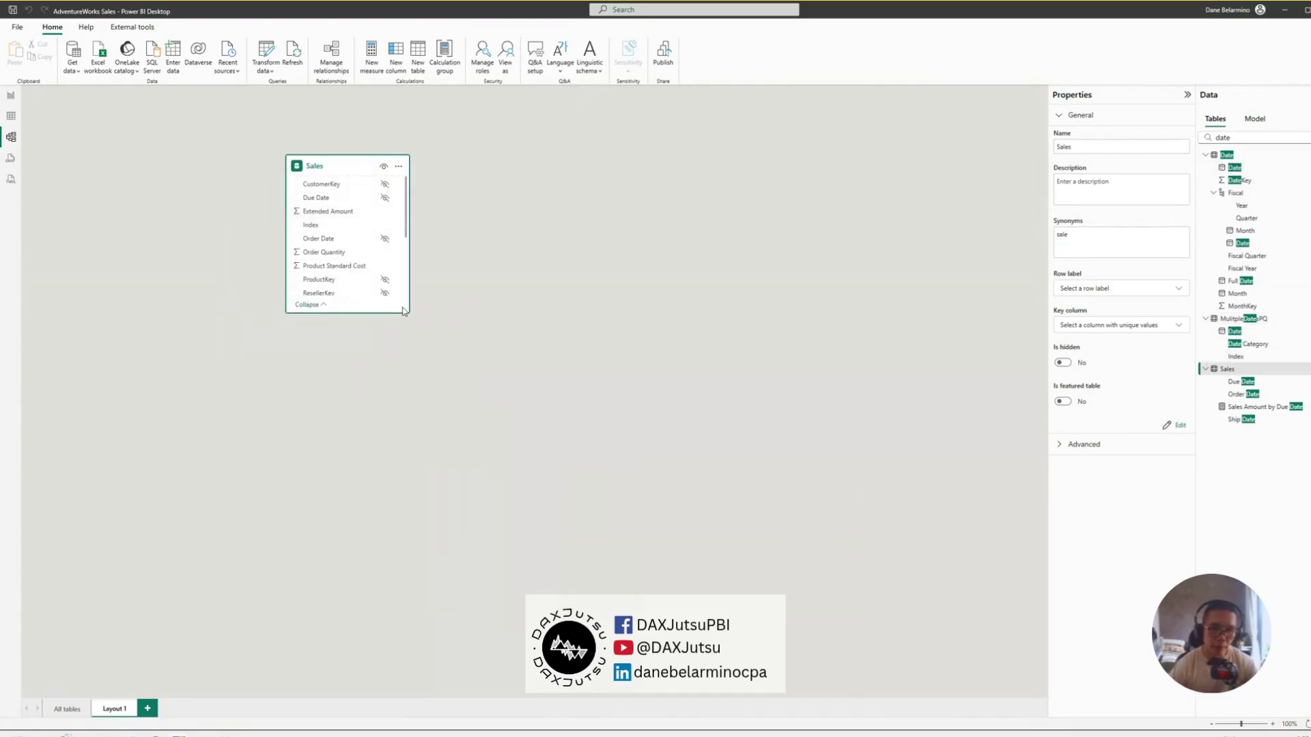
drag(407, 314, 450, 485)
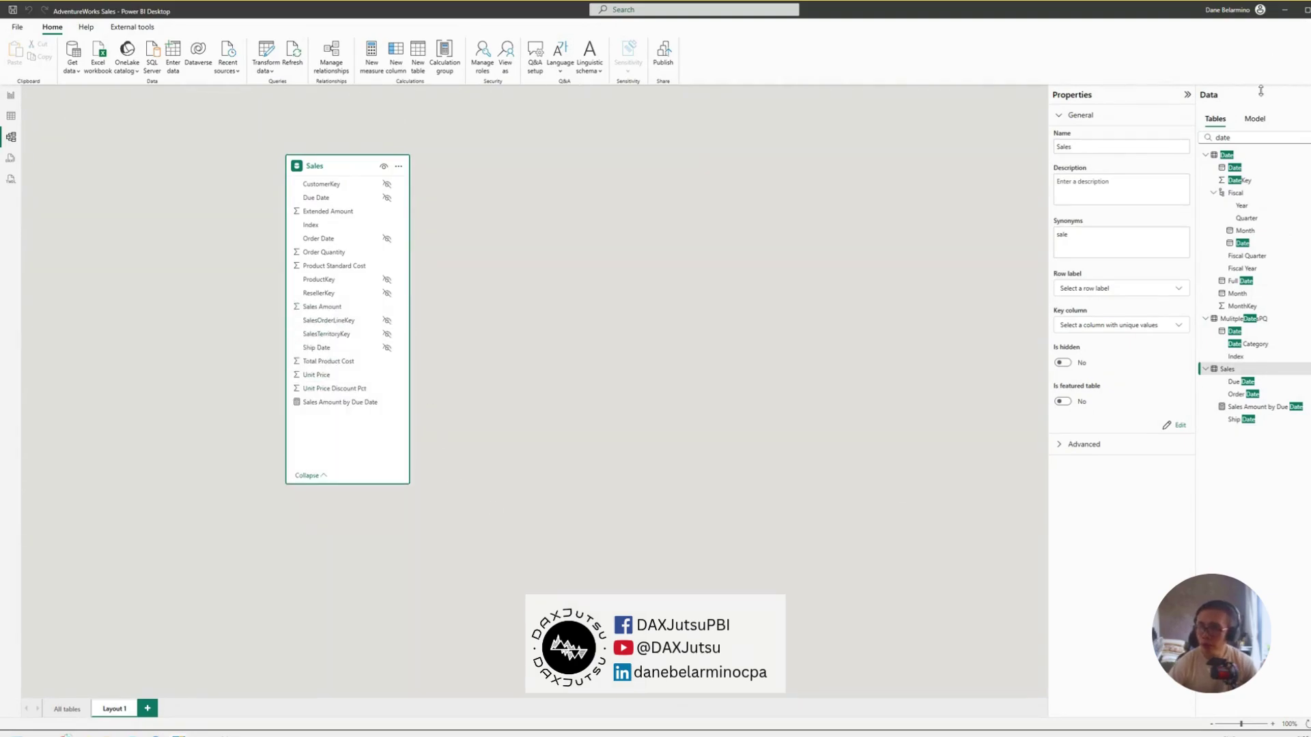
drag(1255, 135, 1164, 139)
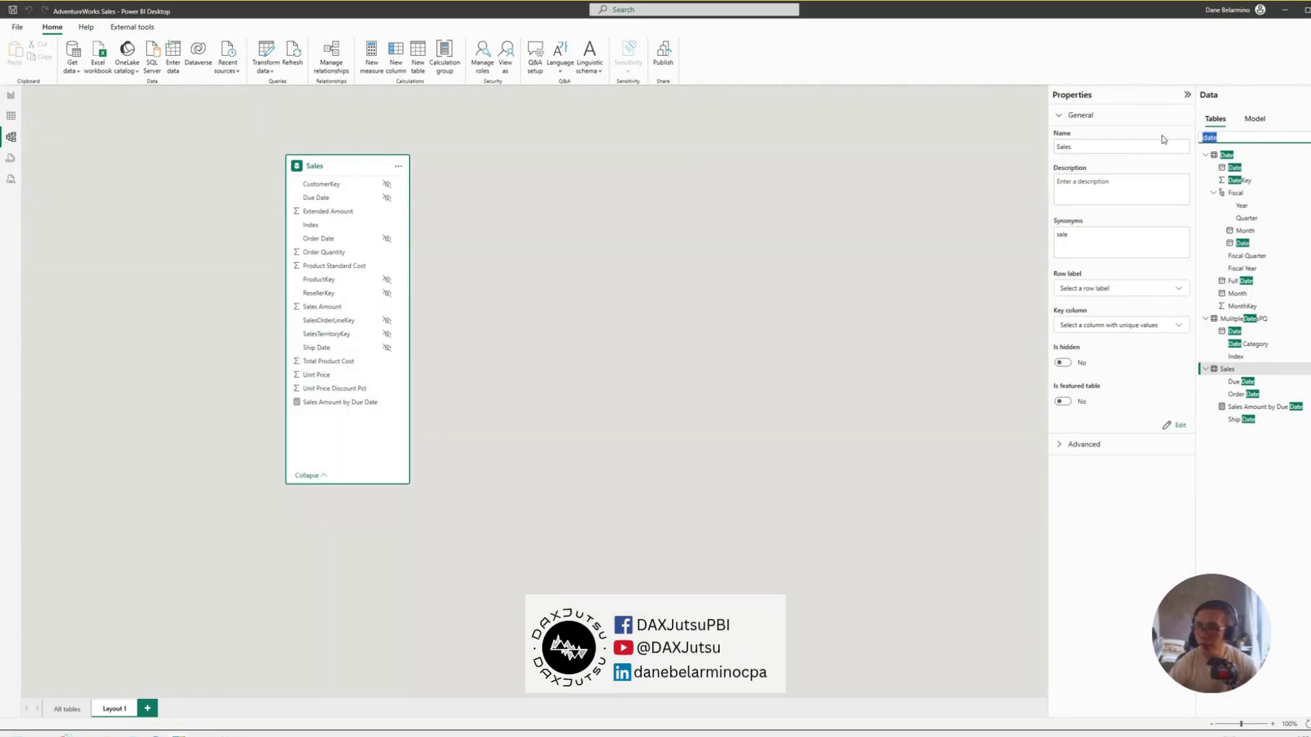
text(mul)
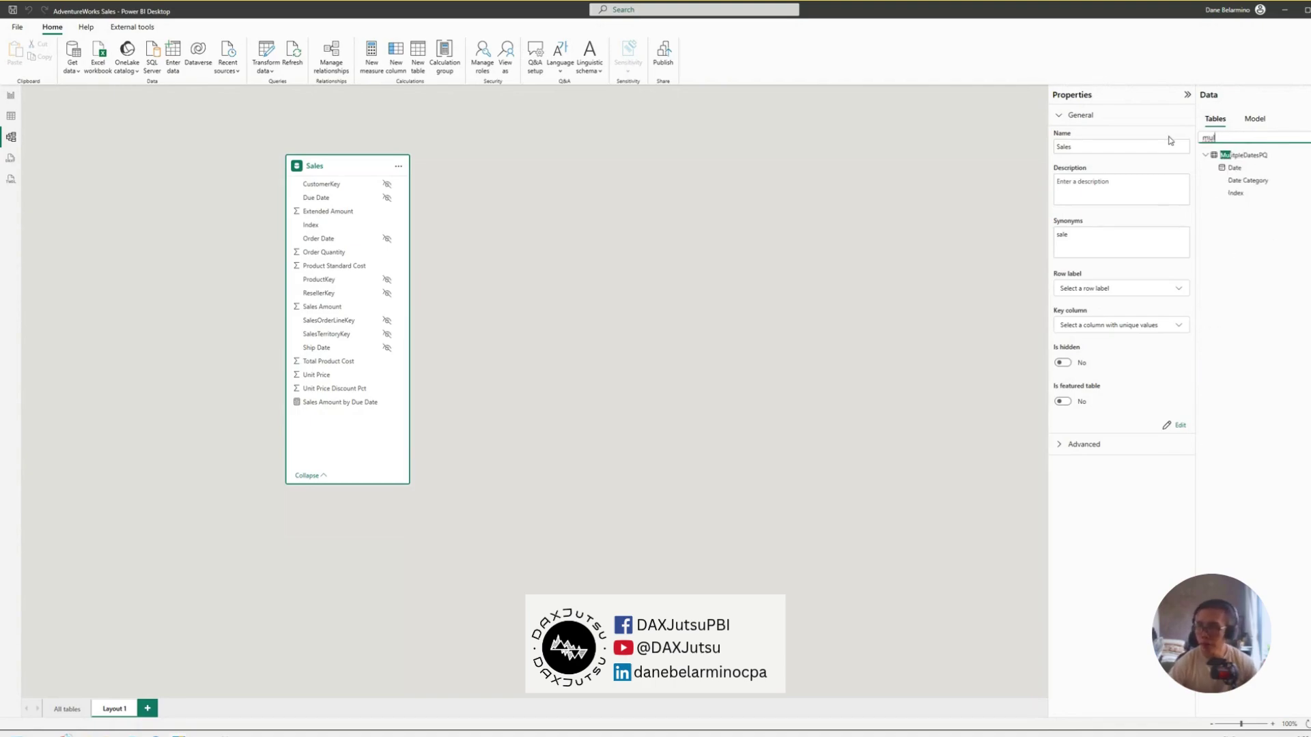
drag(1242, 155, 582, 155)
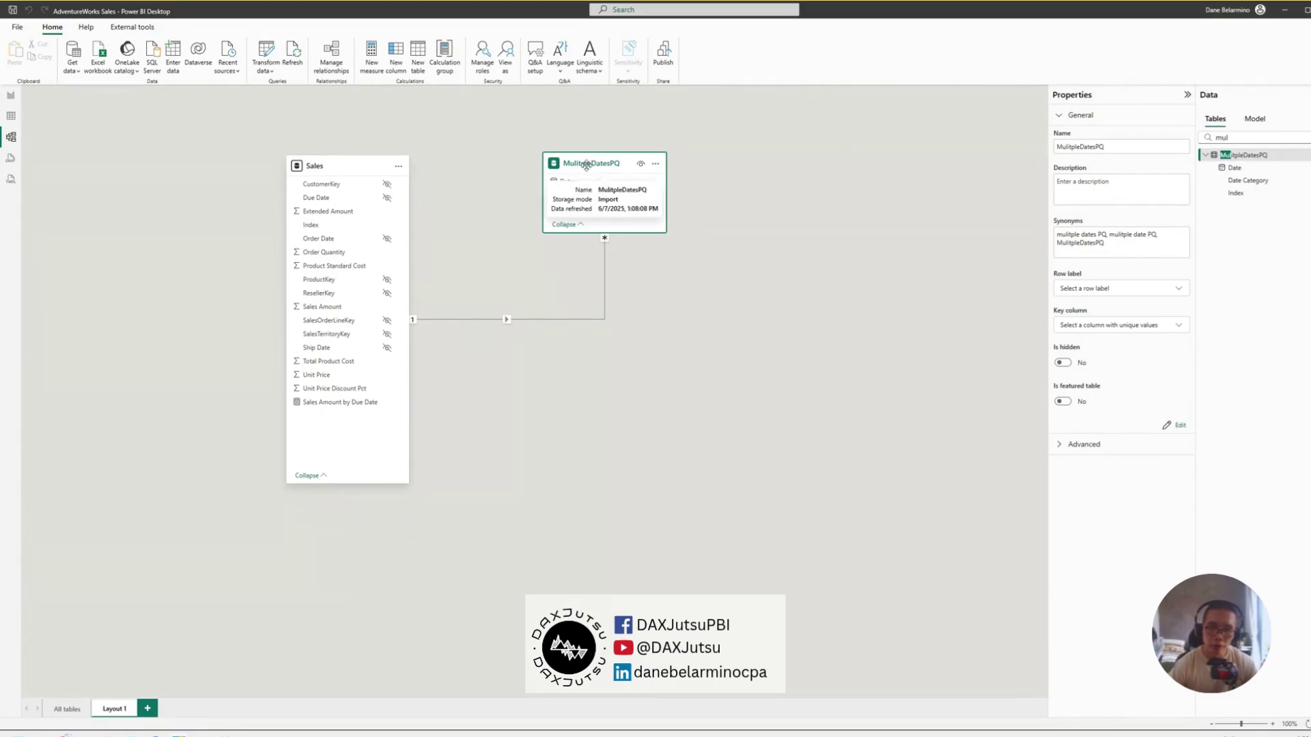
drag(596, 160, 561, 171)
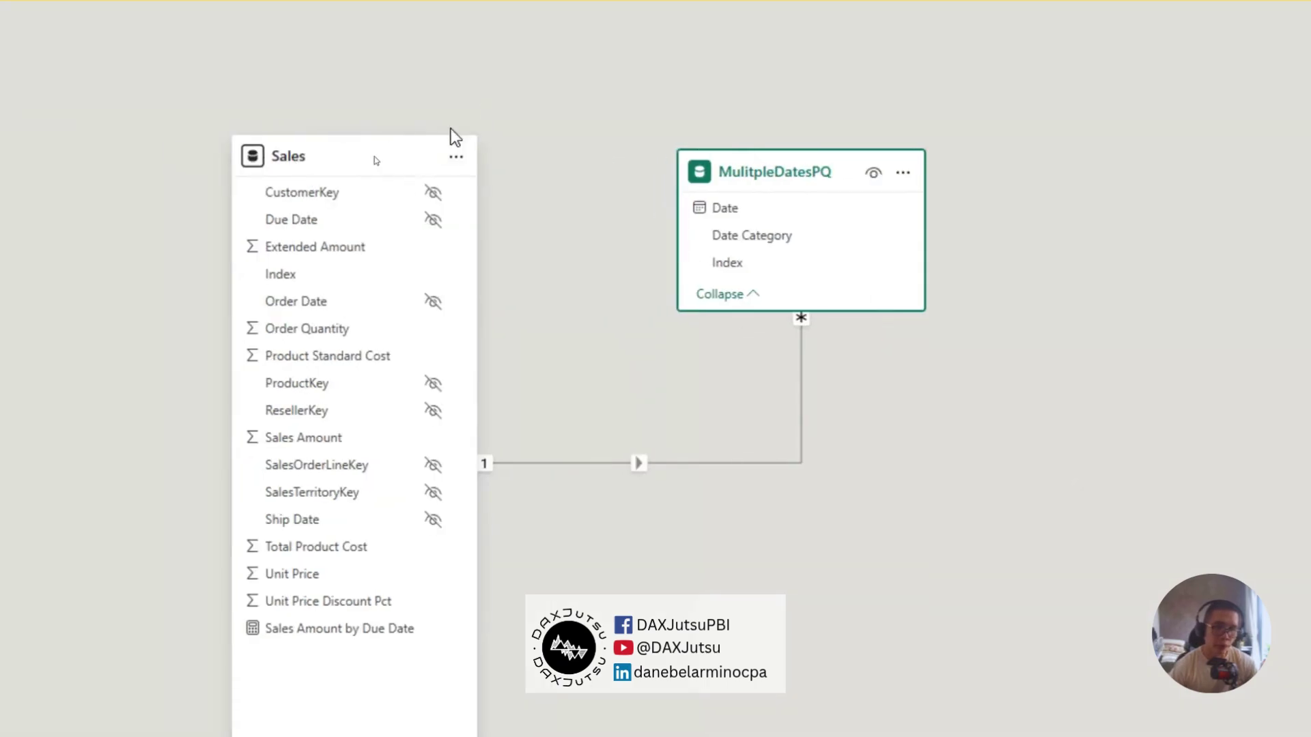
Review the Sales–MulitpleDatesPQ relationship, then delete it and confirm Yes.
double_click(694, 462)
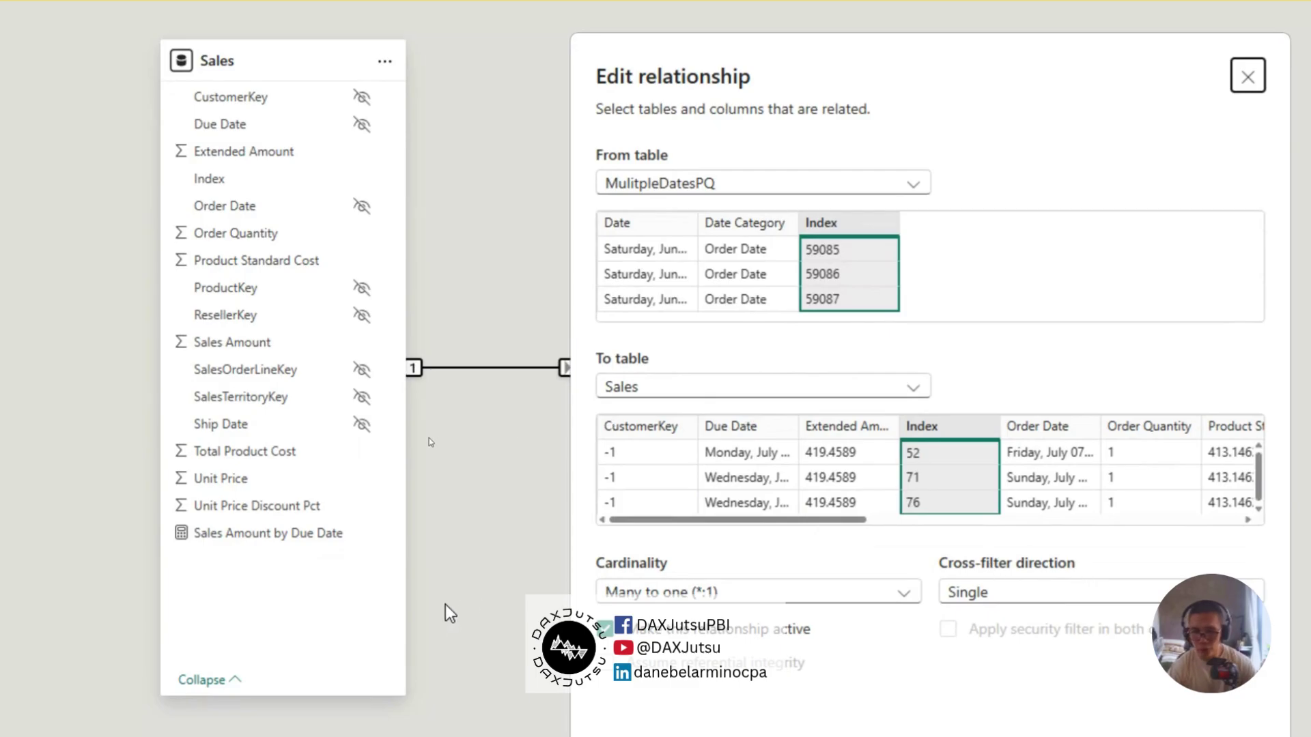
key(Escape)
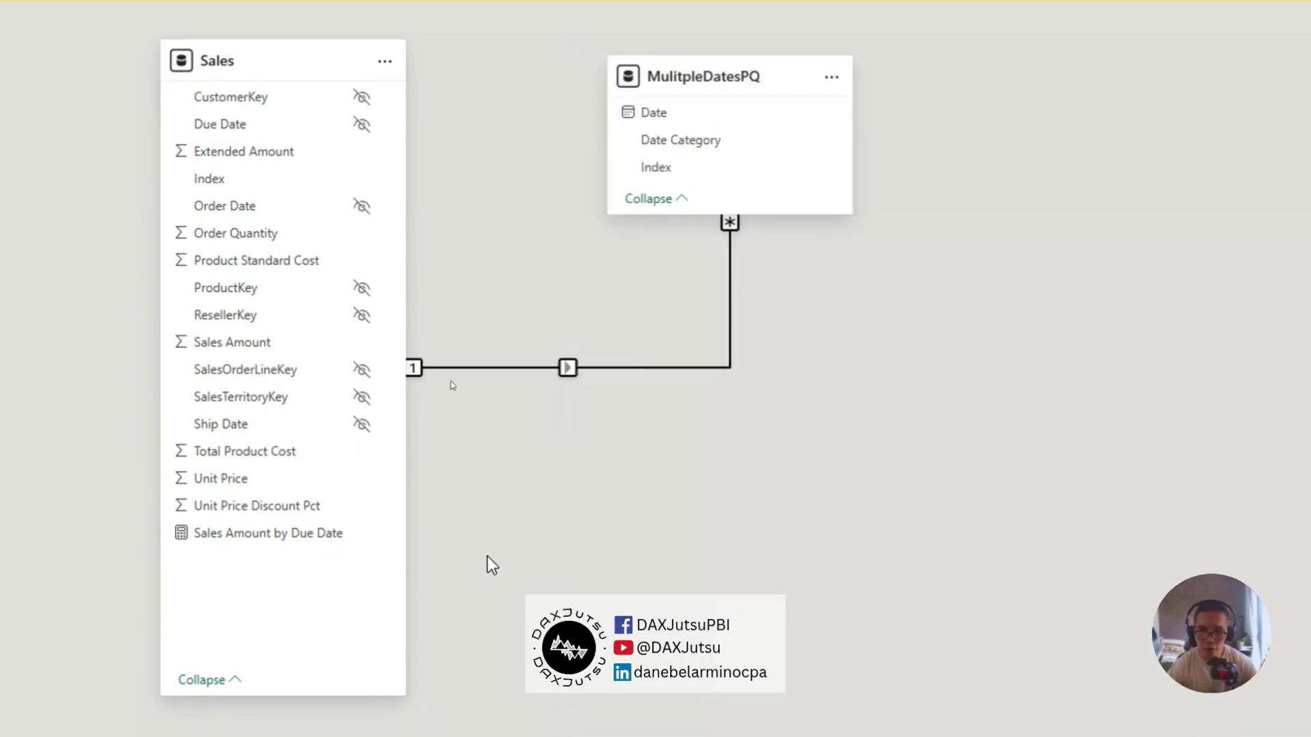
right_click(512, 368)
click(552, 380)
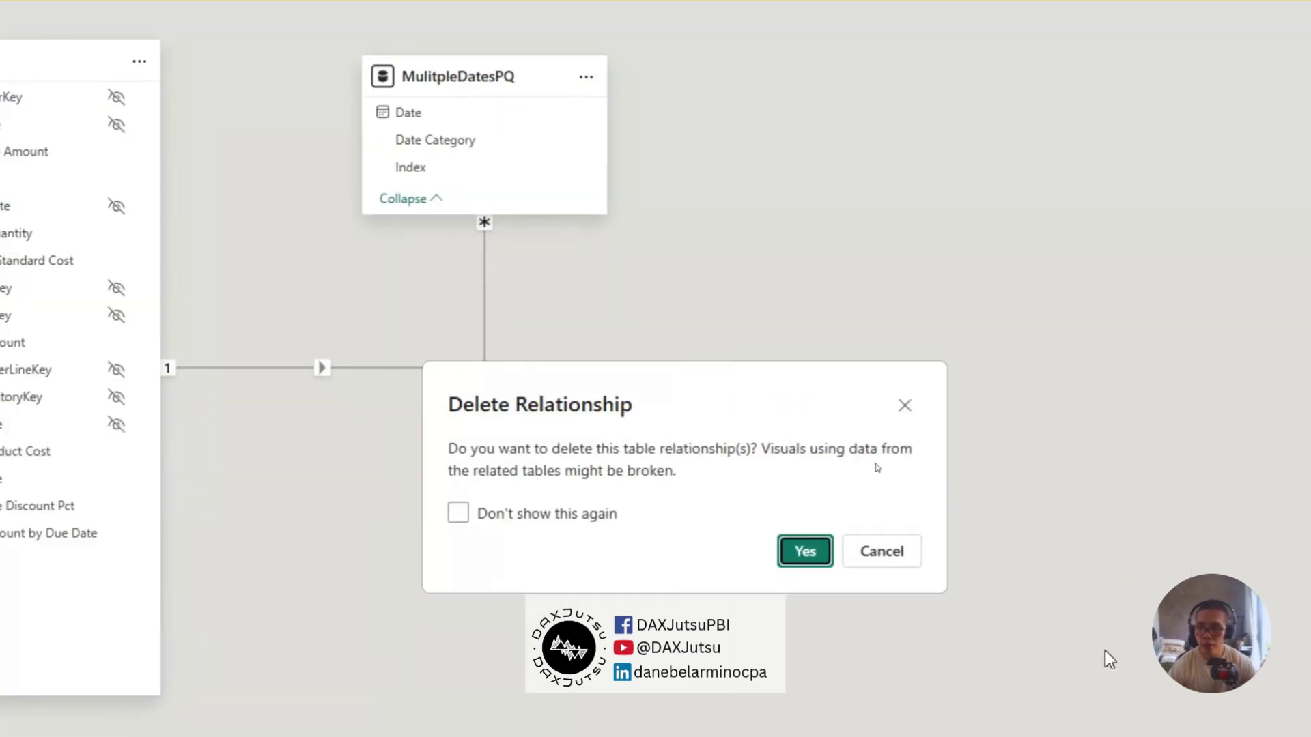
click(805, 532)
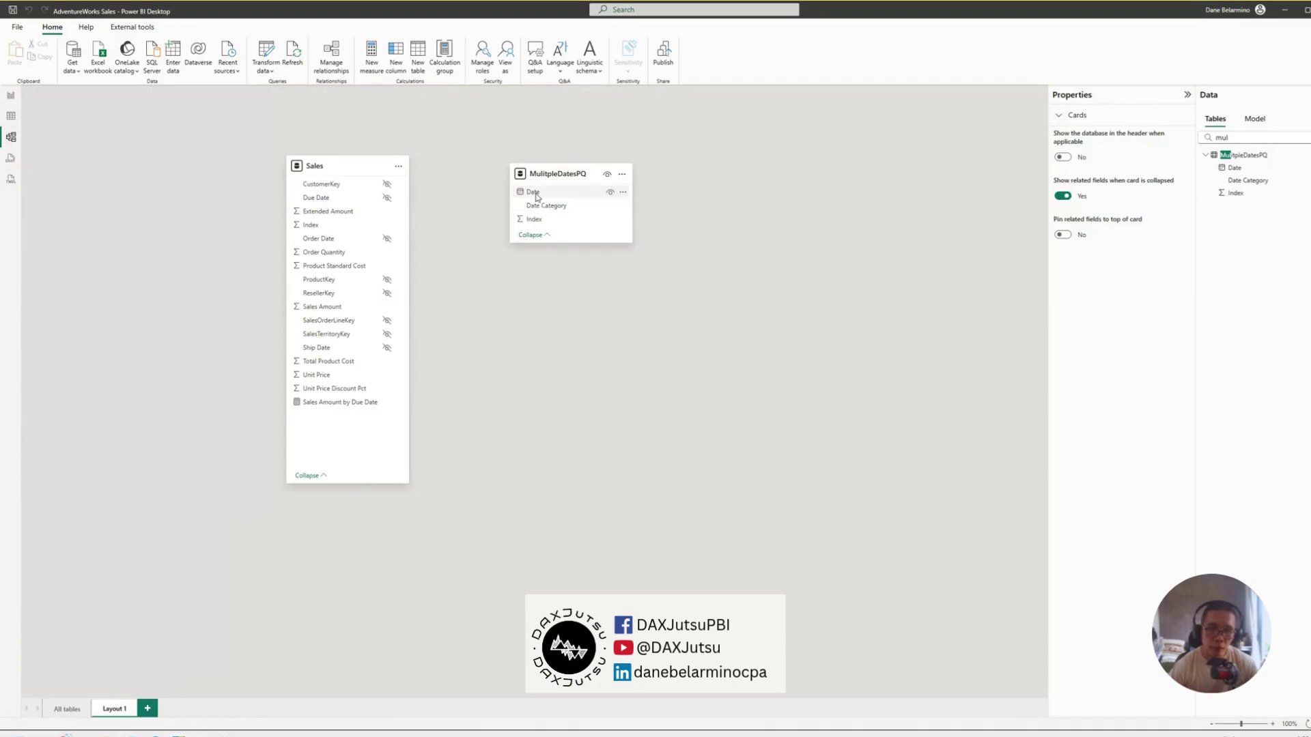
Hide MulitpleDatesPQ's Index and relate it to Sales Index as many-to-many.
drag(553, 245, 553, 321)
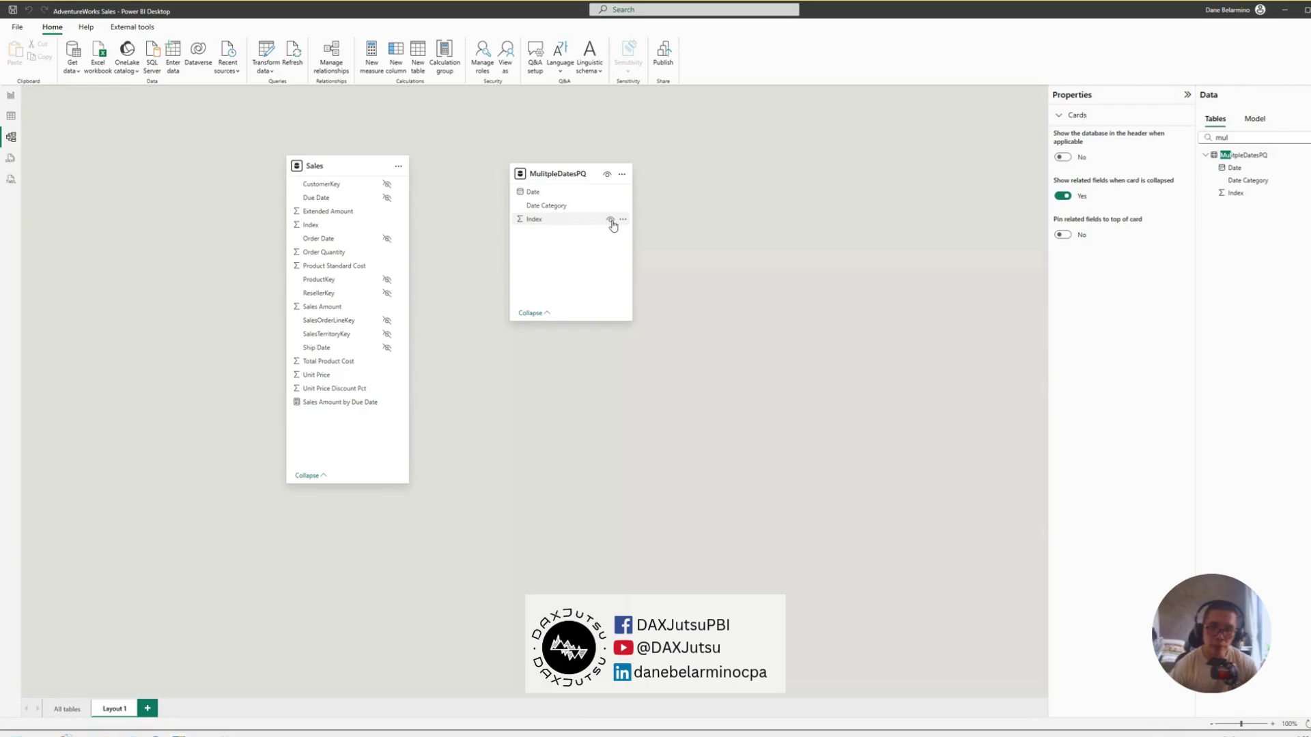
click(610, 219)
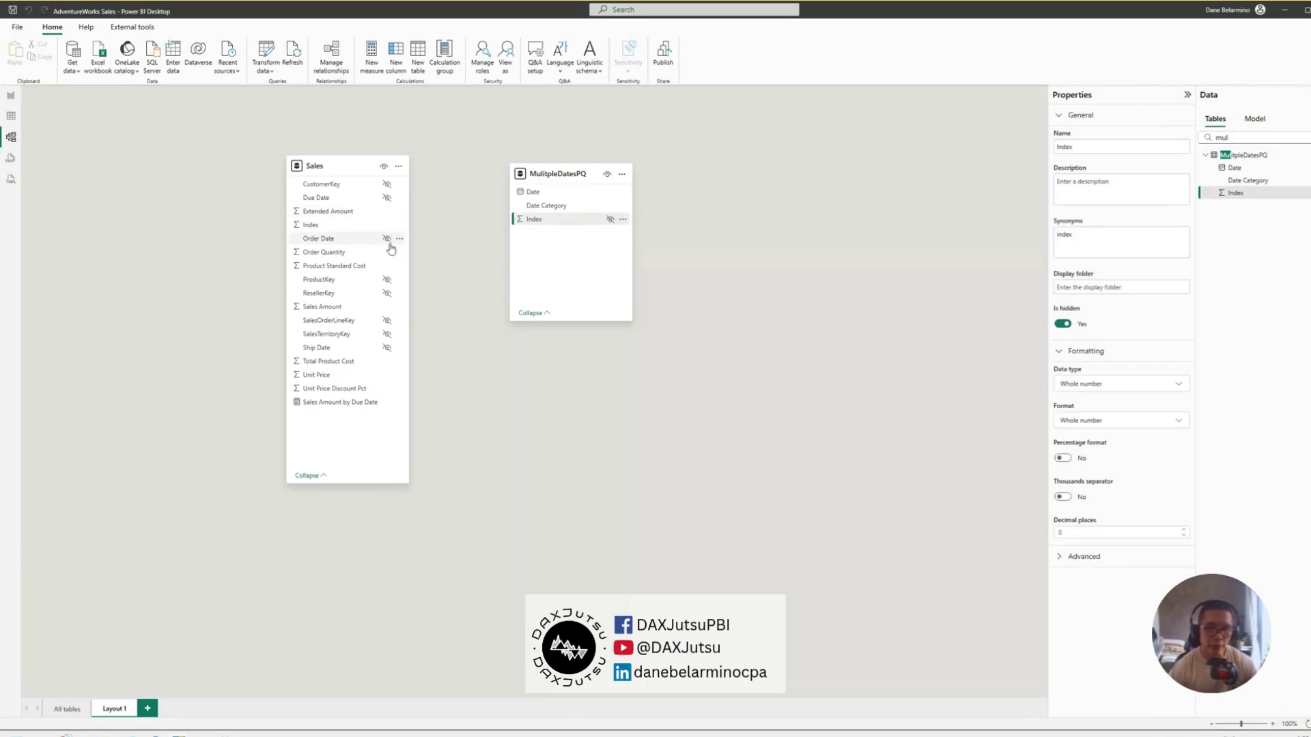
click(369, 225)
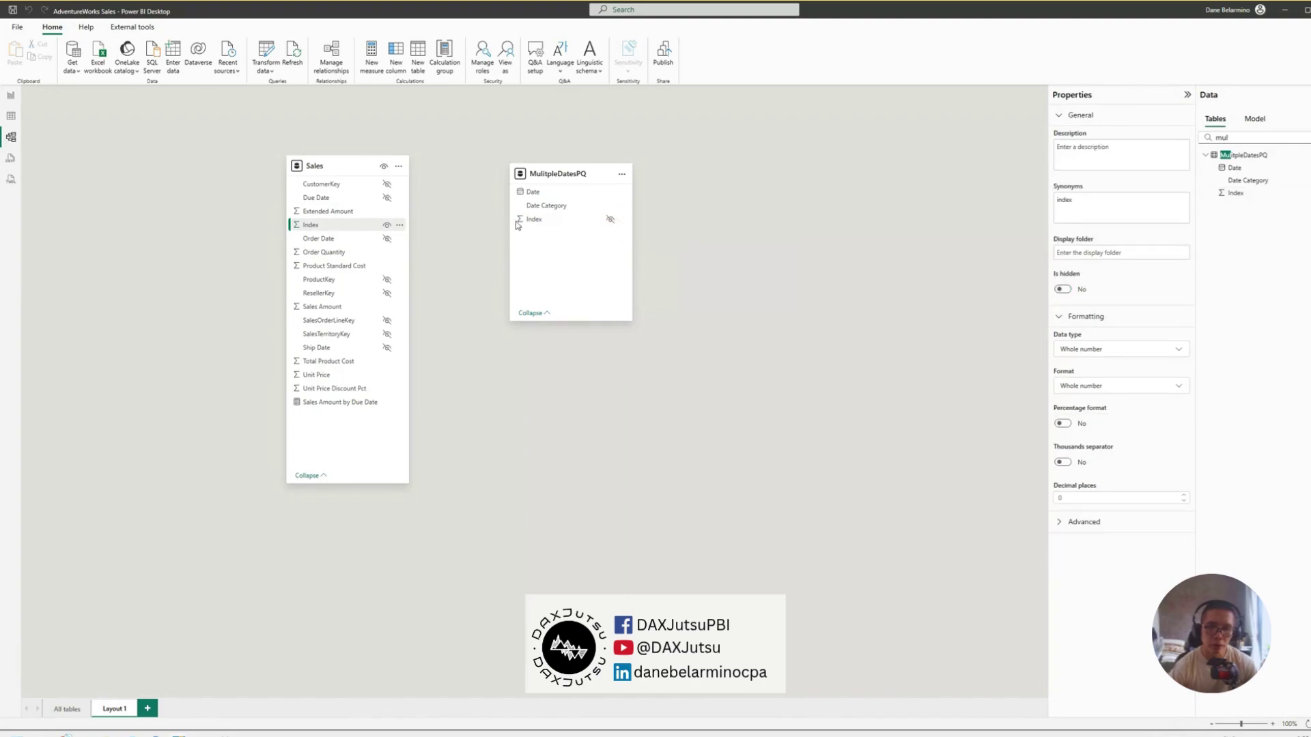
drag(546, 219, 349, 233)
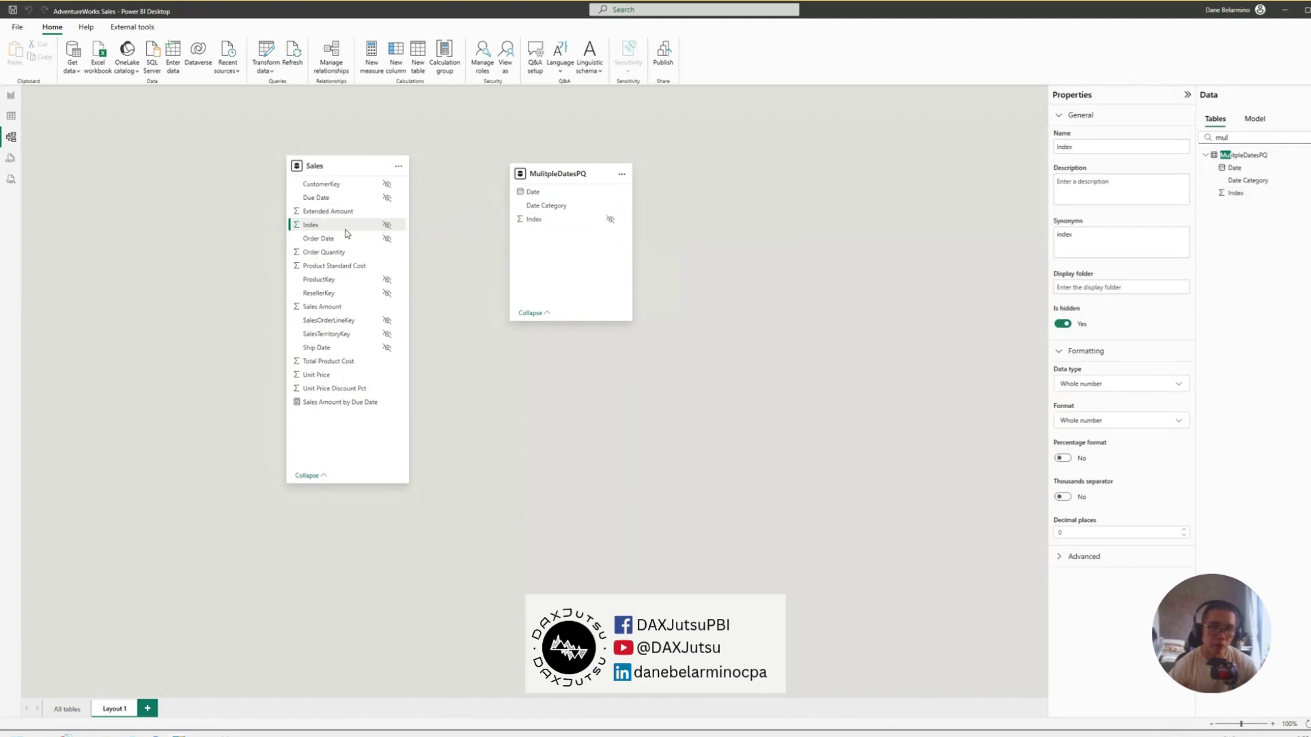
click(649, 434)
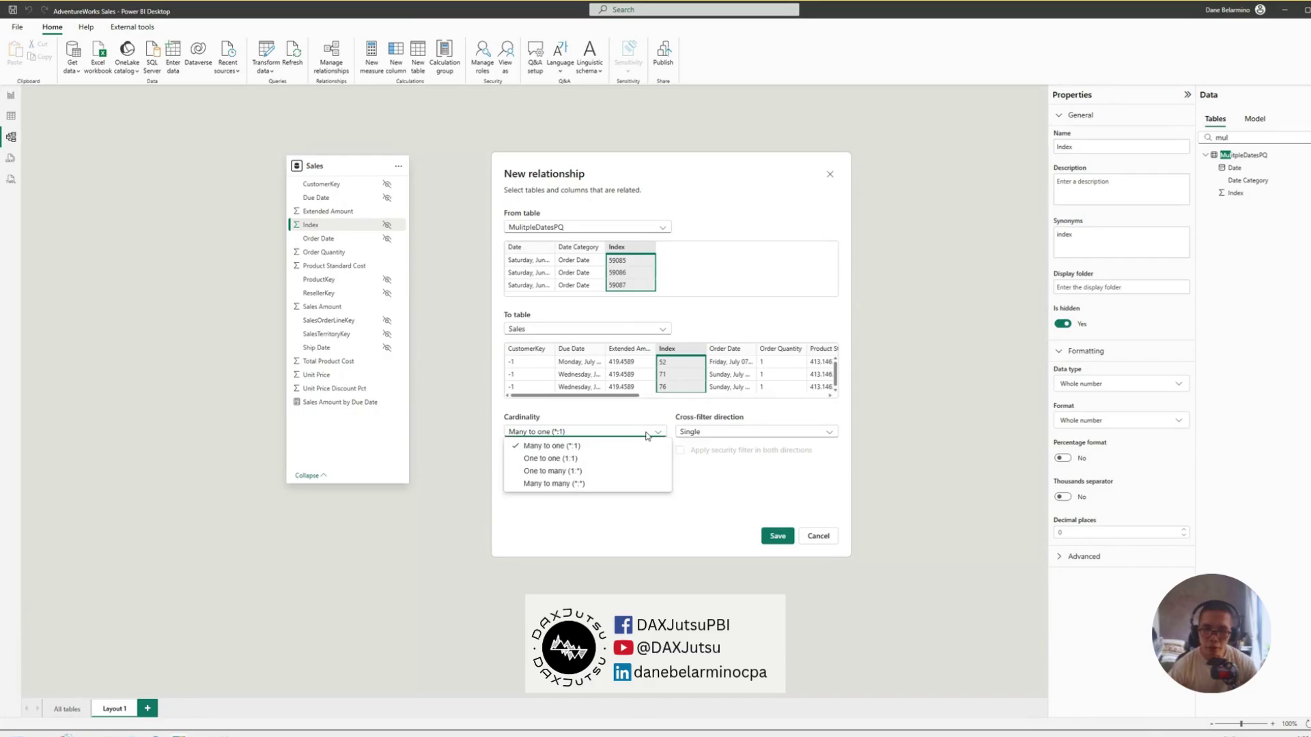
click(569, 484)
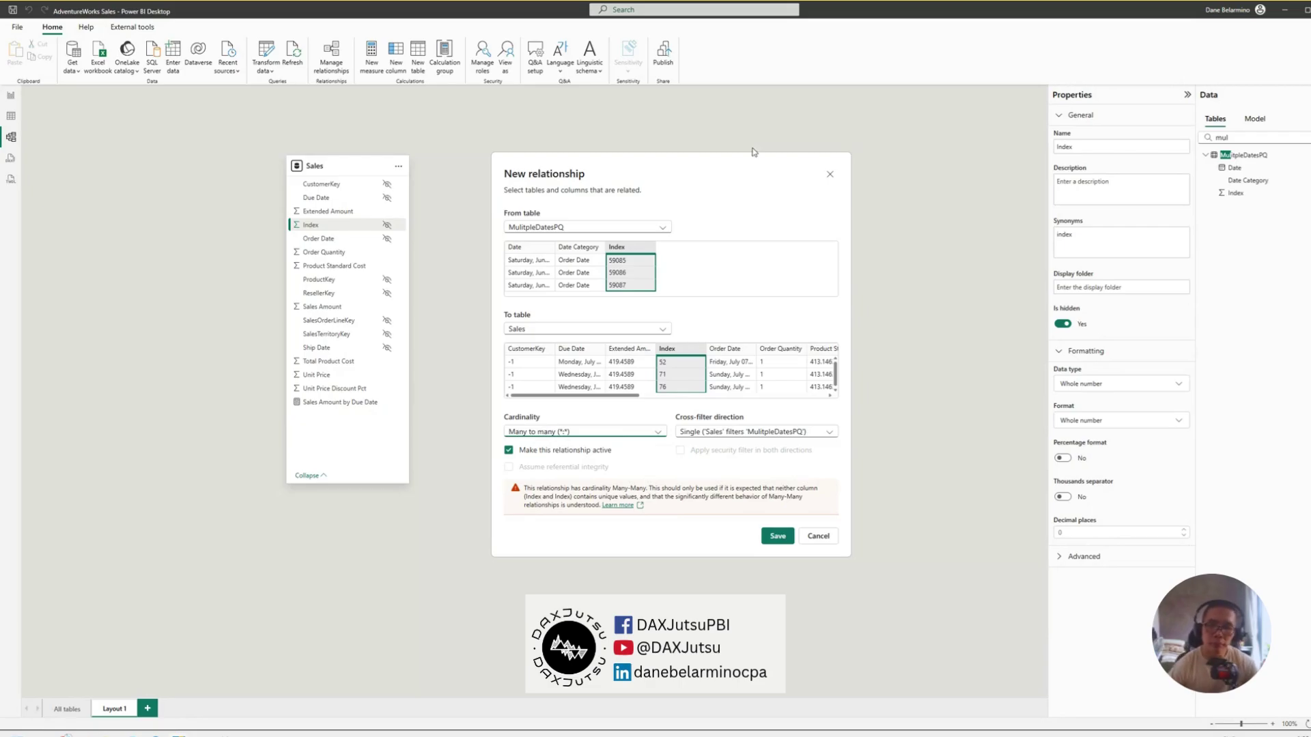
Set cross-filter direction to Single with MulitpleDatesPQ filtering Sales, and save.
drag(563, 177, 700, 165)
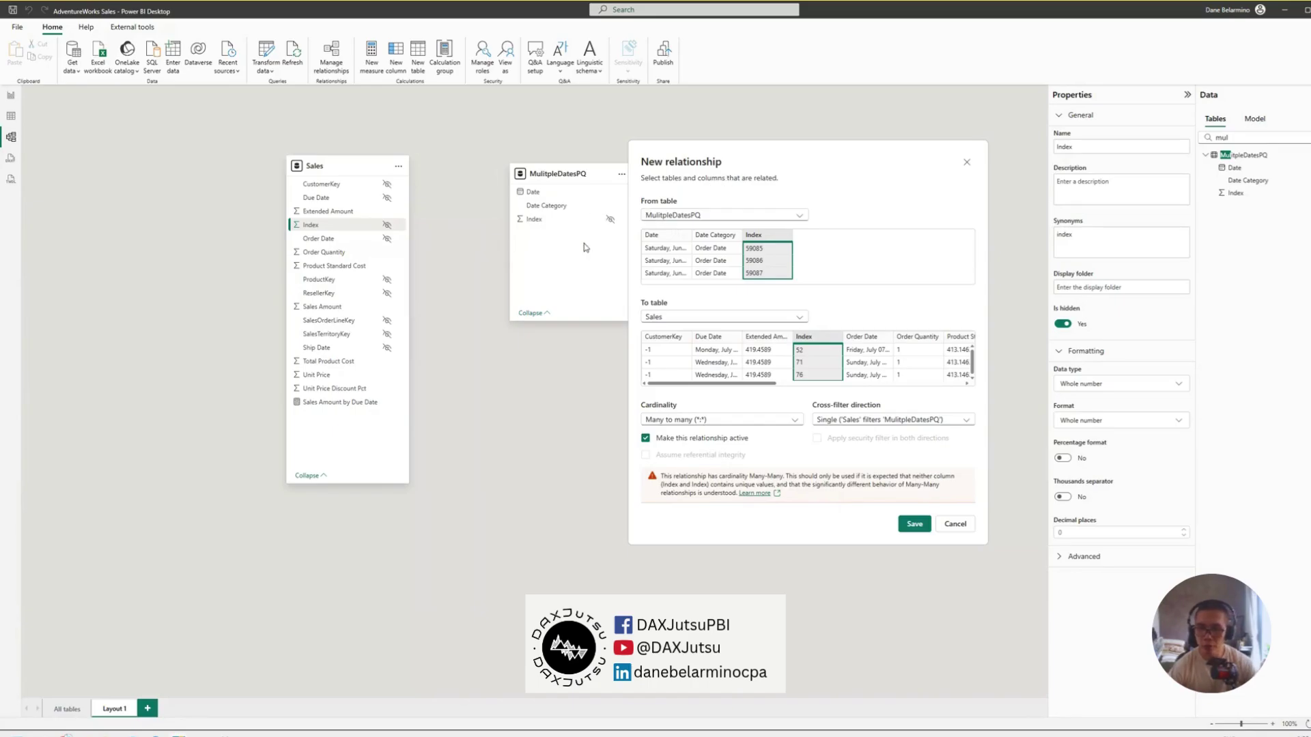
drag(871, 155, 657, 138)
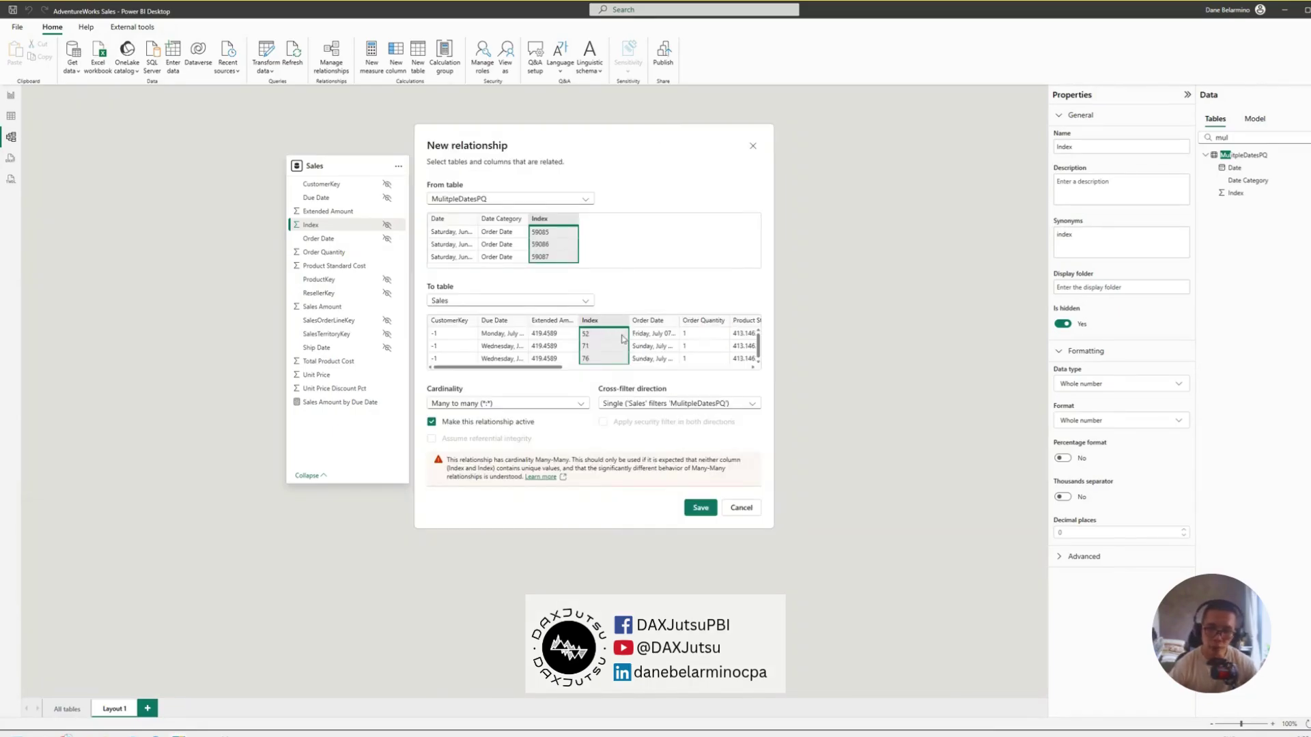
click(644, 407)
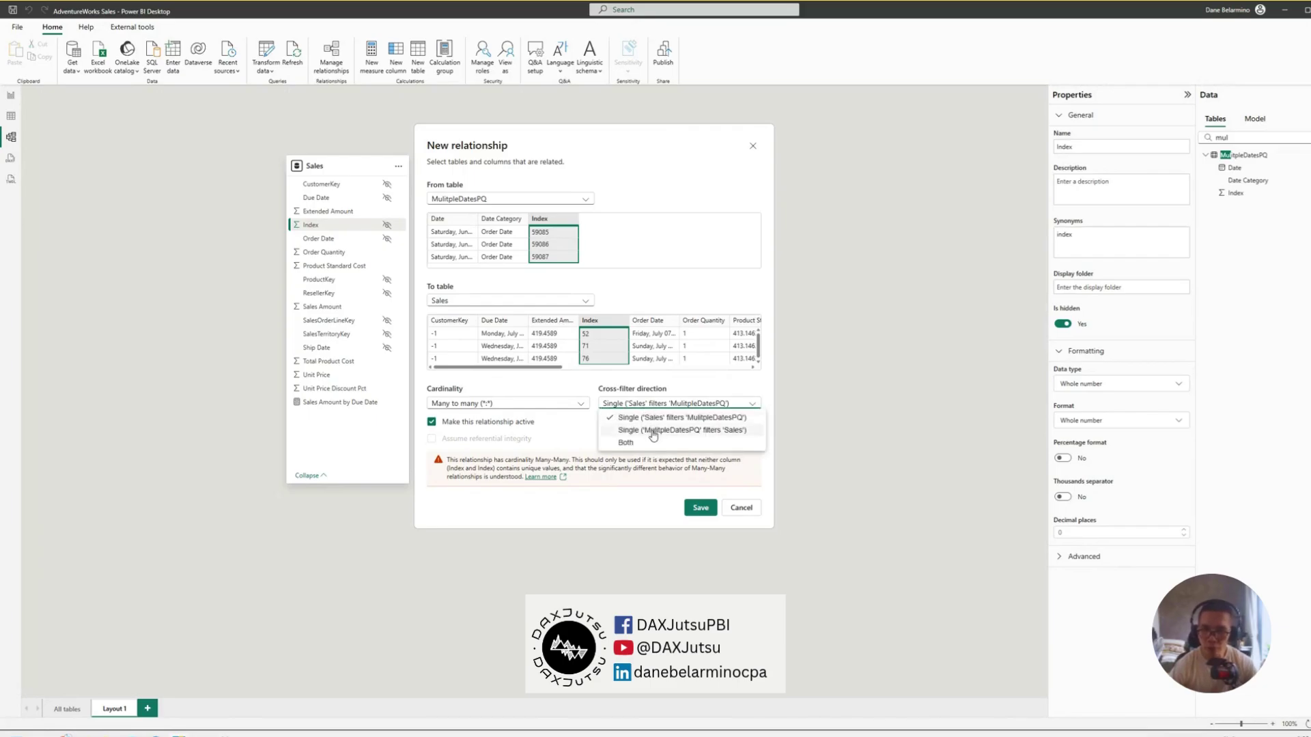
click(653, 432)
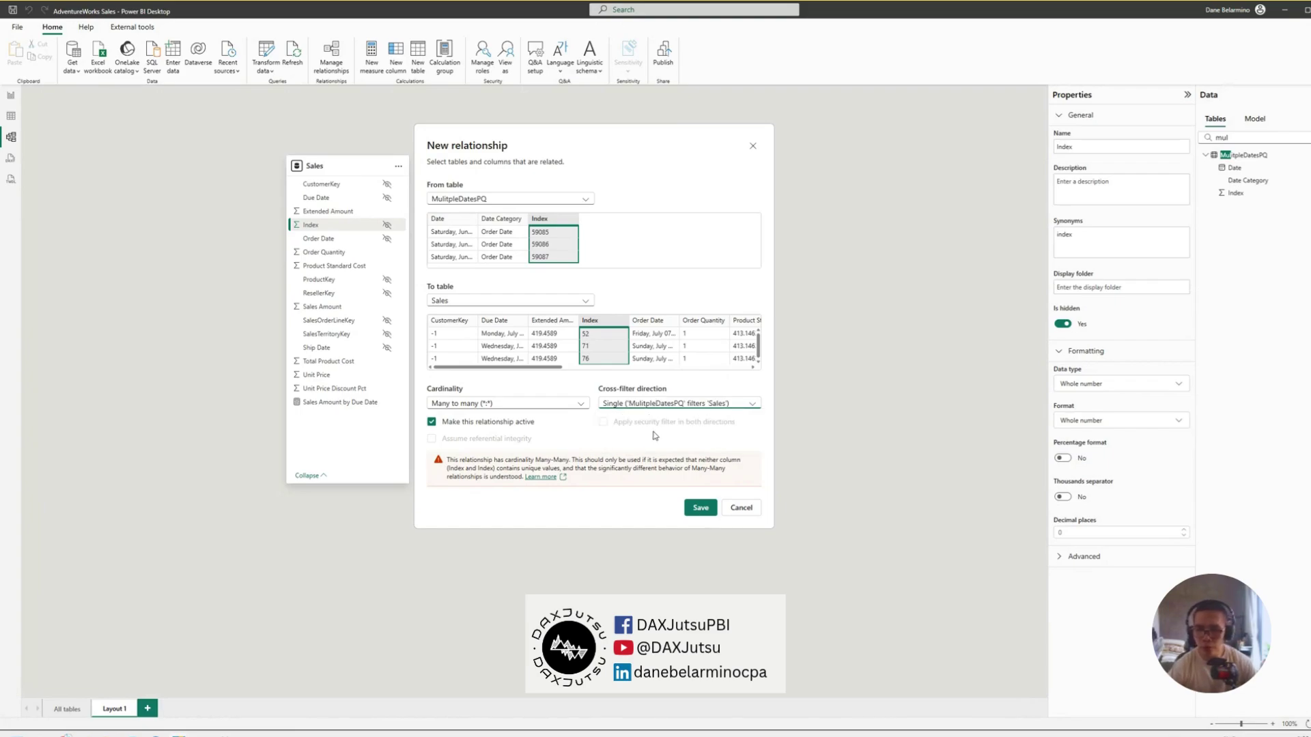
click(700, 508)
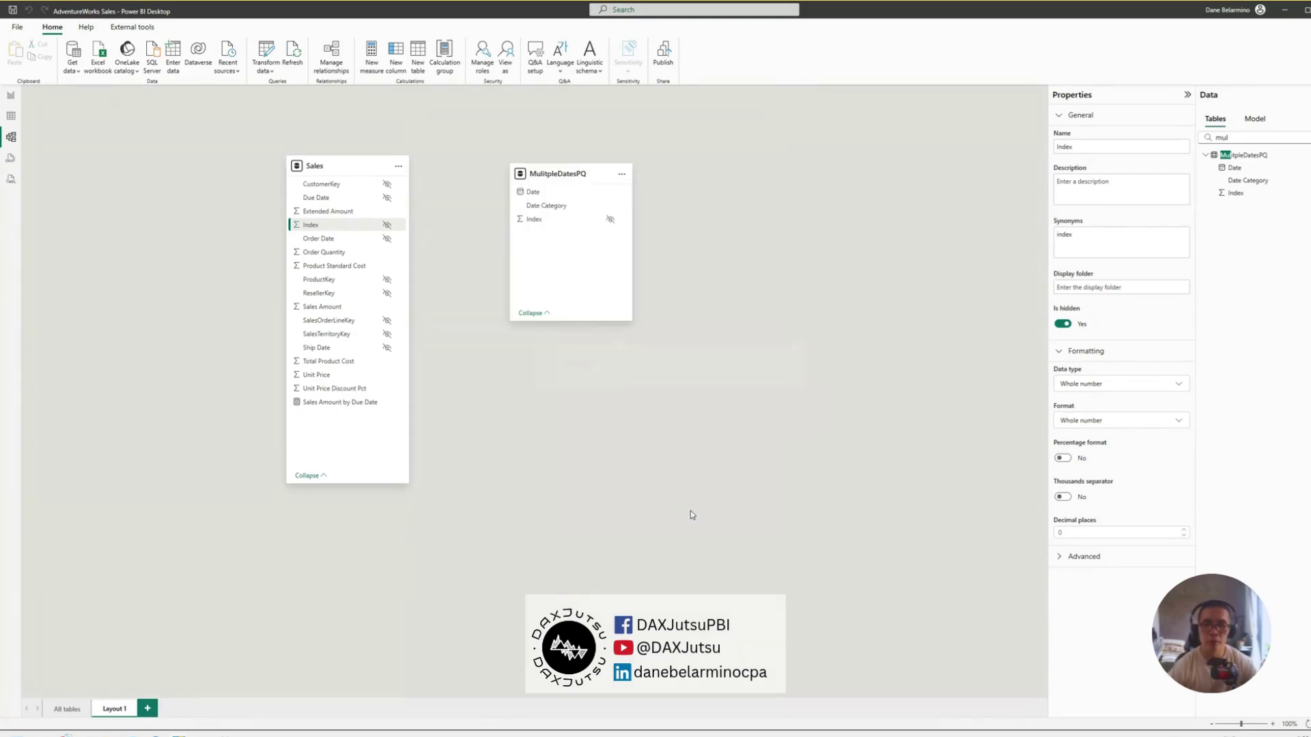
drag(539, 177, 544, 177)
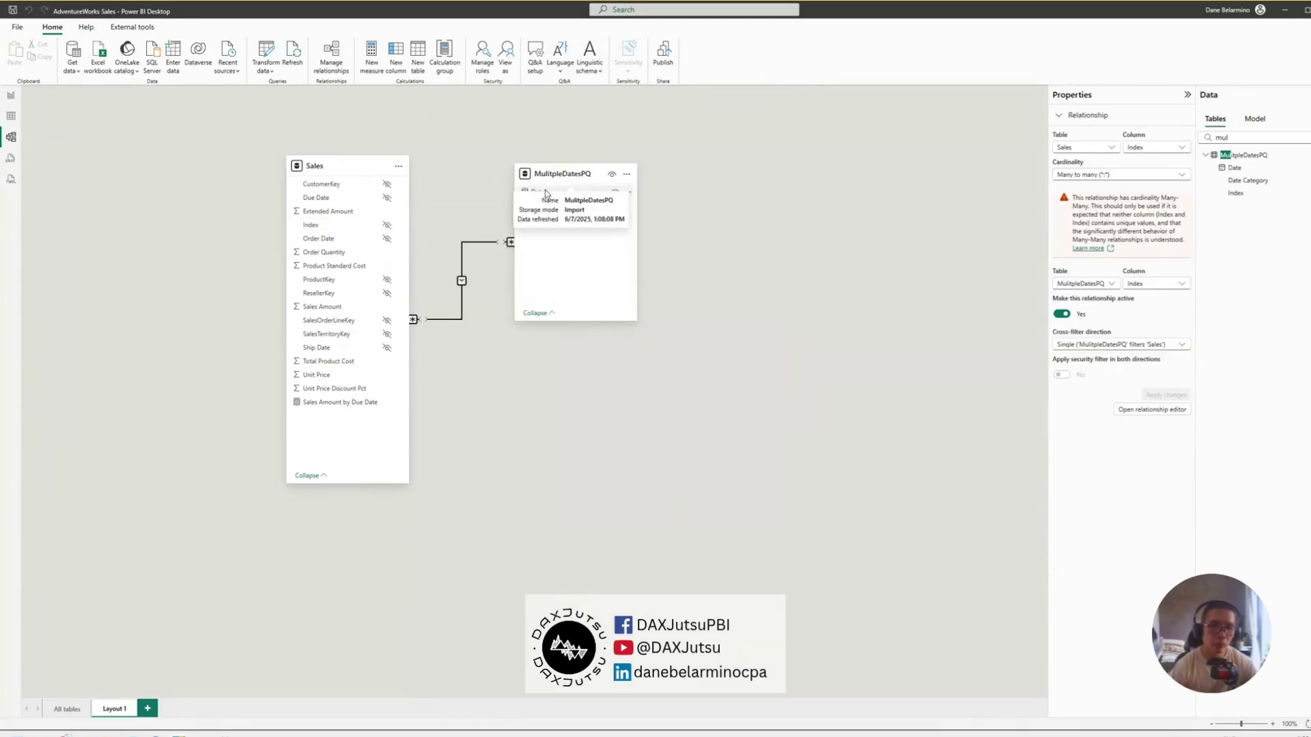
Copy the category sales matrix from Page 1 onto a new Page 5.
click(11, 99)
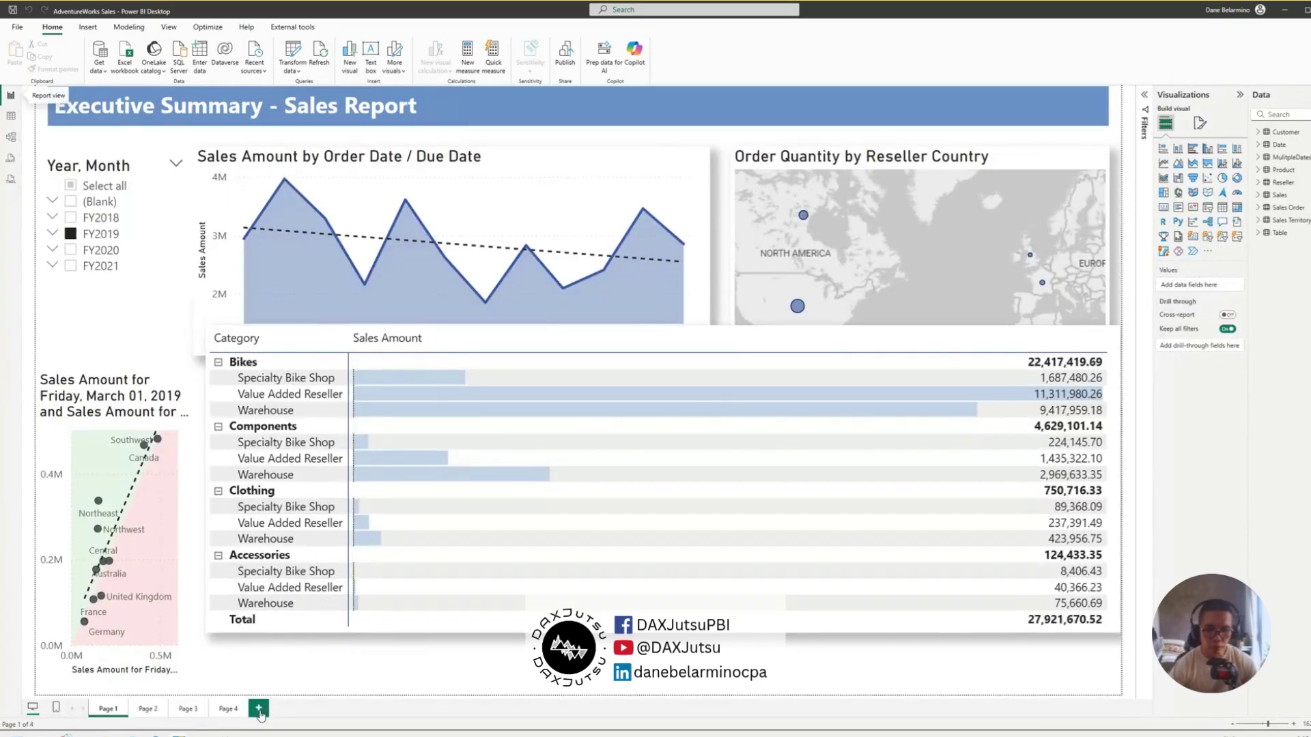
click(1113, 350)
key(ctrl+c)
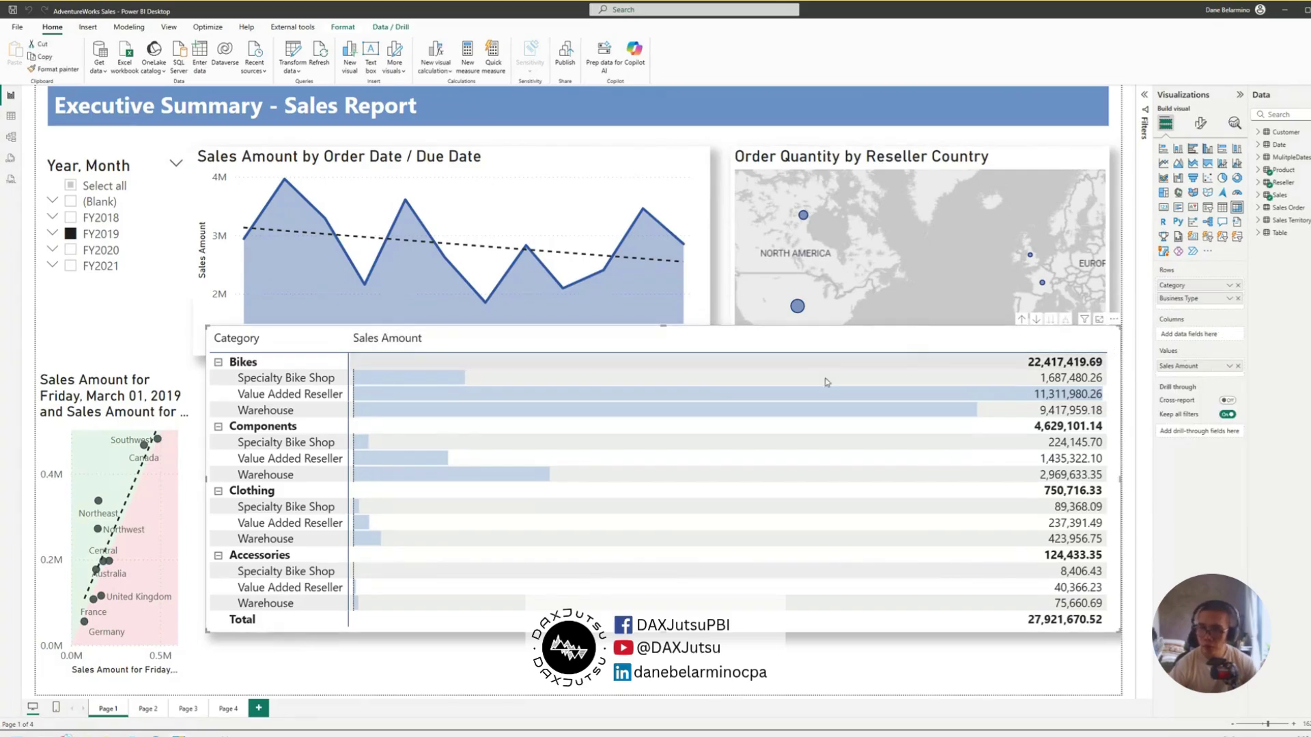
click(259, 708)
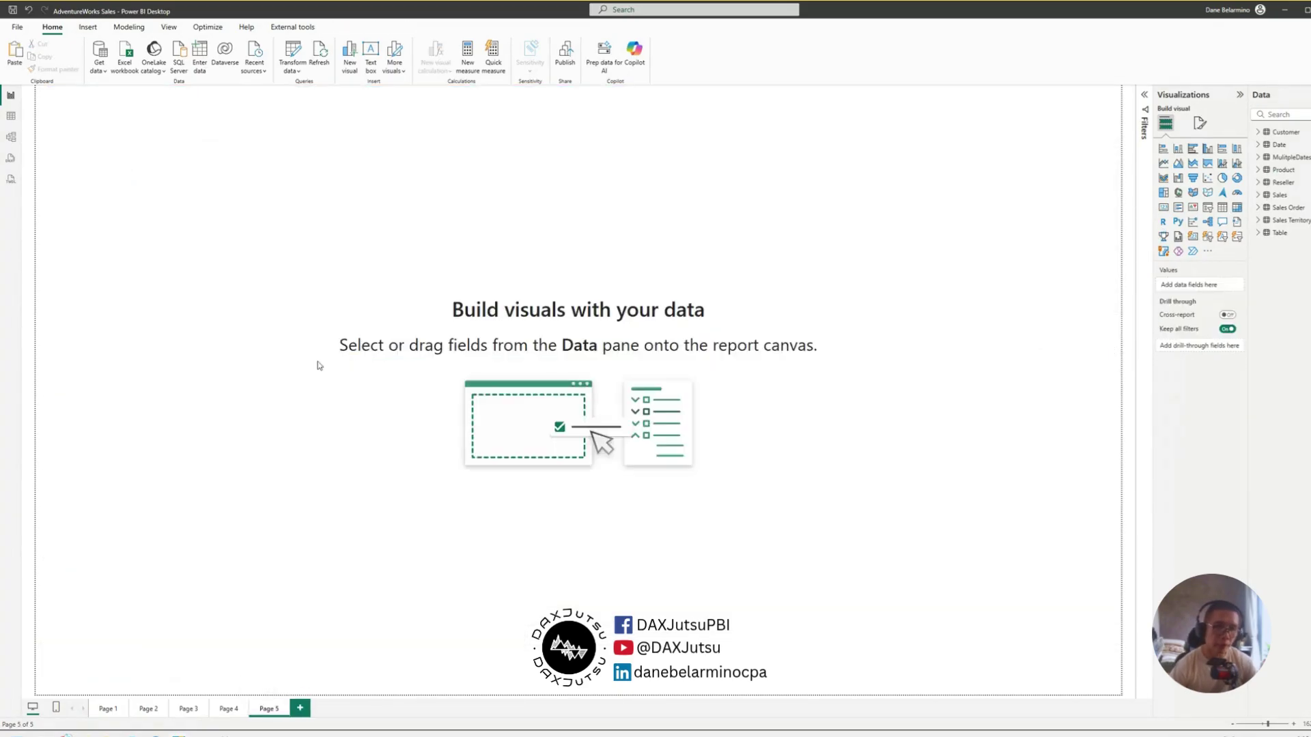
key(ctrl+v)
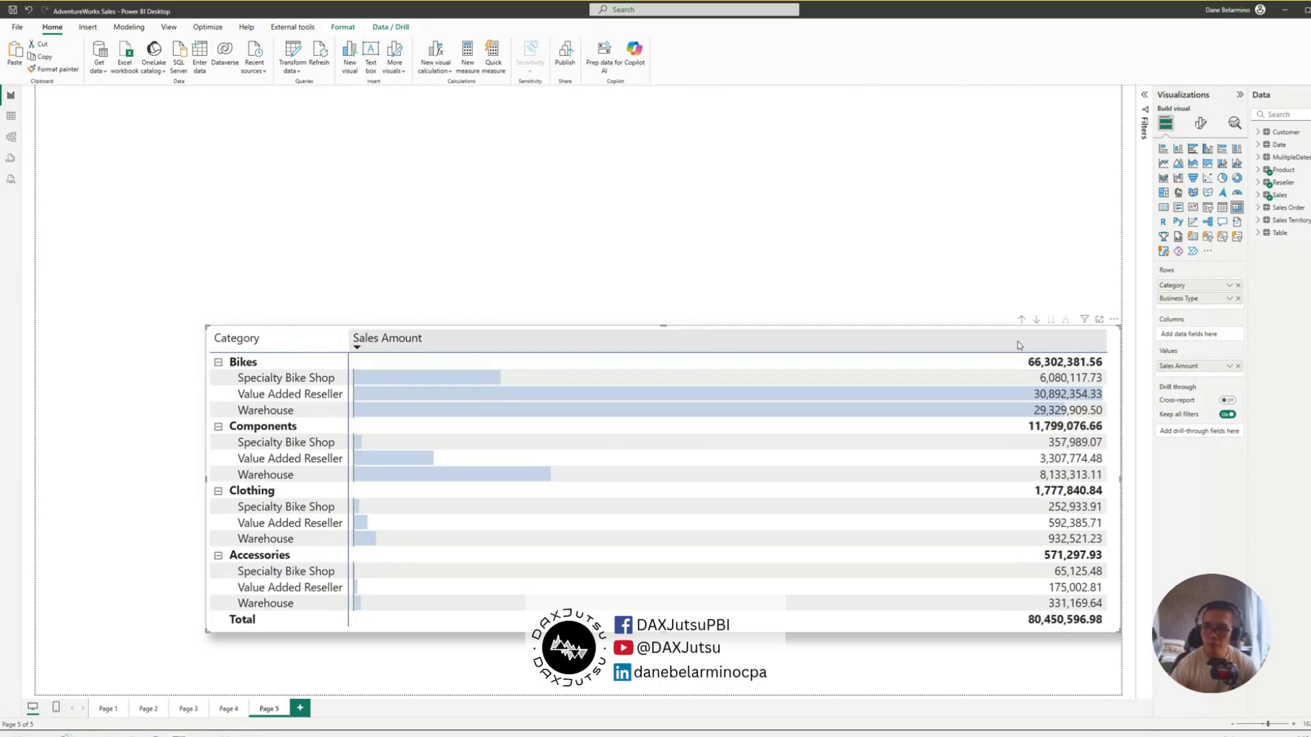
Resize the pasted matrix and drop Business Type from its rows.
drag(1113, 323, 865, 144)
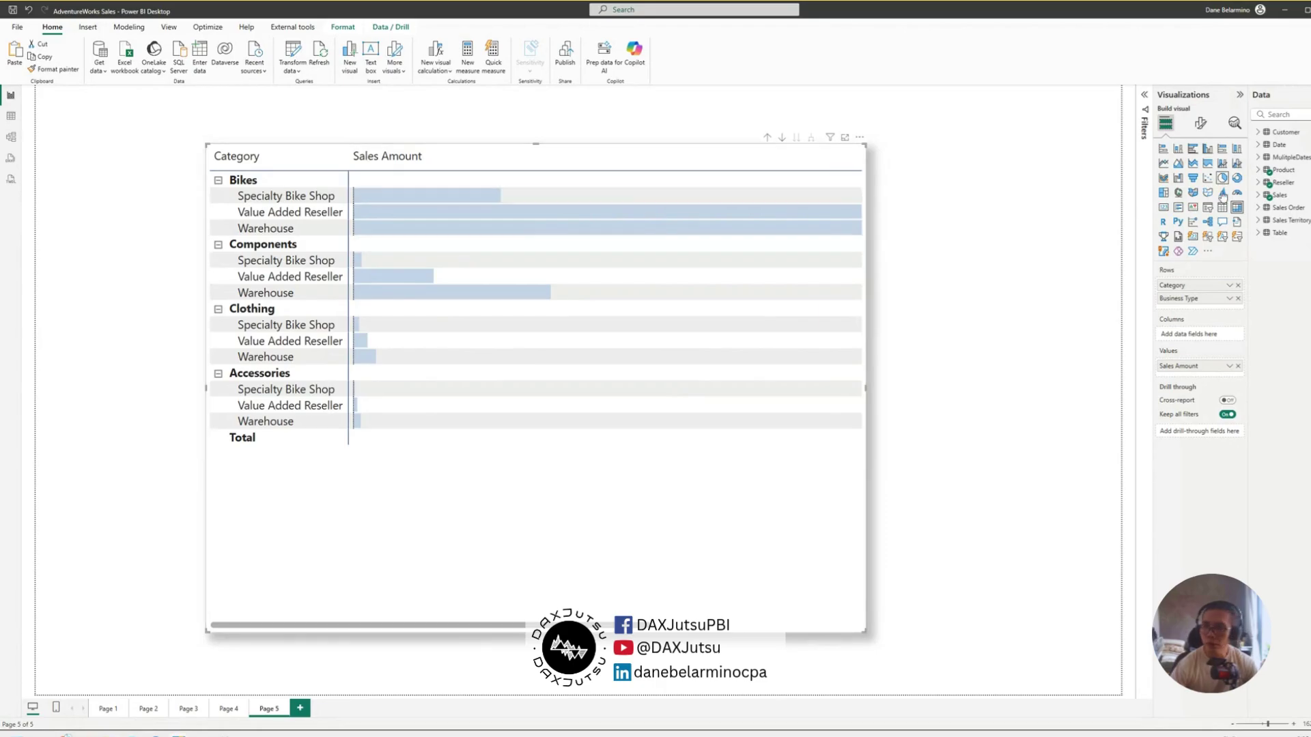
click(1238, 299)
mouse_move(515, 503)
mouse_down()
mouse_move(462, 536)
mouse_move(518, 503)
mouse_up()
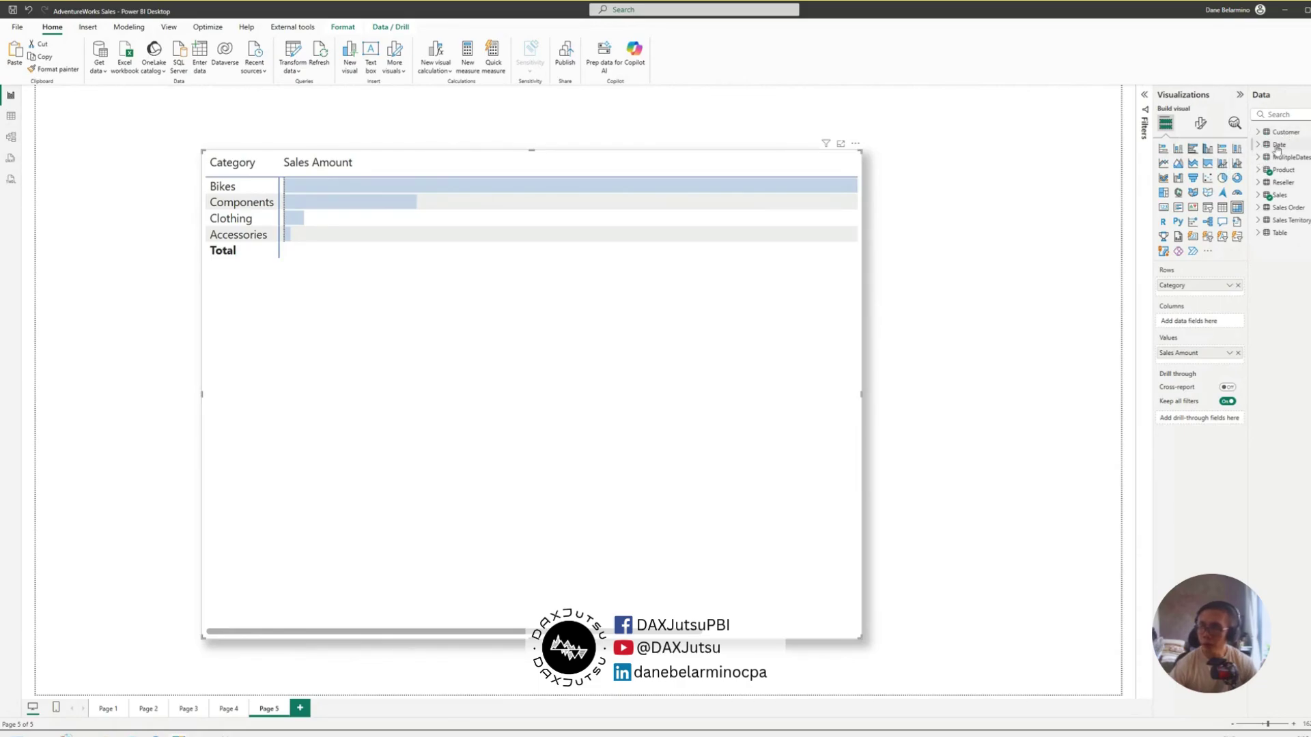
Check the Sales table's Order Date column, then return to the model diagram with the Index relationship.
click(12, 116)
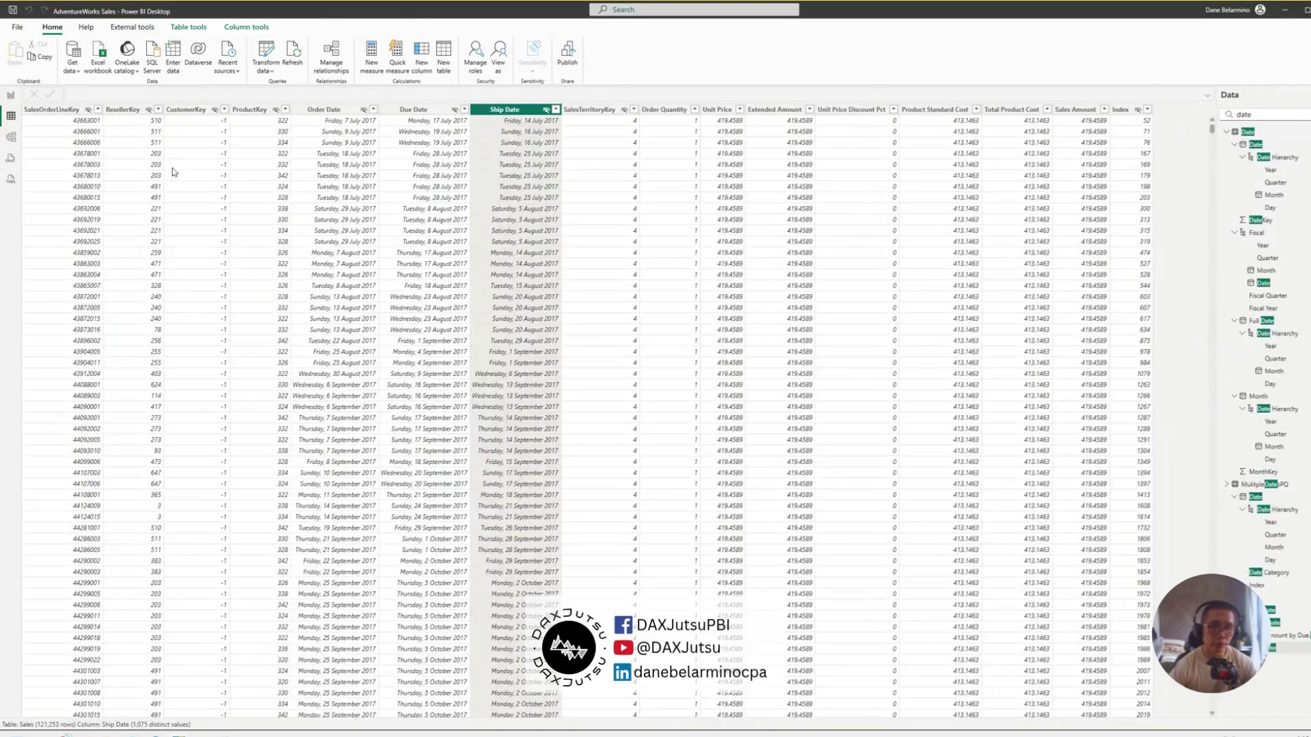
right_click(319, 111)
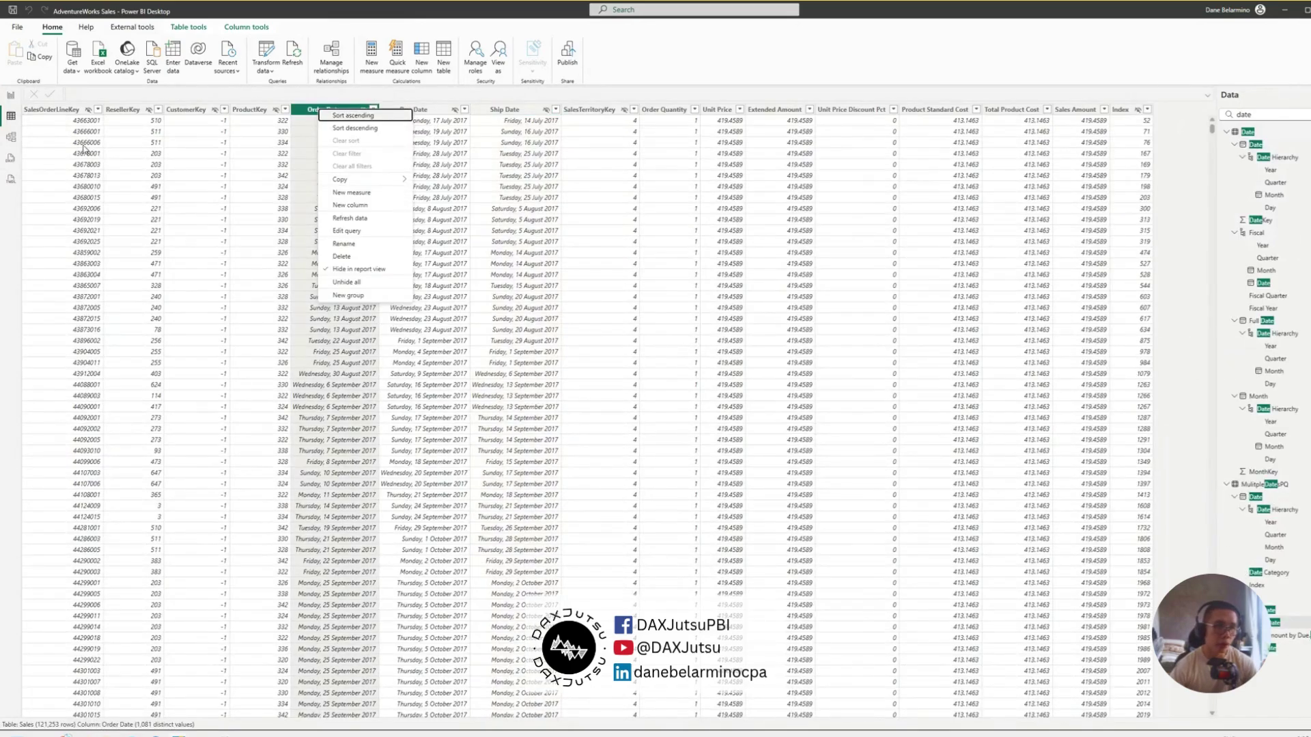
click(11, 138)
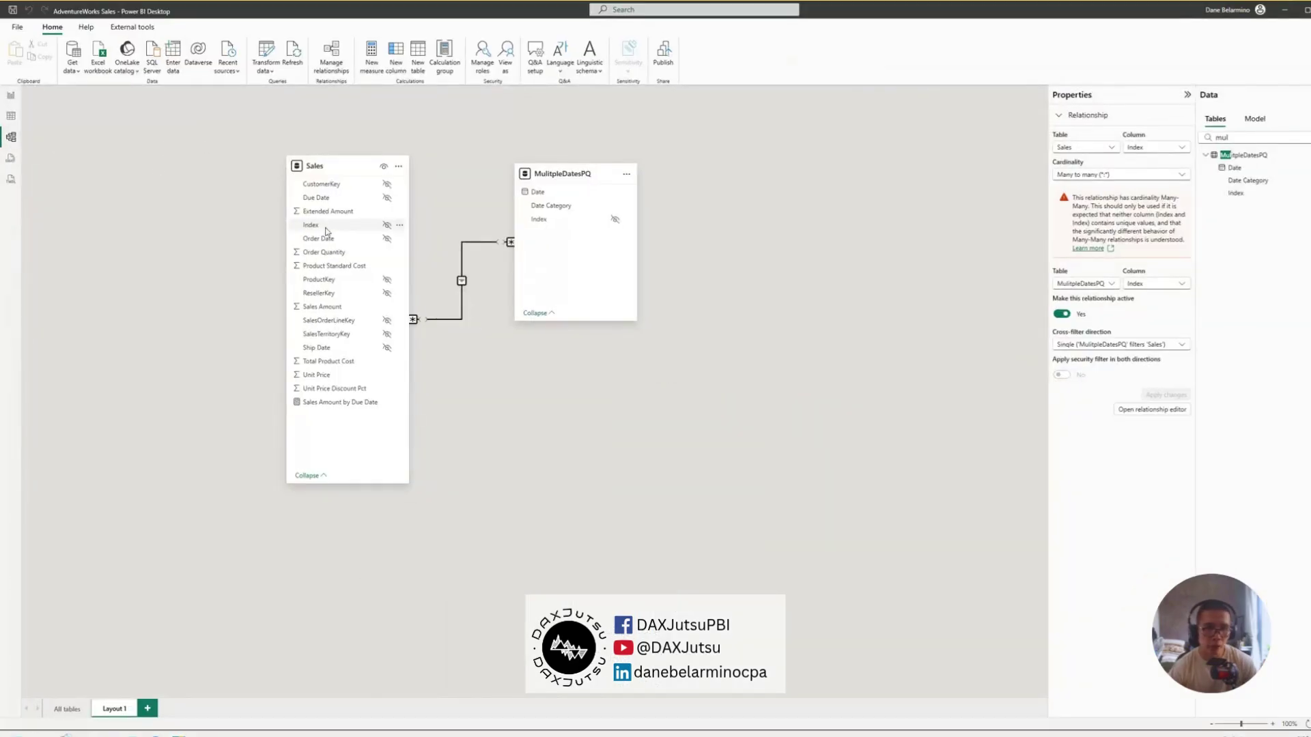
Unhide the Sales Order Date, Ship Date and Due Date columns and return to Page 5.
click(327, 240)
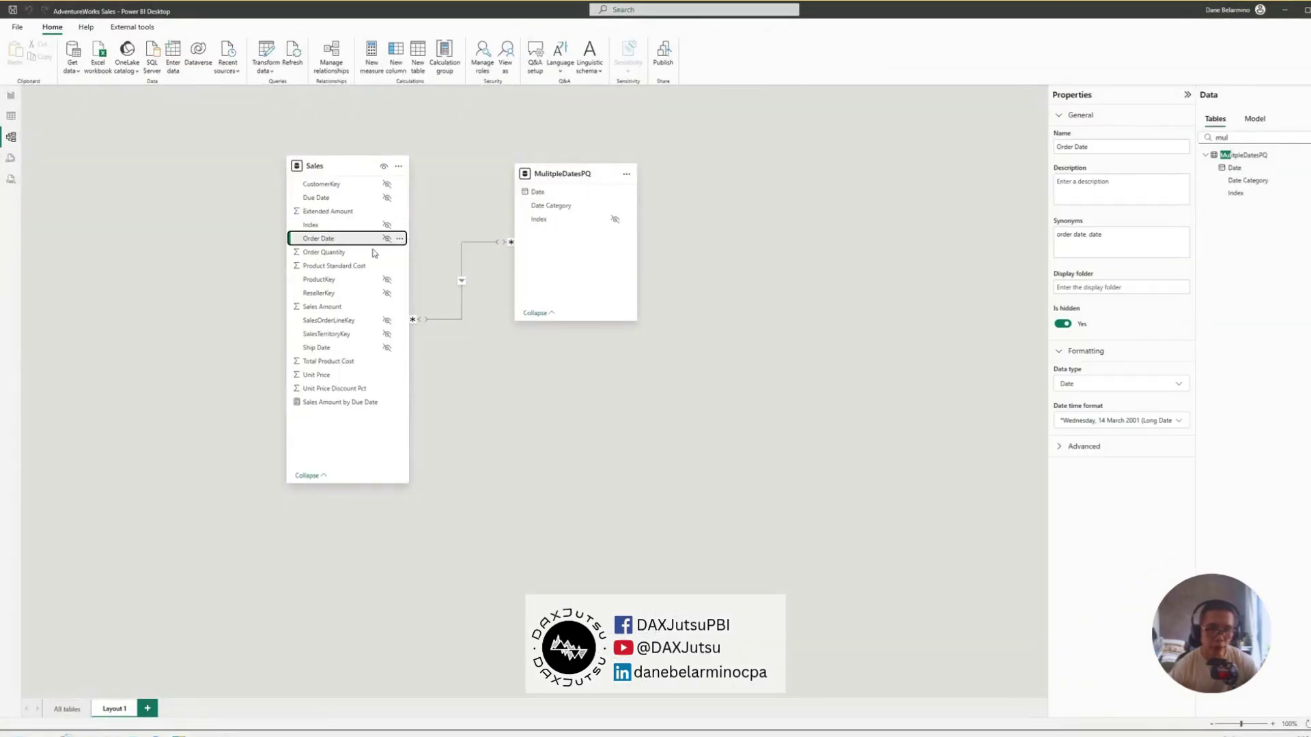
ctrl+click(335, 348)
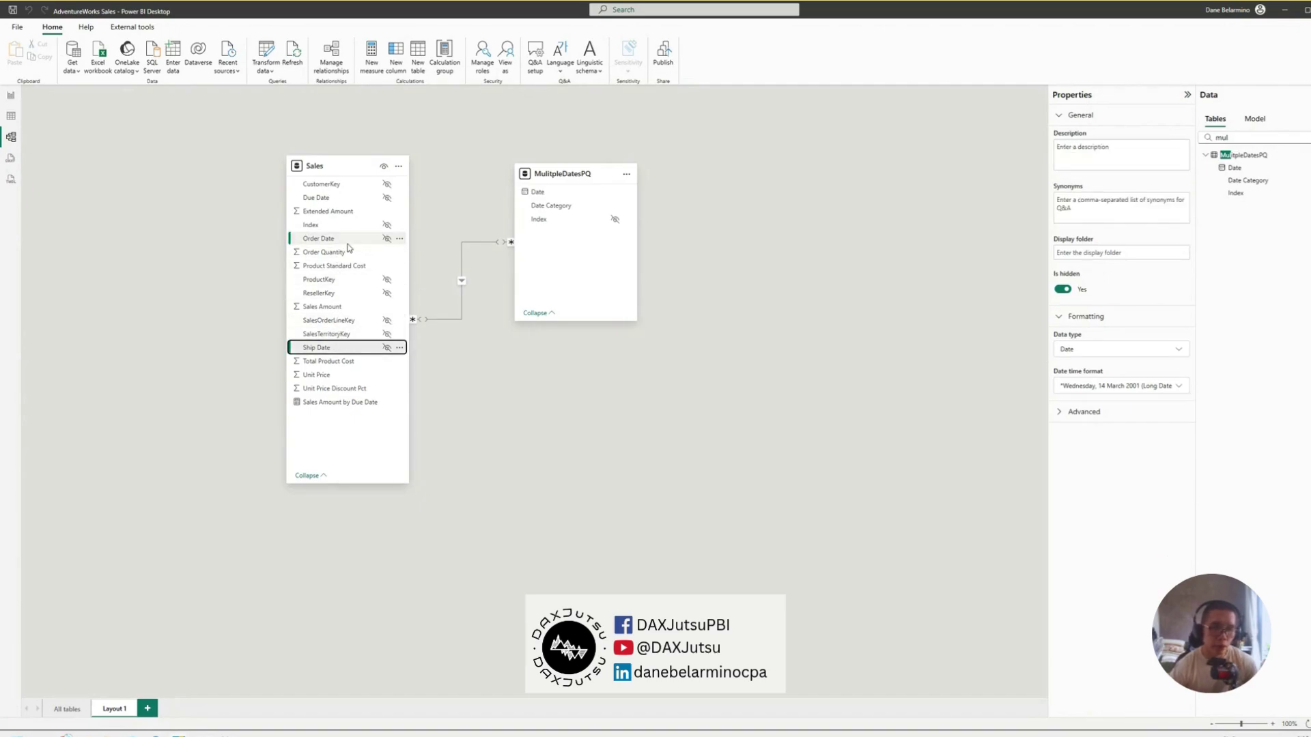
ctrl+click(342, 199)
right_click(344, 202)
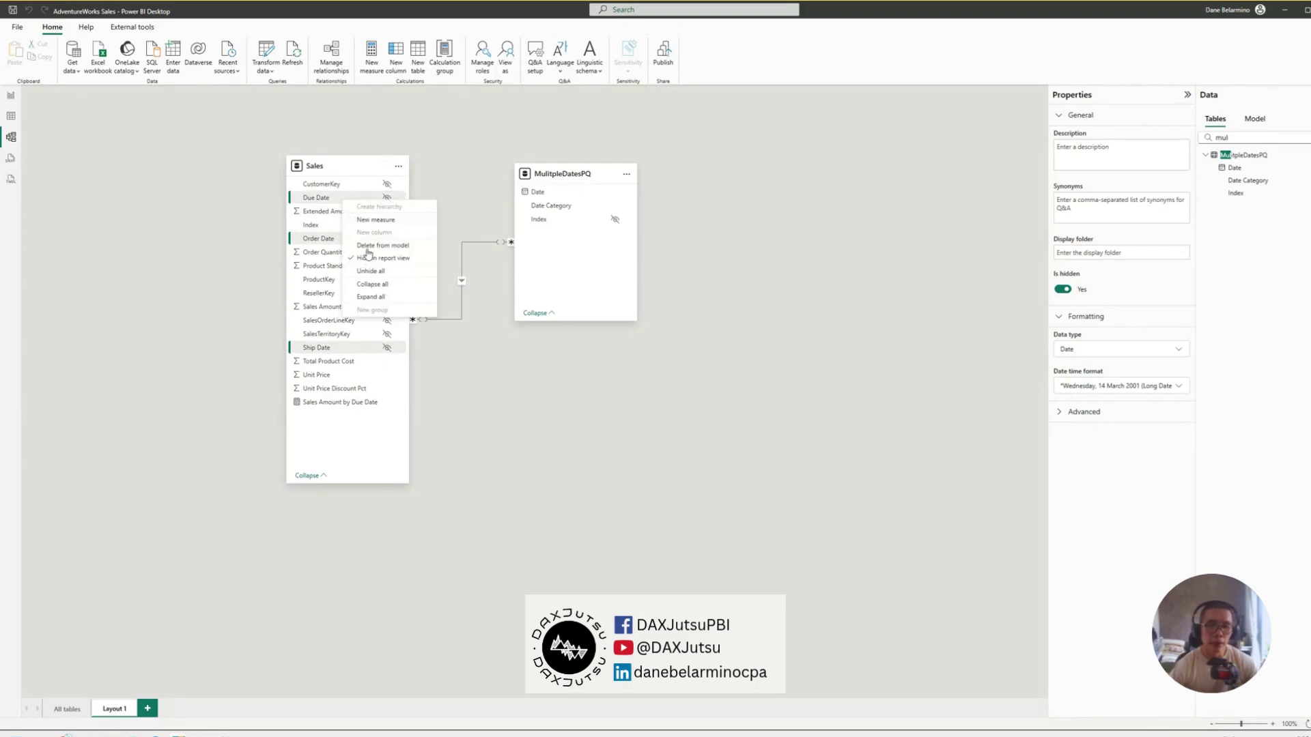
click(369, 262)
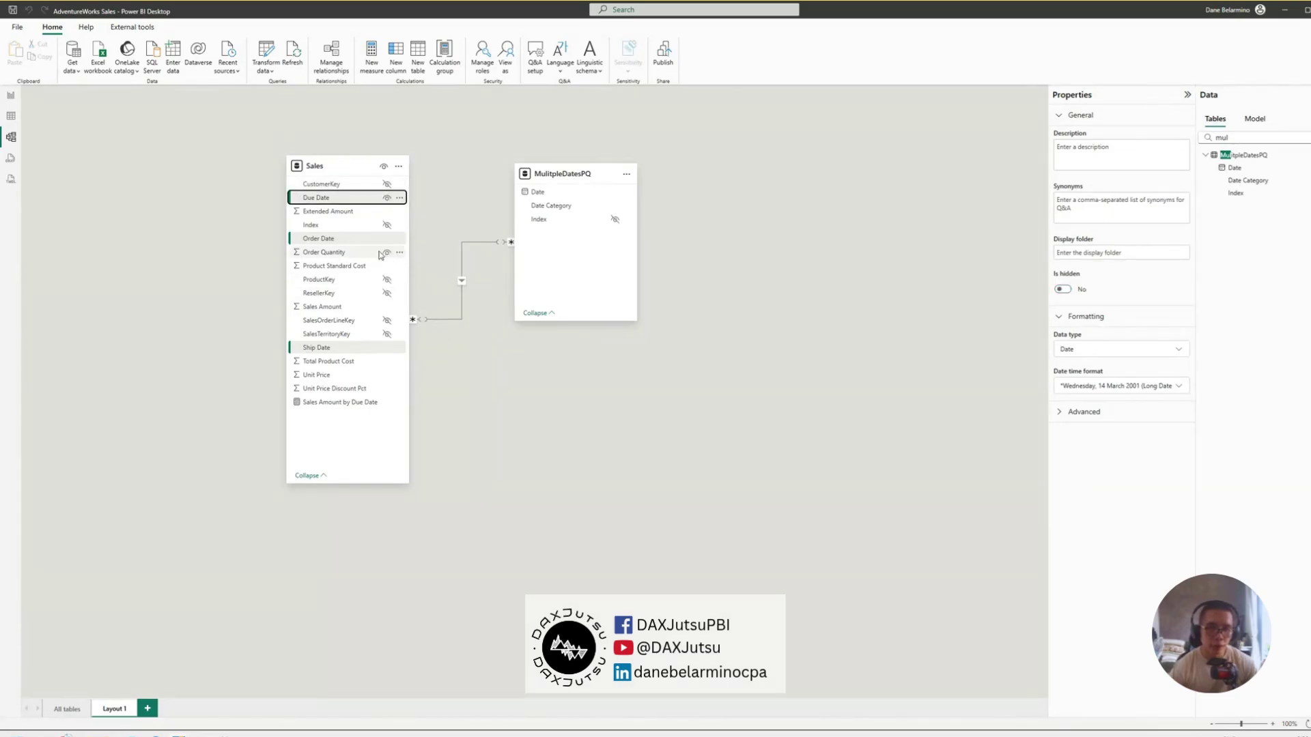
click(12, 97)
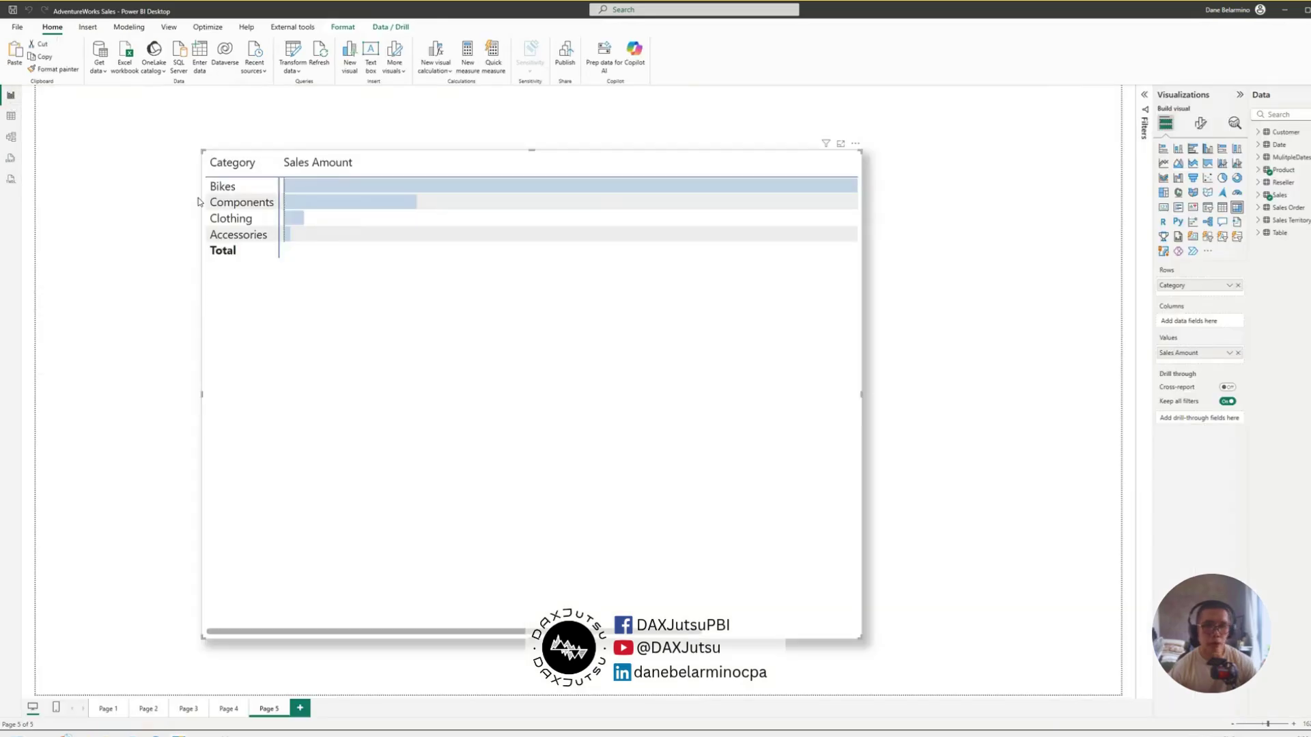
Search the fields for 'date' and add Due Date, Order Date and Ship Date to the matrix.
click(1302, 110)
text(date)
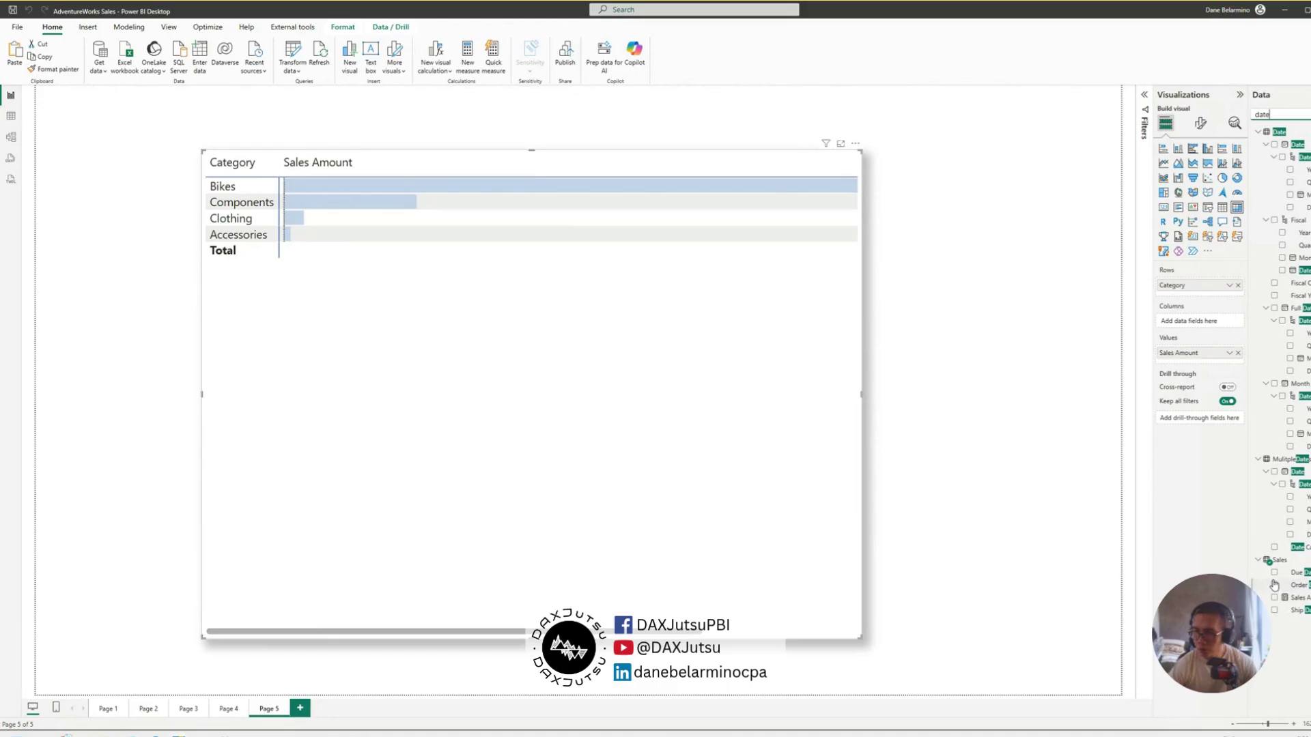
click(1273, 574)
click(1274, 585)
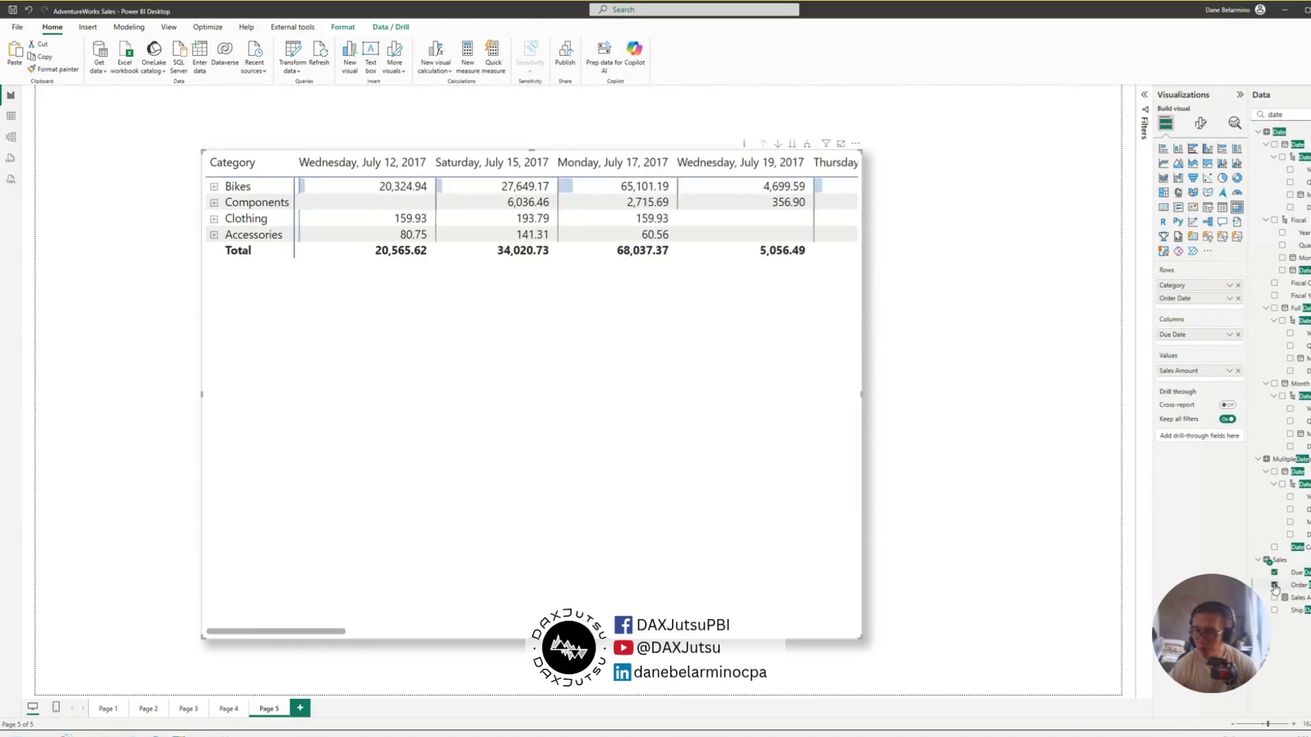
click(1274, 610)
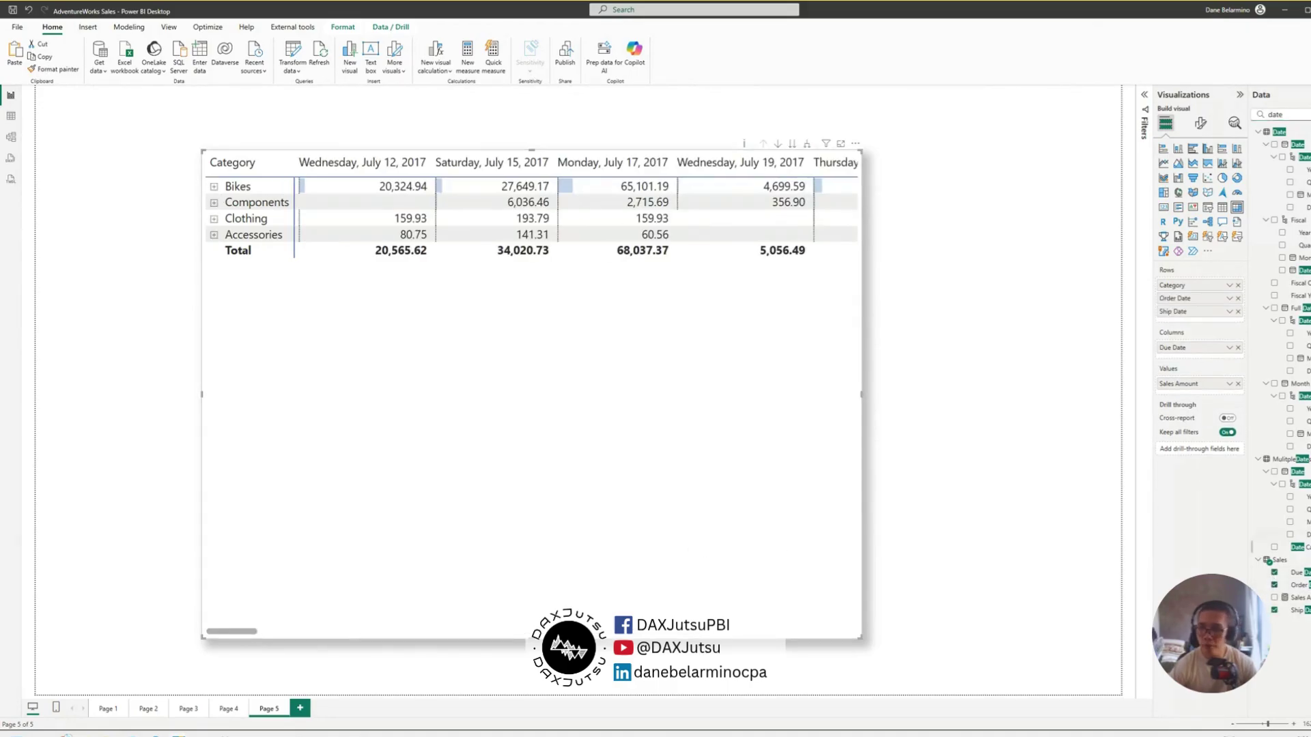
Move Due Date into the rows and Category into the columns, and enlarge the matrix at the left edge.
drag(585, 542, 508, 508)
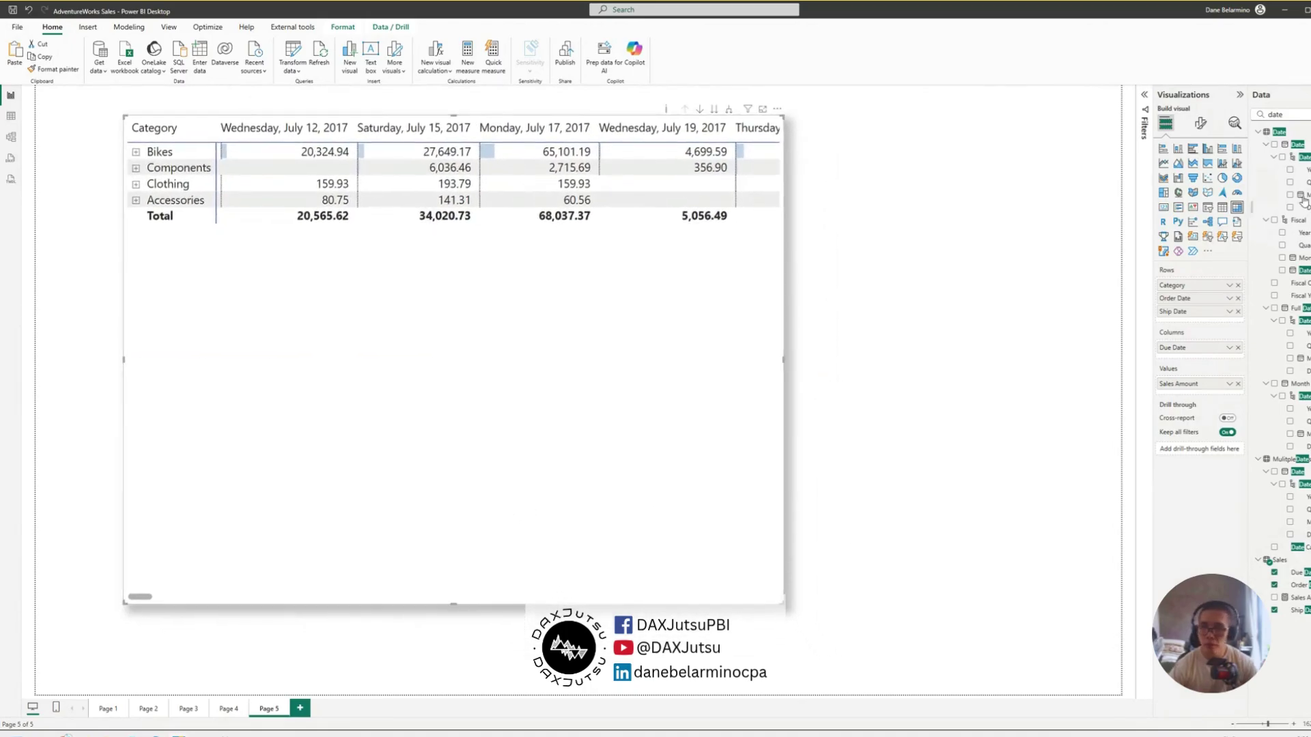
drag(567, 458, 511, 488)
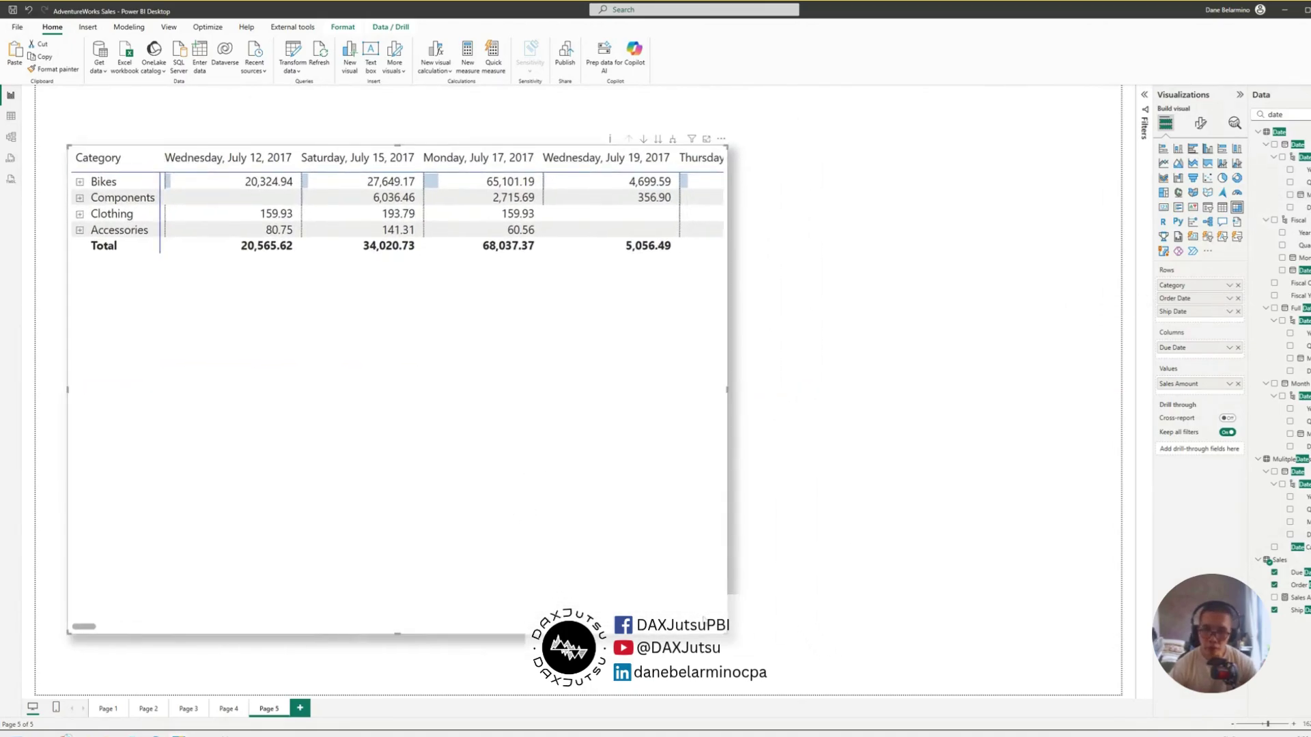
drag(724, 634, 856, 596)
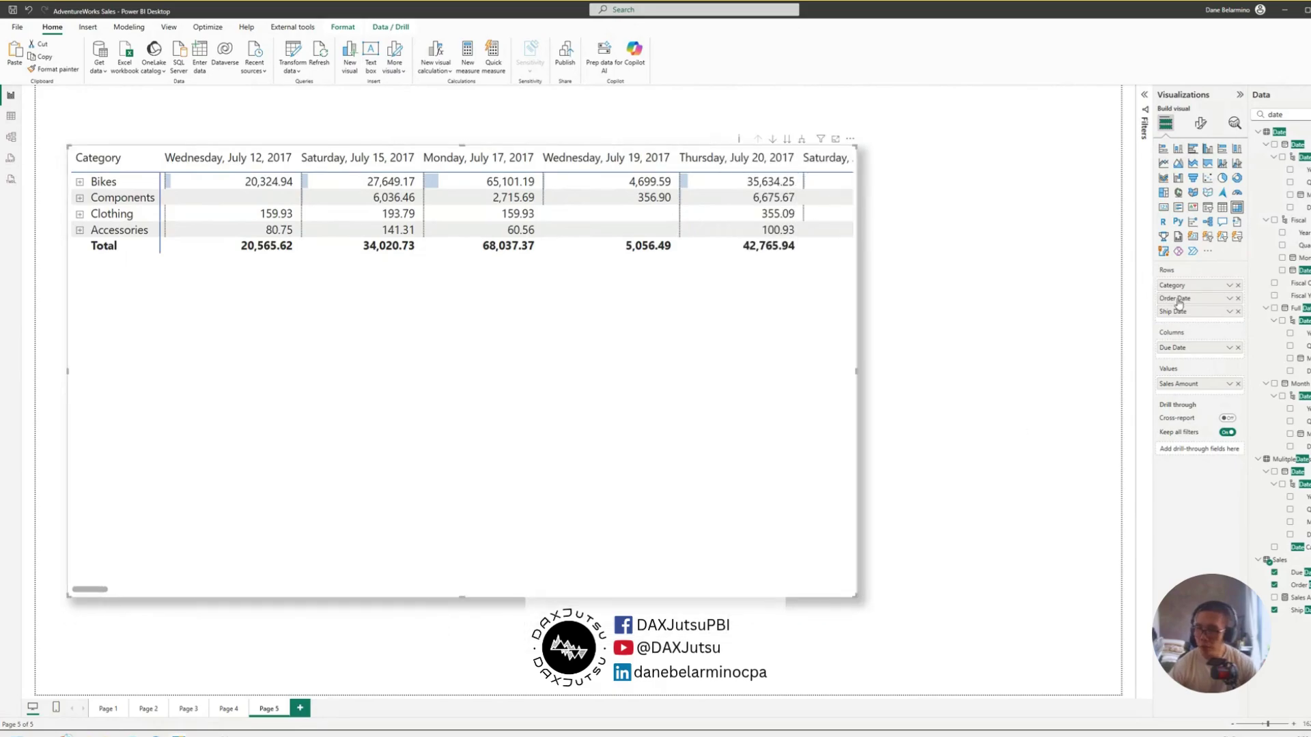
drag(1176, 348, 1189, 321)
mouse_move(383, 404)
mouse_down()
mouse_move(383, 423)
mouse_move(394, 415)
mouse_up()
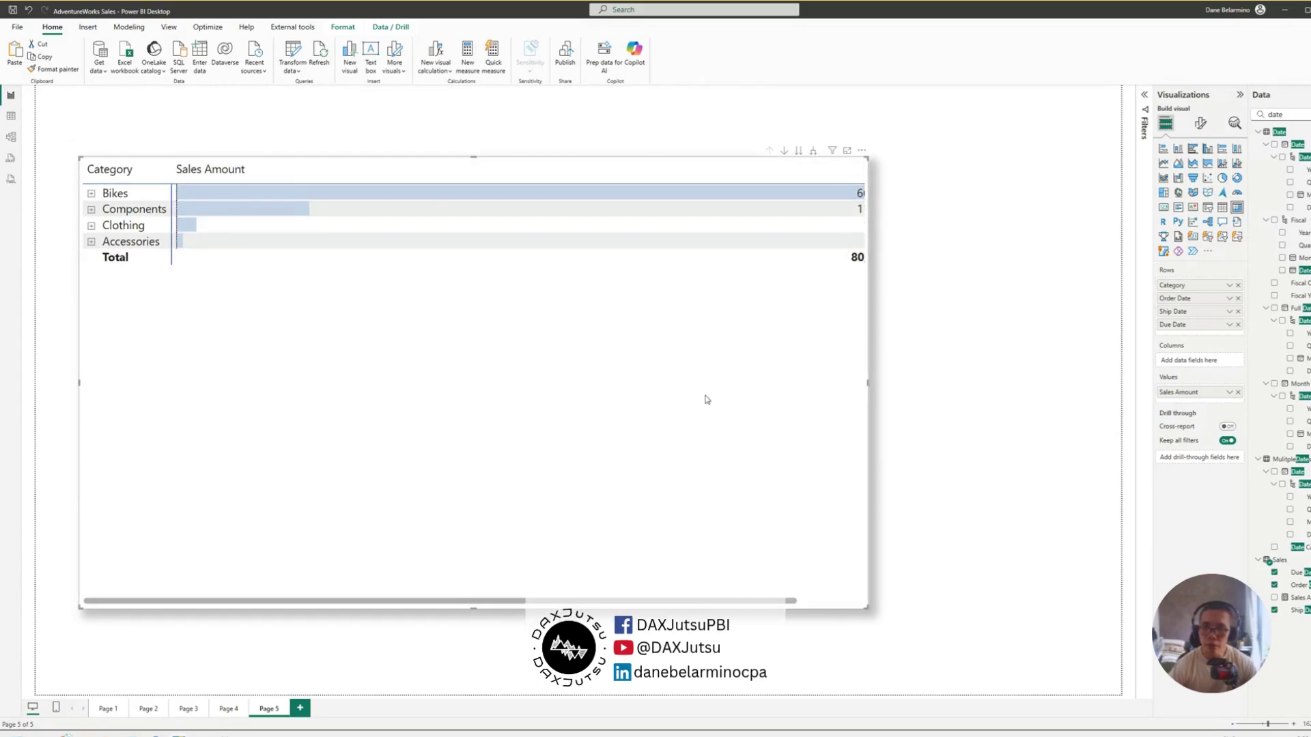
drag(706, 400, 623, 371)
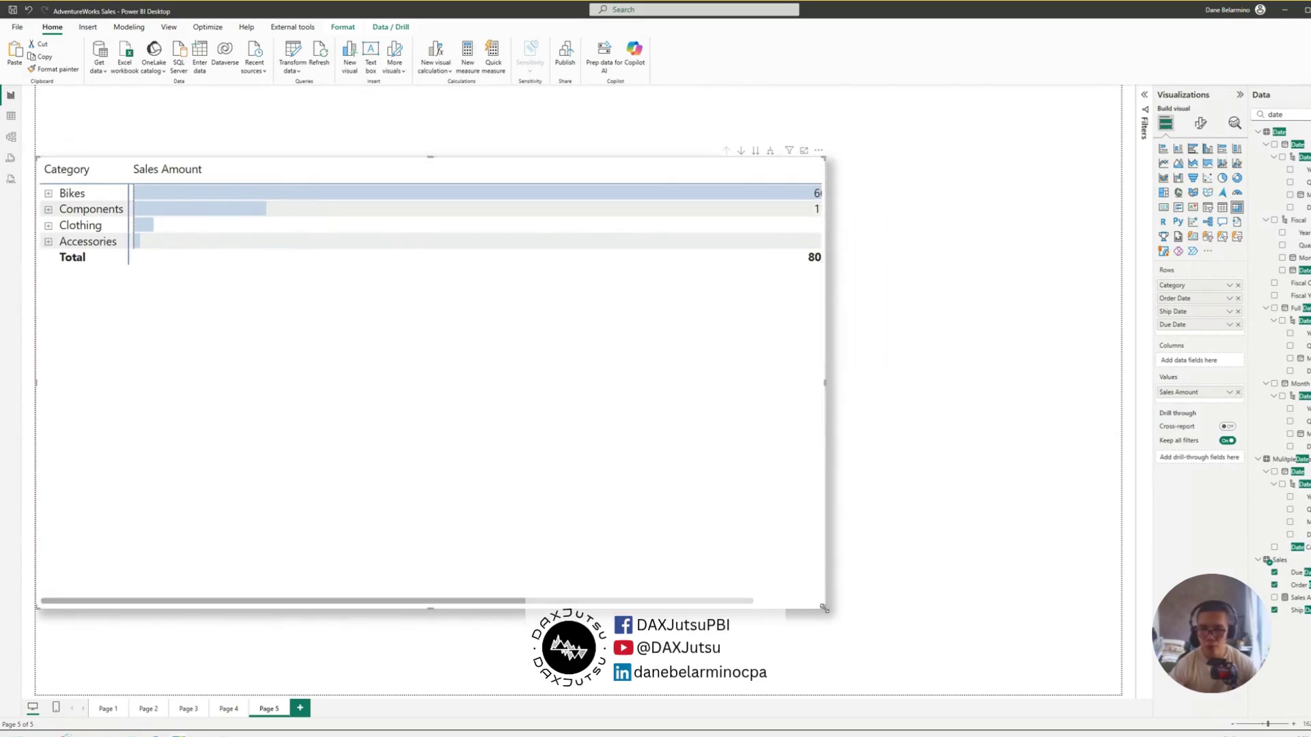
drag(824, 608, 888, 617)
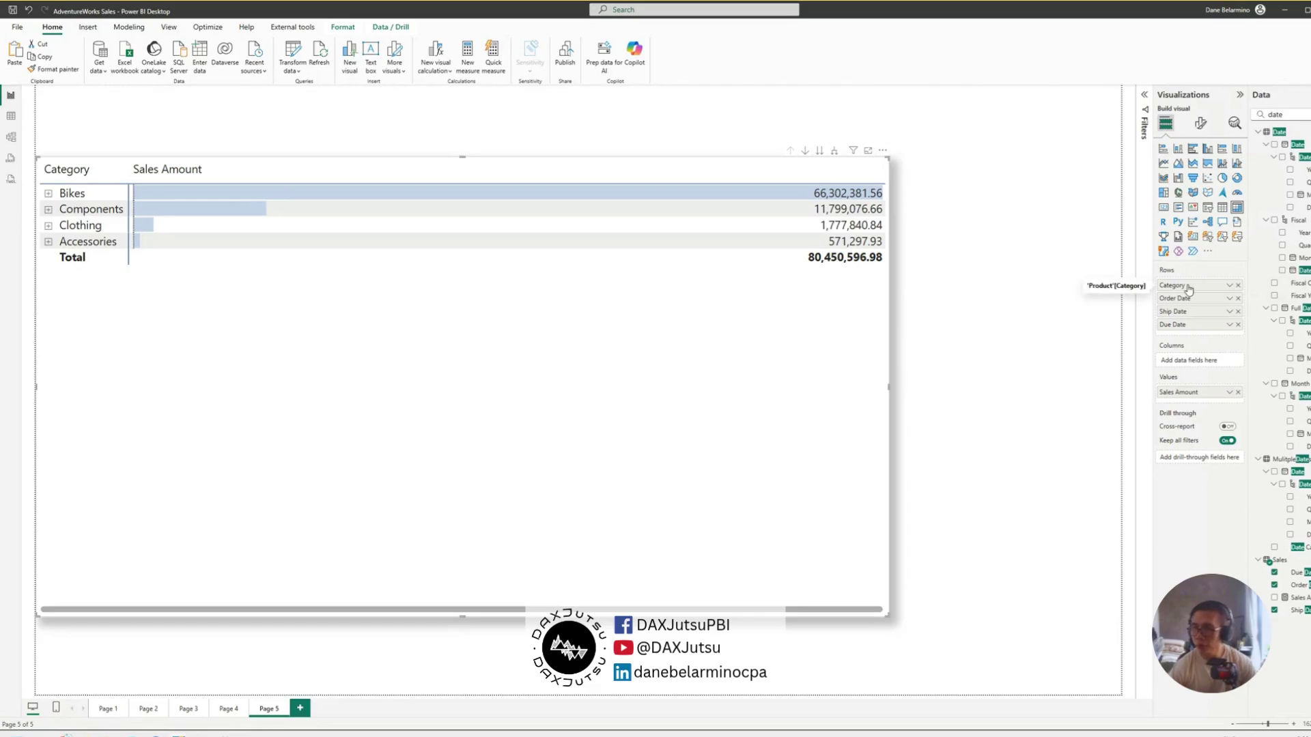
drag(1187, 289, 1196, 360)
scroll(796, 310, down, 1)
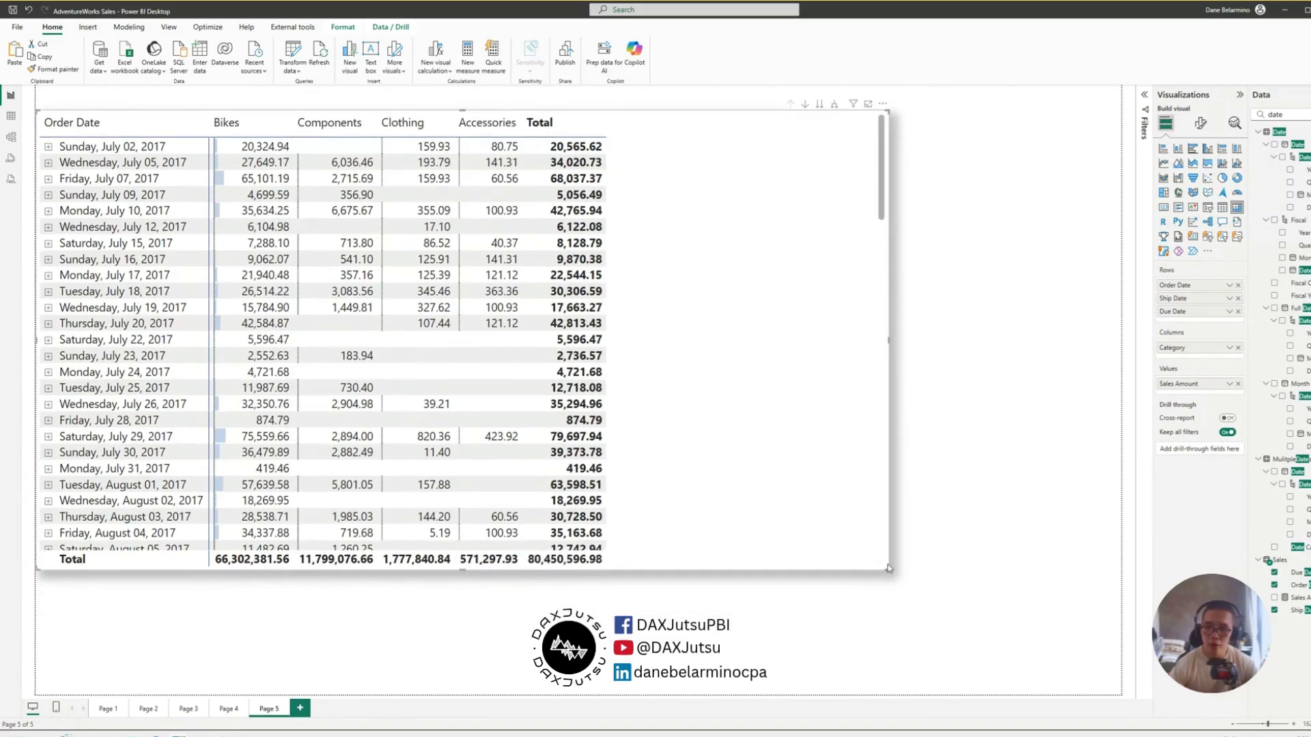
Make the matrix taller, switch it to Tabular layout, and expand down two levels to Due Date.
drag(889, 568, 806, 695)
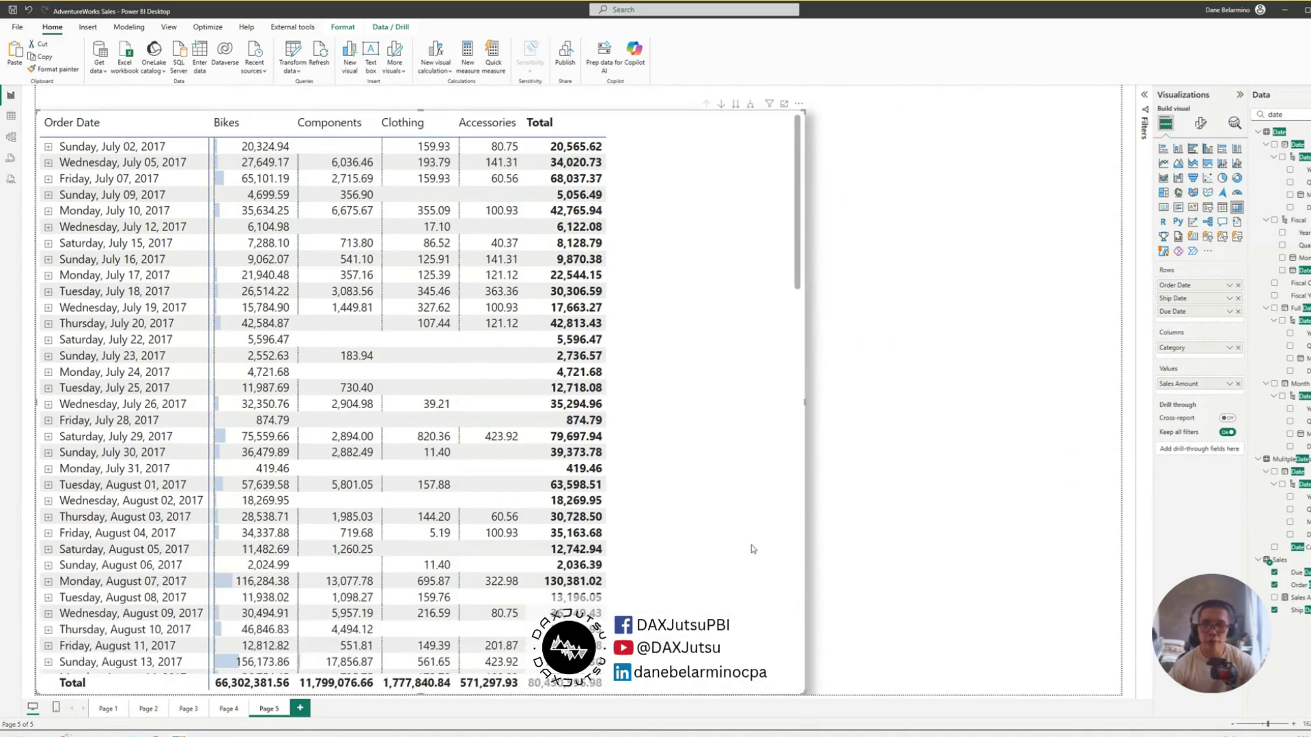
click(1200, 124)
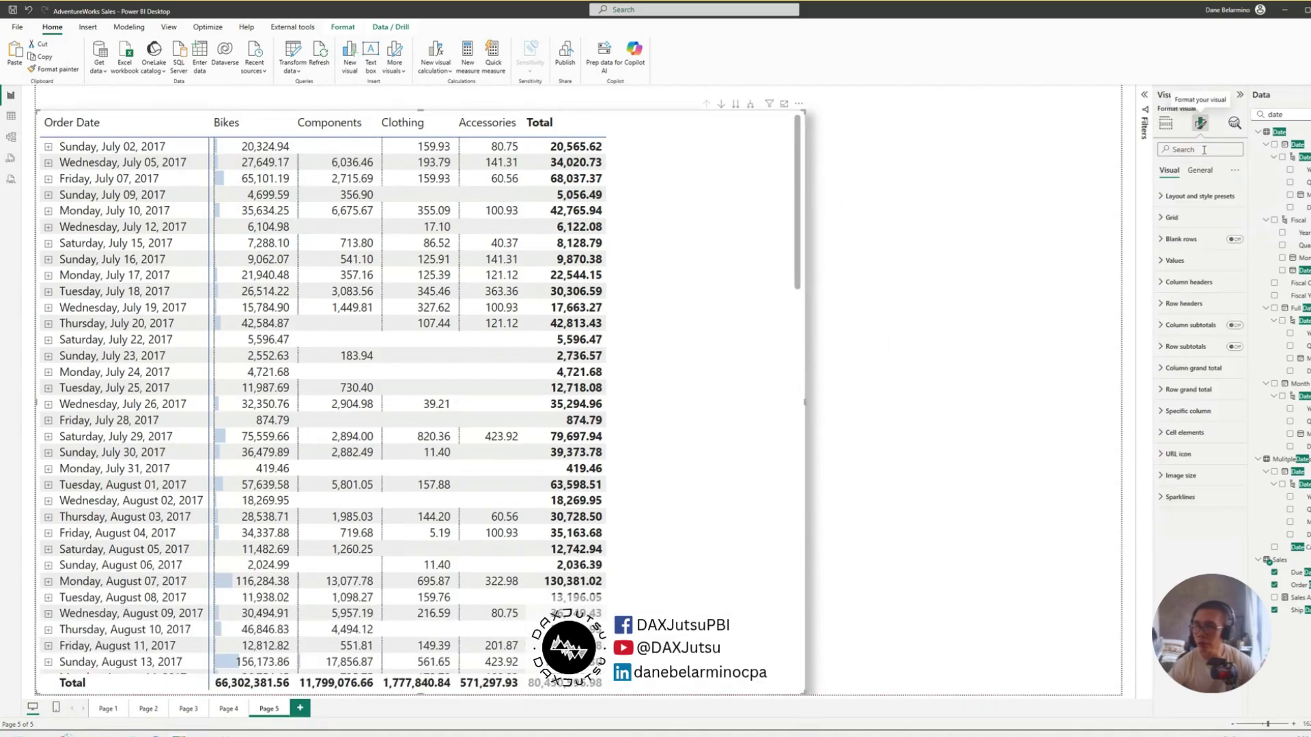
click(1204, 196)
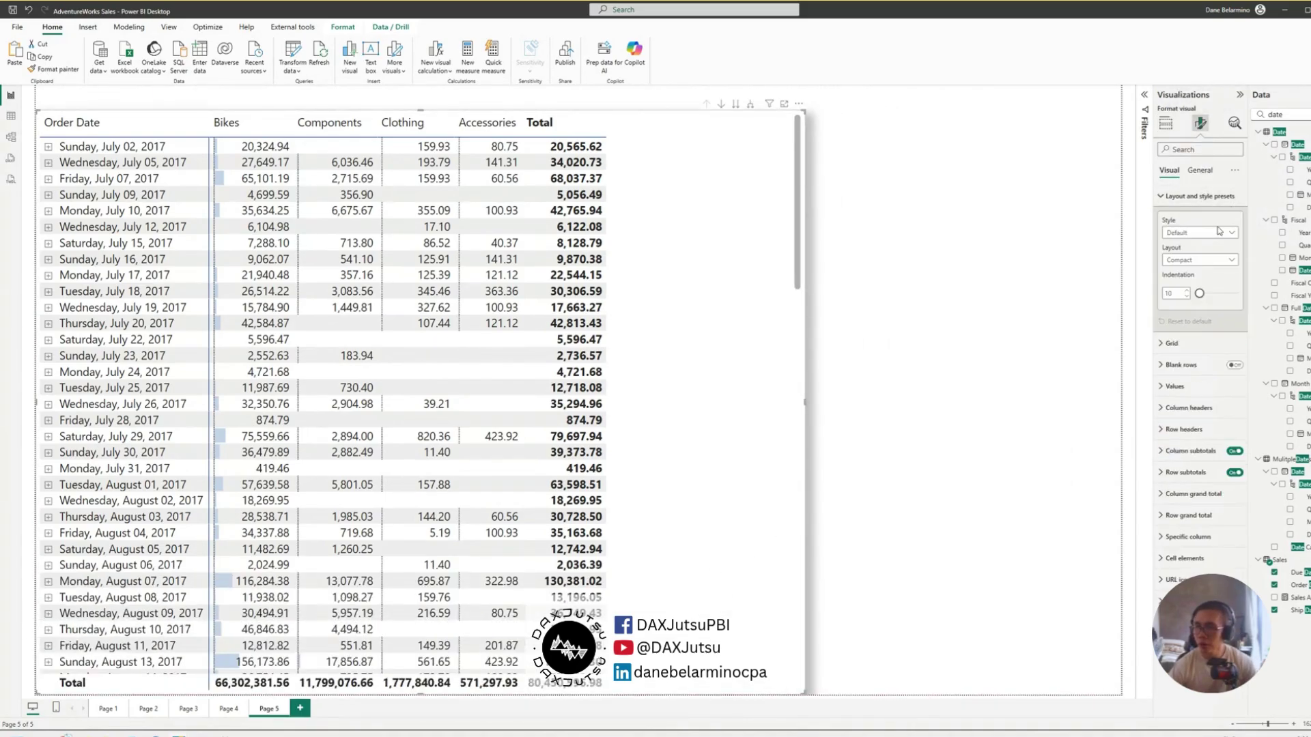
click(1209, 266)
click(1188, 302)
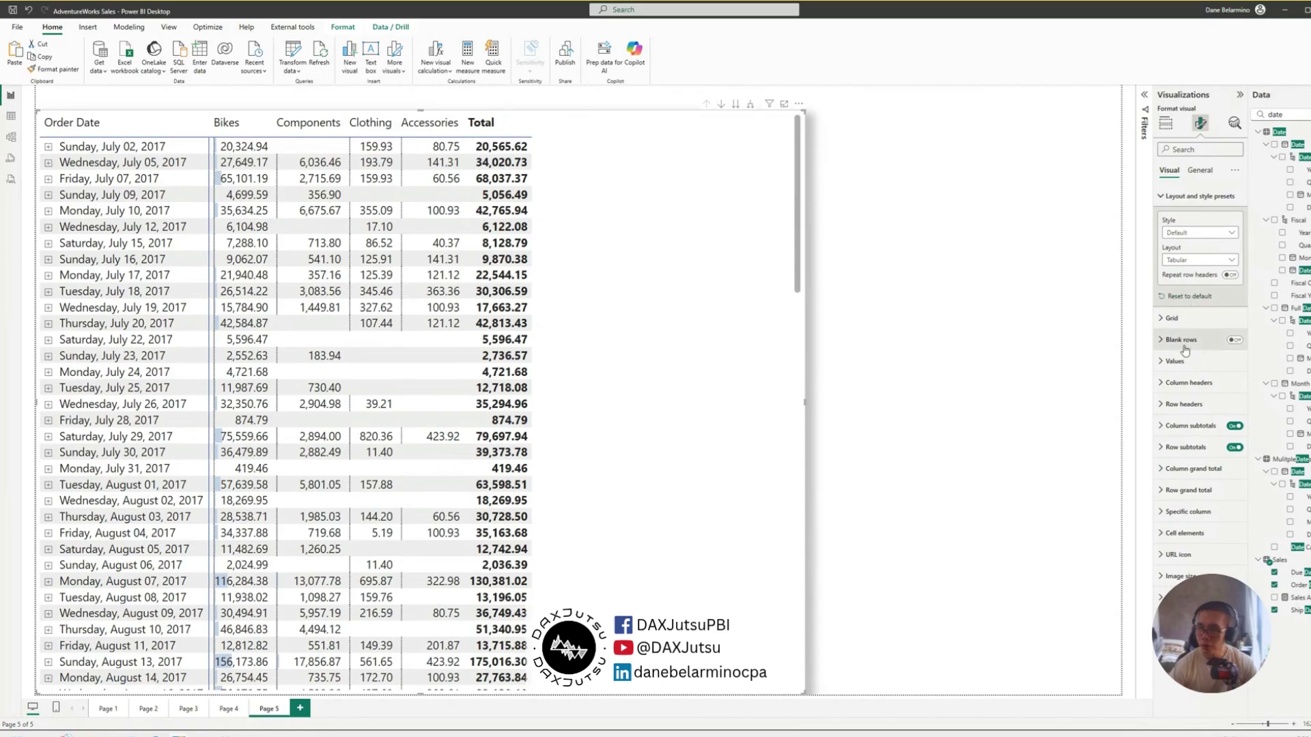
click(749, 107)
click(750, 106)
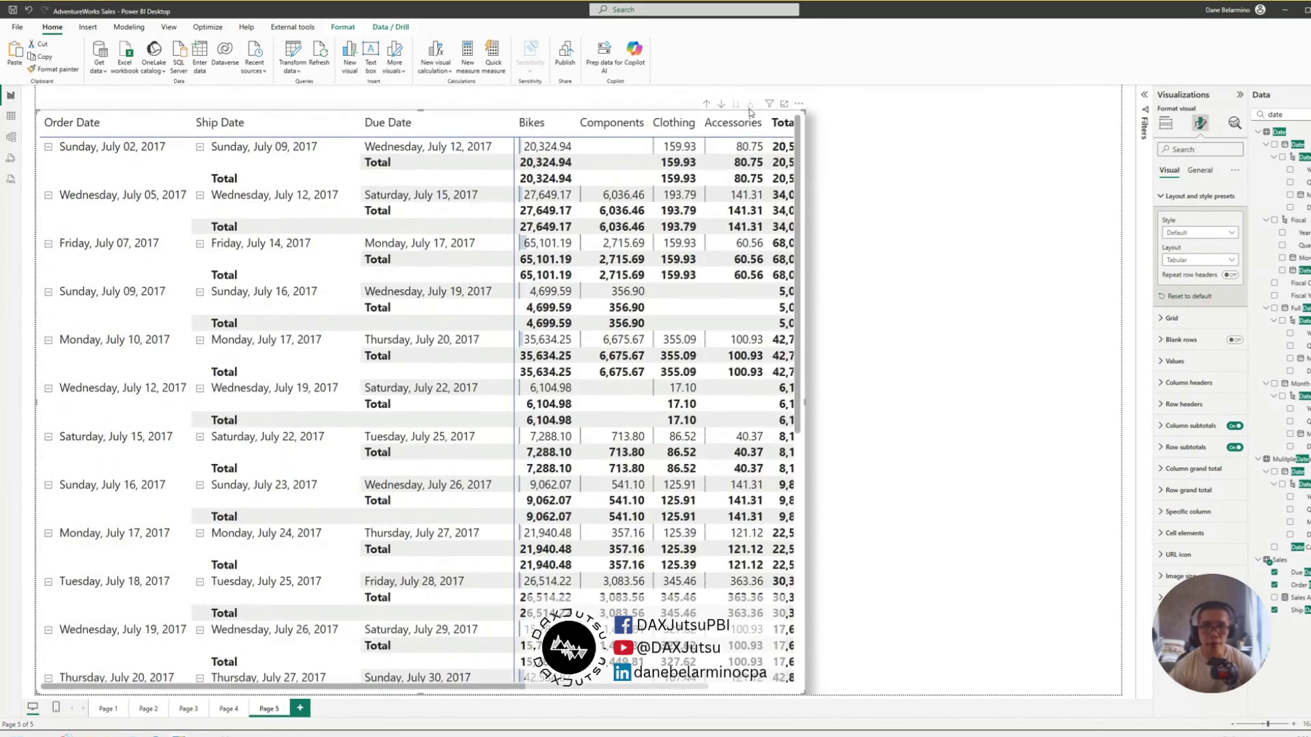
Turn on horizontal and vertical gridlines and widen the matrix so Accessories and Total show.
click(1199, 147)
text(sjubto)
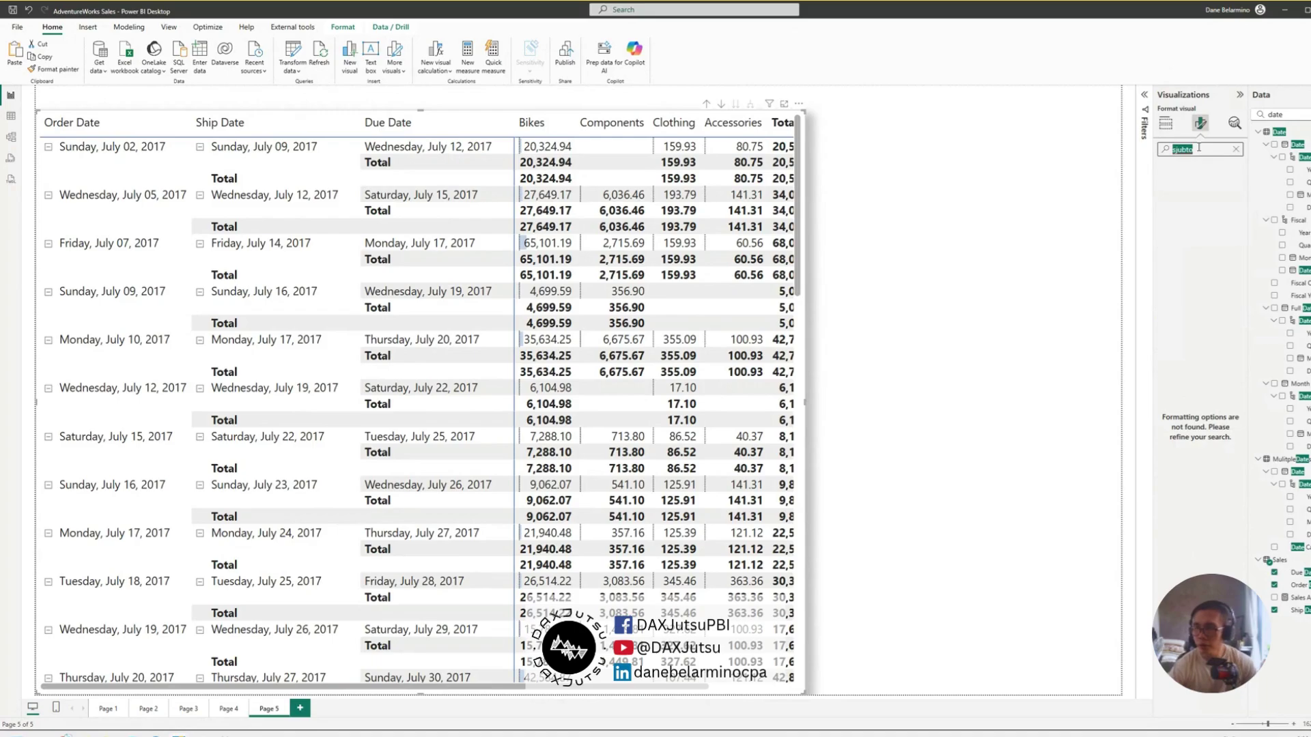
text(u)
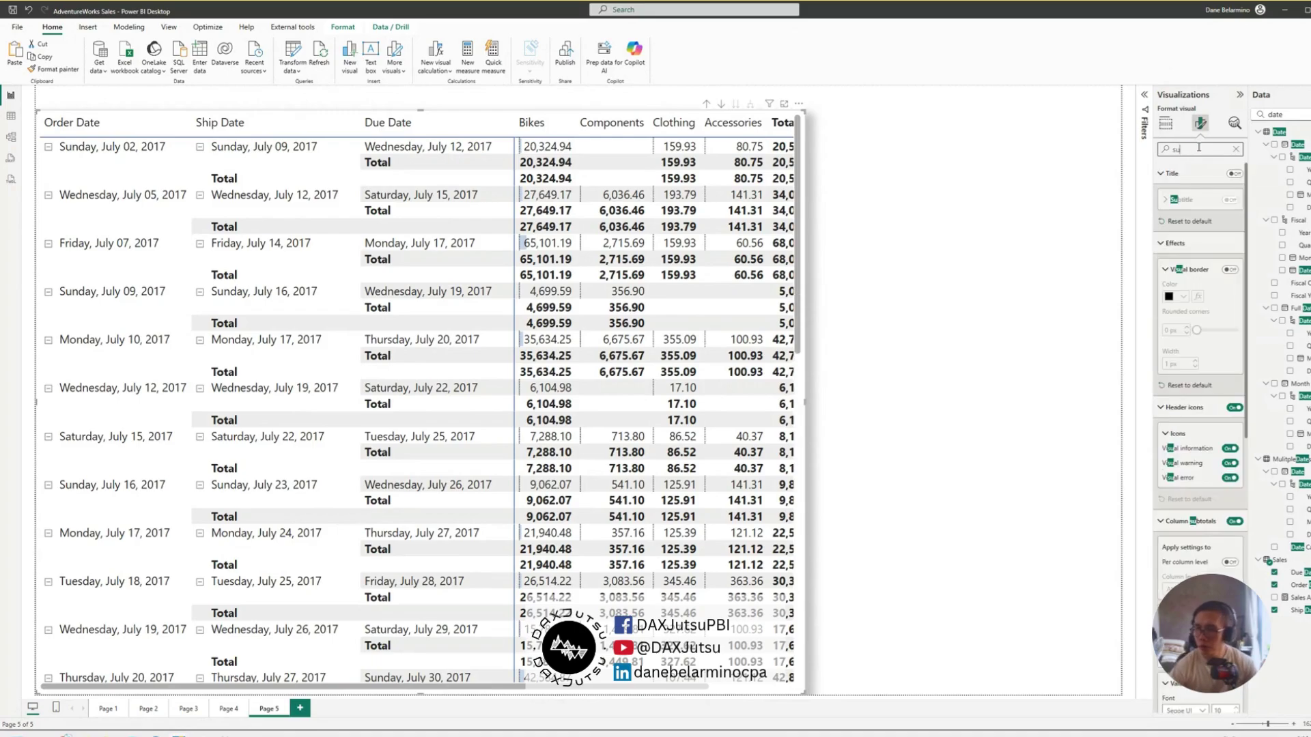
scroll(1224, 443, down, 2)
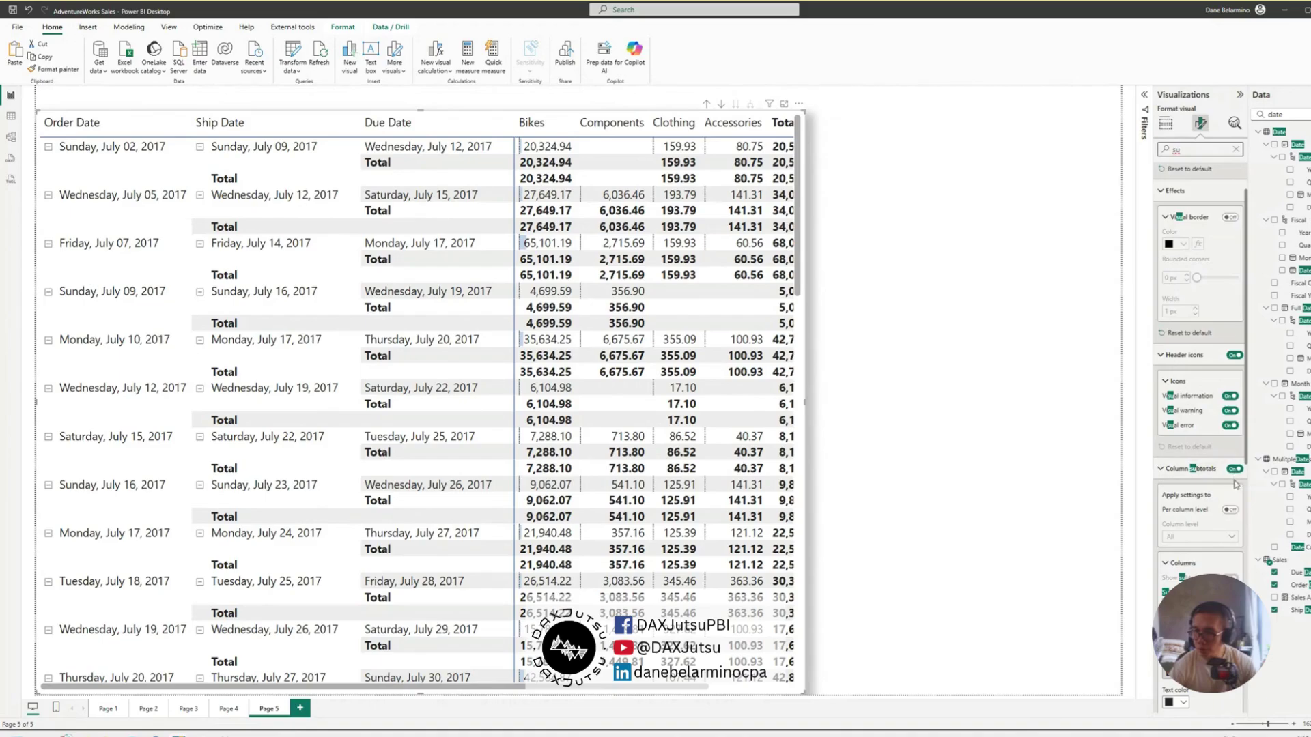
scroll(1216, 491, down, 5)
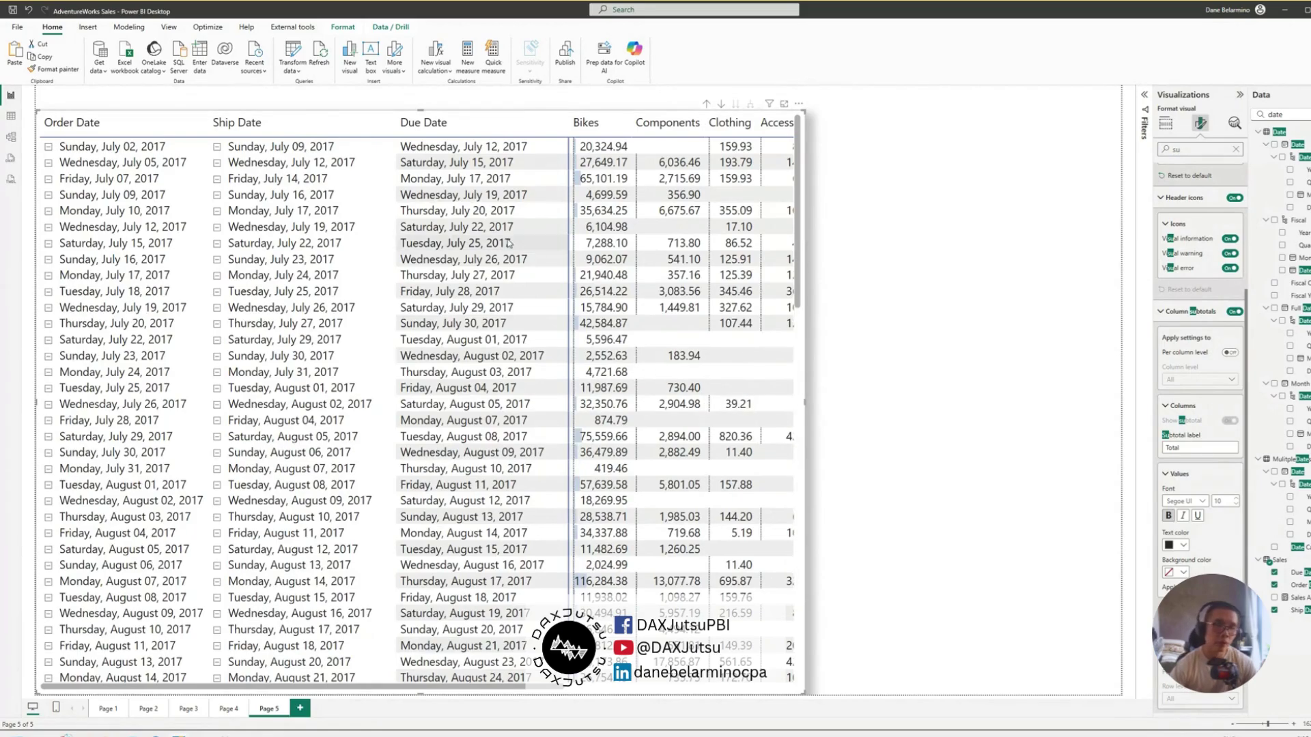
double_click(1176, 149)
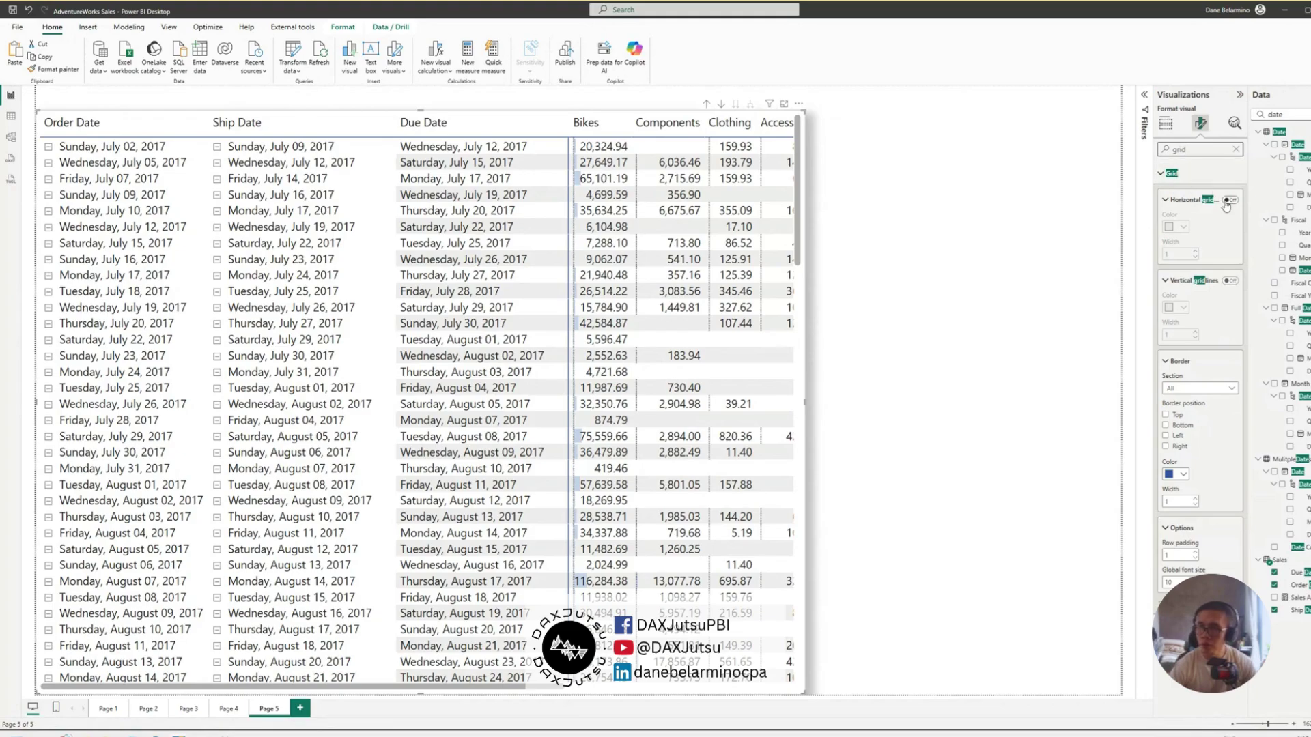
click(1230, 202)
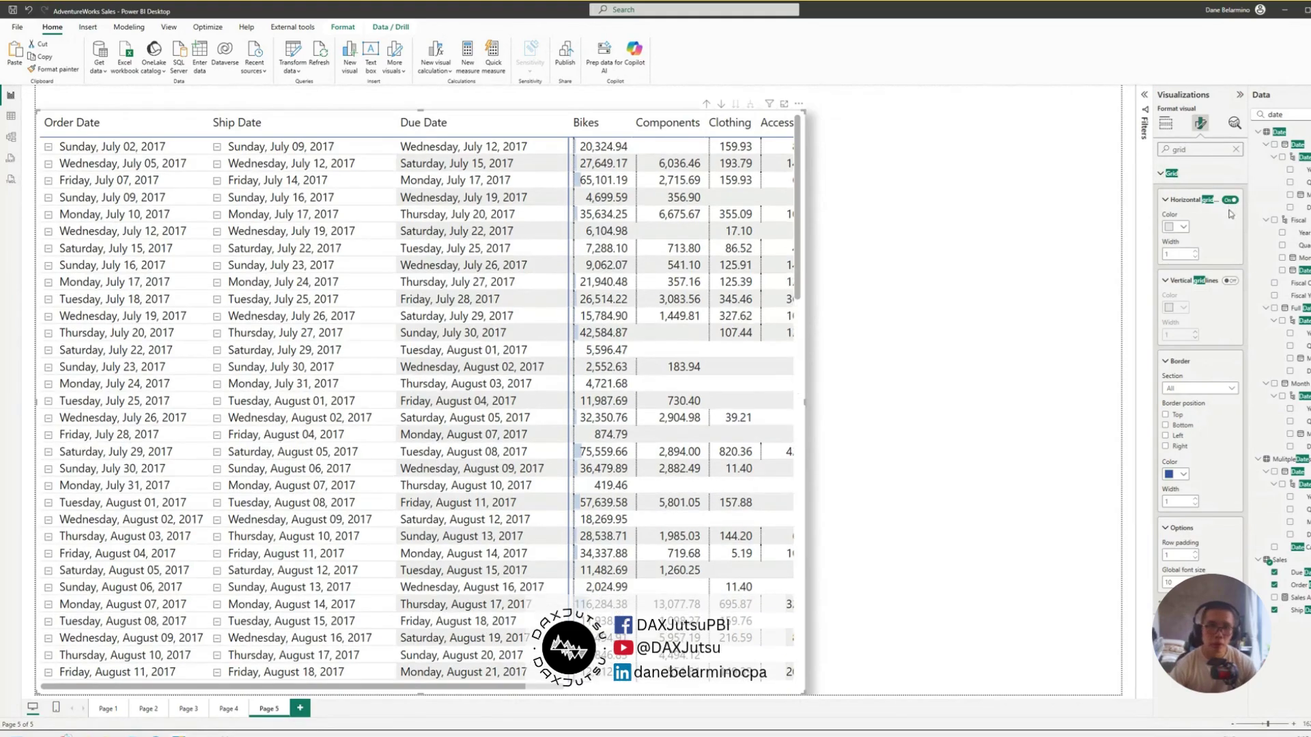
click(1233, 281)
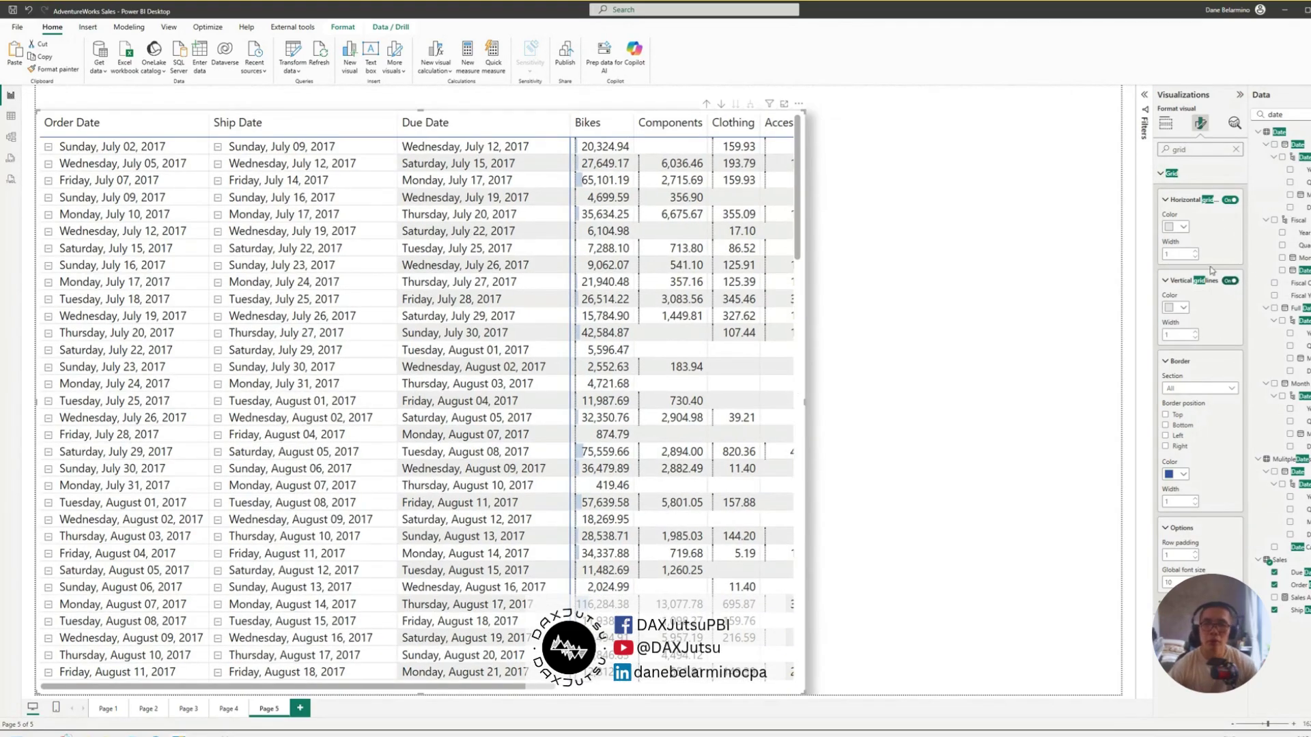
drag(805, 111, 977, 125)
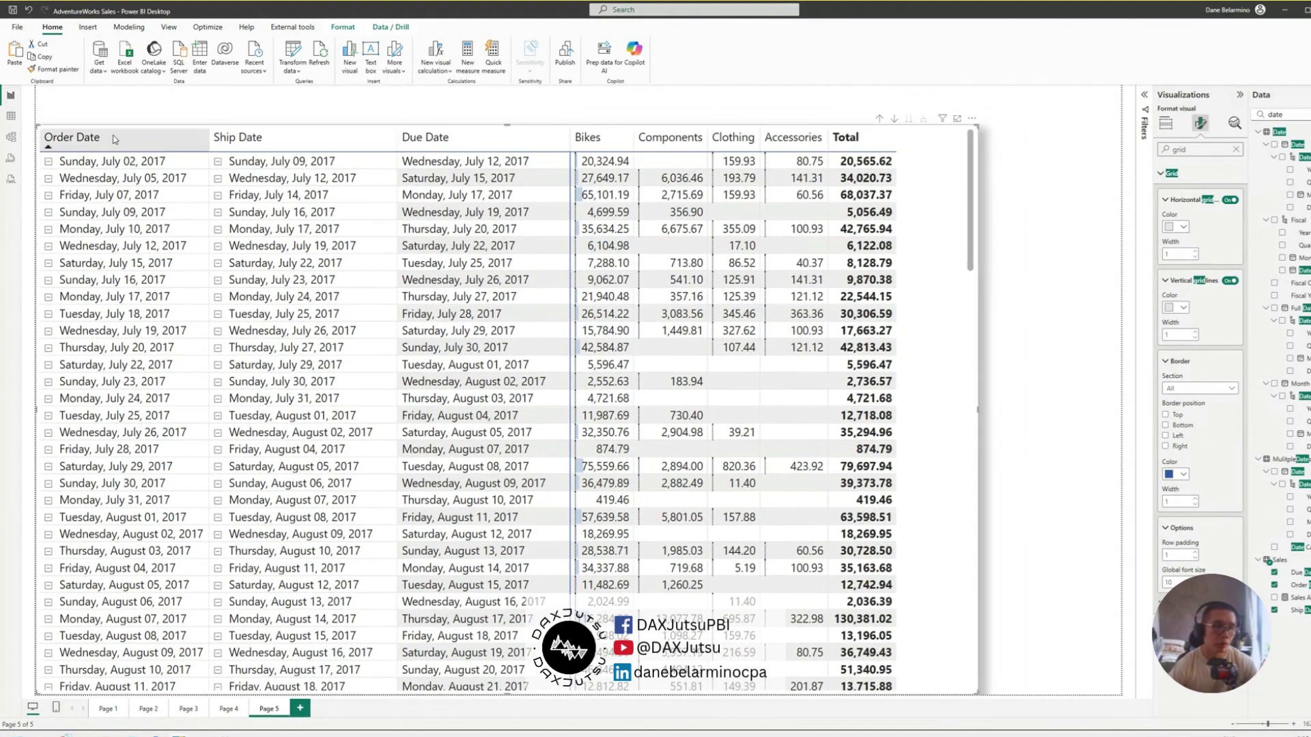
In Model view, give the Sales date columns the custom format 'yyyy MMM dd', then go back to the report.
click(11, 136)
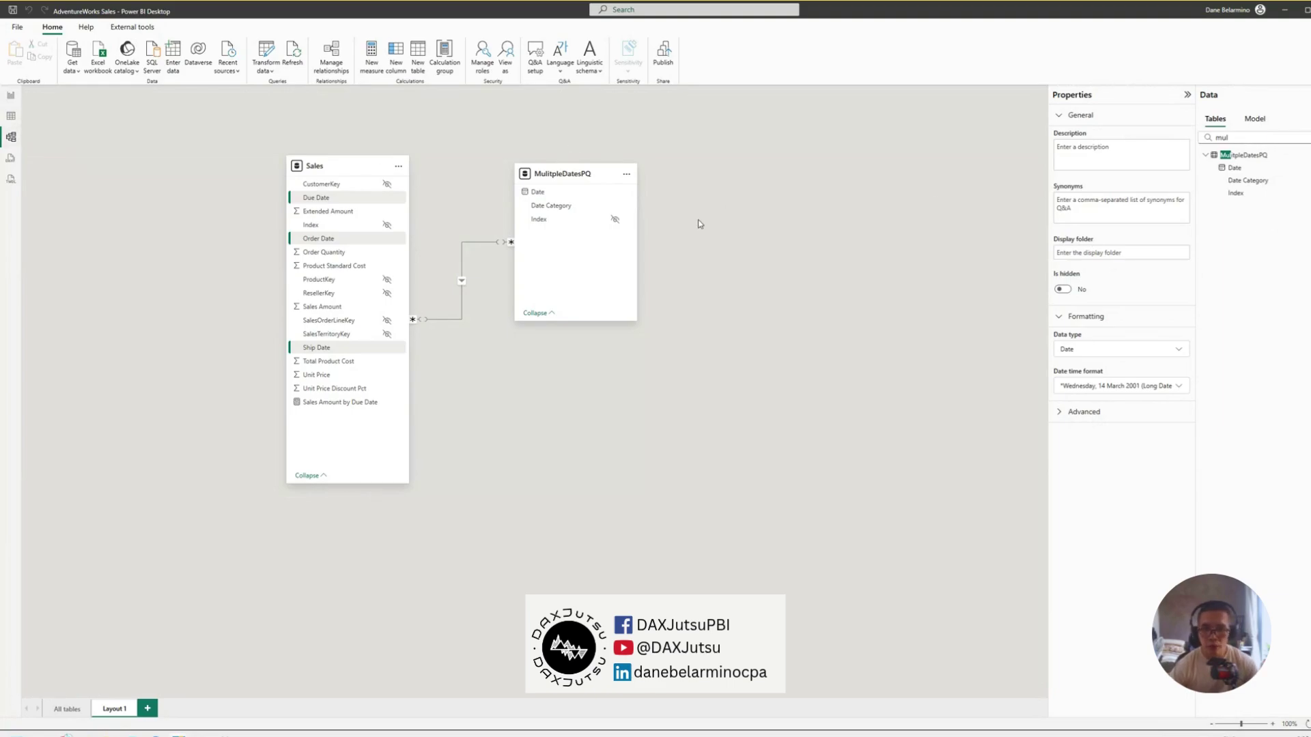
click(1168, 386)
click(1114, 423)
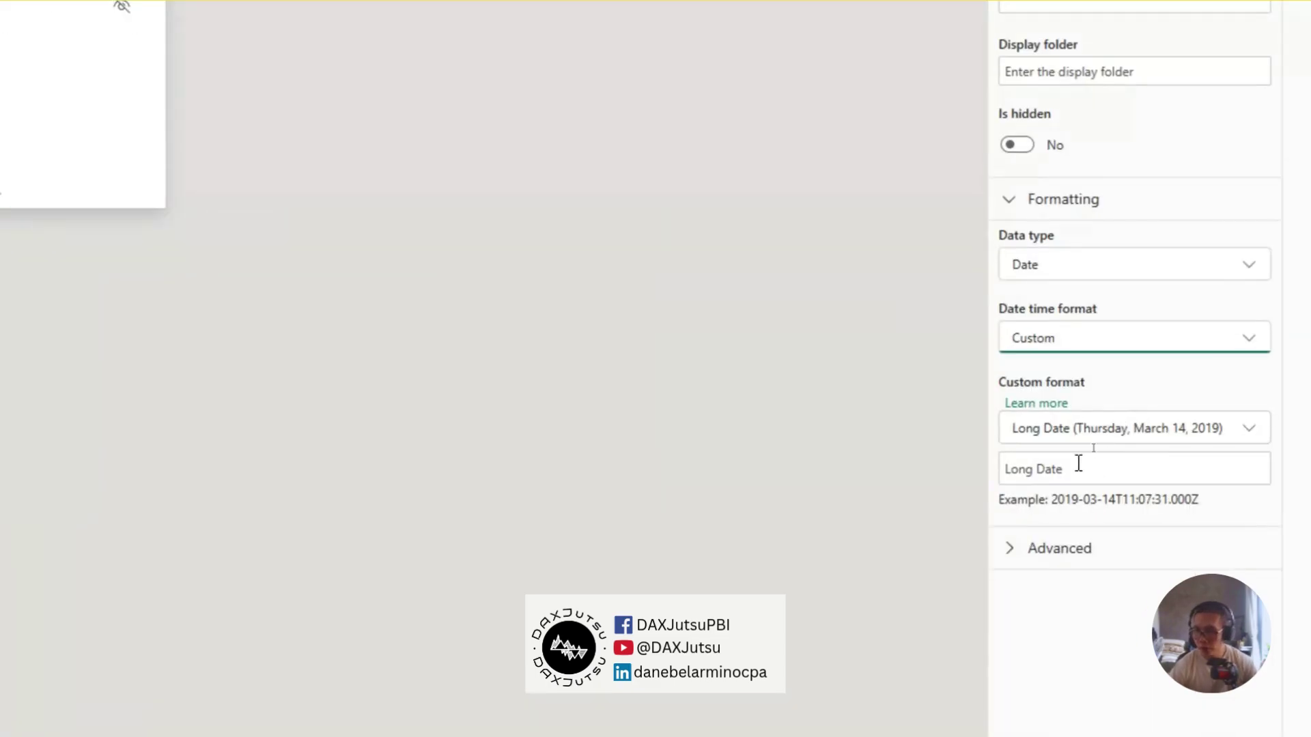
click(1079, 458)
key(ctrl+a)
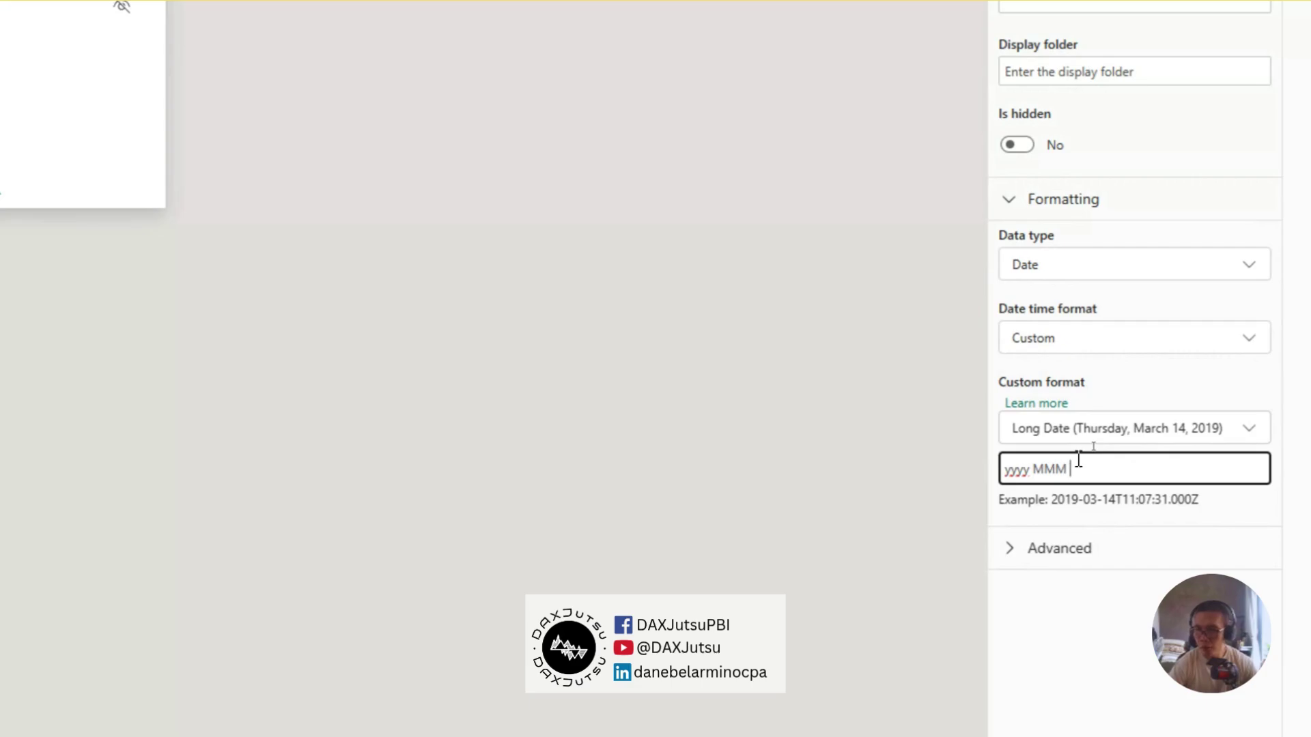
text(MMM dd)
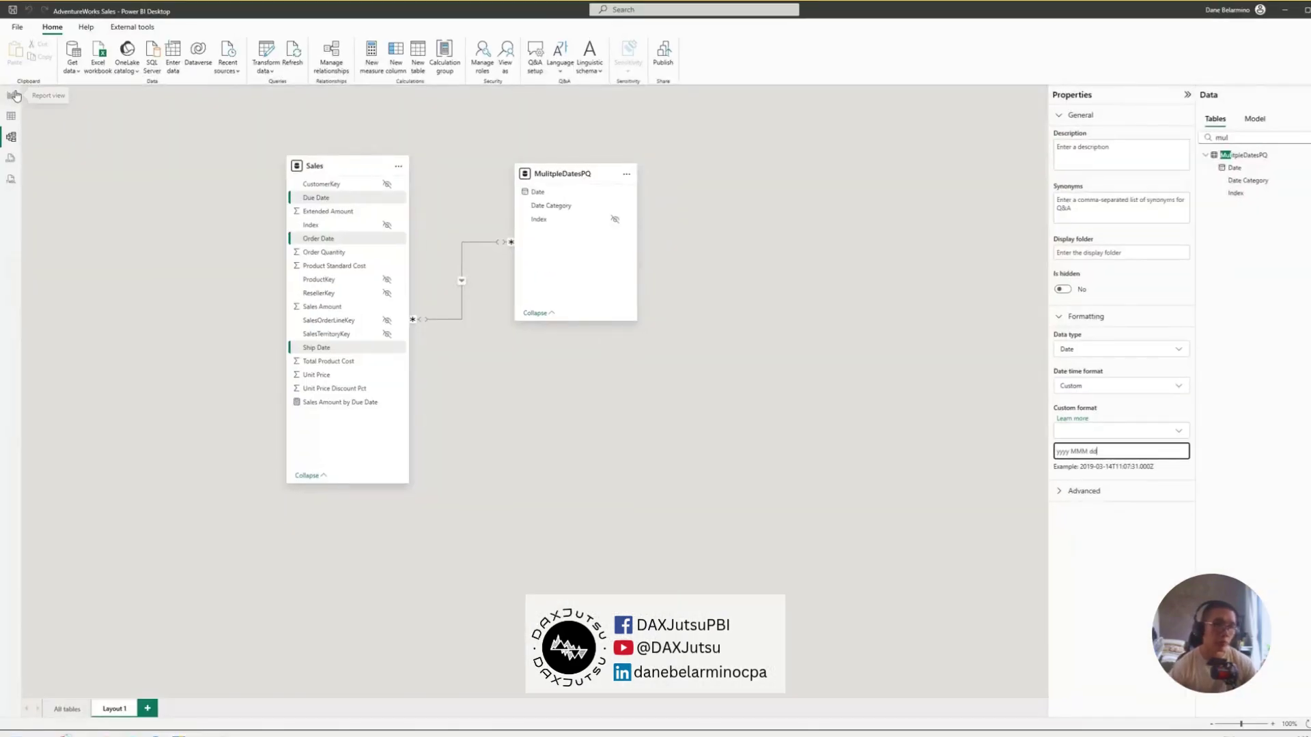
click(15, 95)
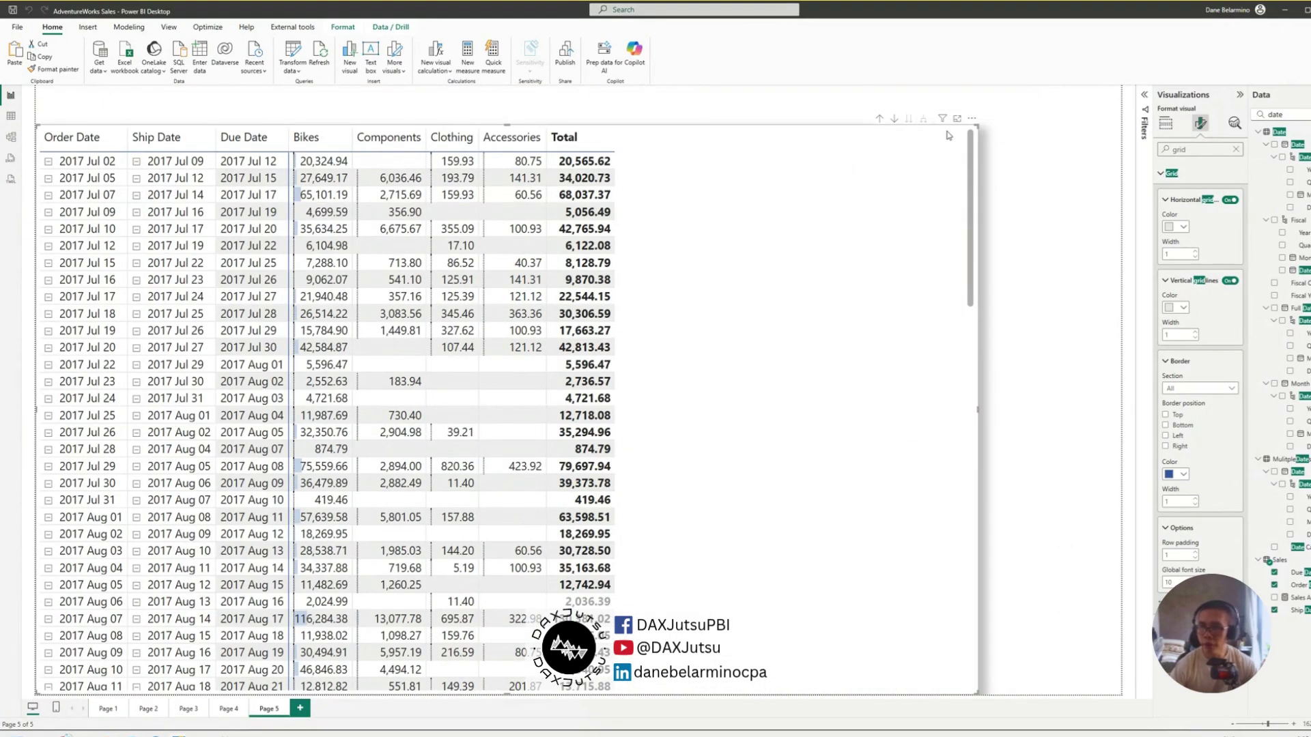
Narrow the matrix, clear the field search, and expand MulitpleDatesPQ to show its Date field.
drag(976, 125, 645, 170)
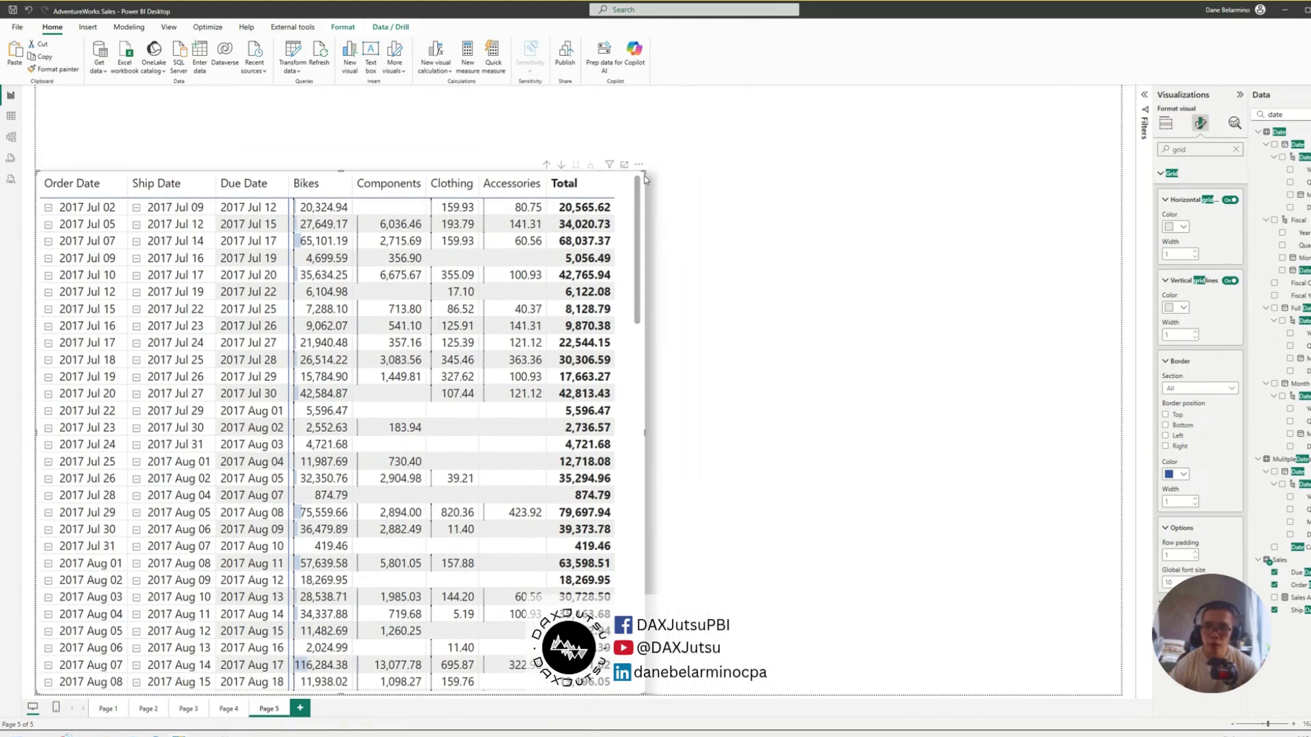
key(Escape)
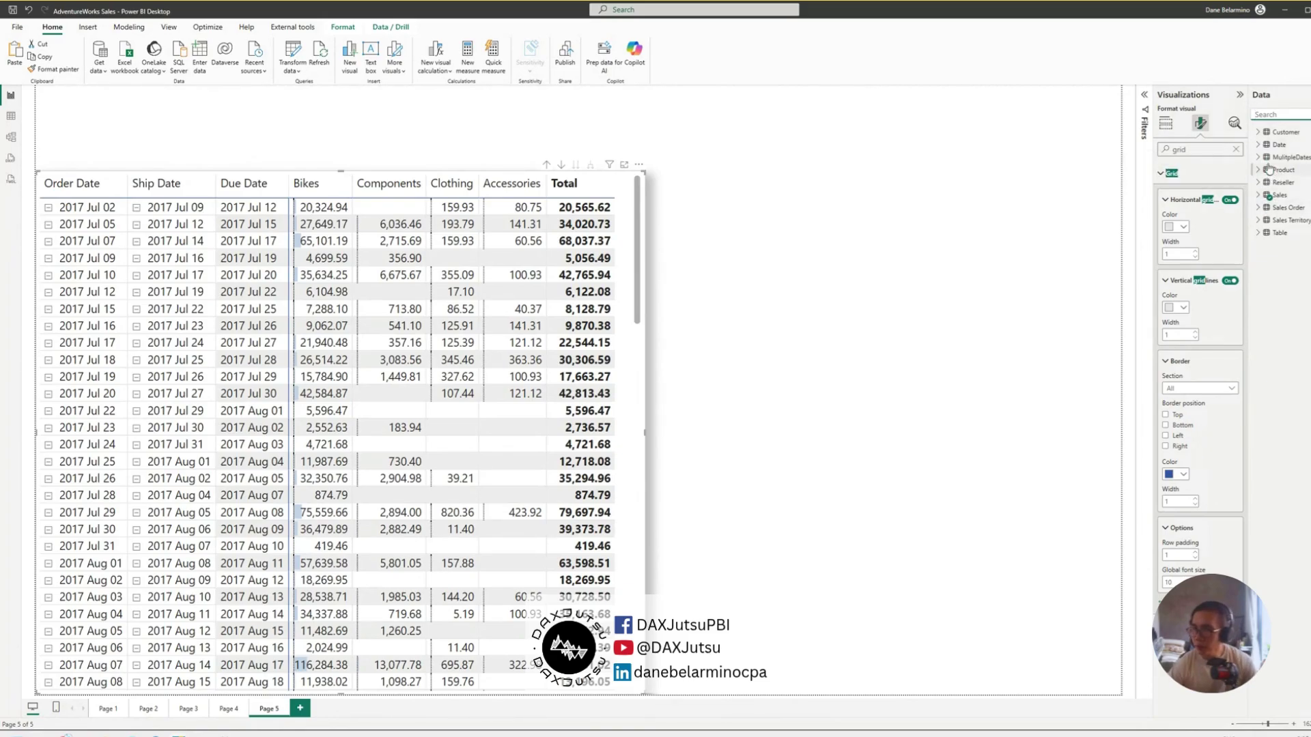
click(1287, 157)
click(730, 209)
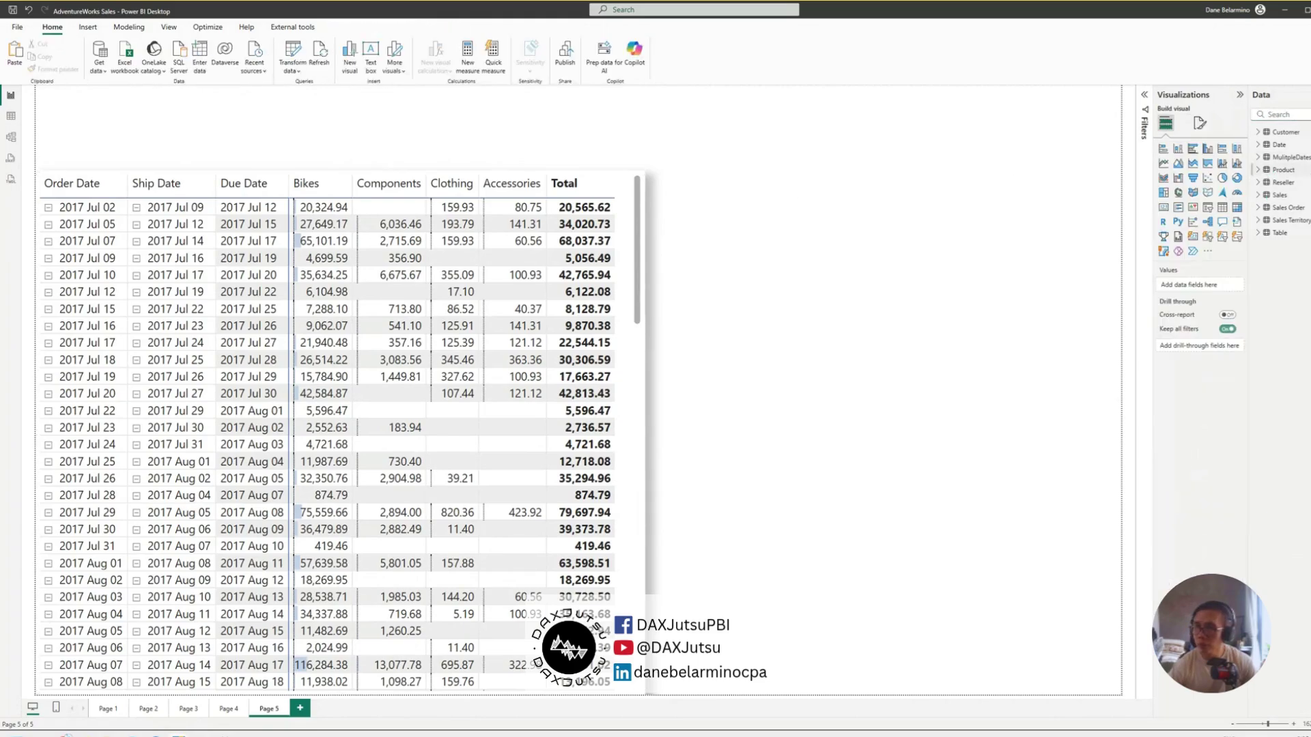
click(1258, 157)
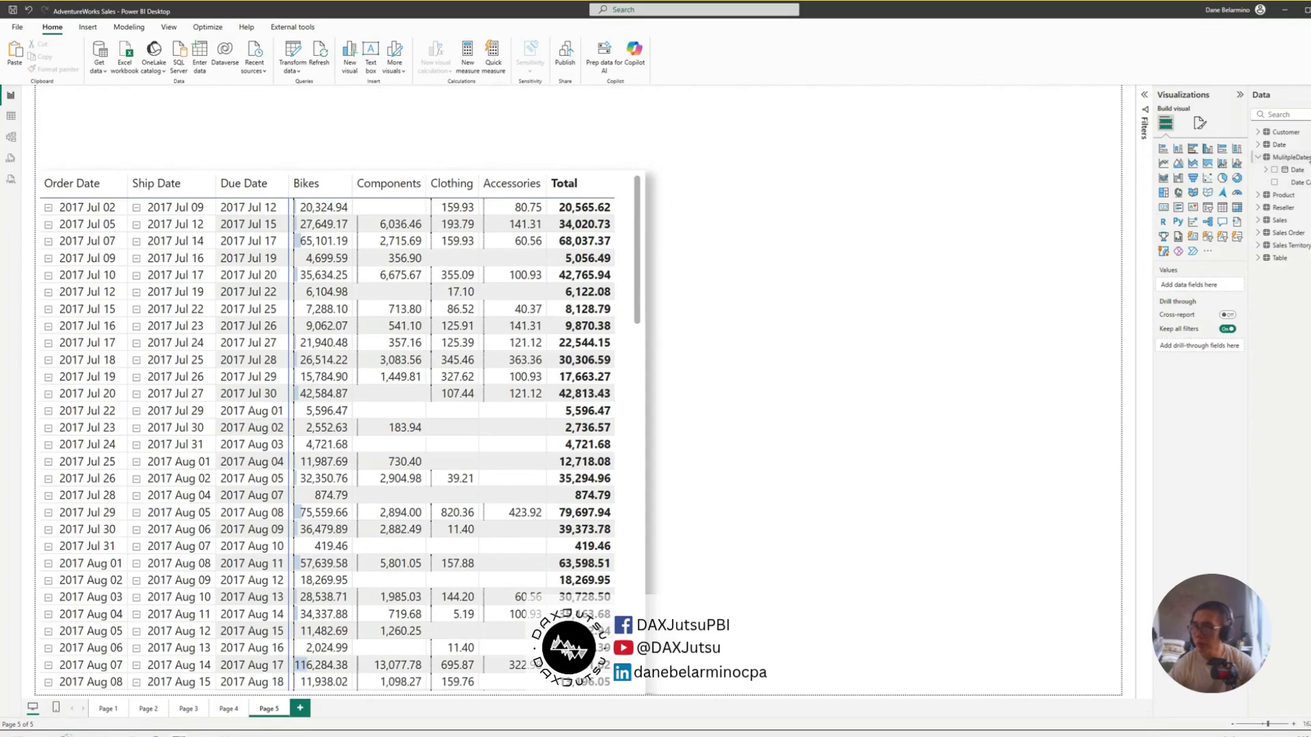
click(1283, 157)
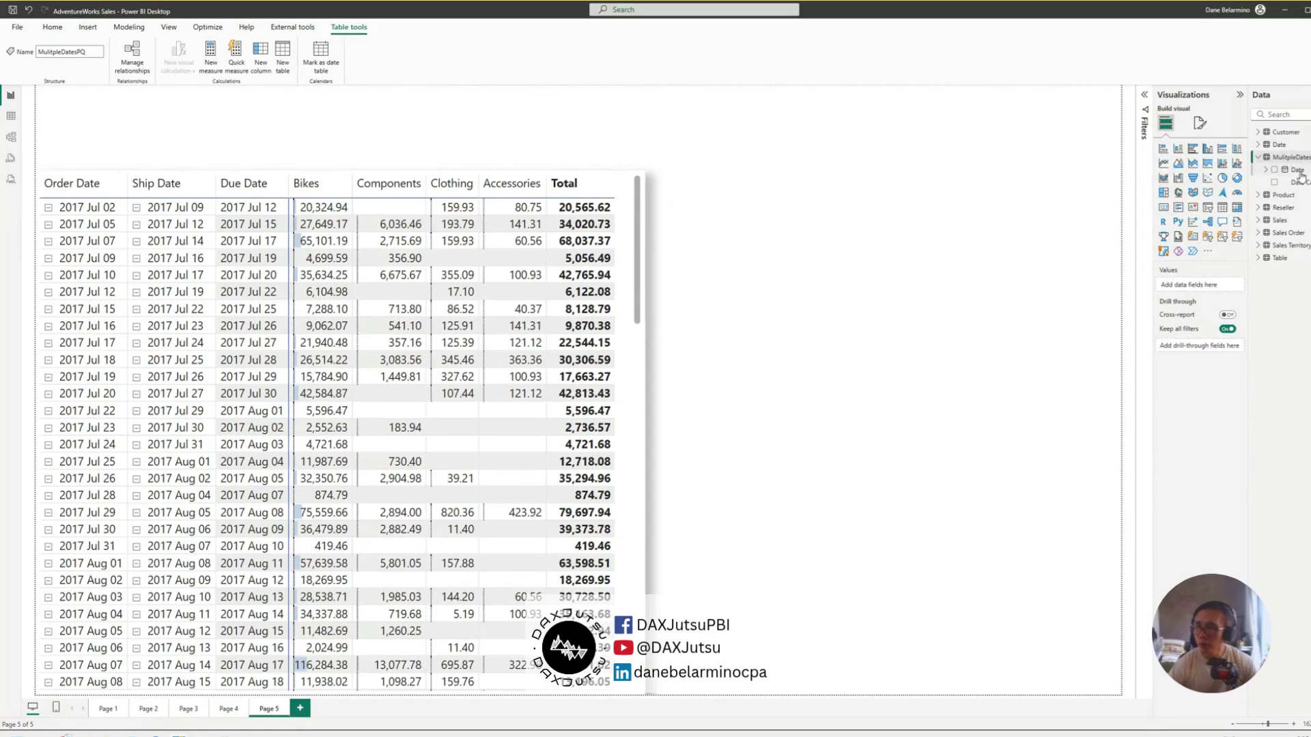
click(1299, 171)
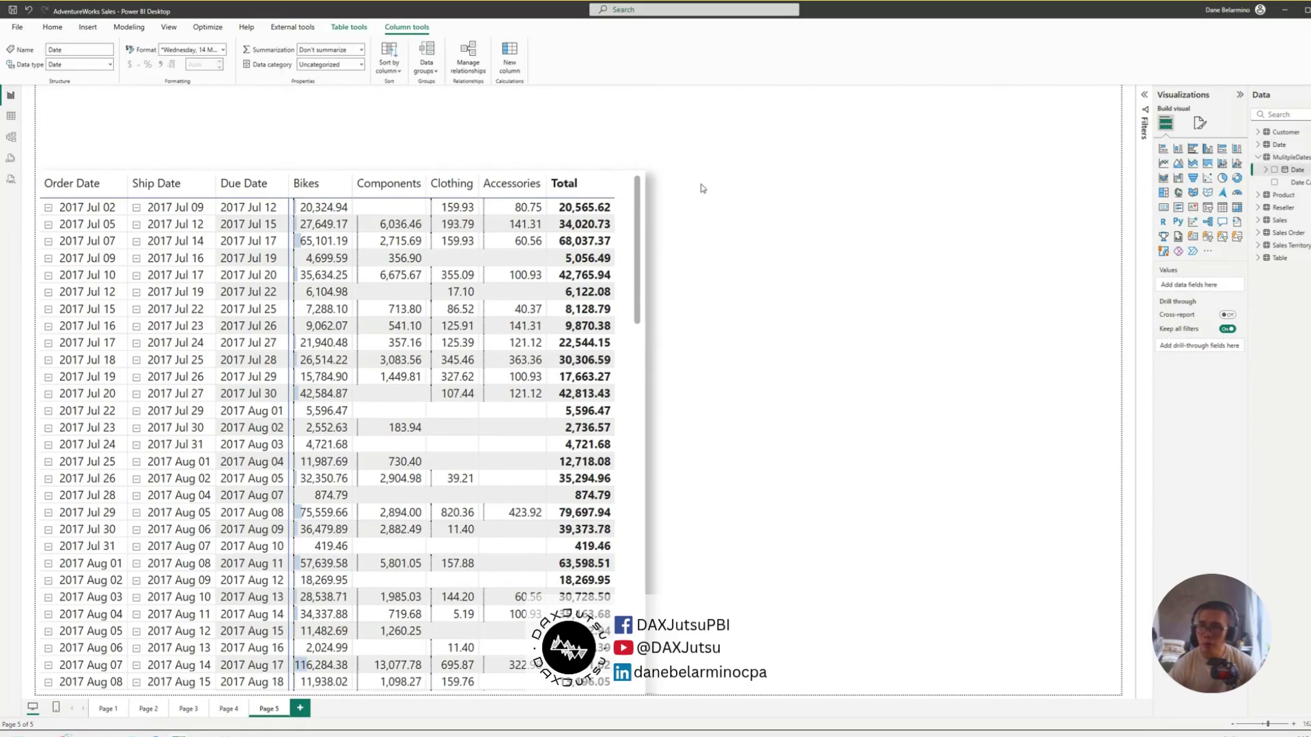
Set the MulitpleDatesPQ Date column's format to 'yyyy MMM dd' in Model view and return to Page 5.
click(7, 117)
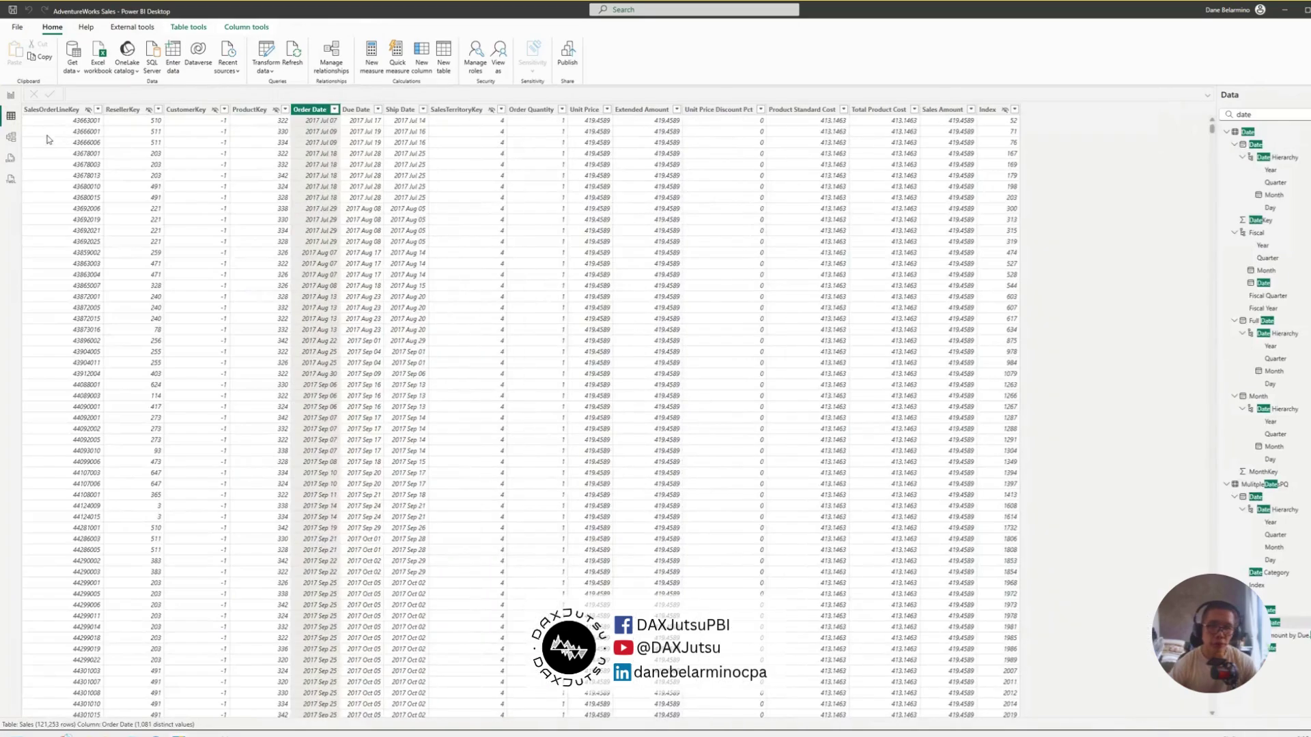
click(12, 140)
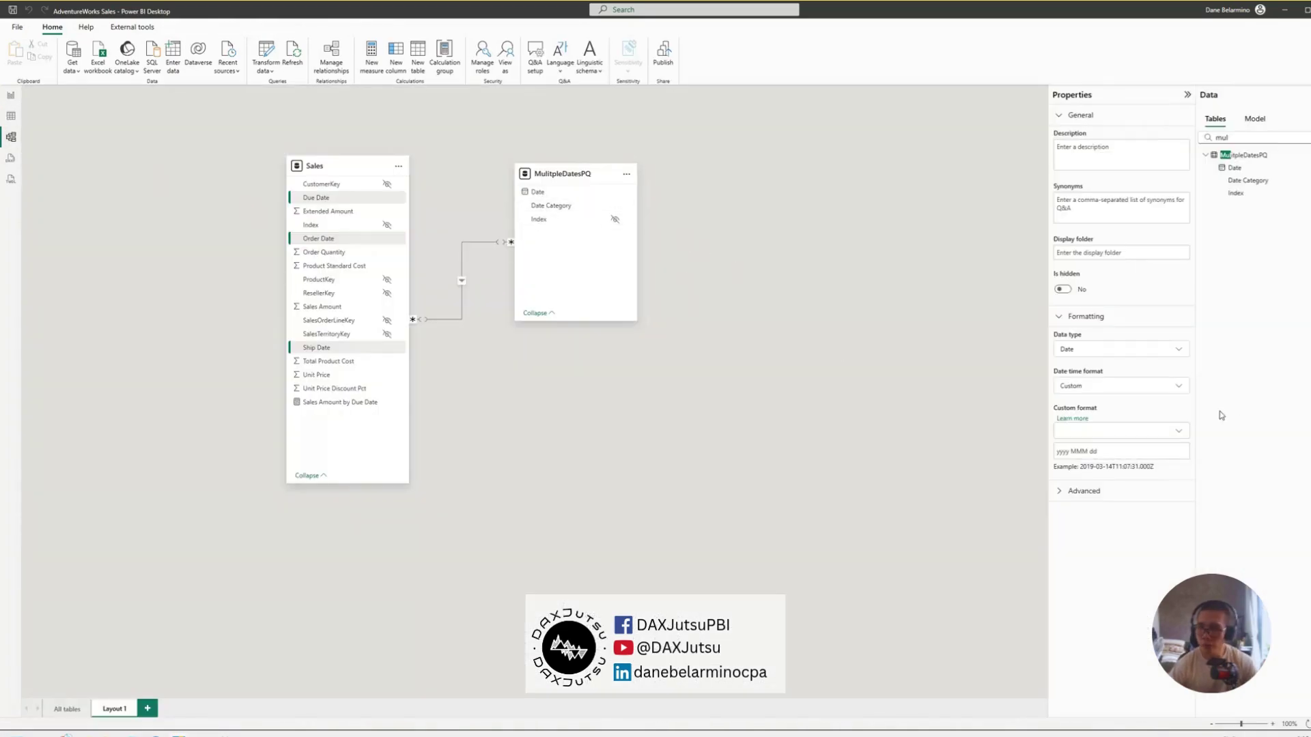
triple_click(1152, 456)
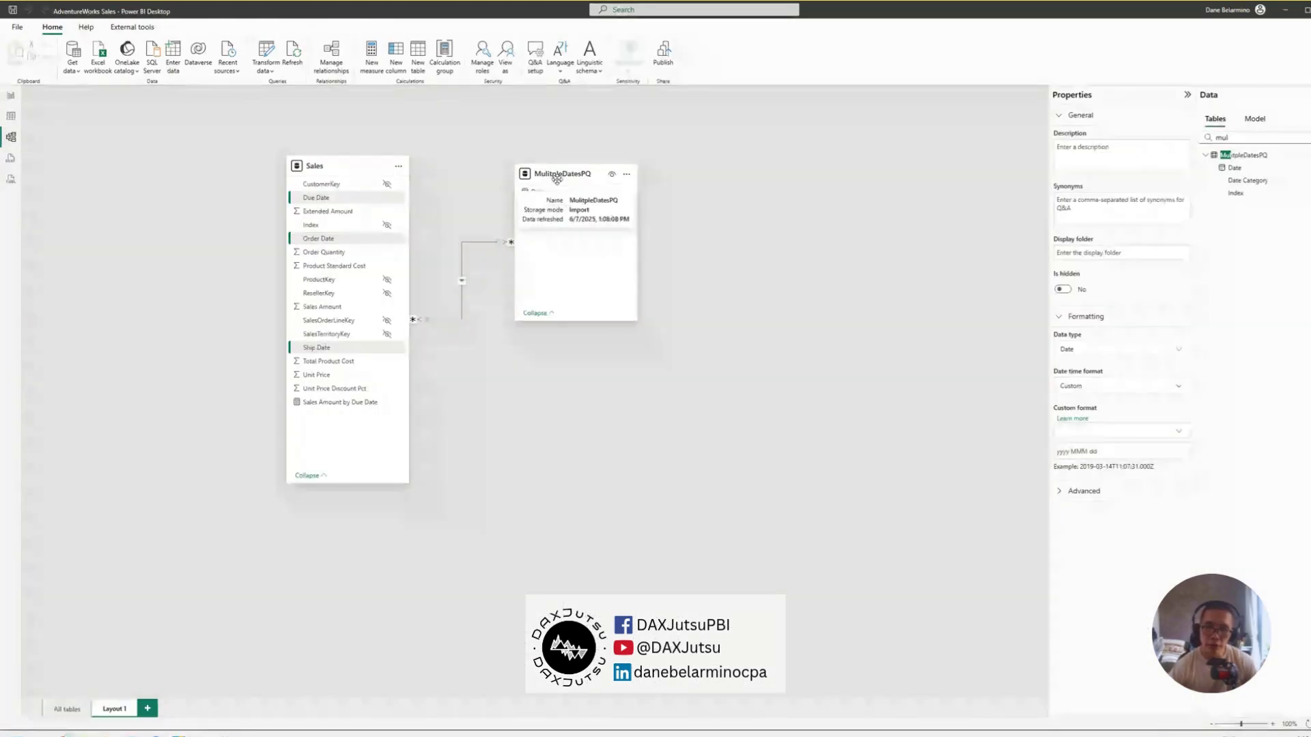
click(537, 192)
click(1112, 421)
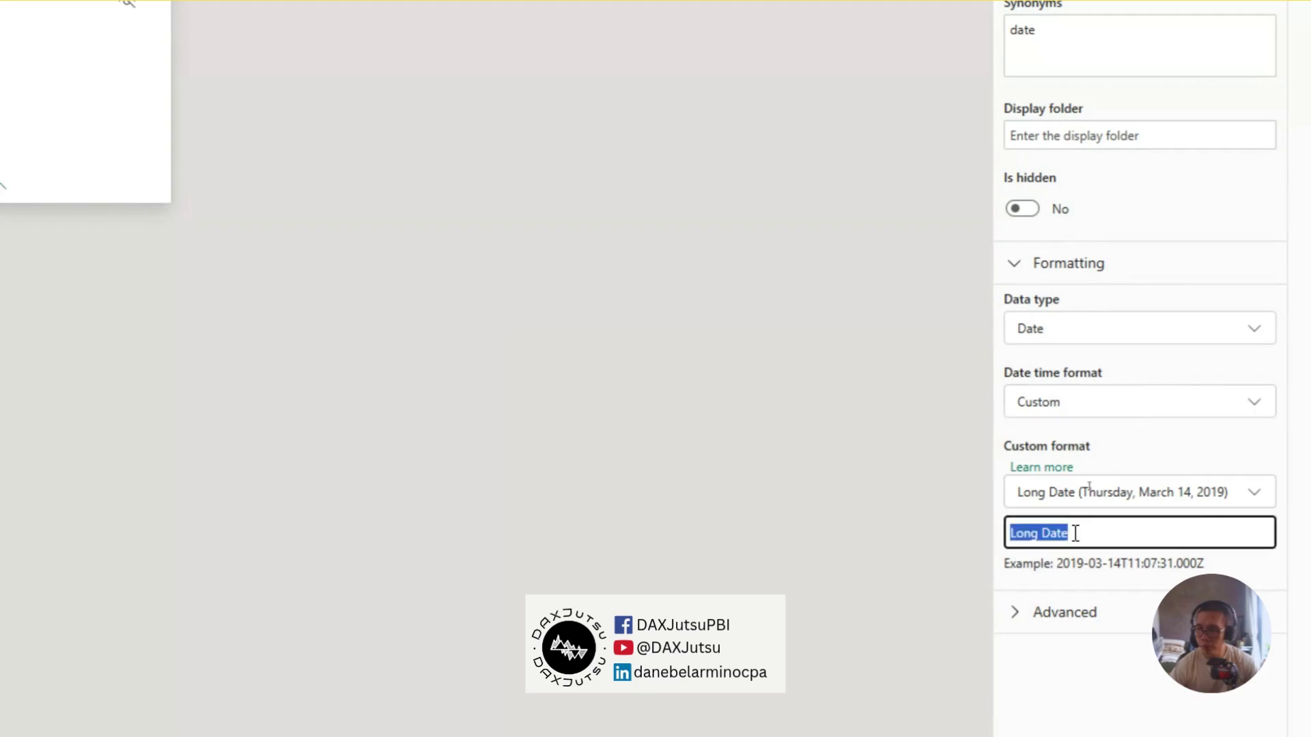
text(yyyy MMM dd)
key(Return)
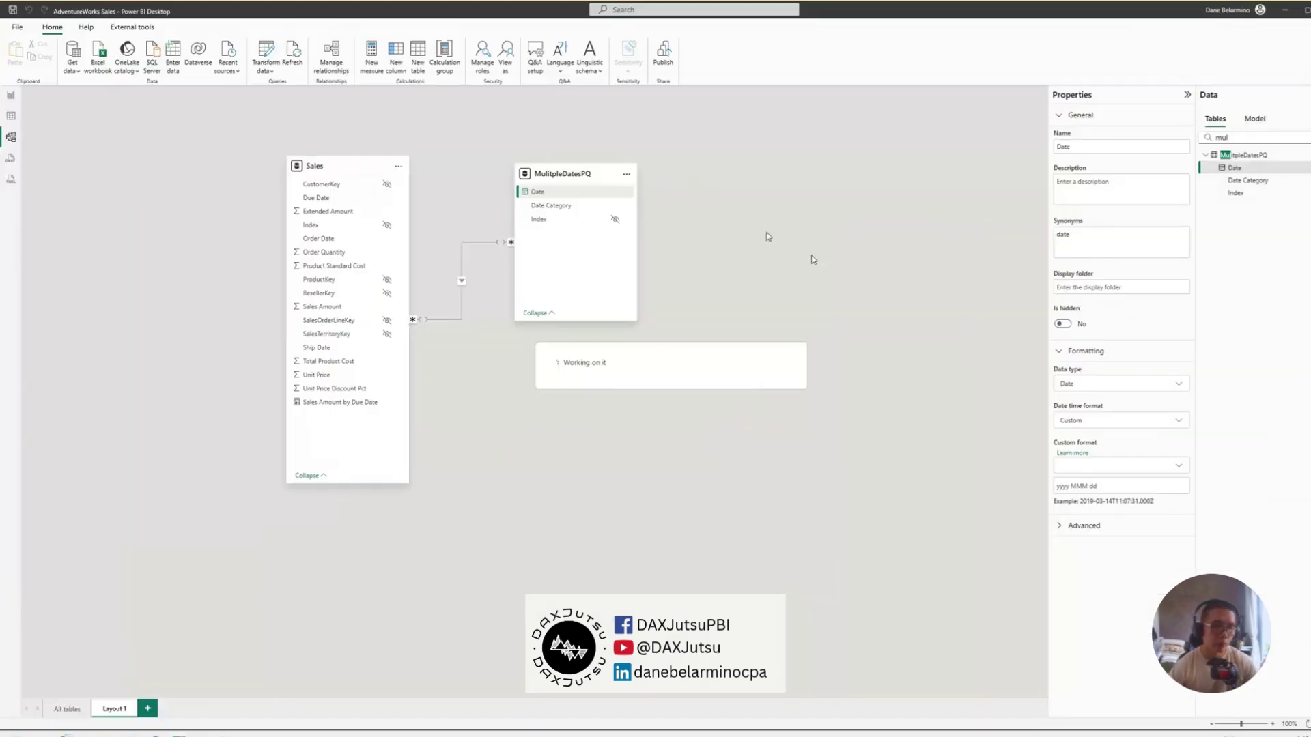
click(11, 95)
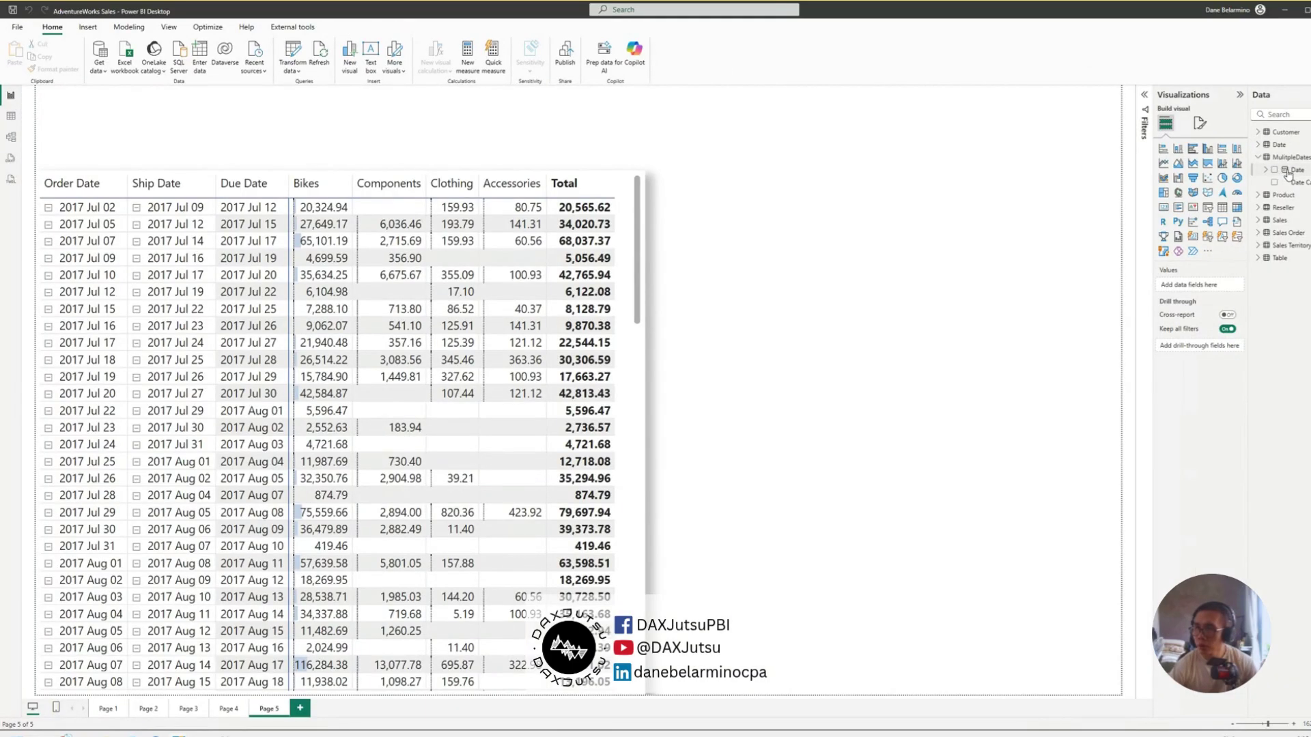
Add the MultipleDates Date field as a plain-date slicer at the page's right edge.
drag(1288, 175, 813, 164)
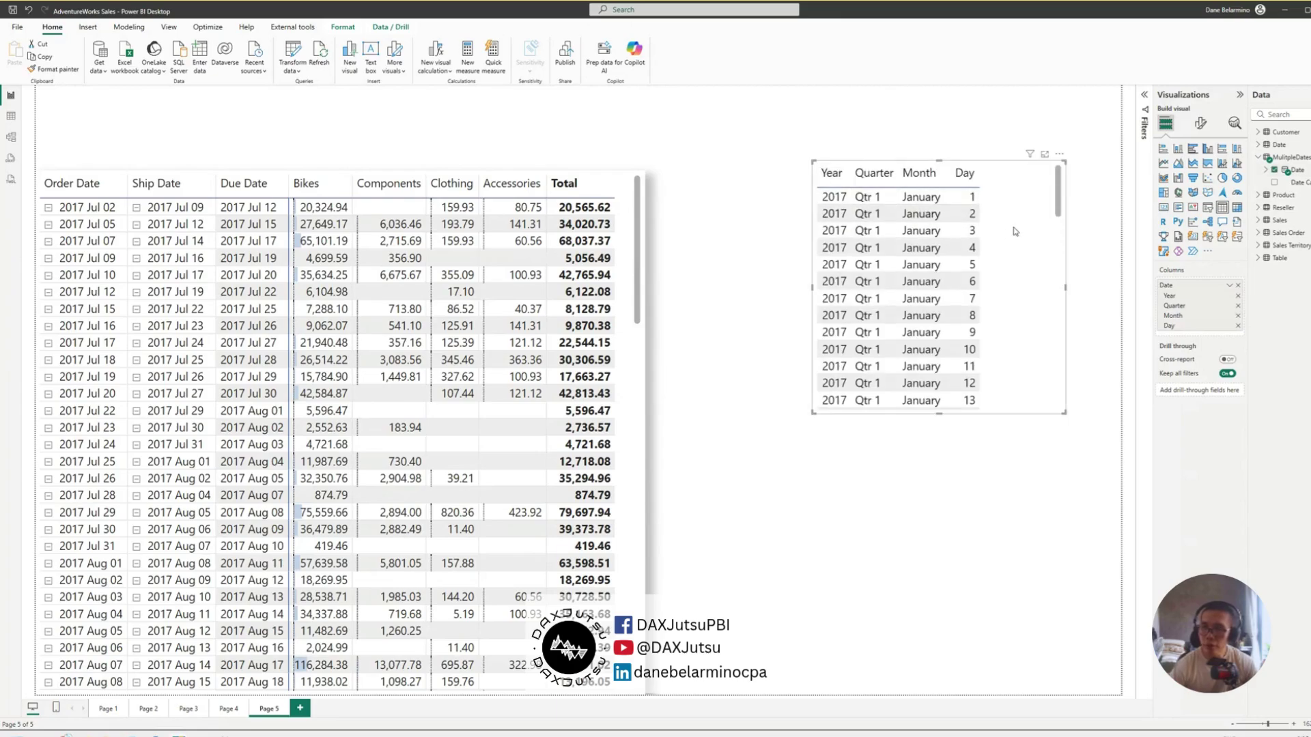
click(1230, 286)
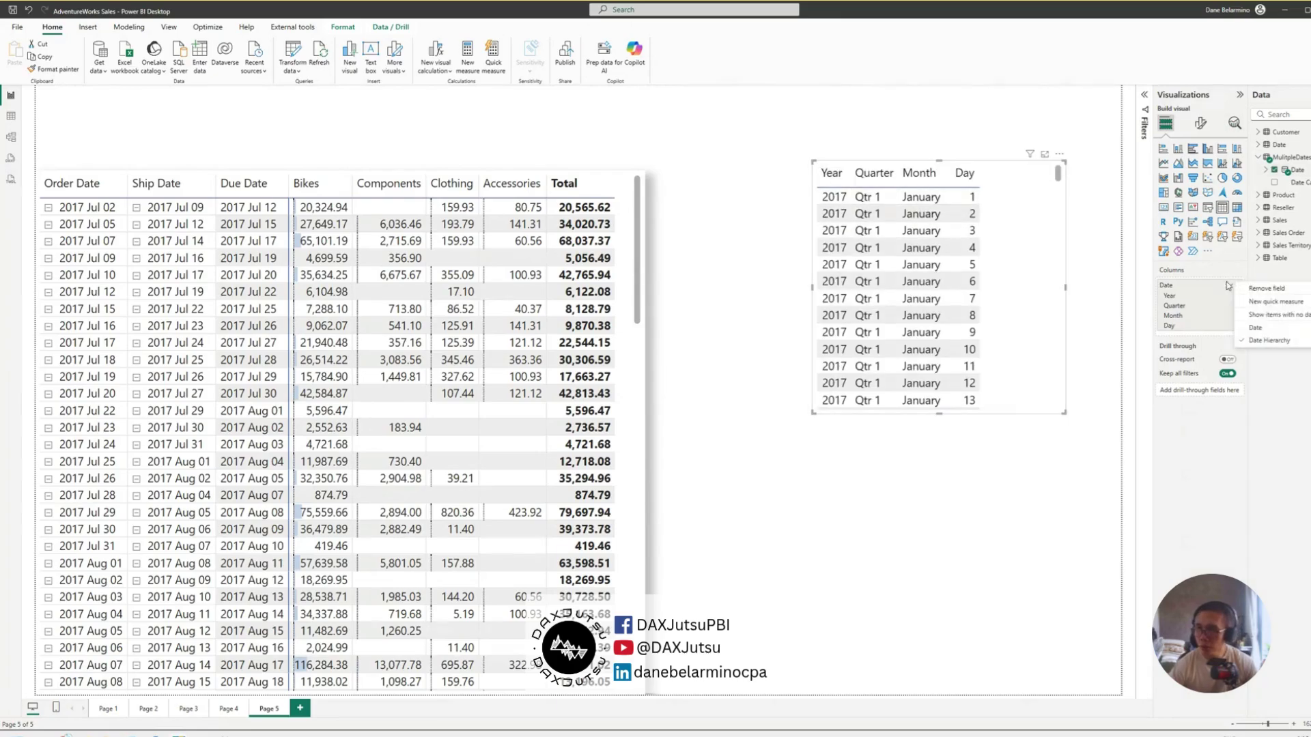
click(1256, 329)
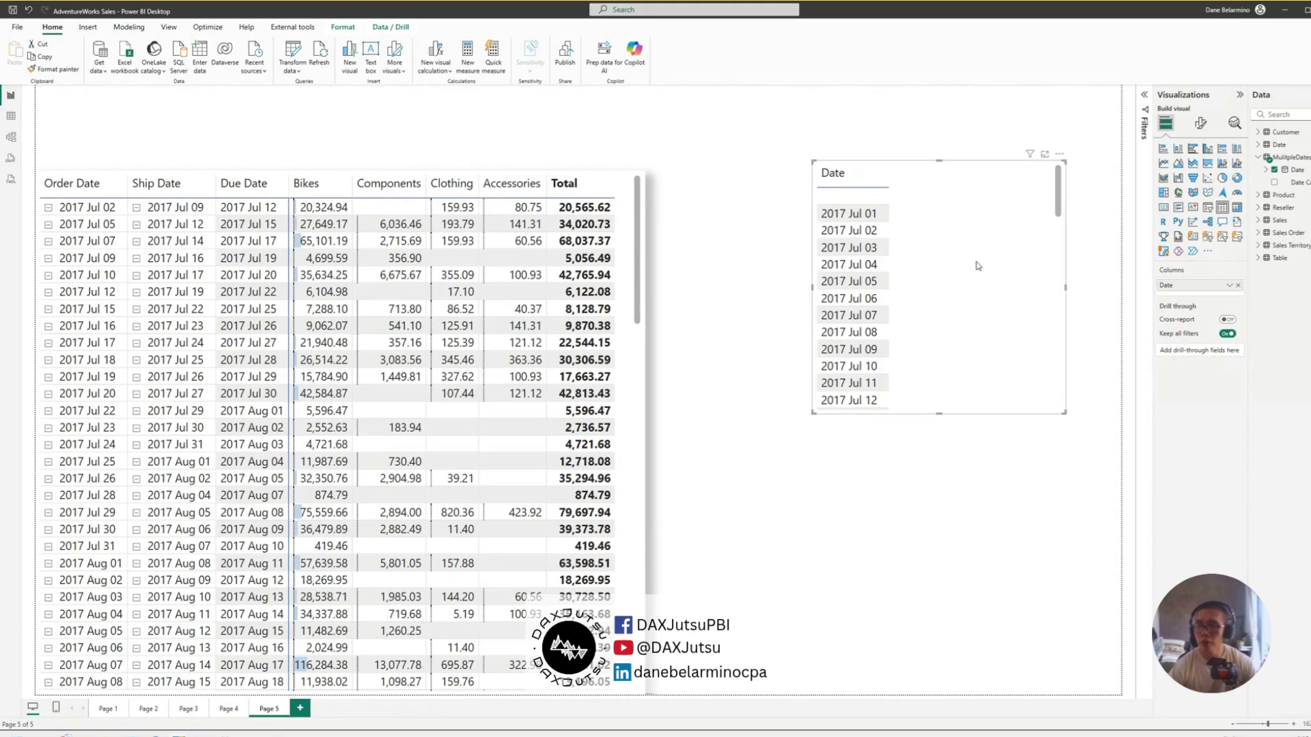
click(1209, 209)
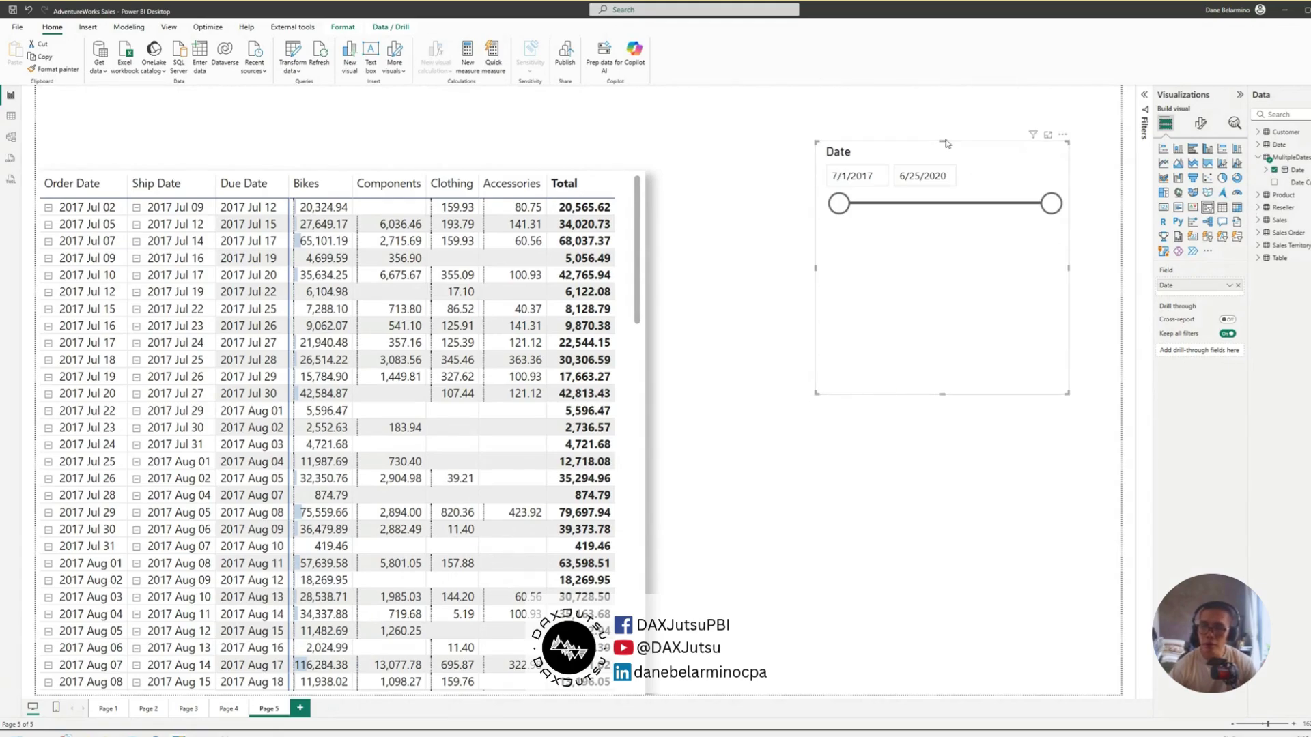
drag(885, 152, 958, 156)
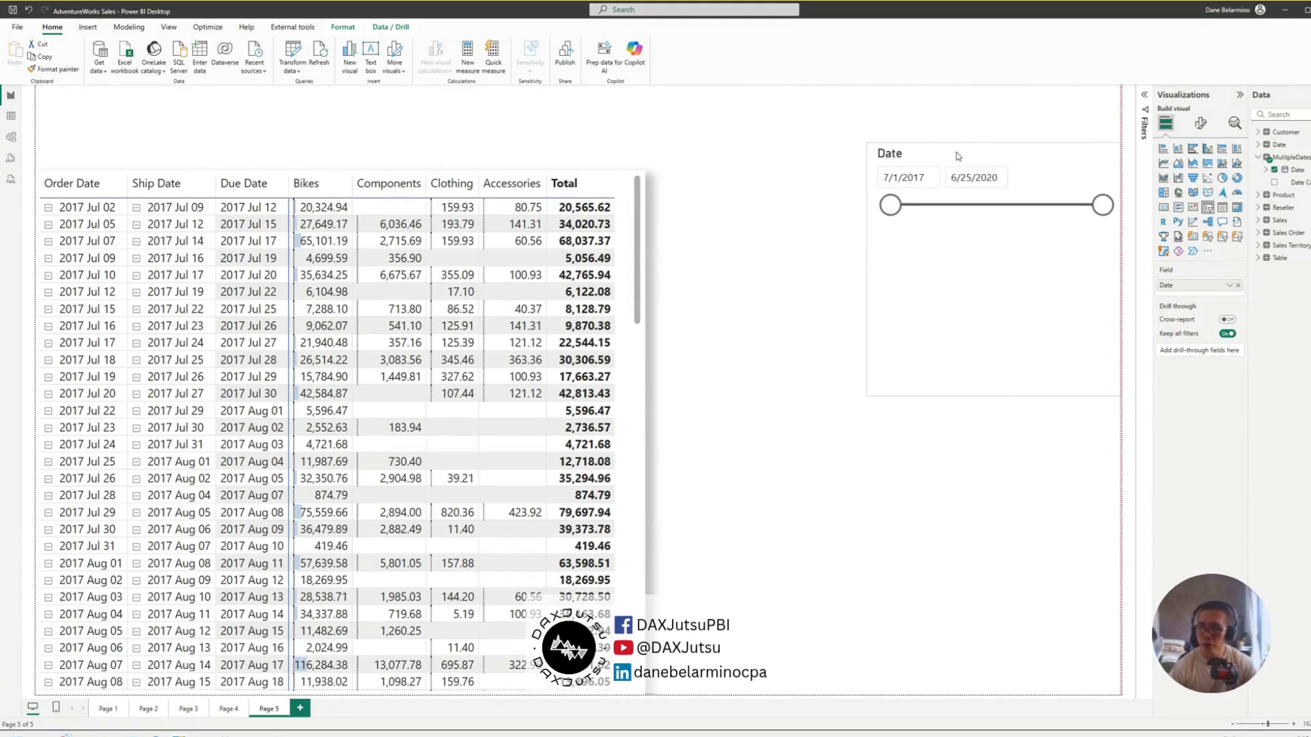
Style the Date slicer as a vertical checkbox list and size it at the top right.
click(1200, 123)
click(1207, 176)
click(1184, 197)
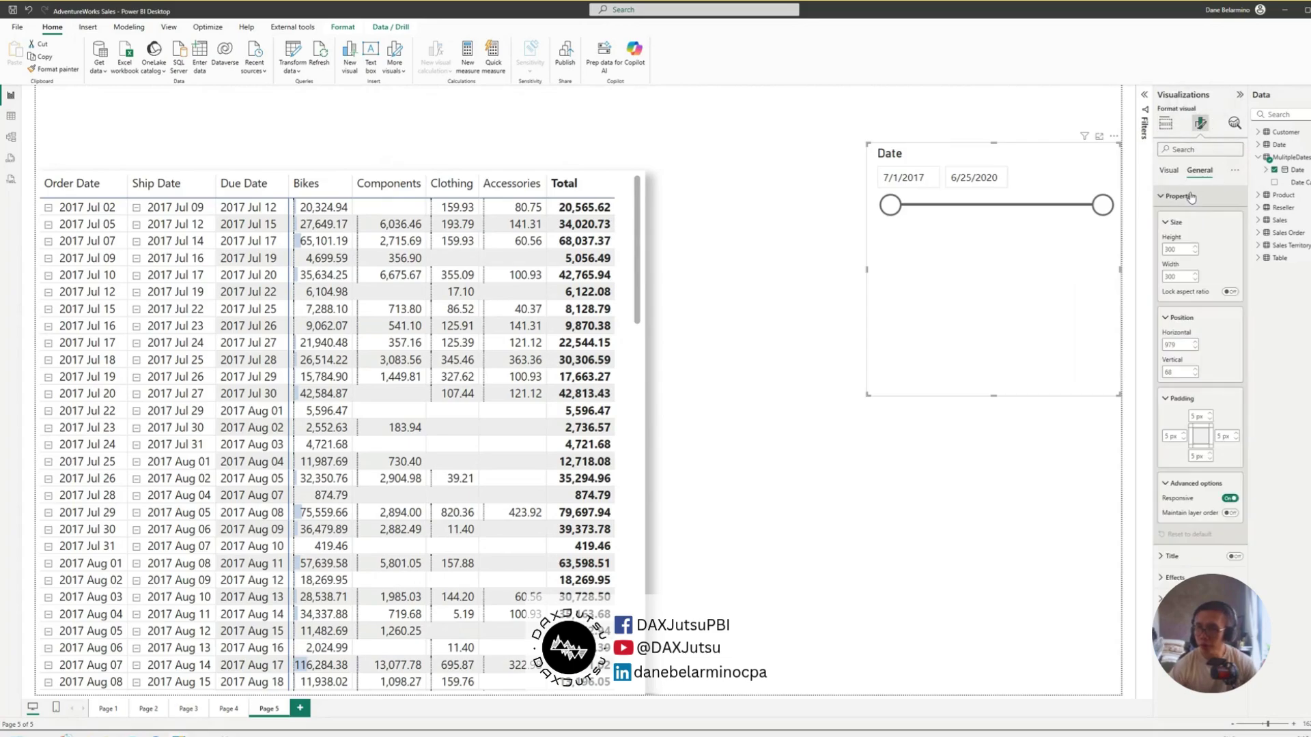
click(1190, 197)
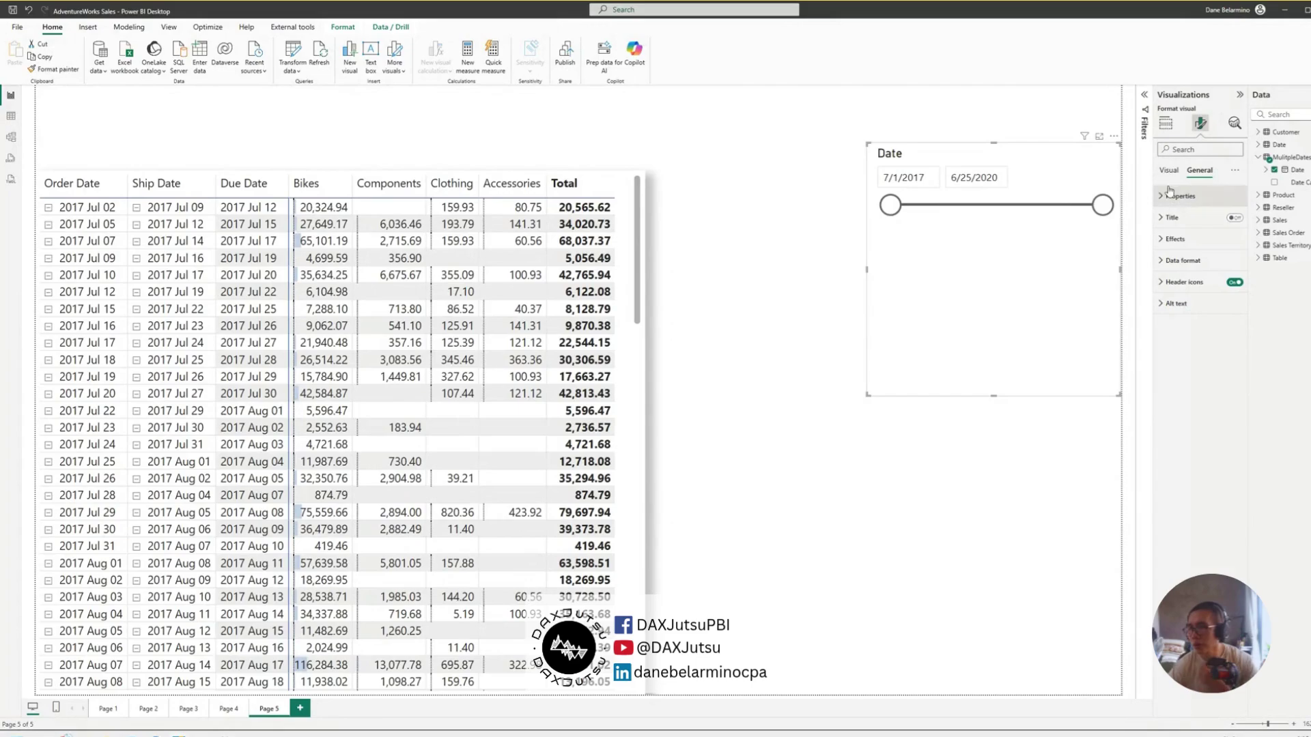
click(1169, 171)
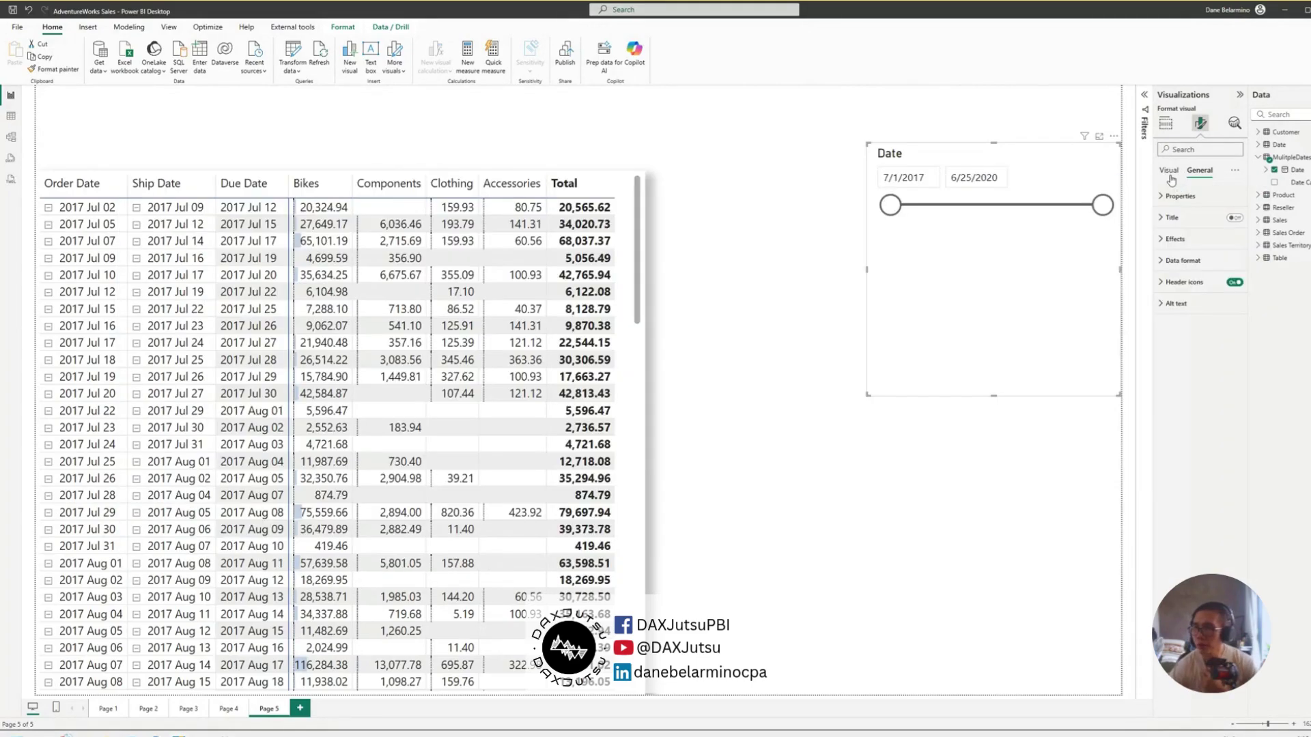
click(1169, 172)
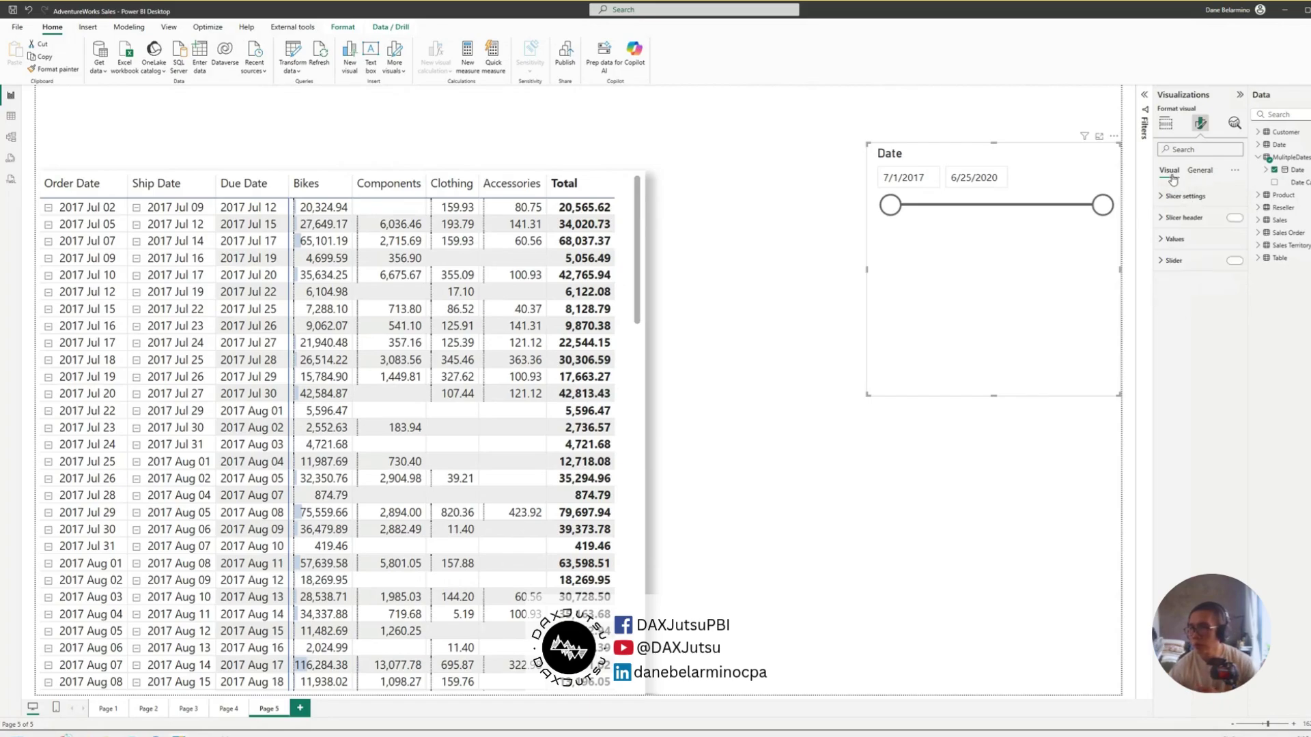
click(1183, 256)
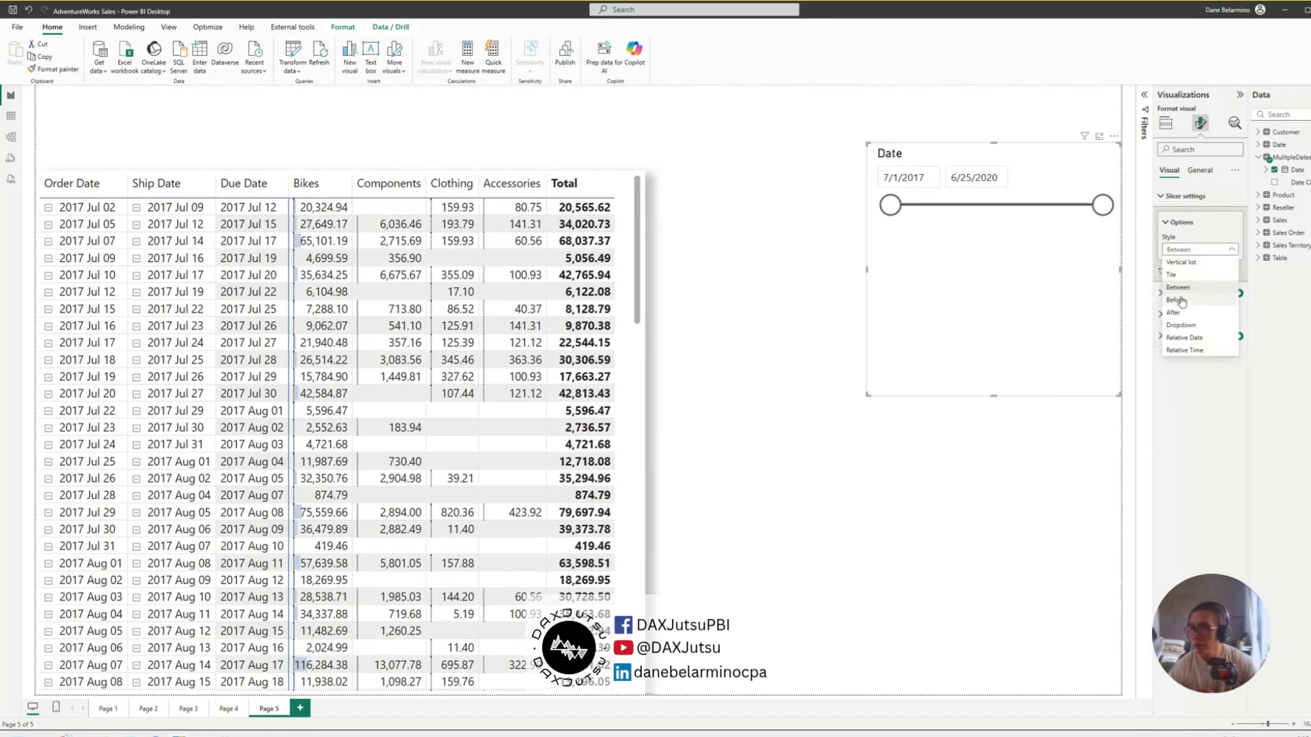
click(1192, 327)
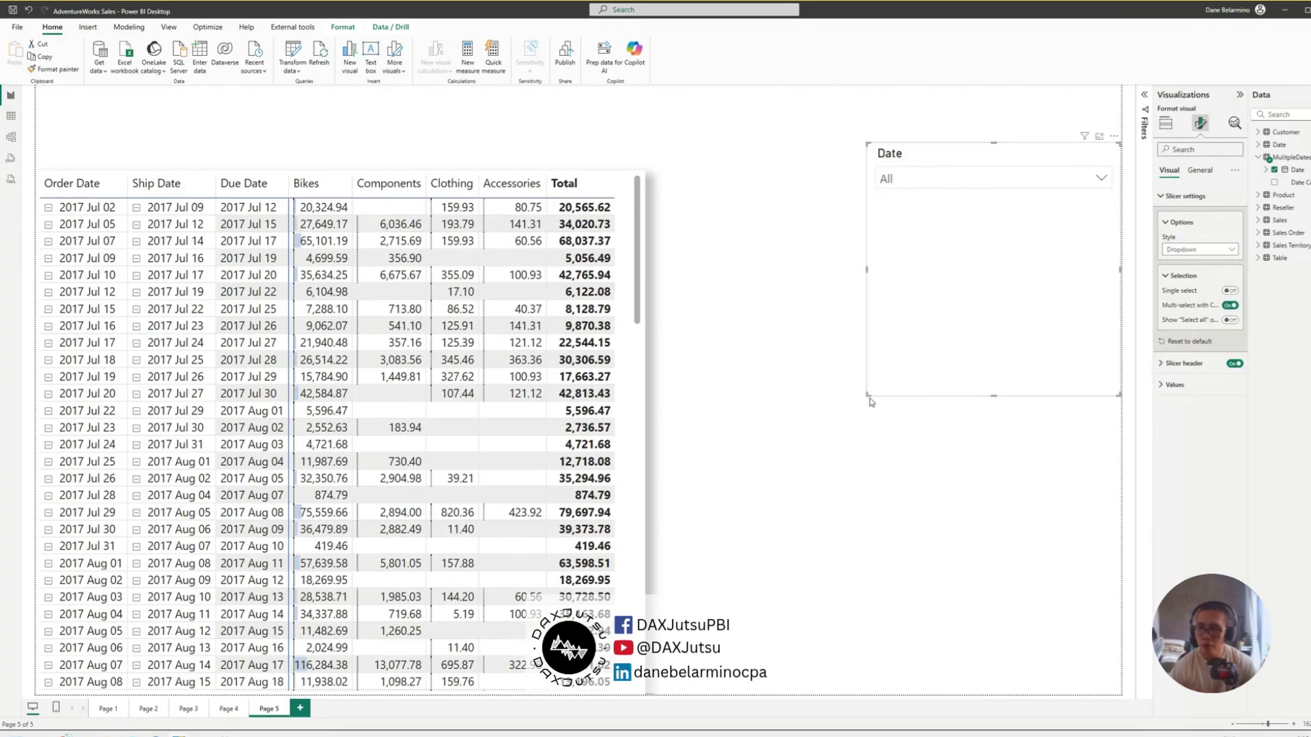
drag(868, 395, 890, 431)
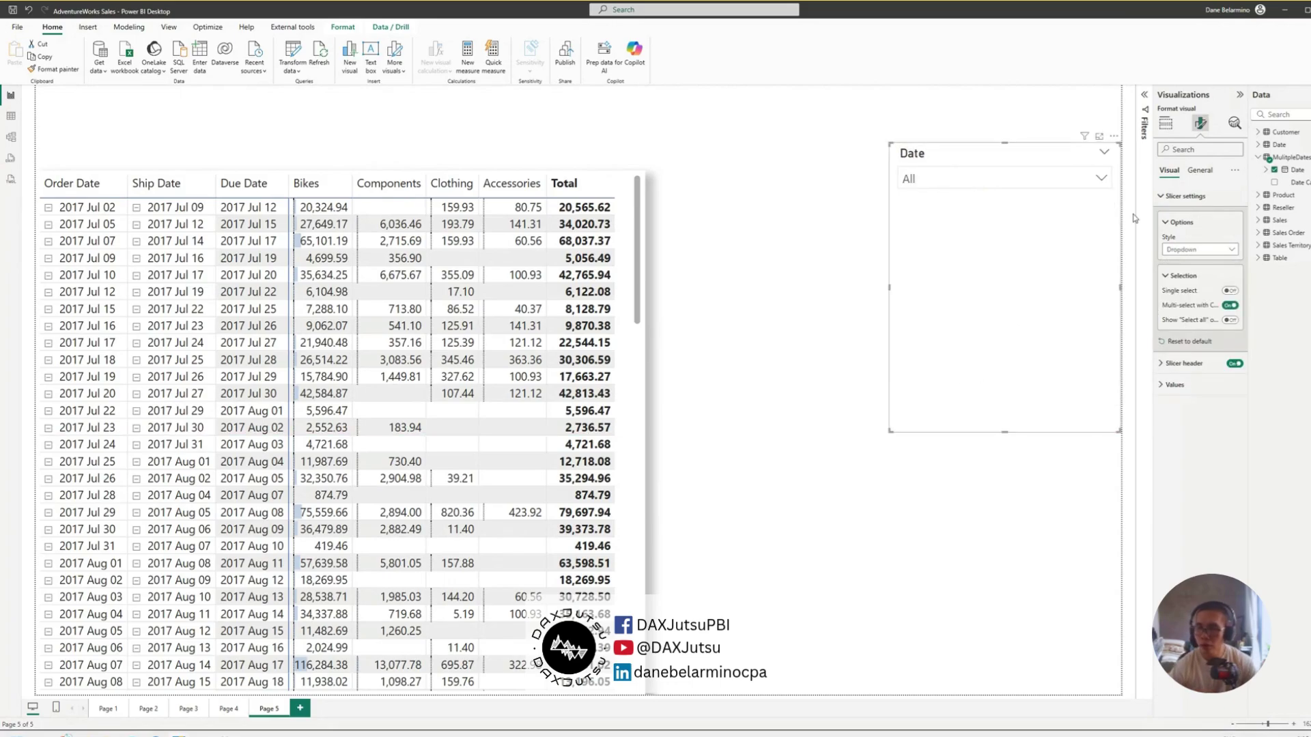
click(1194, 252)
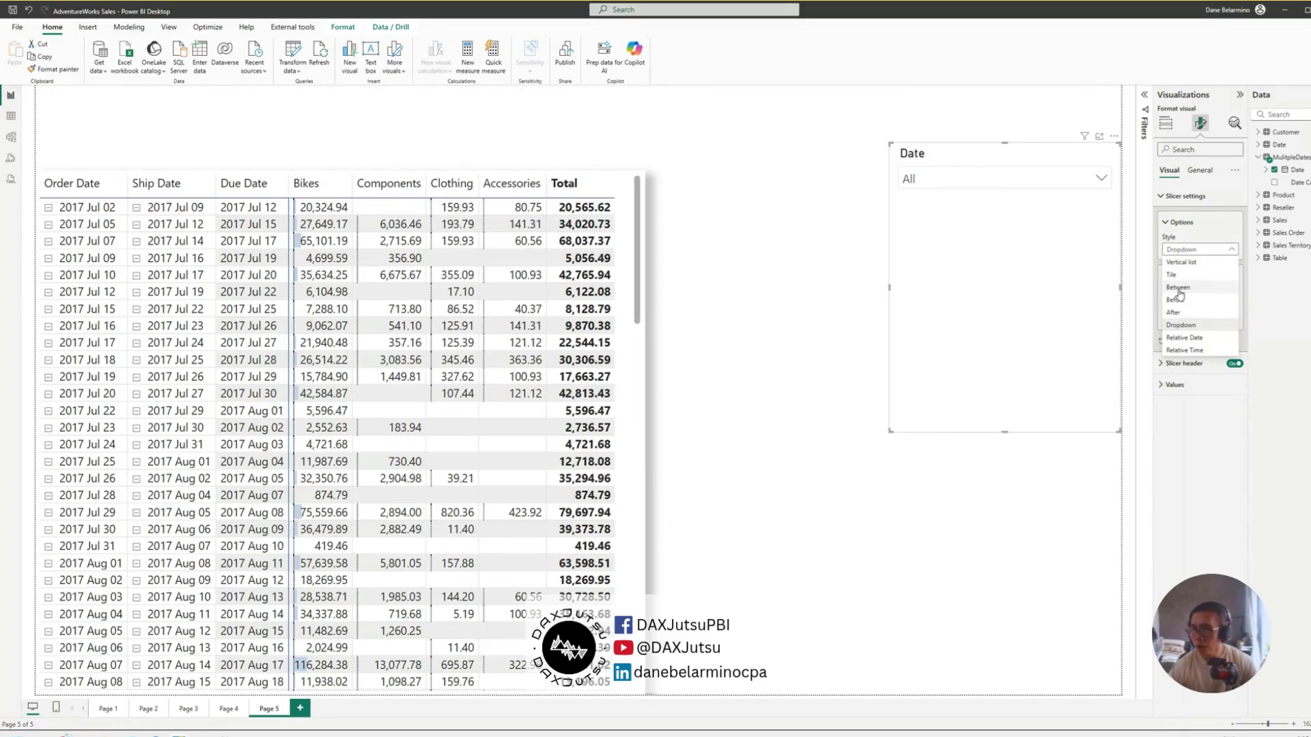
click(1181, 262)
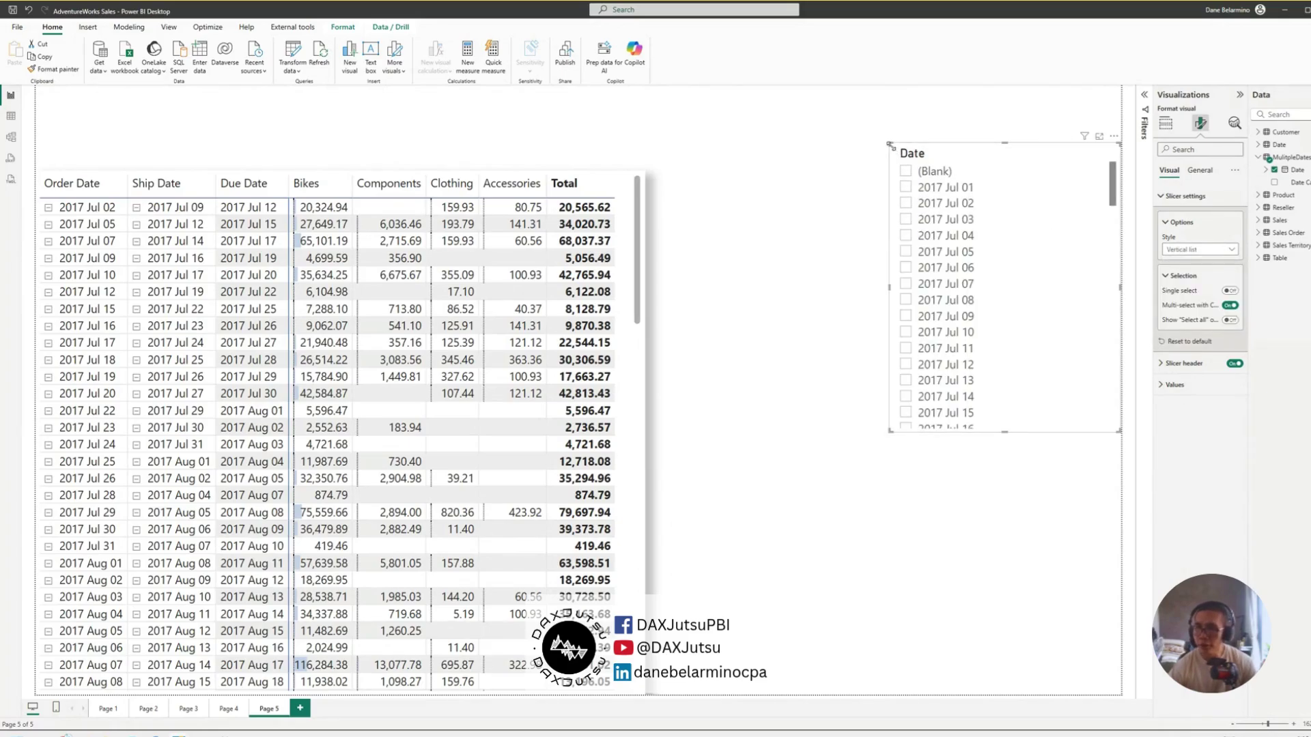
drag(889, 145, 956, 132)
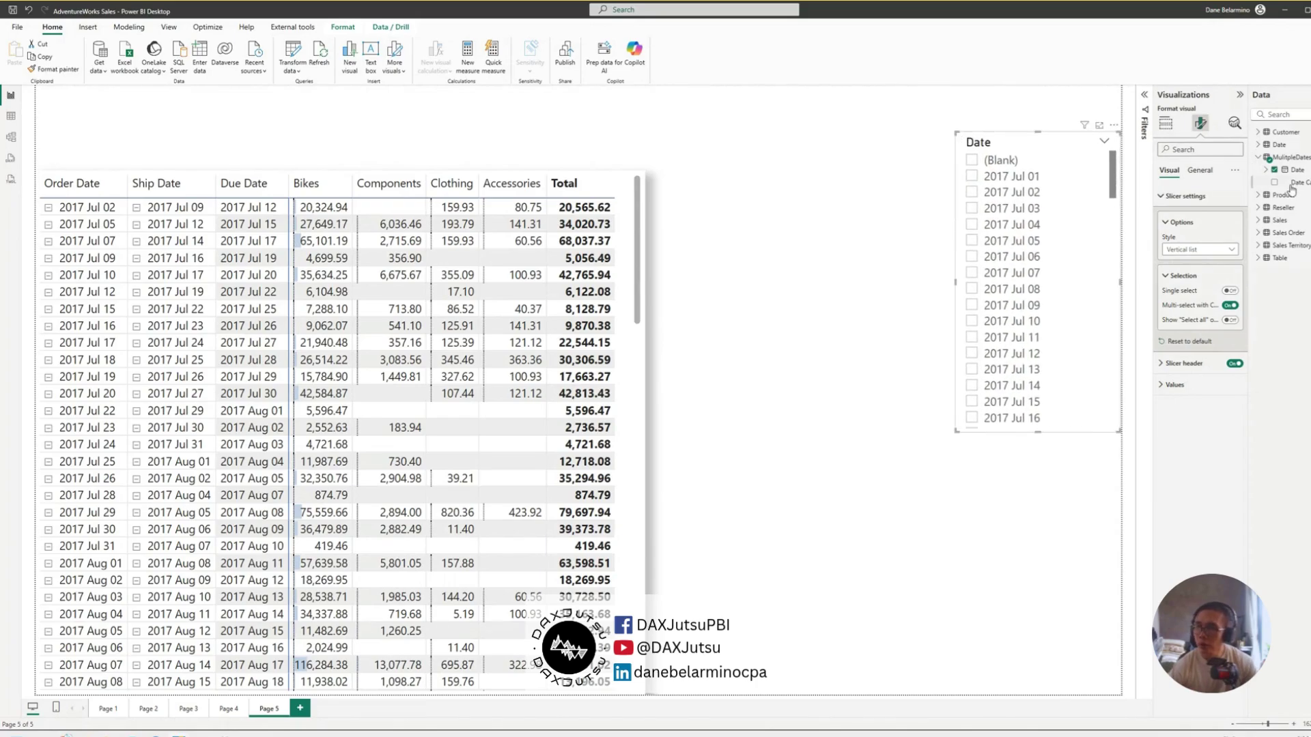
Add Date Category to the page as a slicer and shrink it below the Date slicer.
drag(1292, 190, 830, 162)
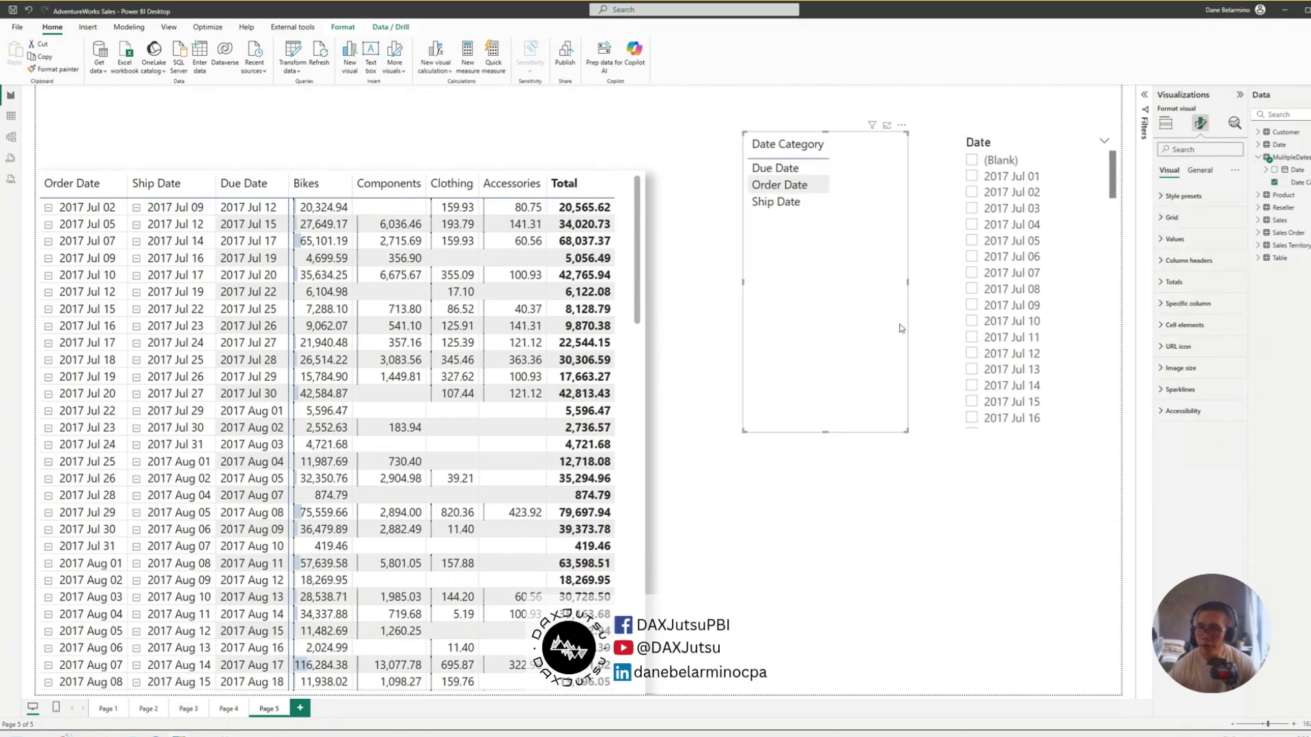
click(1166, 123)
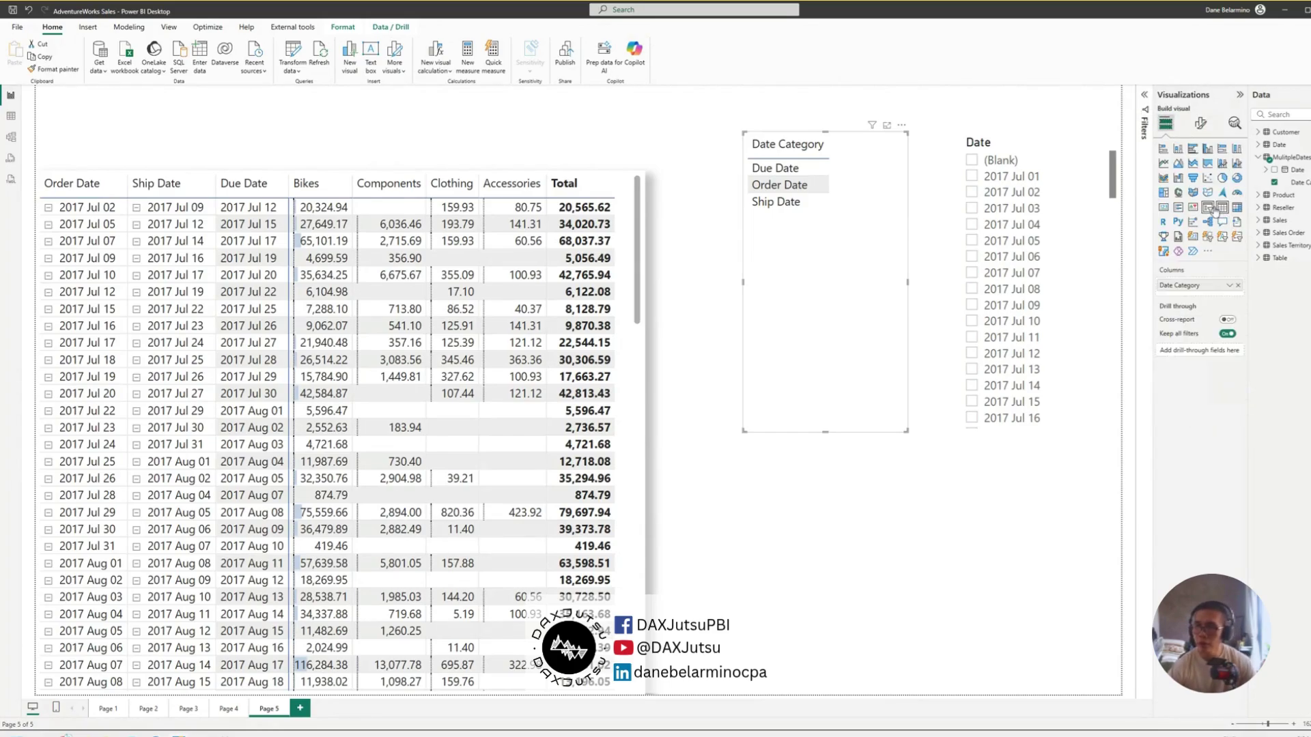
click(1210, 209)
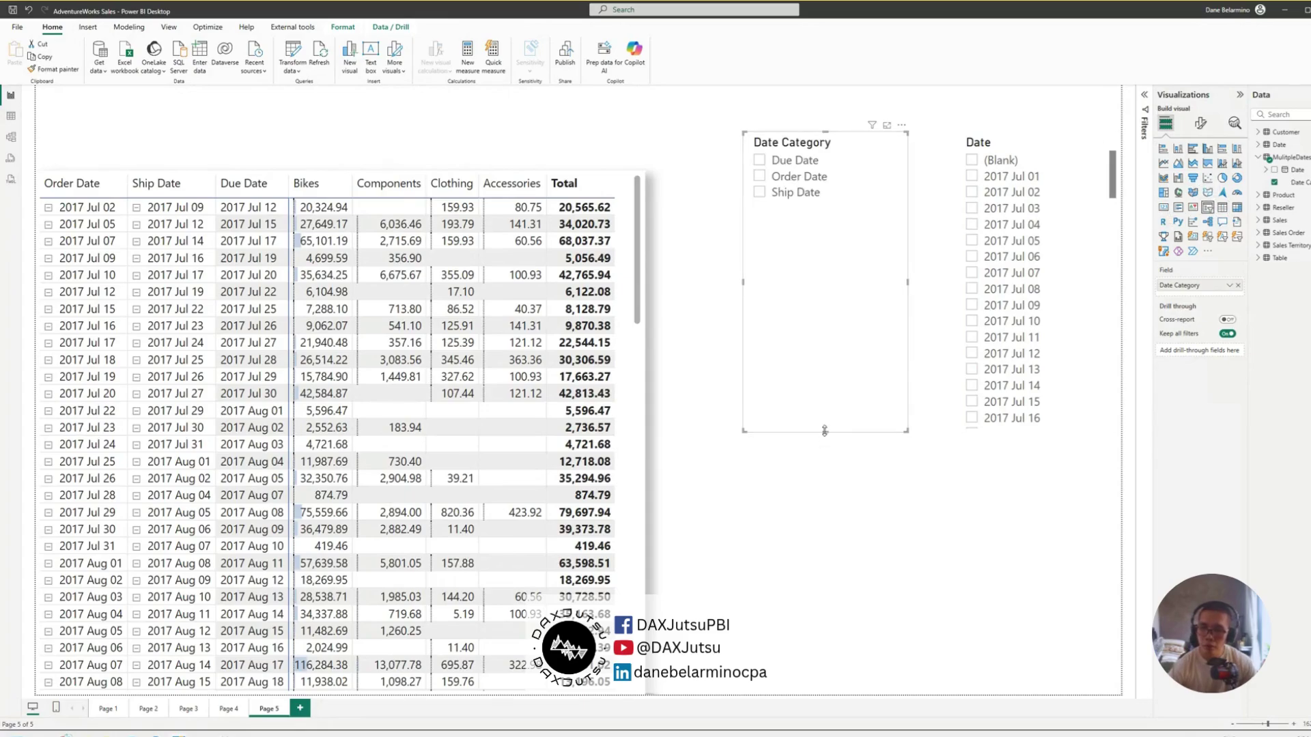
drag(825, 430, 830, 339)
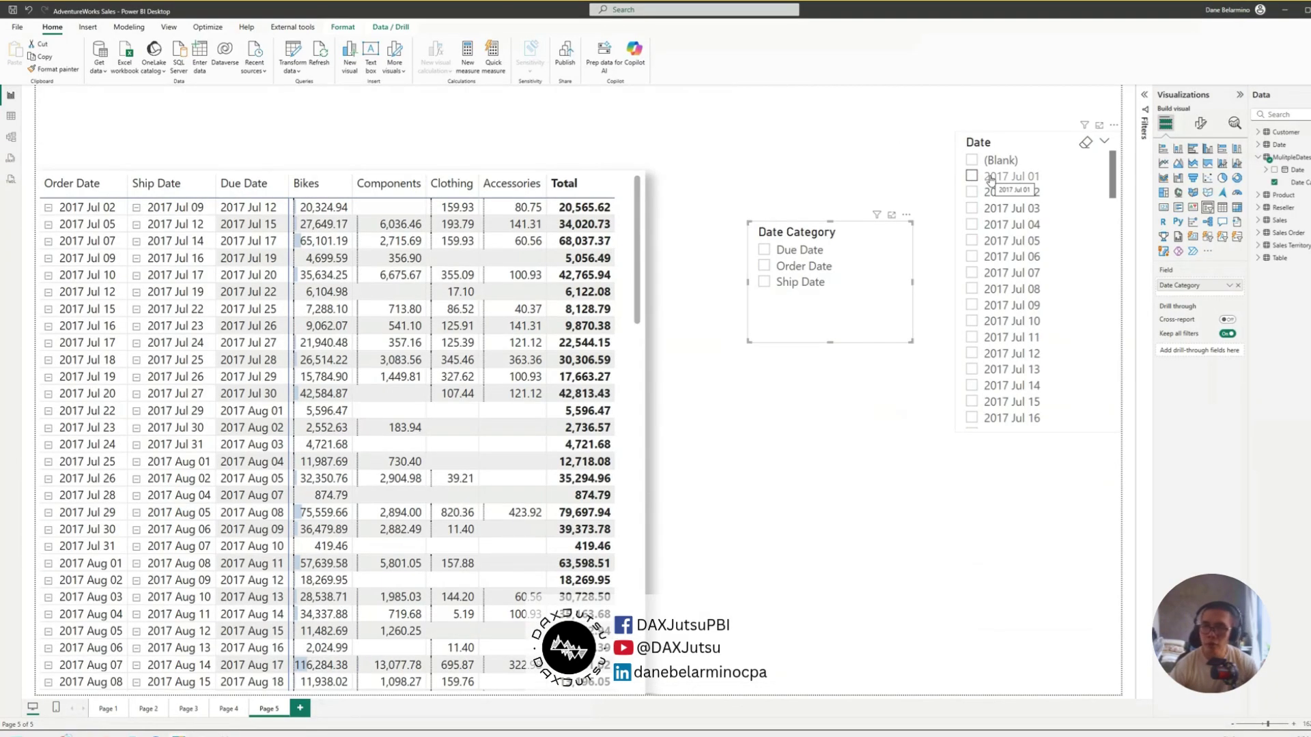
Test the Date slicer on several July 2017 dates, ending filtered to 2017 Jul 12.
click(990, 179)
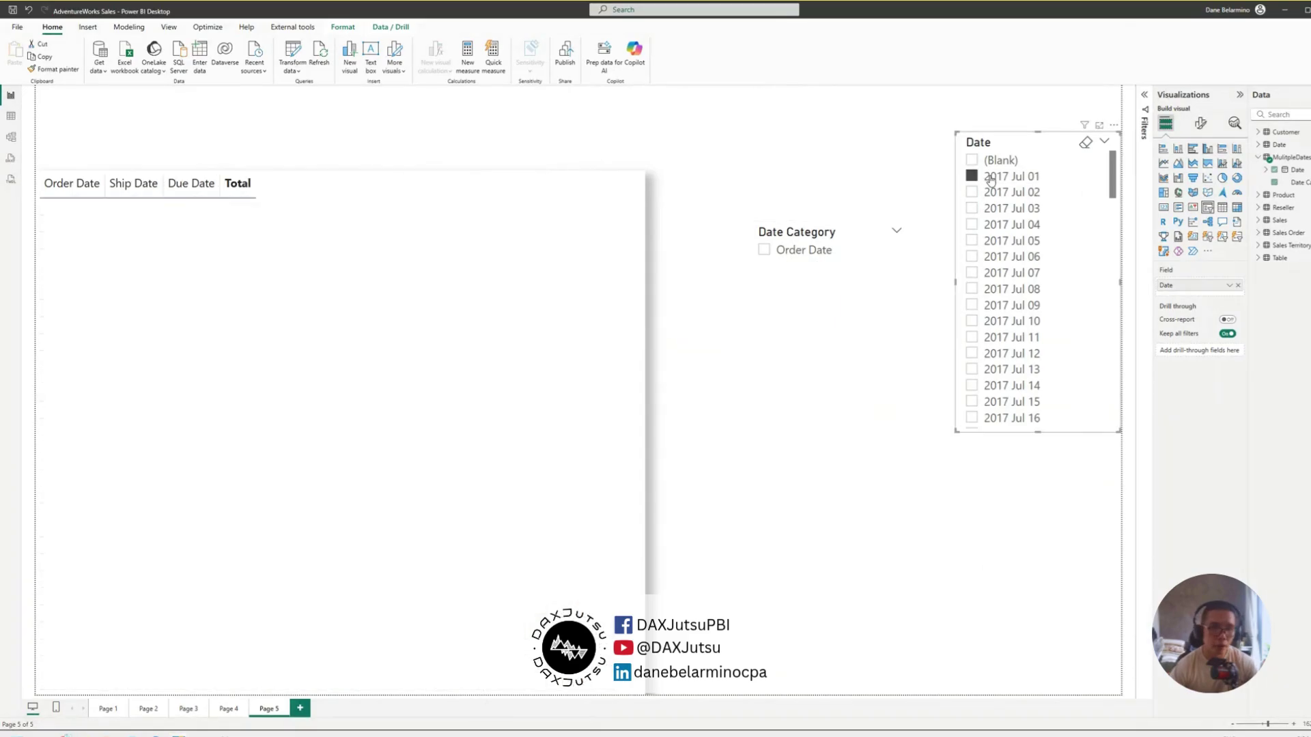
click(990, 179)
click(990, 208)
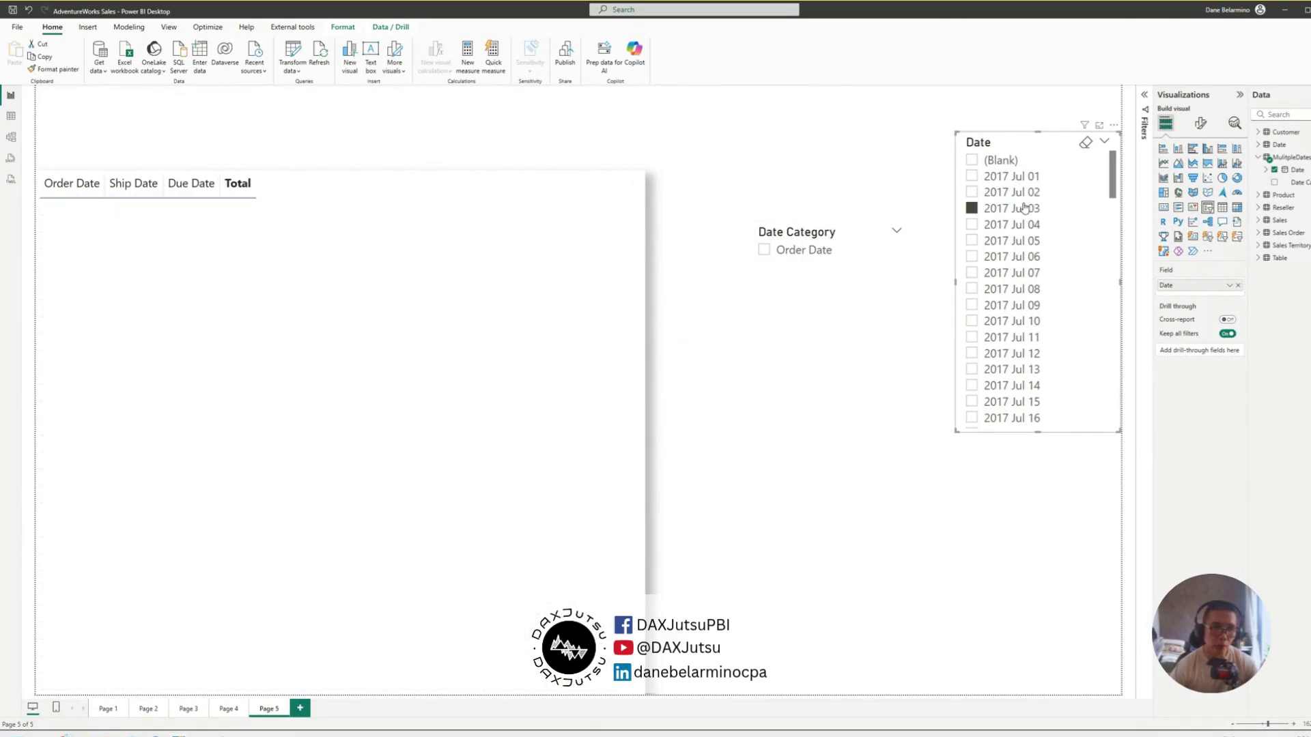
click(990, 208)
click(1010, 240)
click(1020, 303)
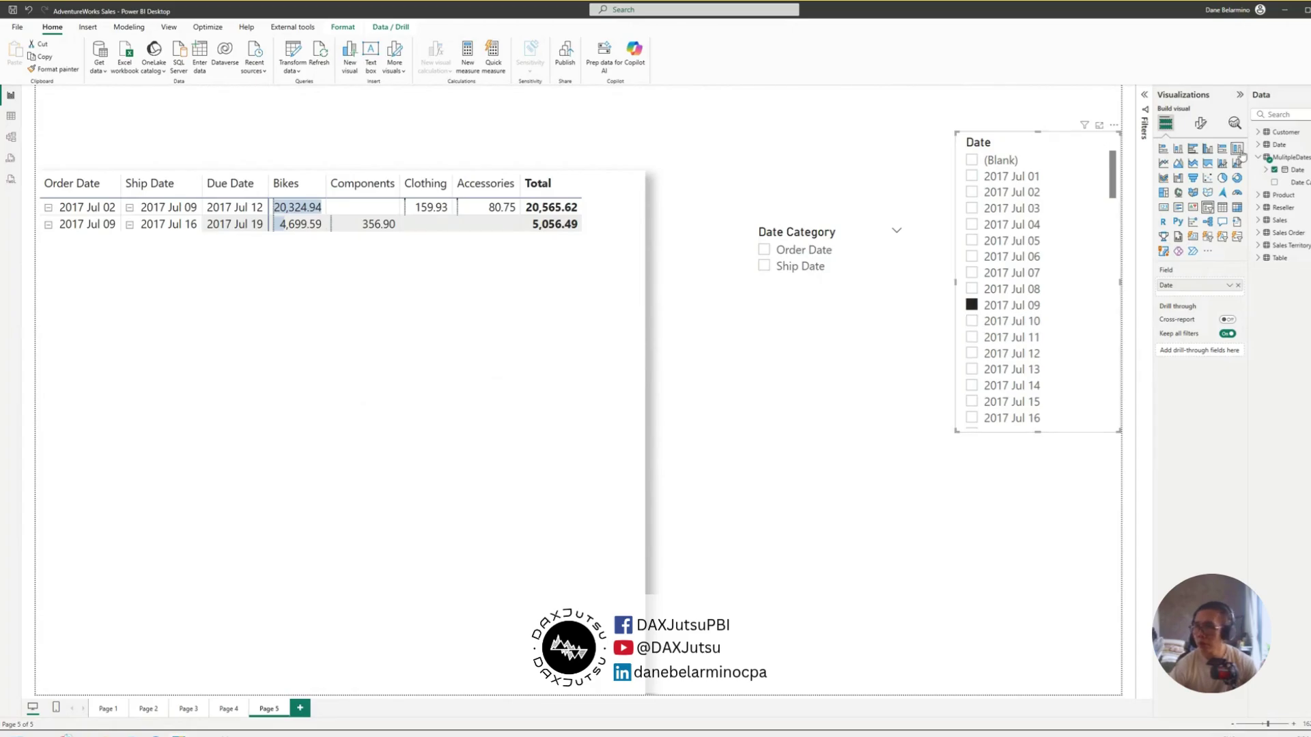
click(1005, 322)
click(1005, 322)
click(1005, 305)
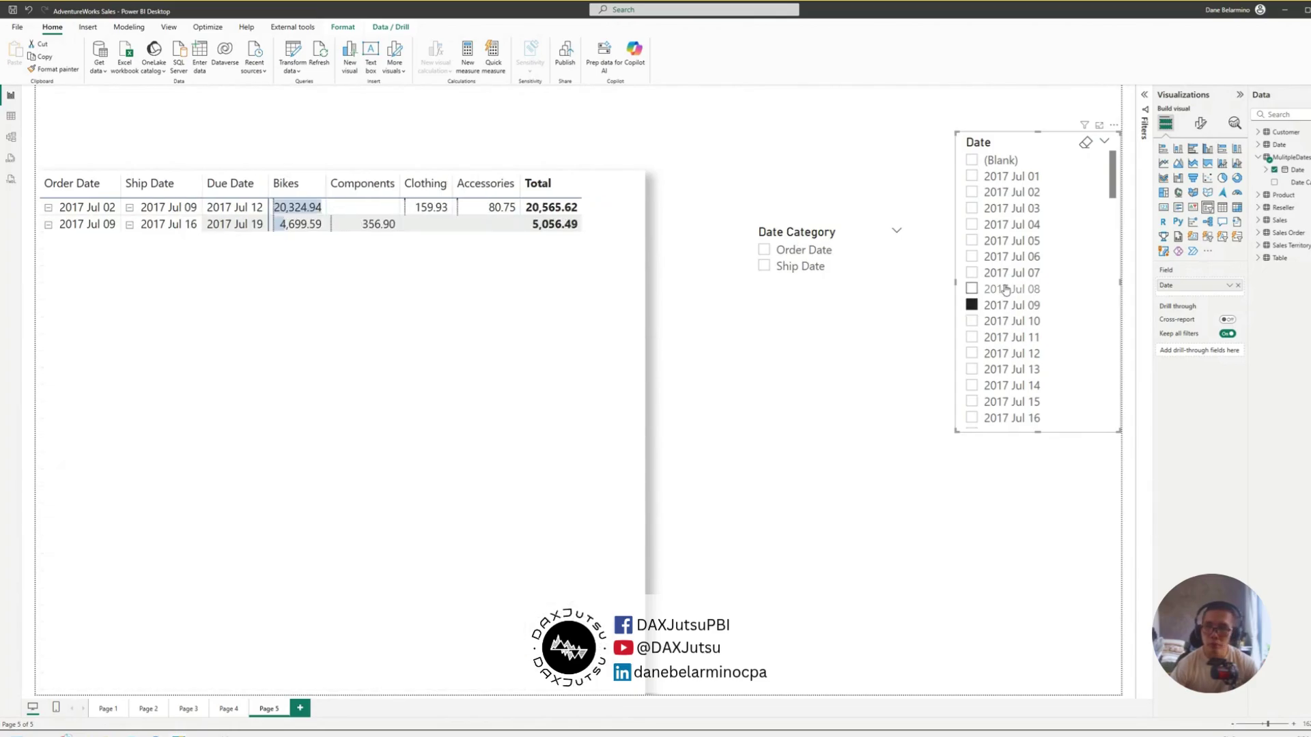
click(1005, 290)
click(1008, 323)
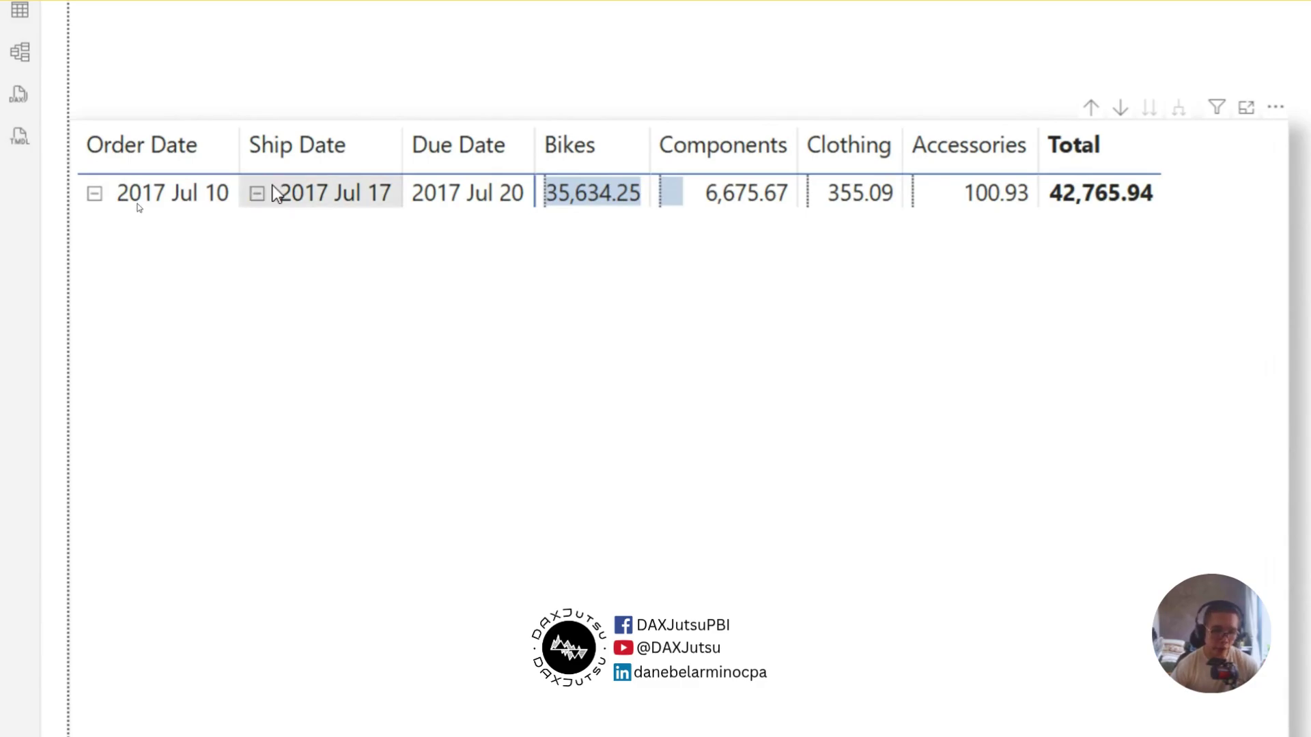
click(972, 322)
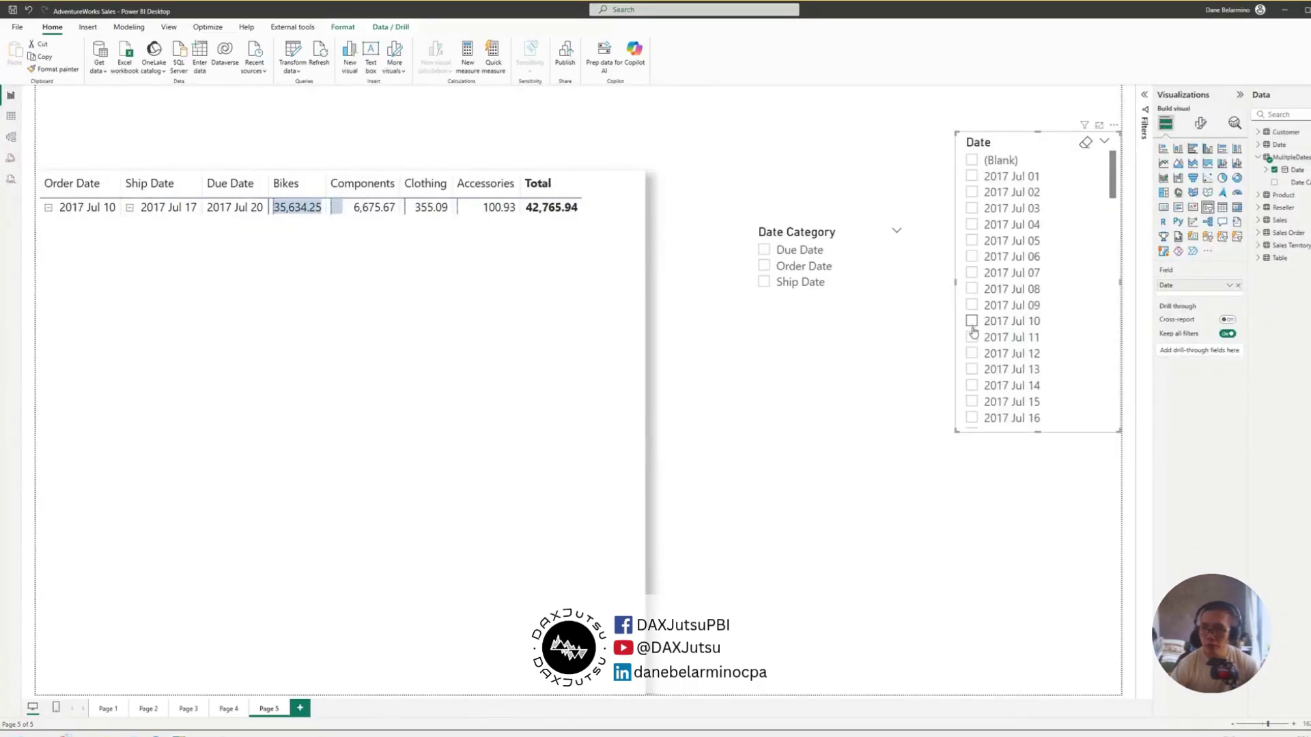
click(971, 353)
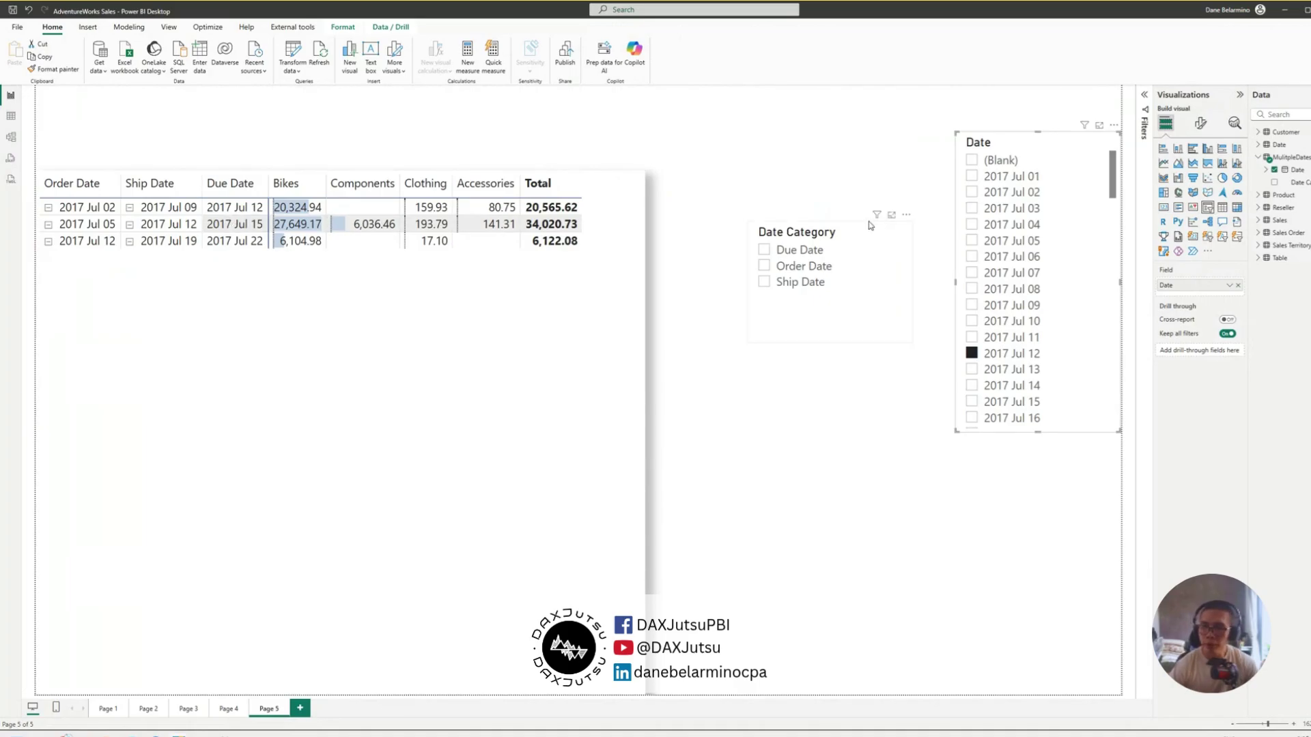
Toggle Due Date in the Date Category slicer, move that slicer beside the Date slicer, then view the Sales rows.
click(822, 252)
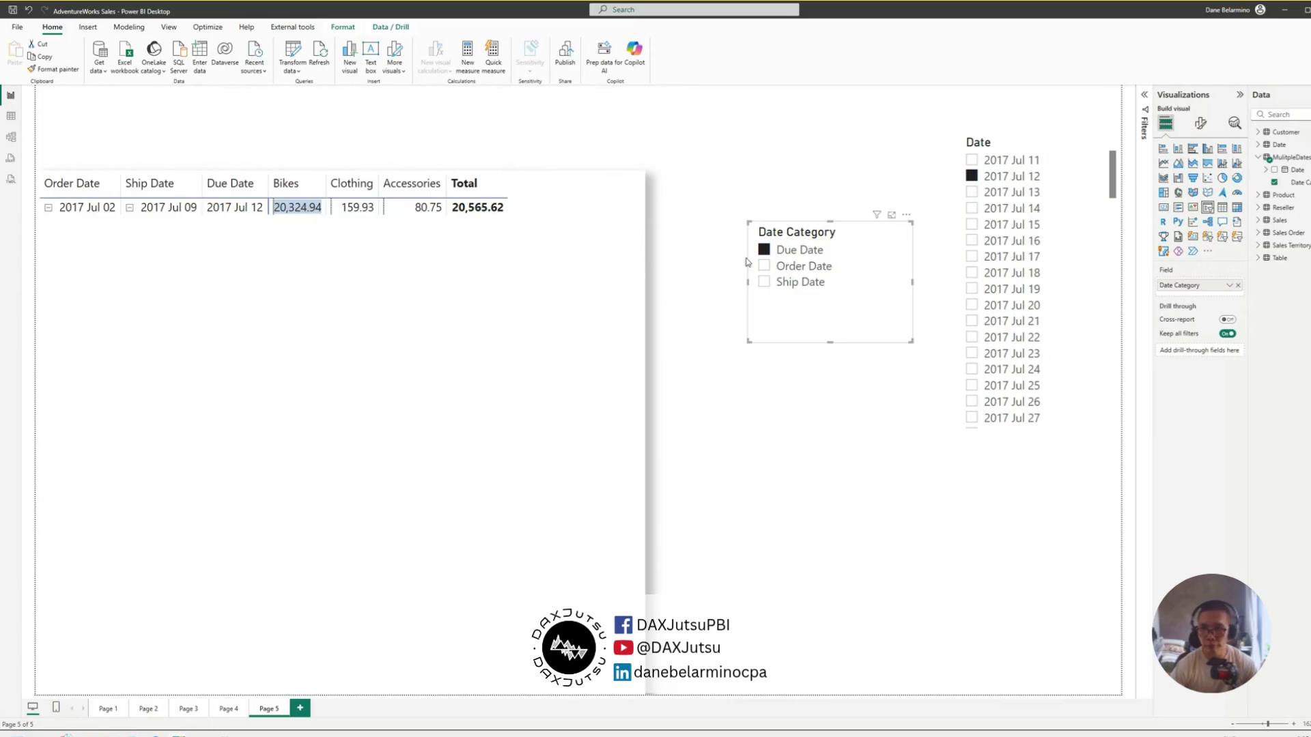
click(764, 250)
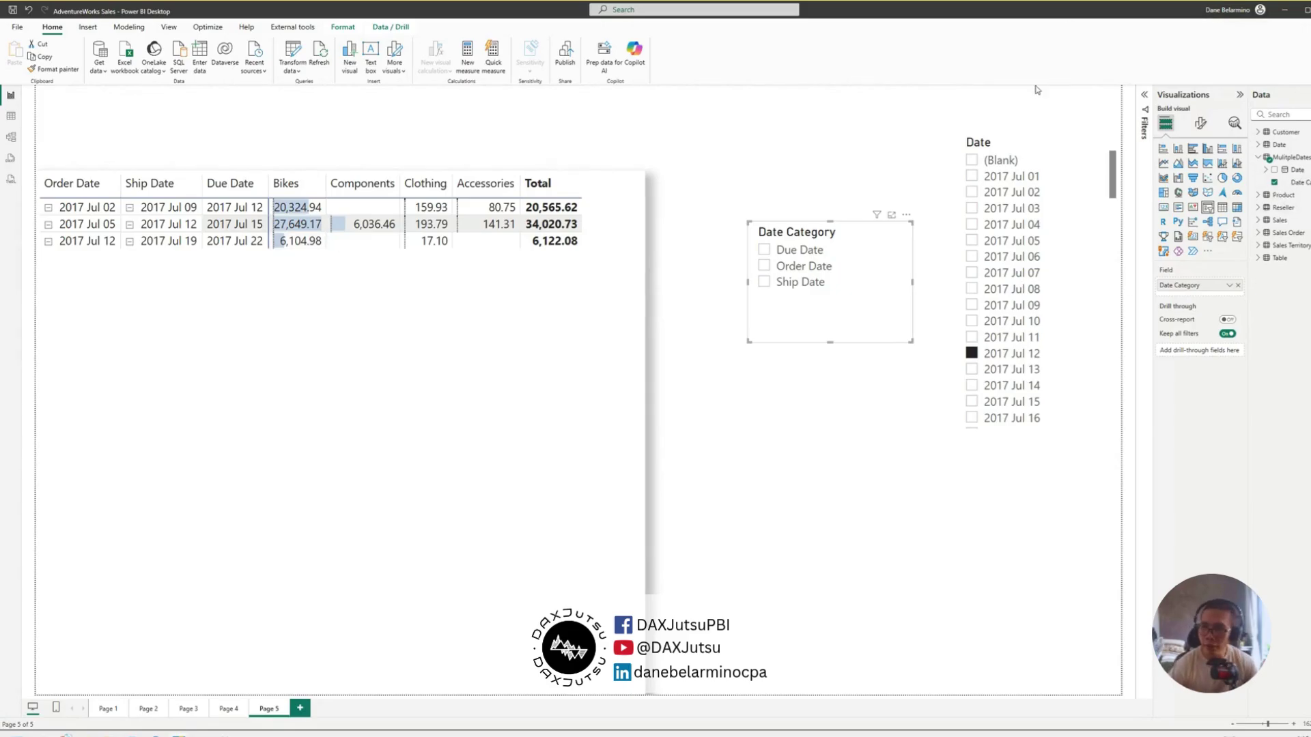
drag(843, 230, 859, 134)
click(11, 116)
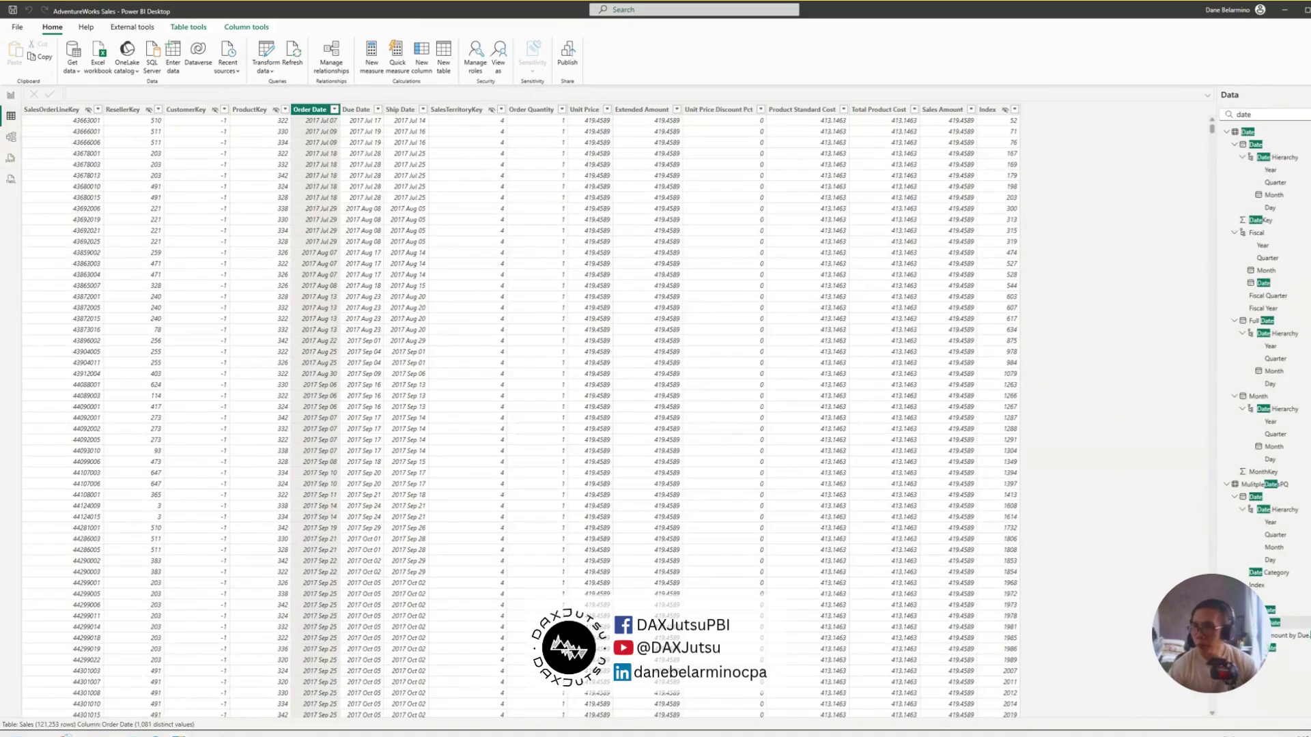
Clear the field search and sort the Sales table by Index ascending.
key(BackSpace)
key(BackSpace)
key(BackSpace)
key(BackSpace)
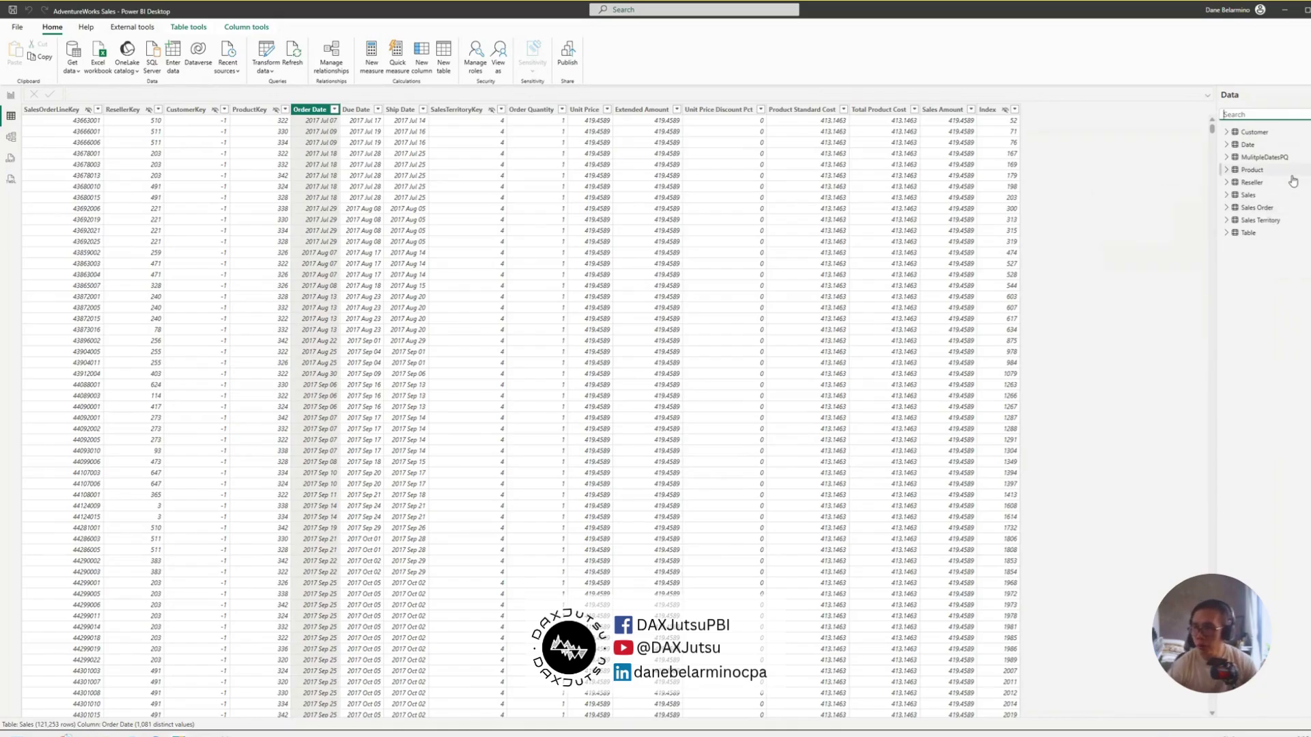
click(1263, 196)
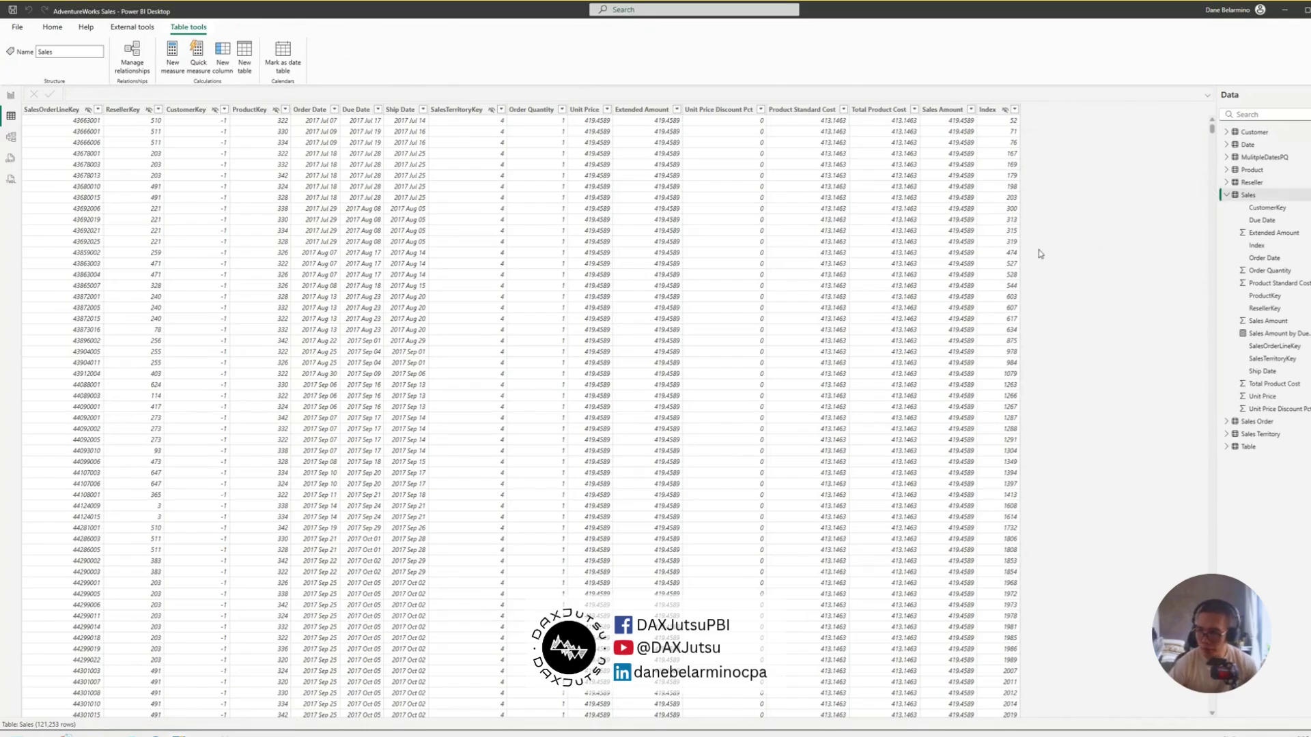
click(990, 110)
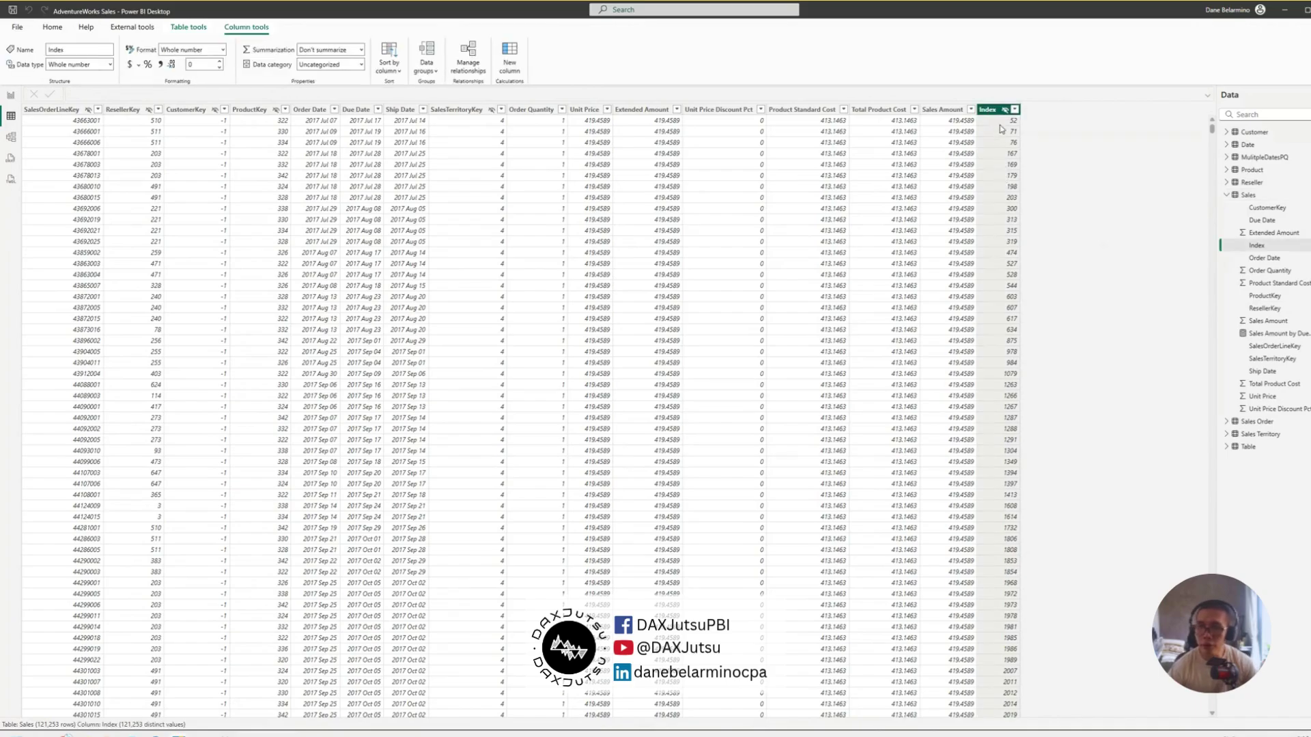
click(1014, 110)
click(1034, 120)
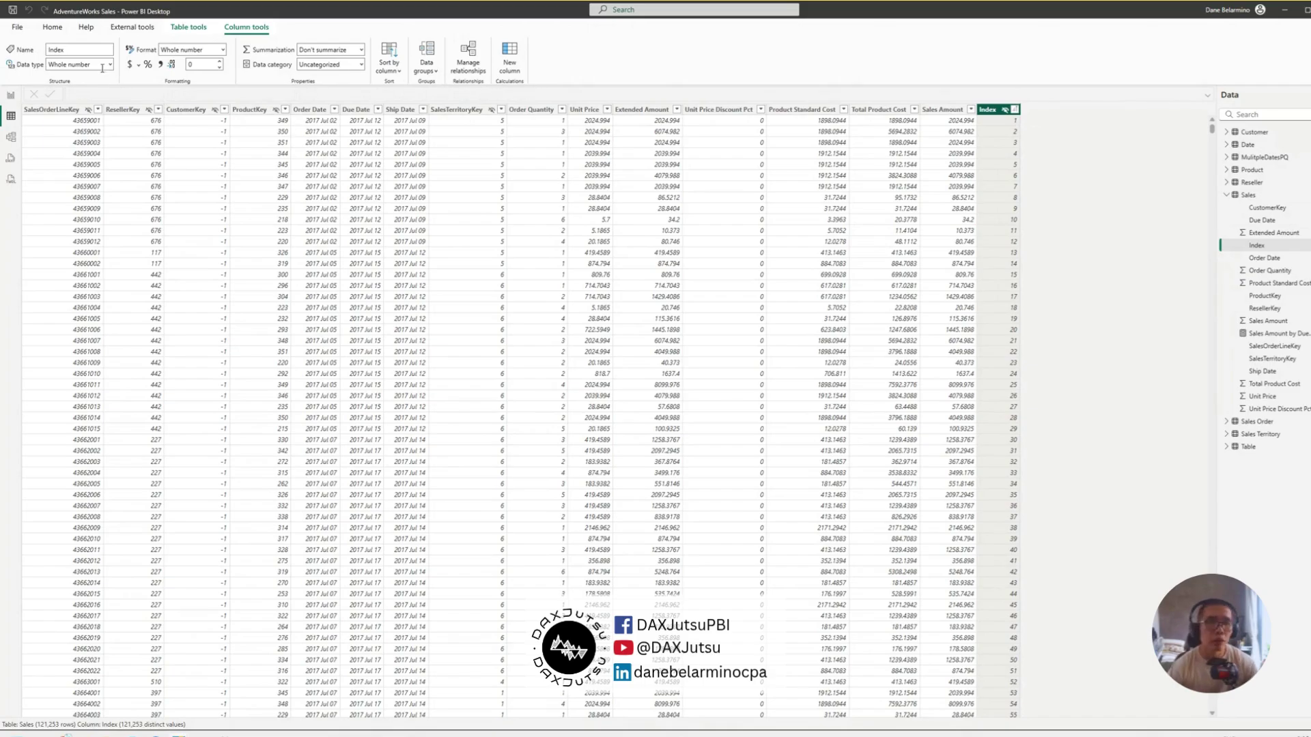
Create the new calculated table Table 2, then return to viewing the Sales table.
click(54, 28)
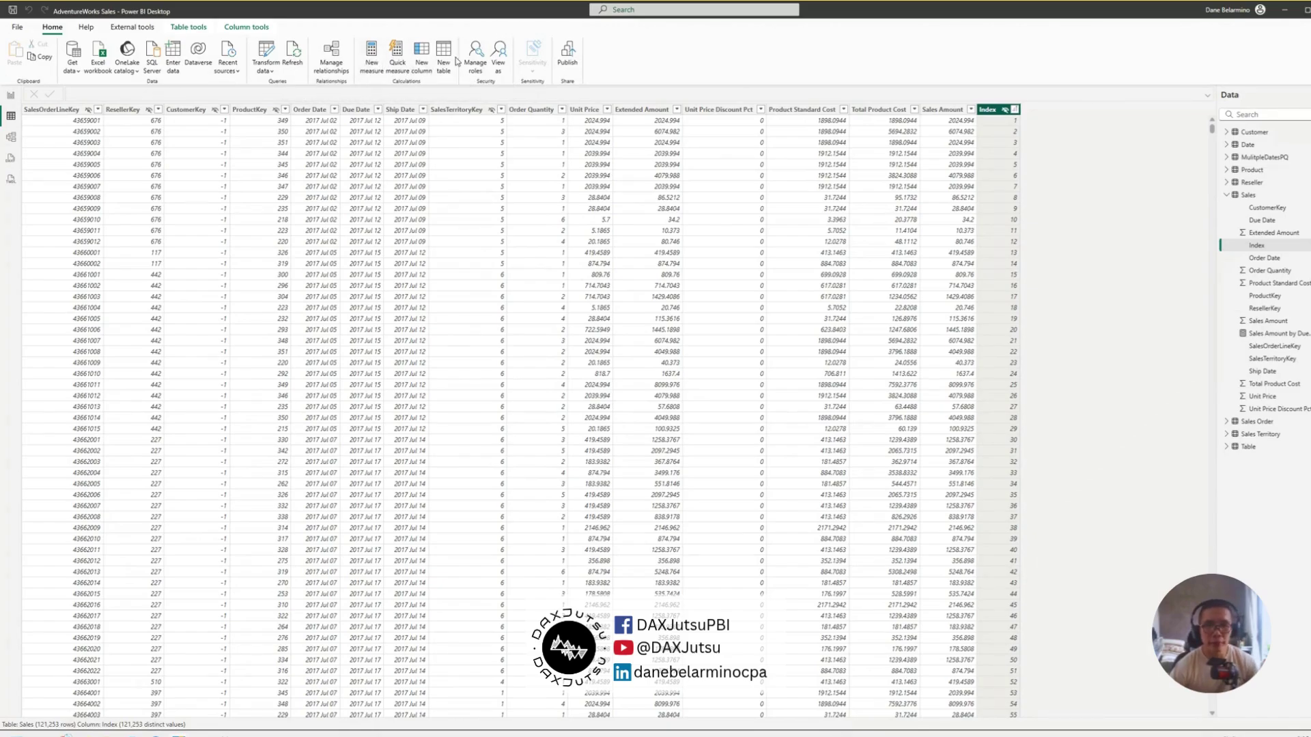
double_click(1282, 159)
key(ctrl+c)
key(Escape)
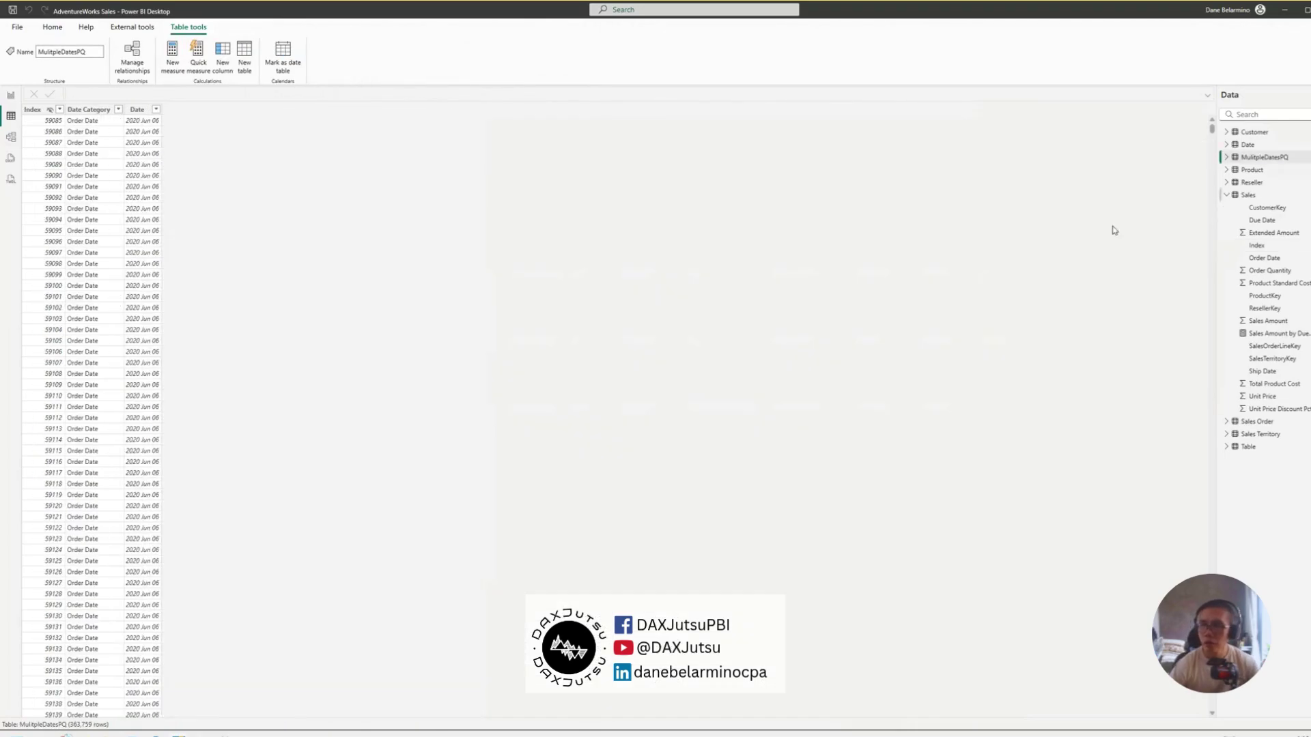
click(1249, 195)
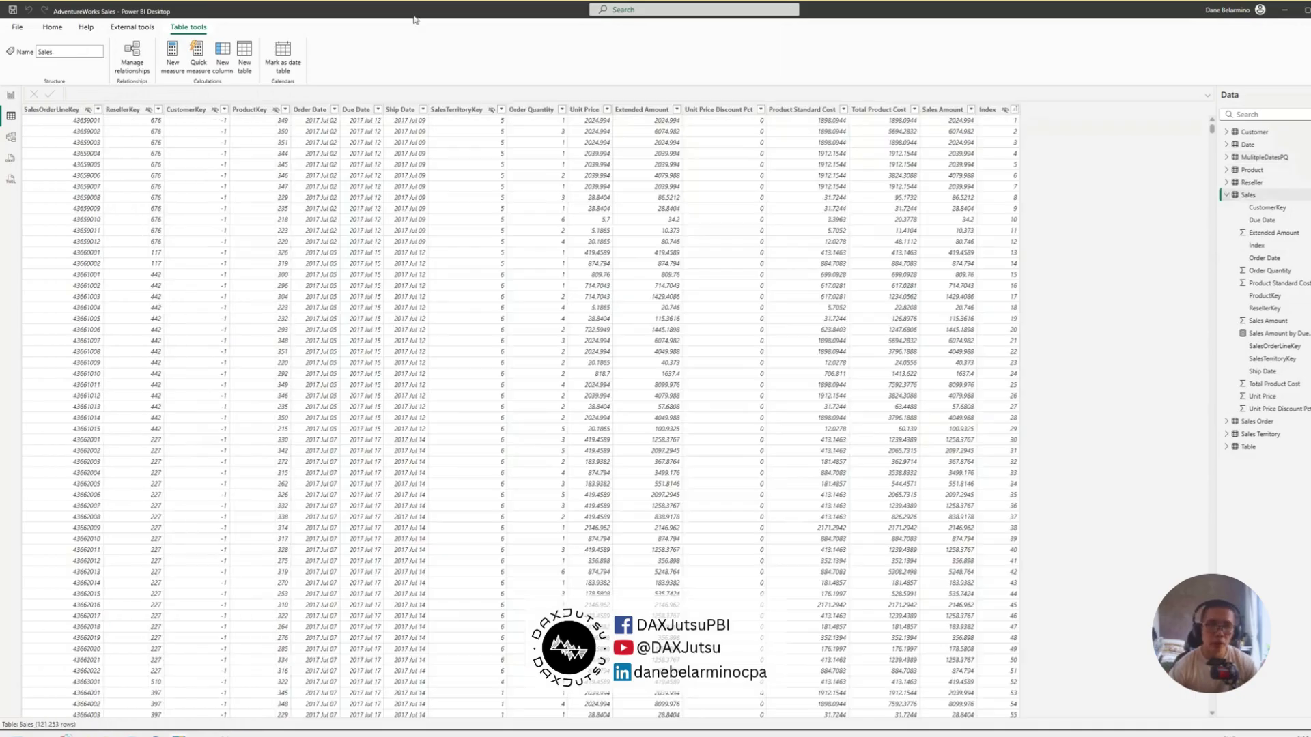
Create the MulitpleDatesDAX table with VAR _order = SELECTCOLUMNS(Sales, "Category", "Order Date", "Date", Sales[Order Date]).
click(242, 56)
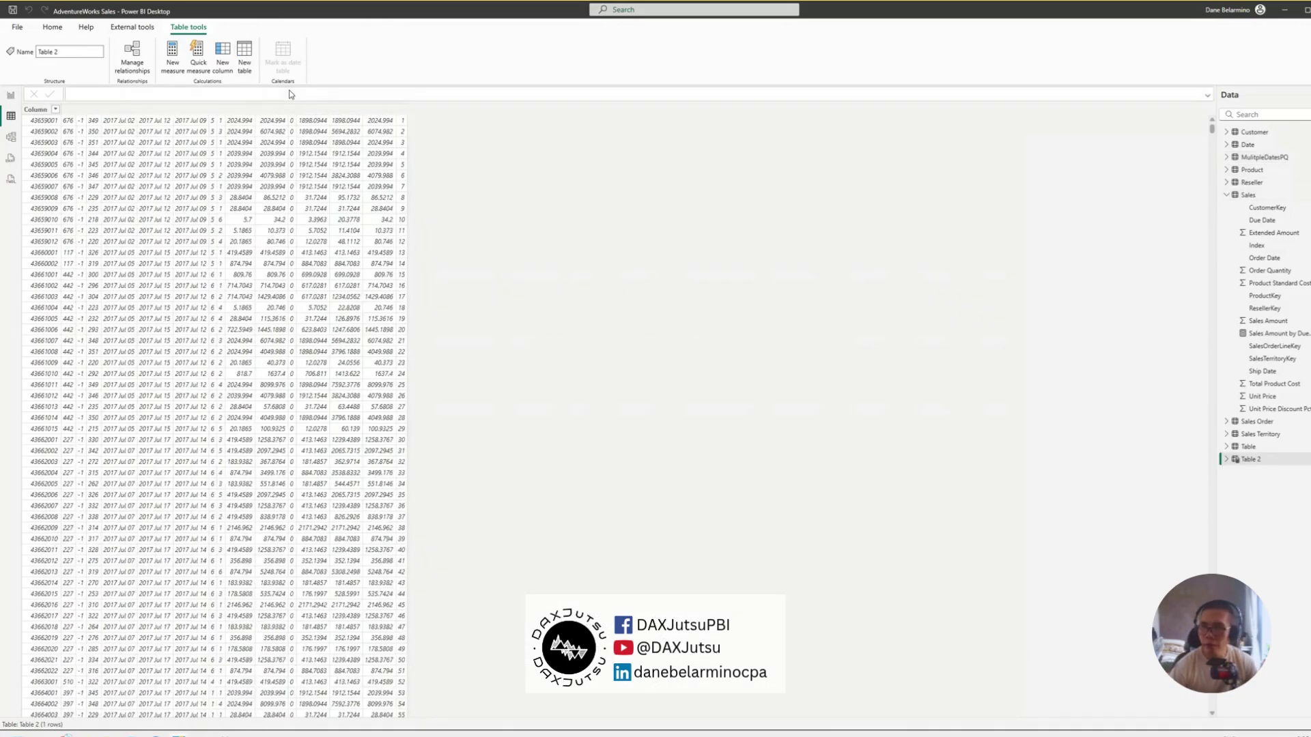
key(ctrl+v)
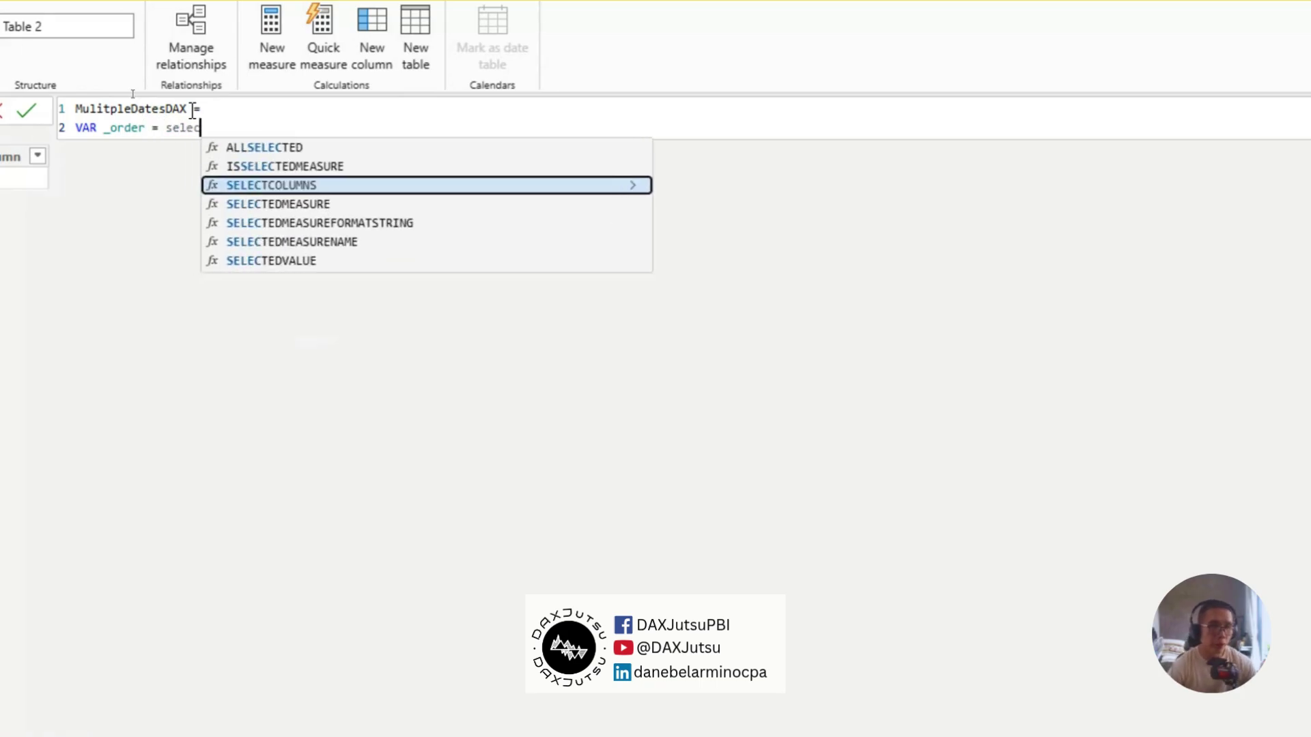
key(Tab)
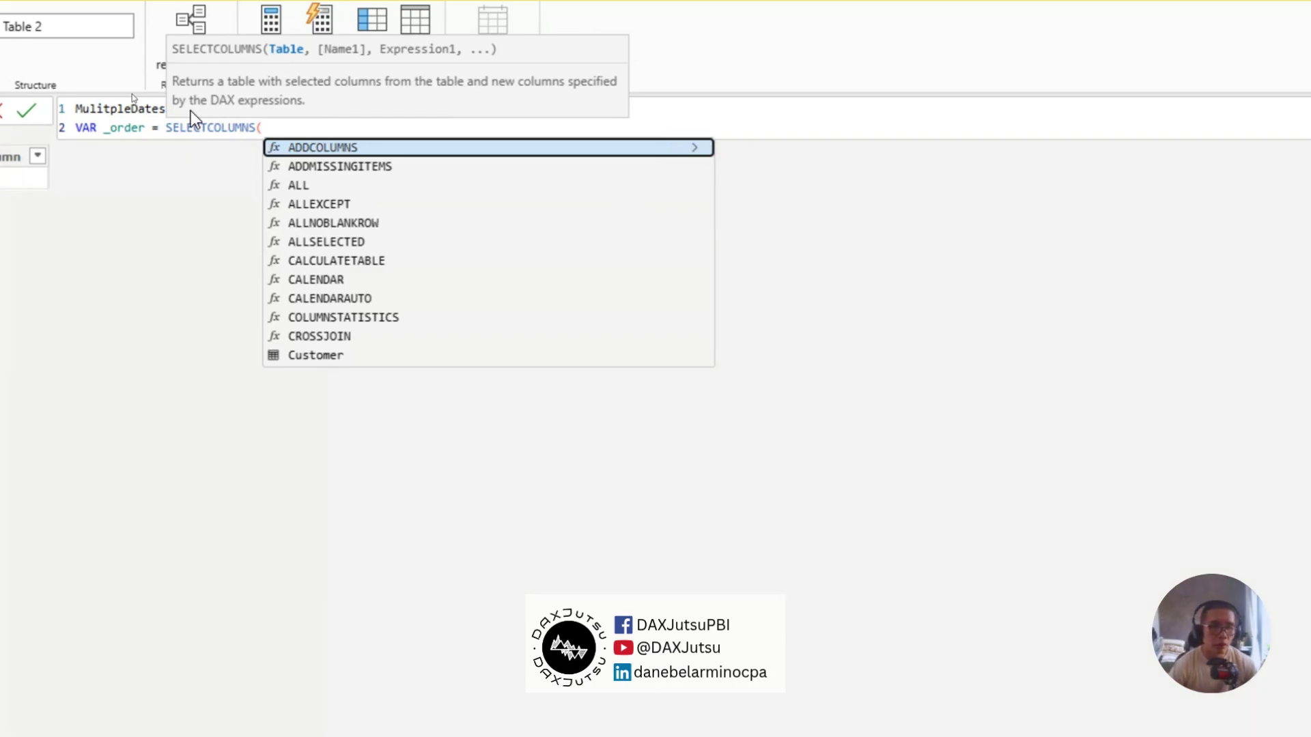
text(sales)
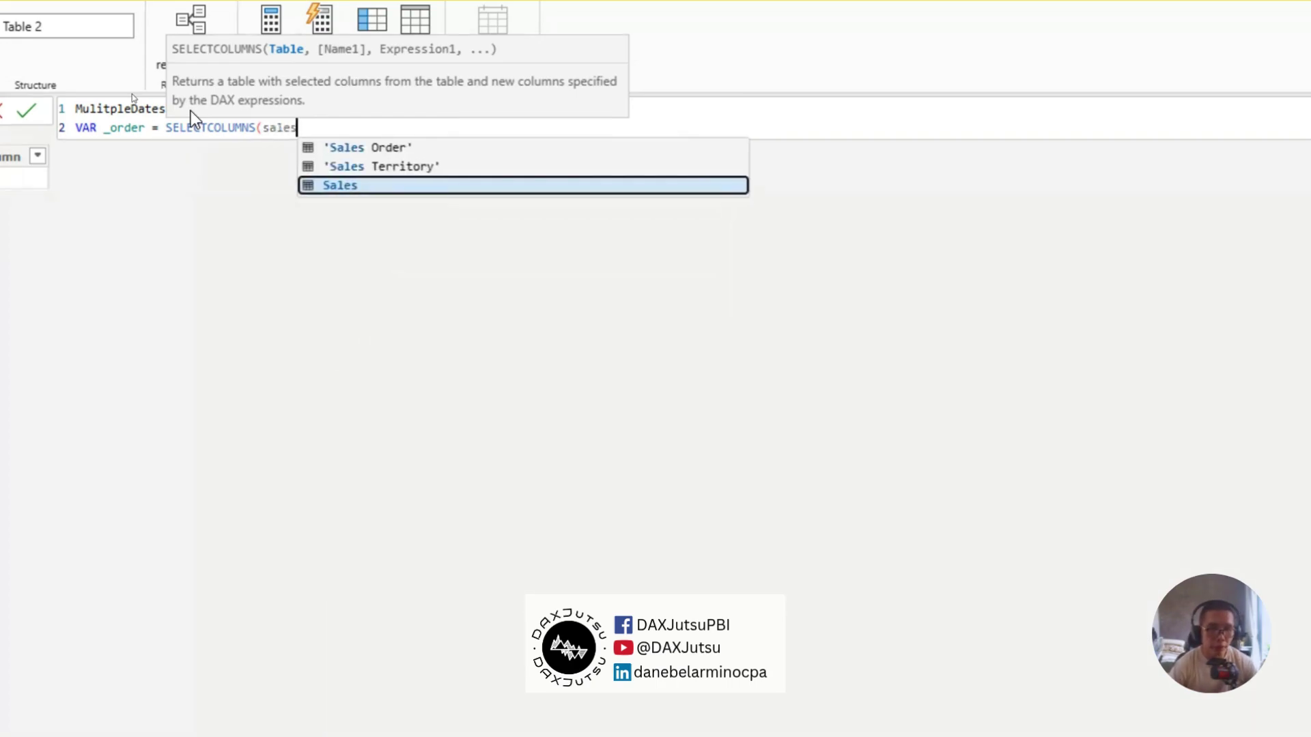
key(Tab)
text(, ")
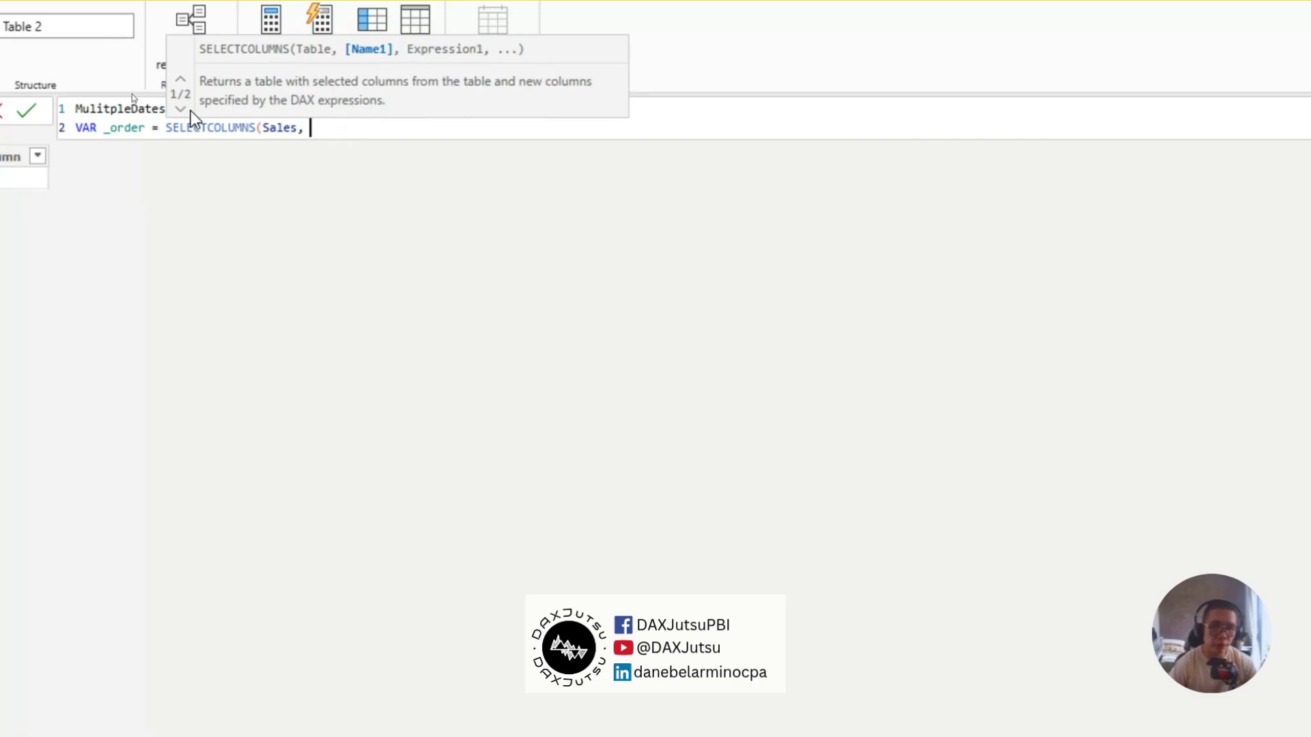
text("Category", ")
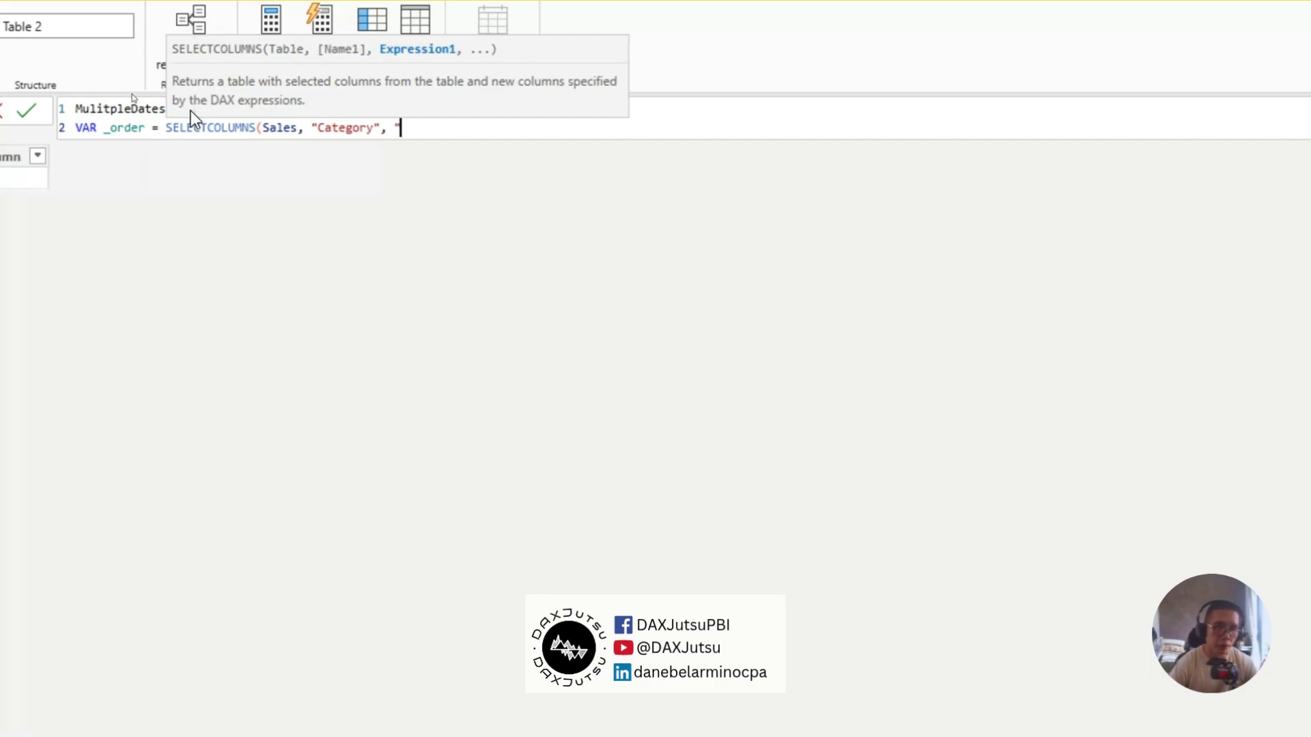
text(Order )
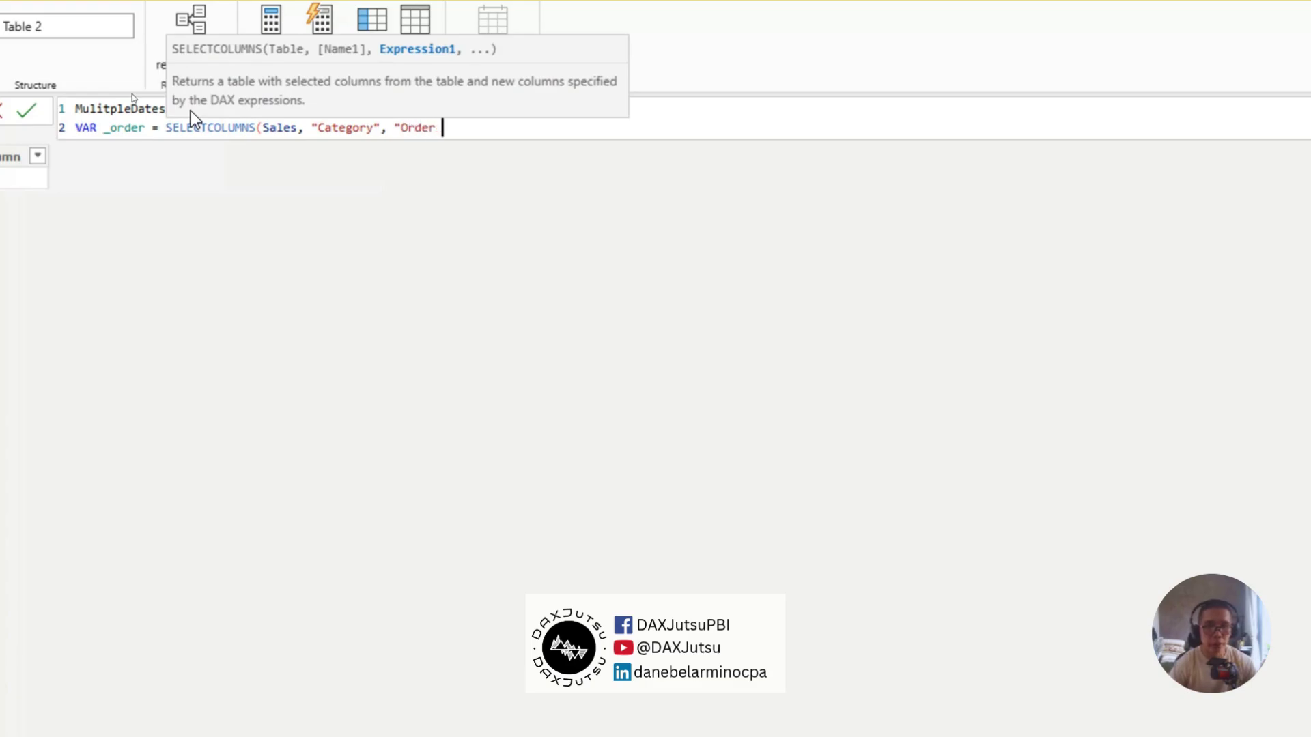
text(Date",)
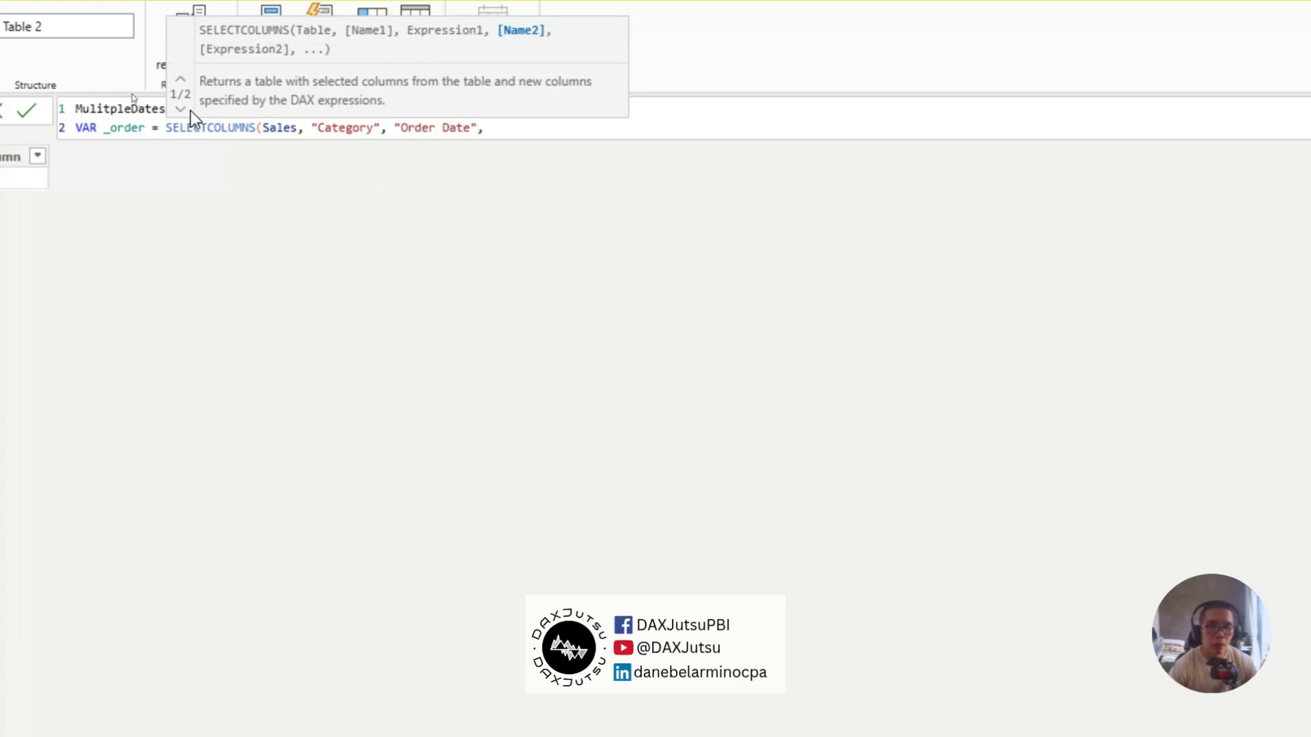
text( "Date)
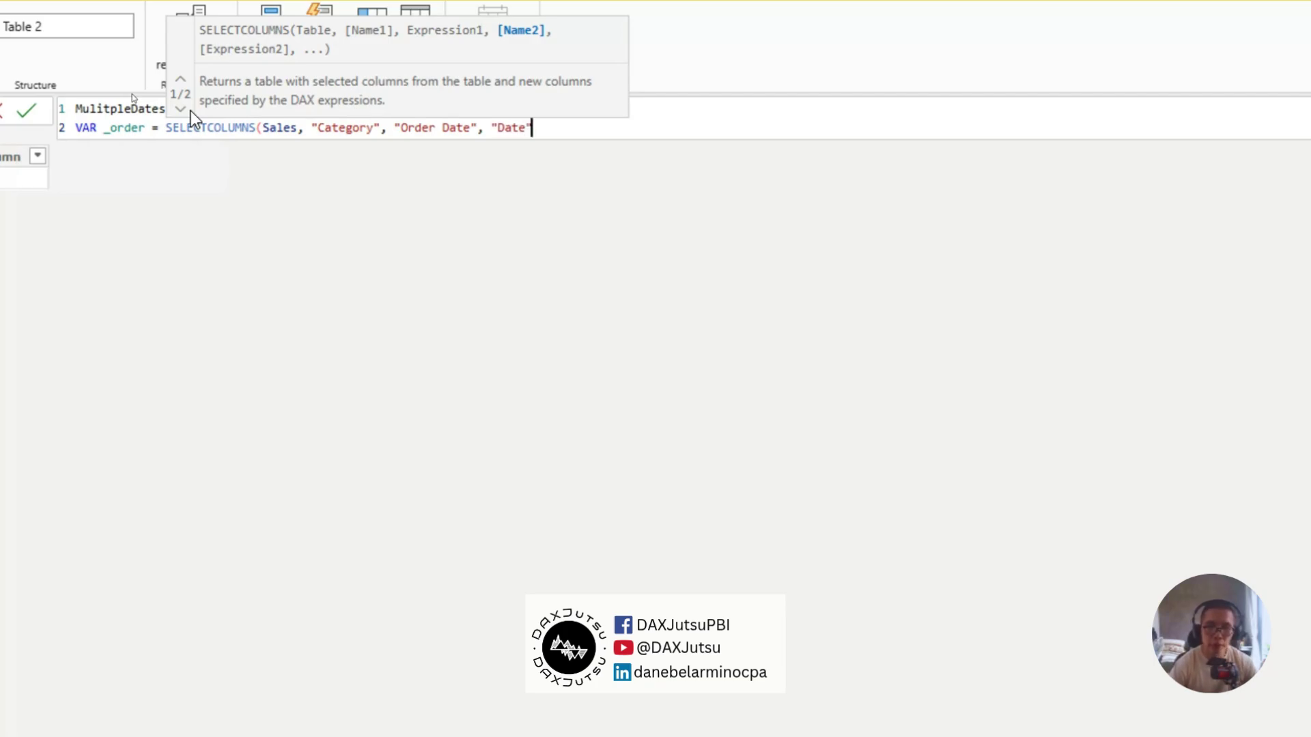
text(", order)
key(Tab)
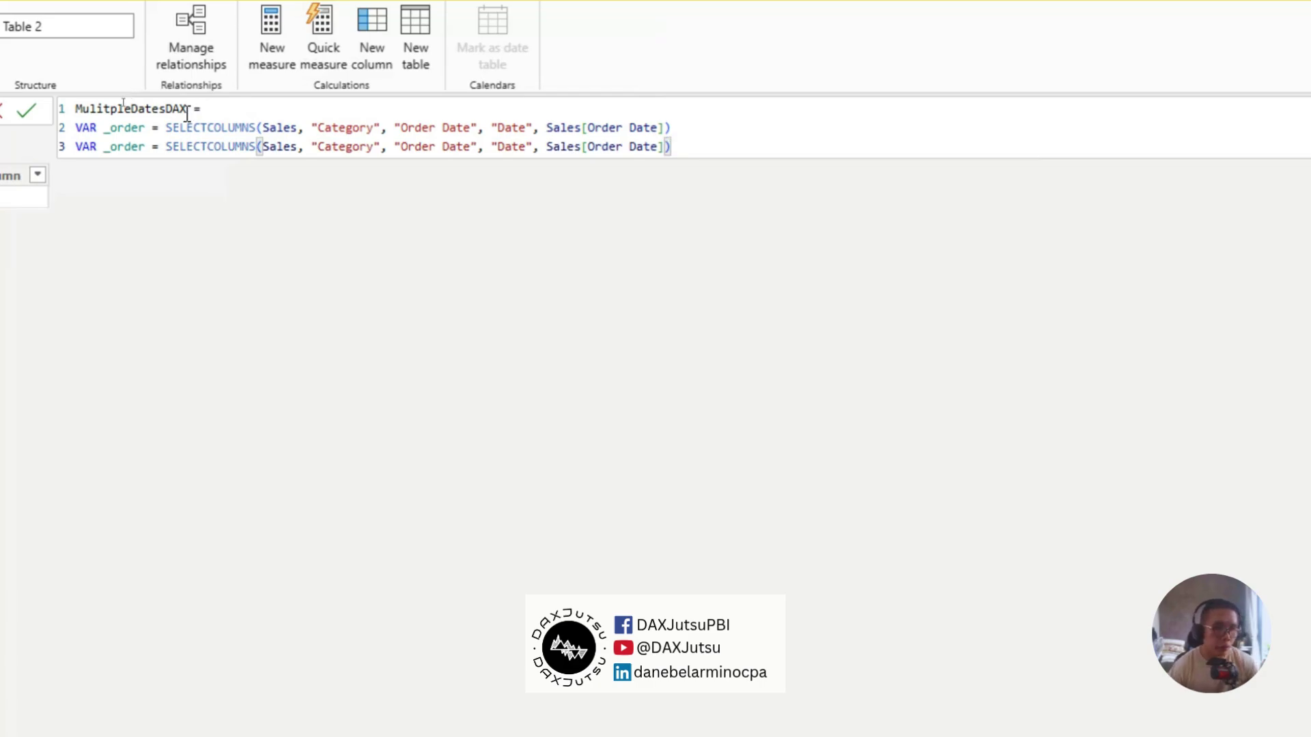
Turn the duplicated line into a _ship variable with Category "Ship Date" and Sales[Ship Date].
drag(111, 147, 118, 147)
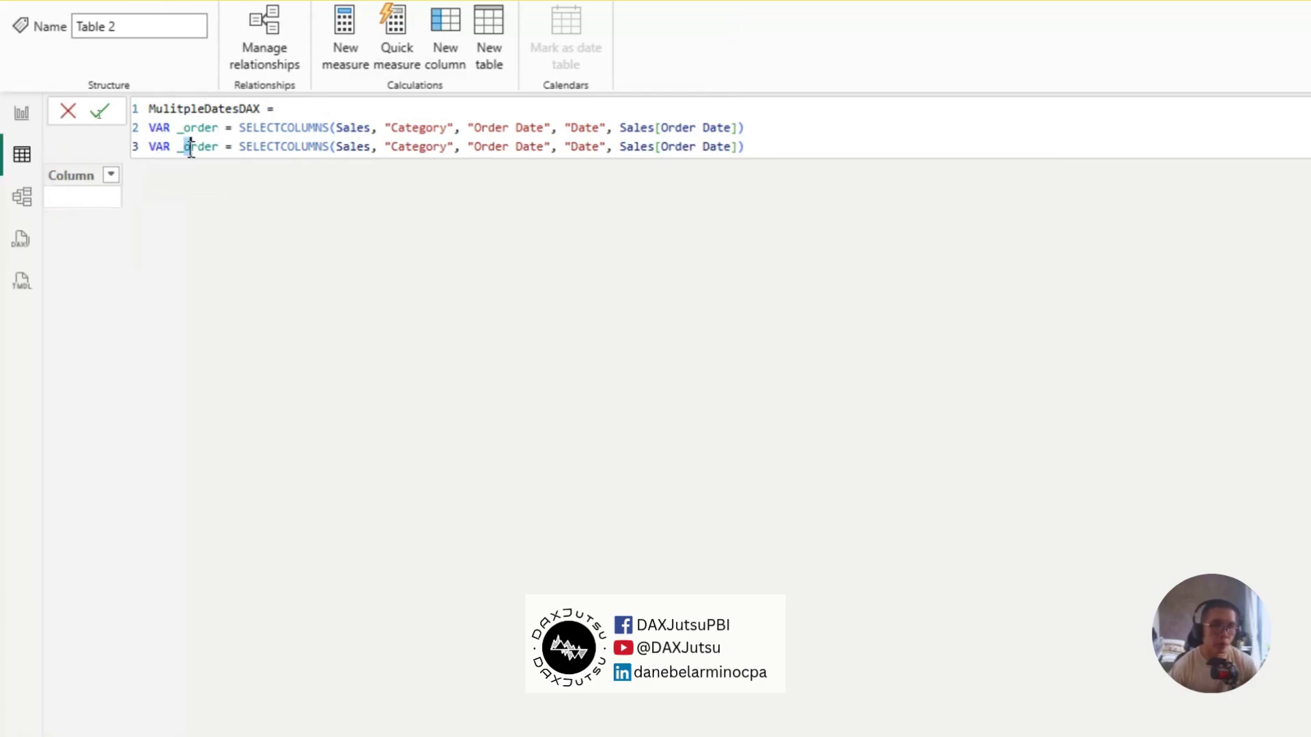
double_click(195, 147)
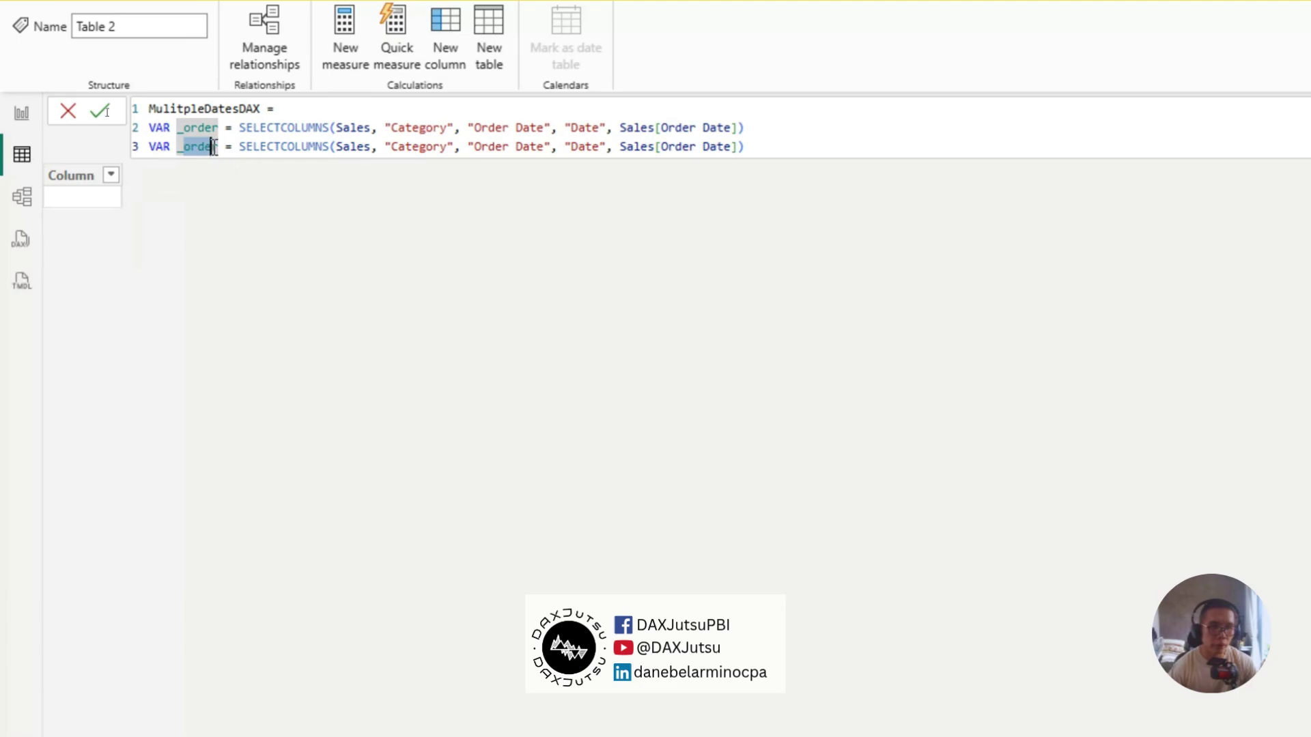
text(_shi)
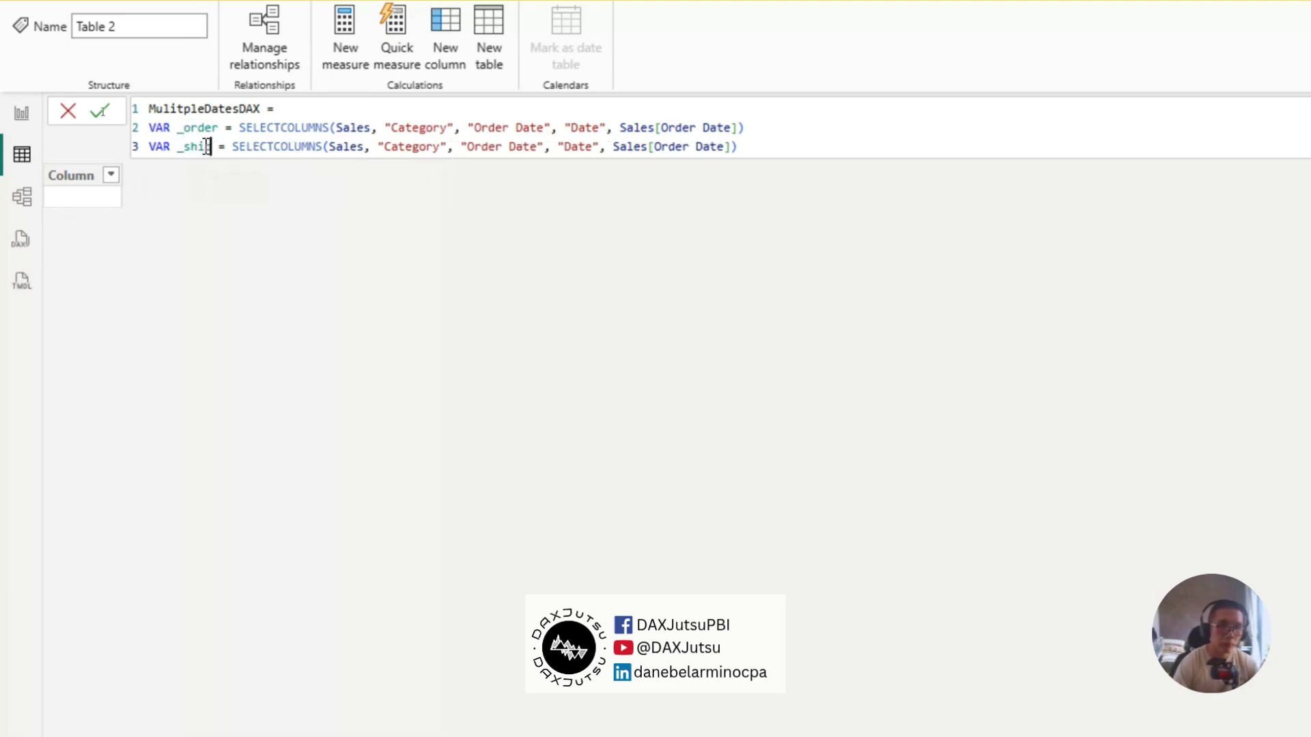
text(p)
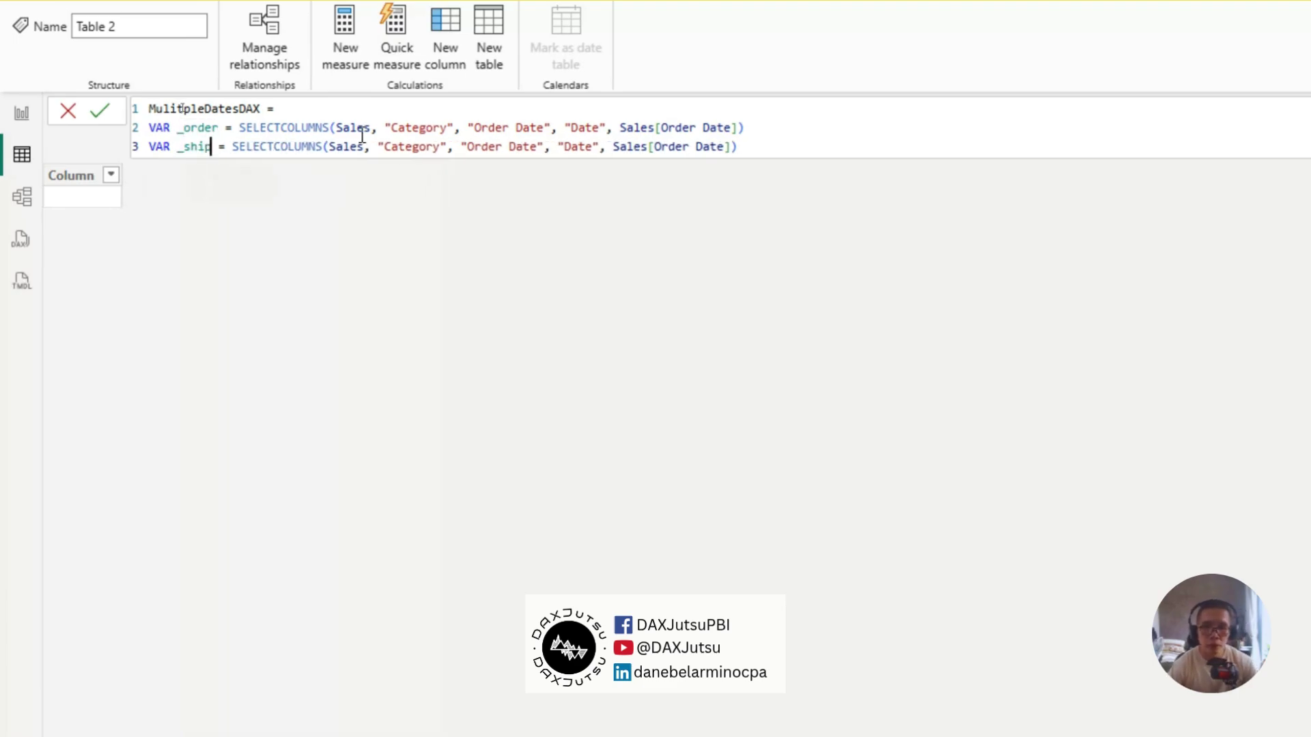
double_click(491, 147)
text(Ship)
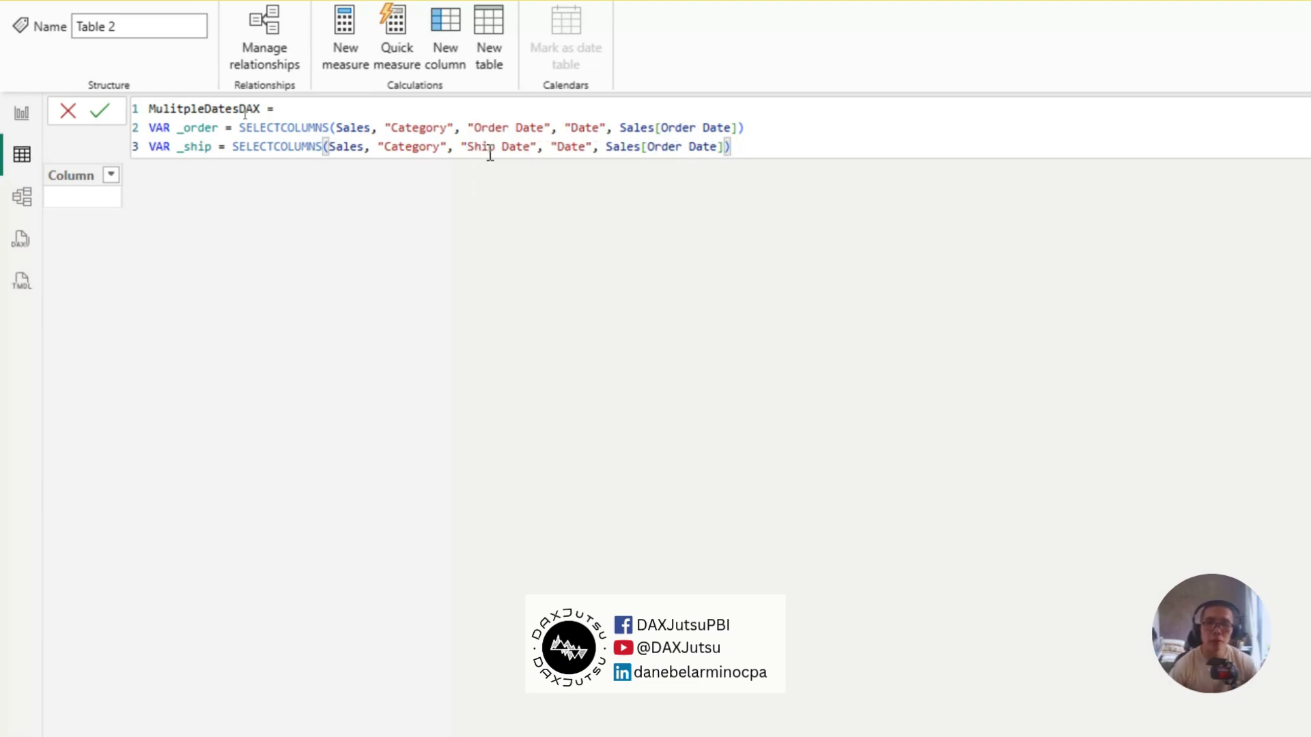
double_click(664, 146)
text(s)
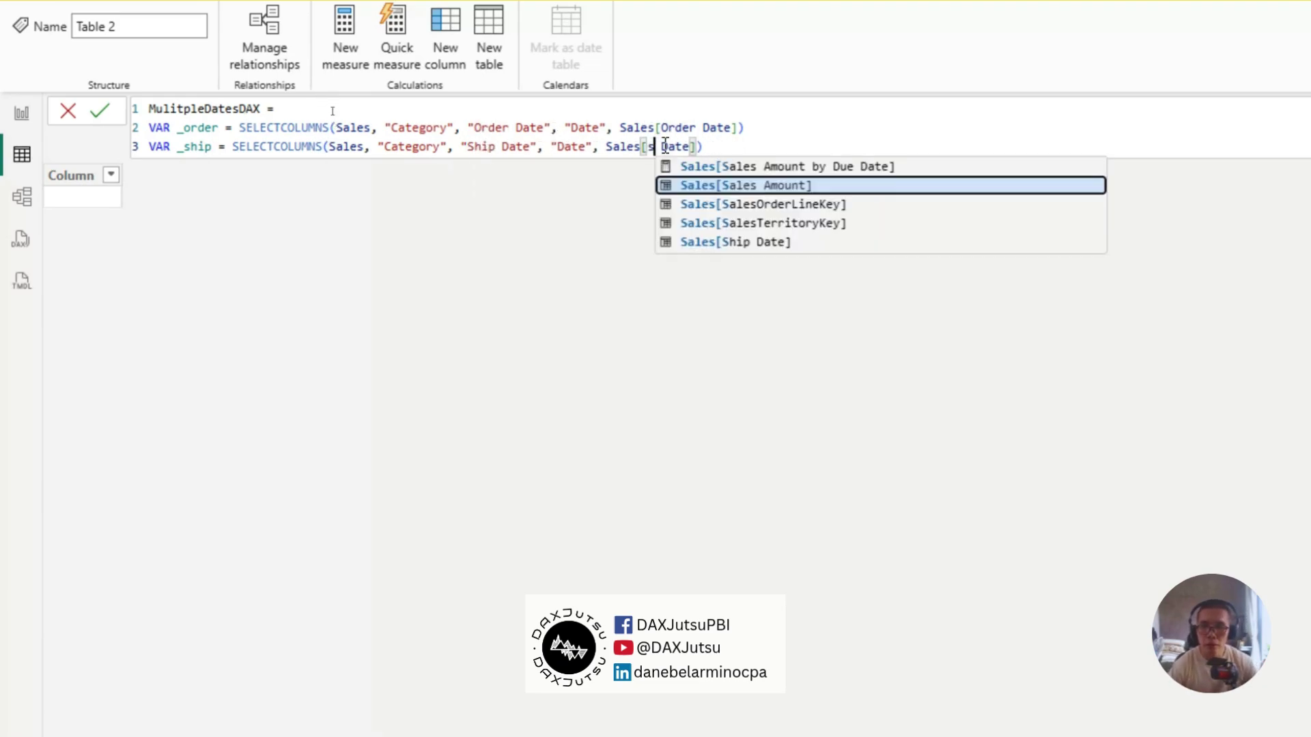
click(785, 243)
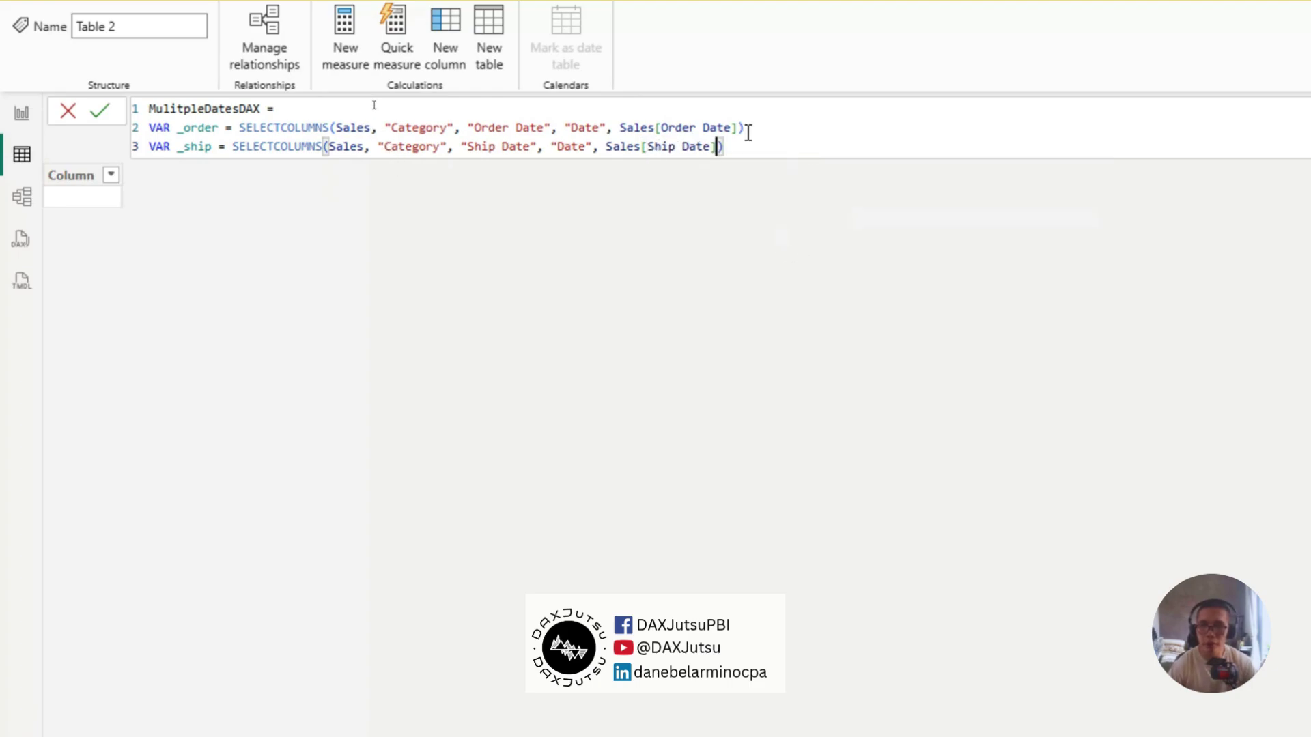
Add a _due variable with Category "Due Date" and Sales[Due Date] on a fourth line.
key(shift+Return)
key(ctrl+v)
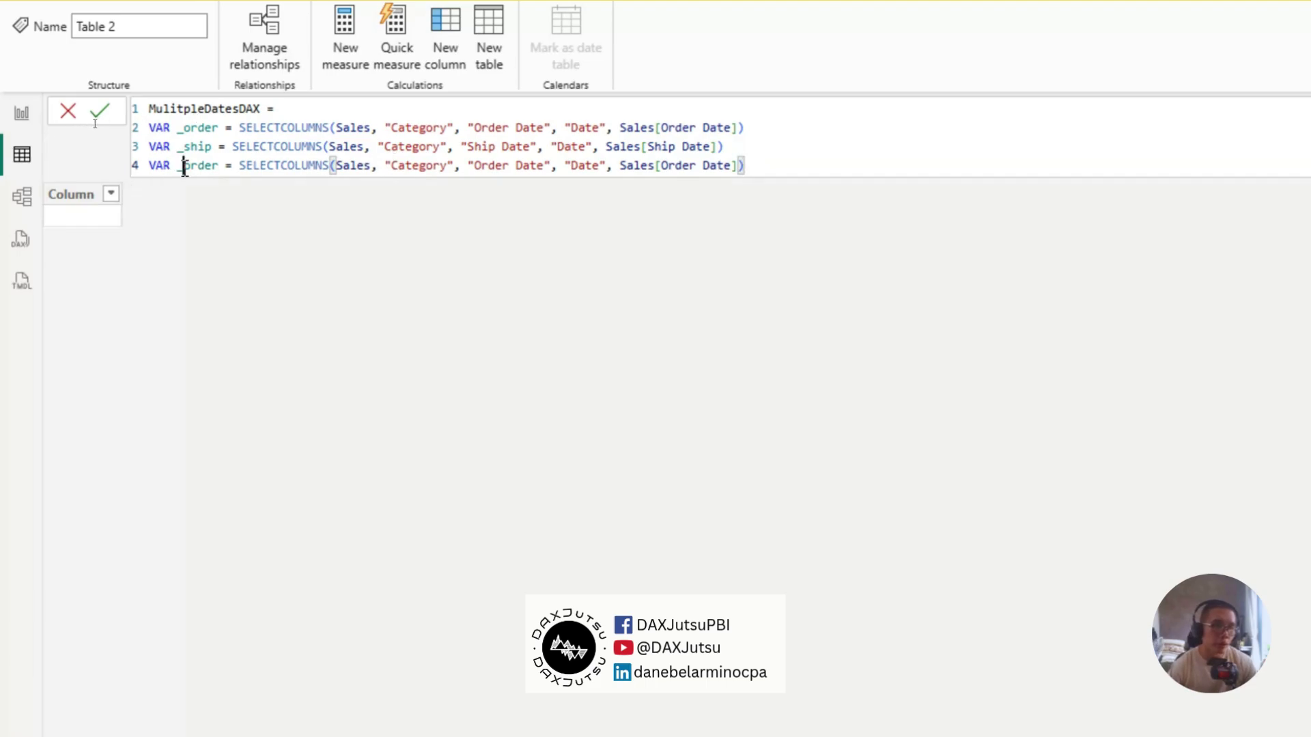
drag(182, 166, 218, 171)
key(BackSpace)
text(d)
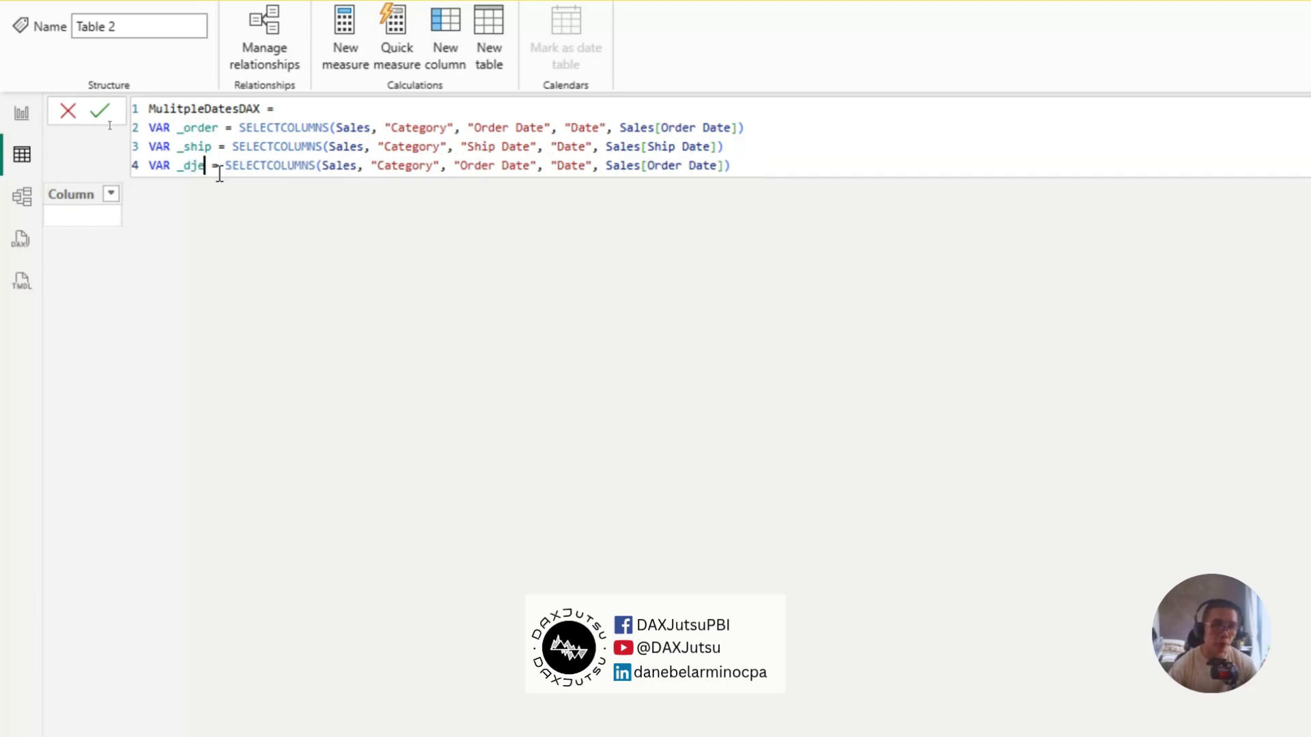
text(ue)
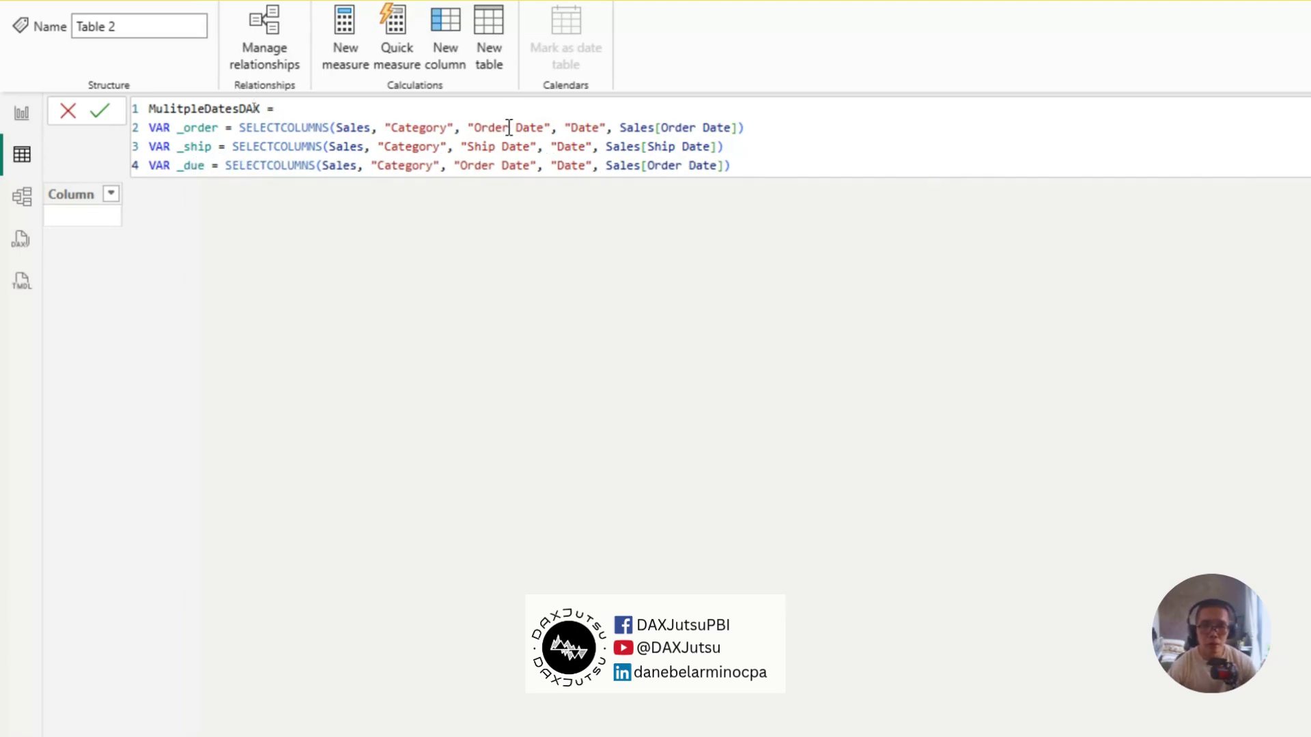
double_click(477, 165)
text(Due)
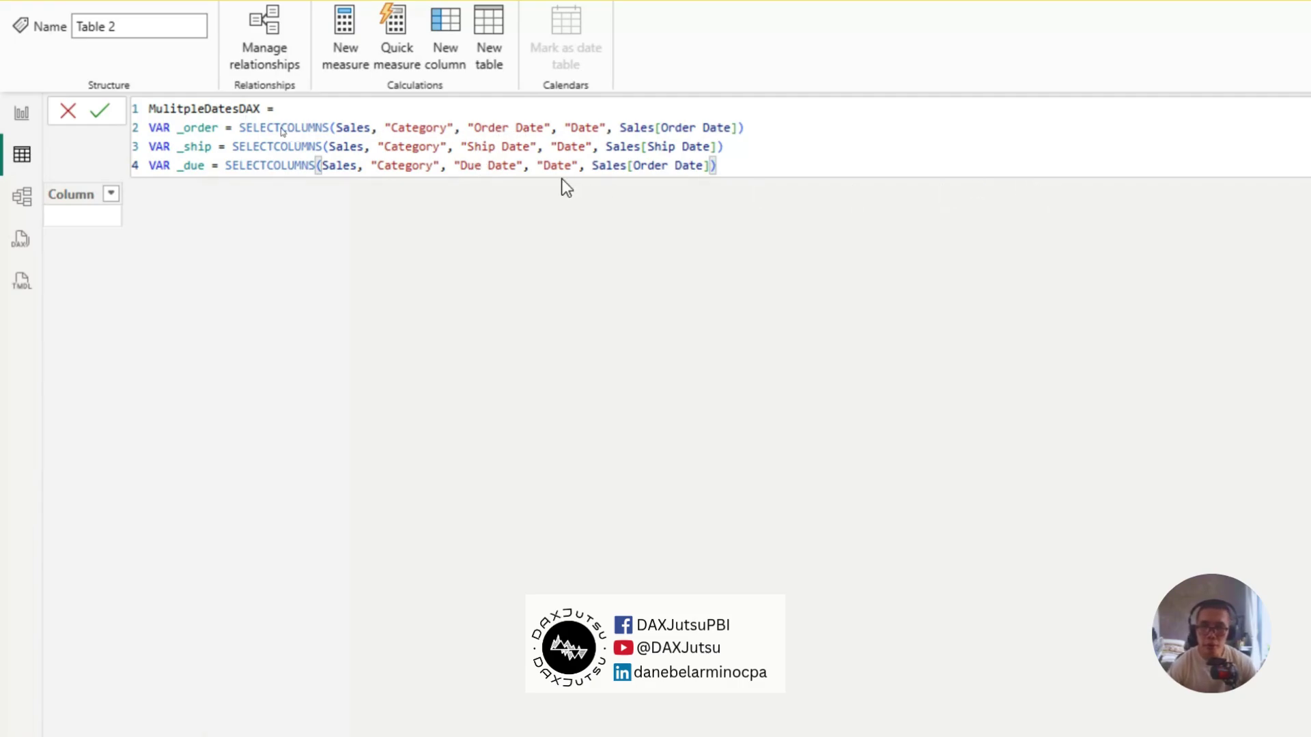
double_click(644, 165)
text(due)
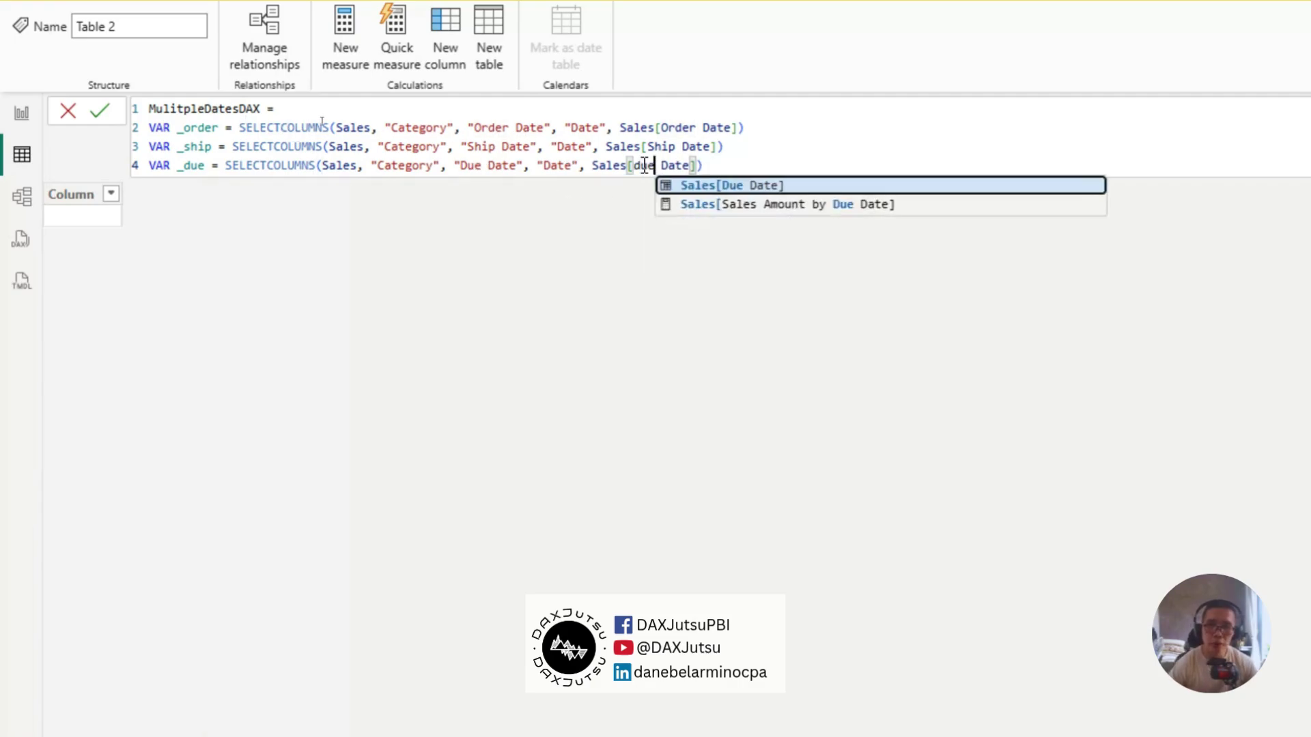
key(Tab)
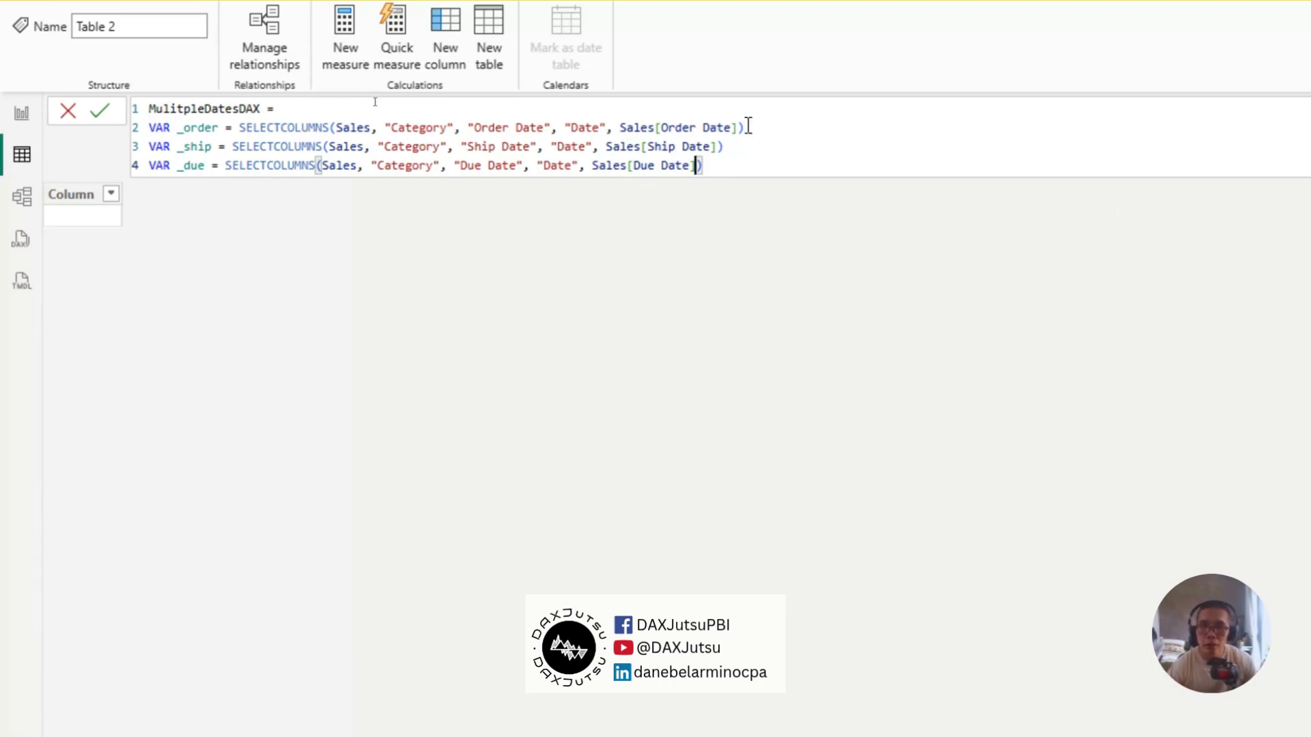
Add "Index", Sales[Index] to the _order variable's SELECTCOLUMNS.
click(469, 128)
text(ne)
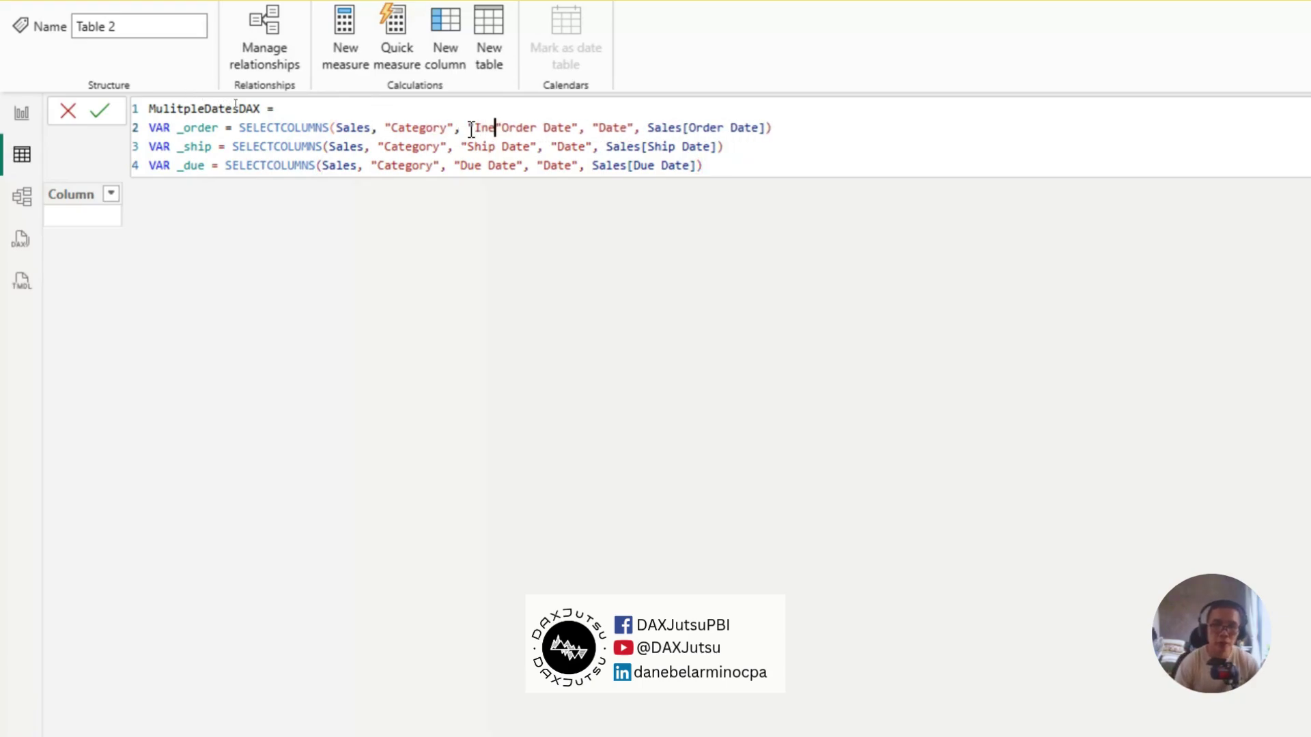
key(BackSpace)
text(dex", )
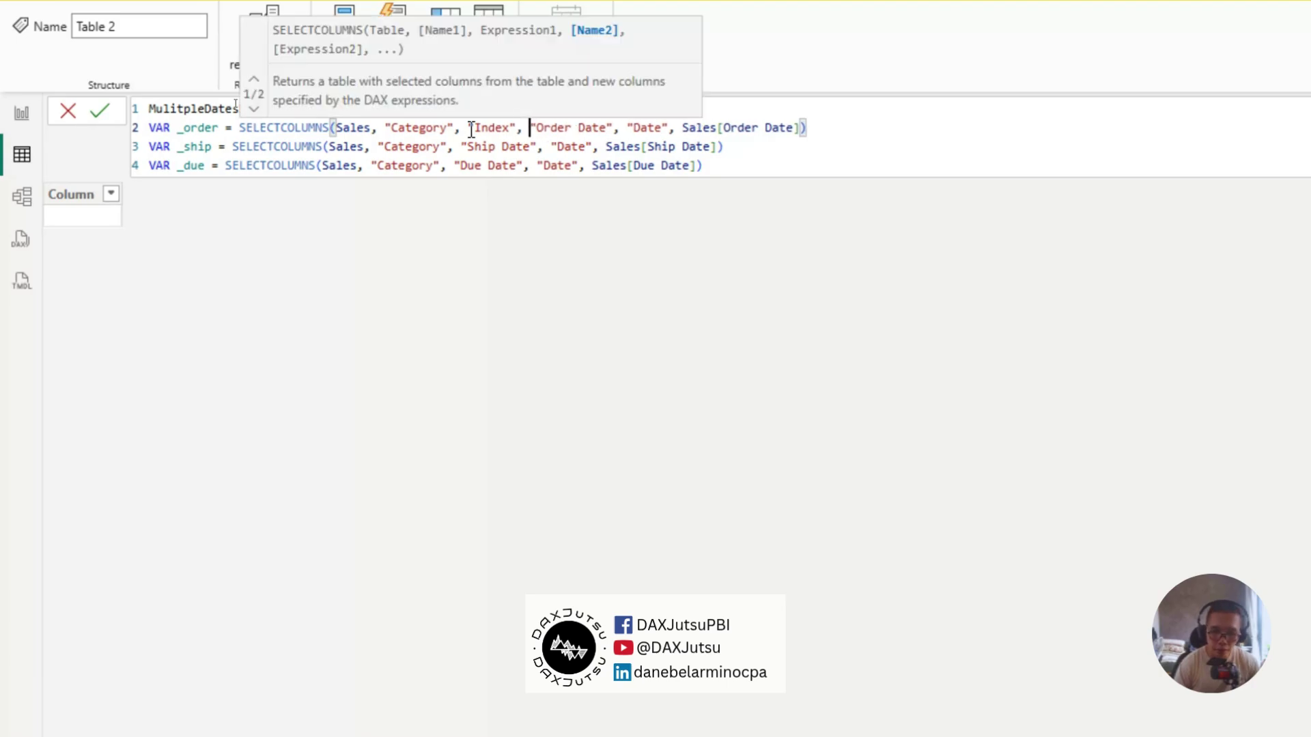
text(index)
key(Down)
key(Down)
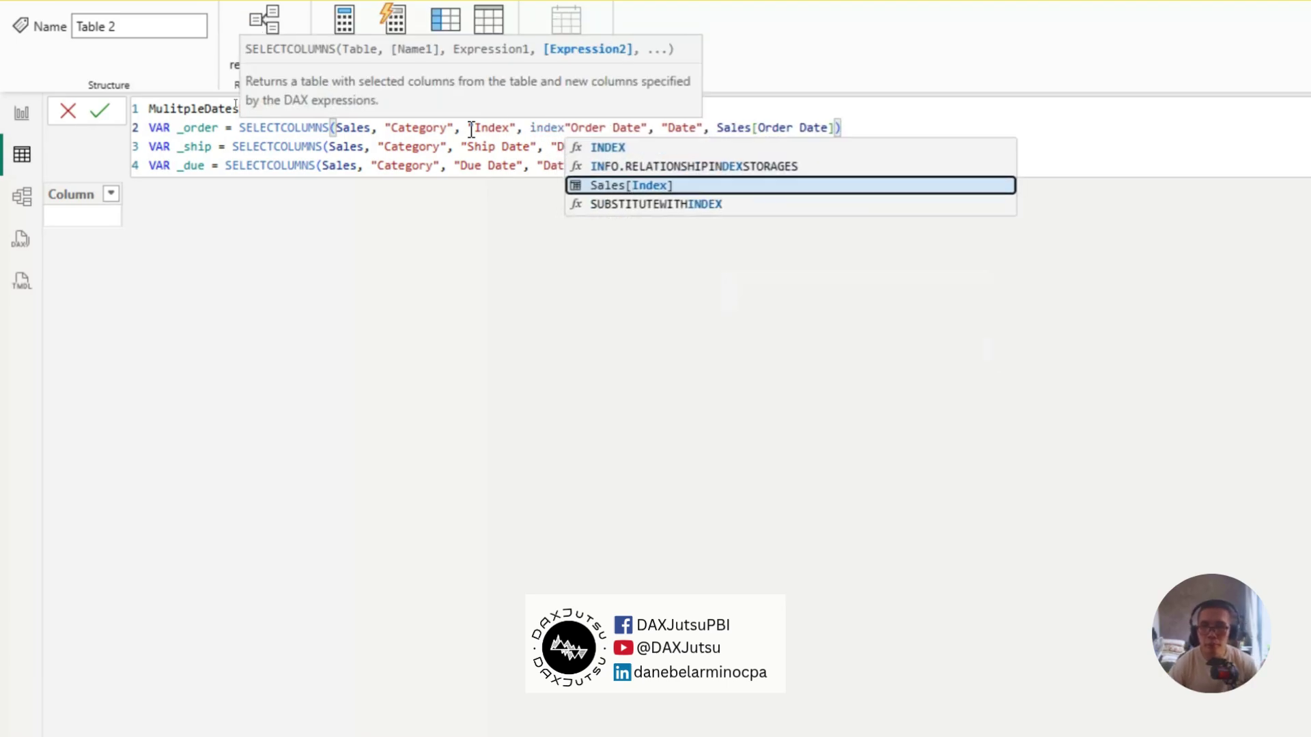
key(Tab)
text(,)
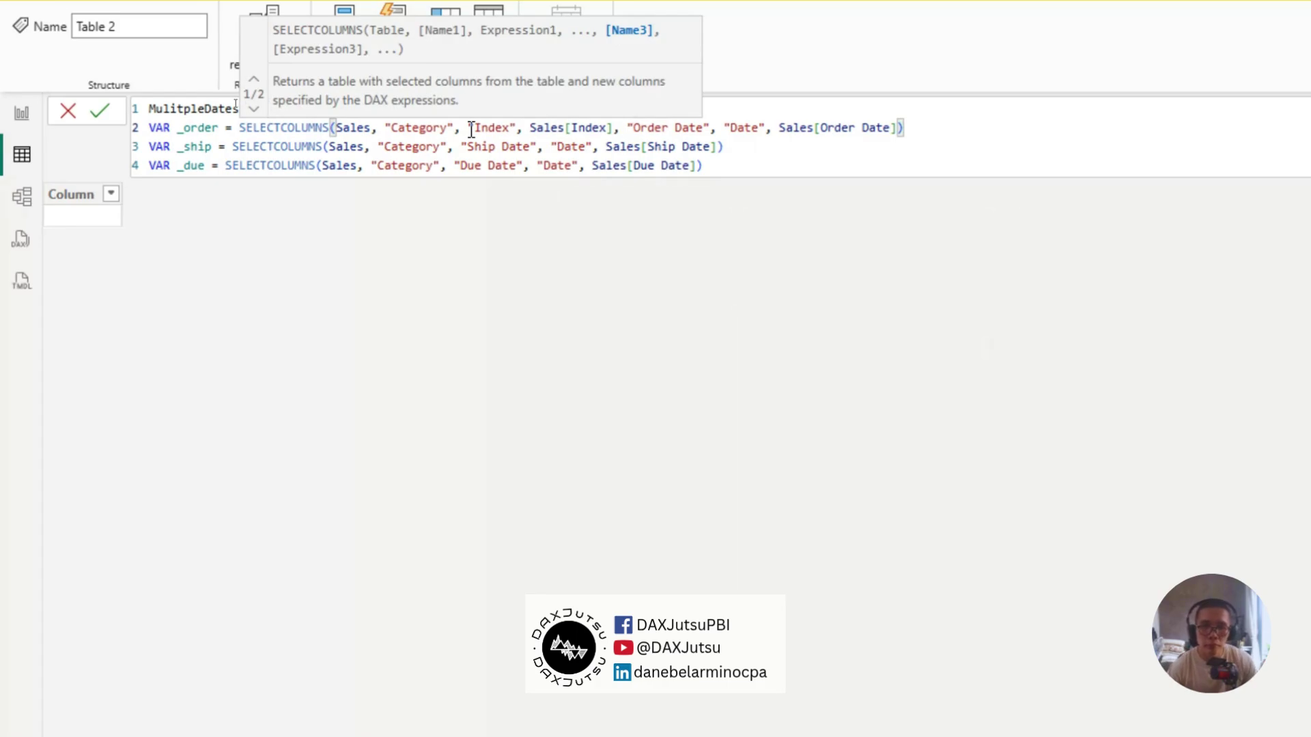
Copy the Index arguments into the _ship and _due lines and add a blank line after them.
drag(463, 125, 623, 121)
key(ctrl+c)
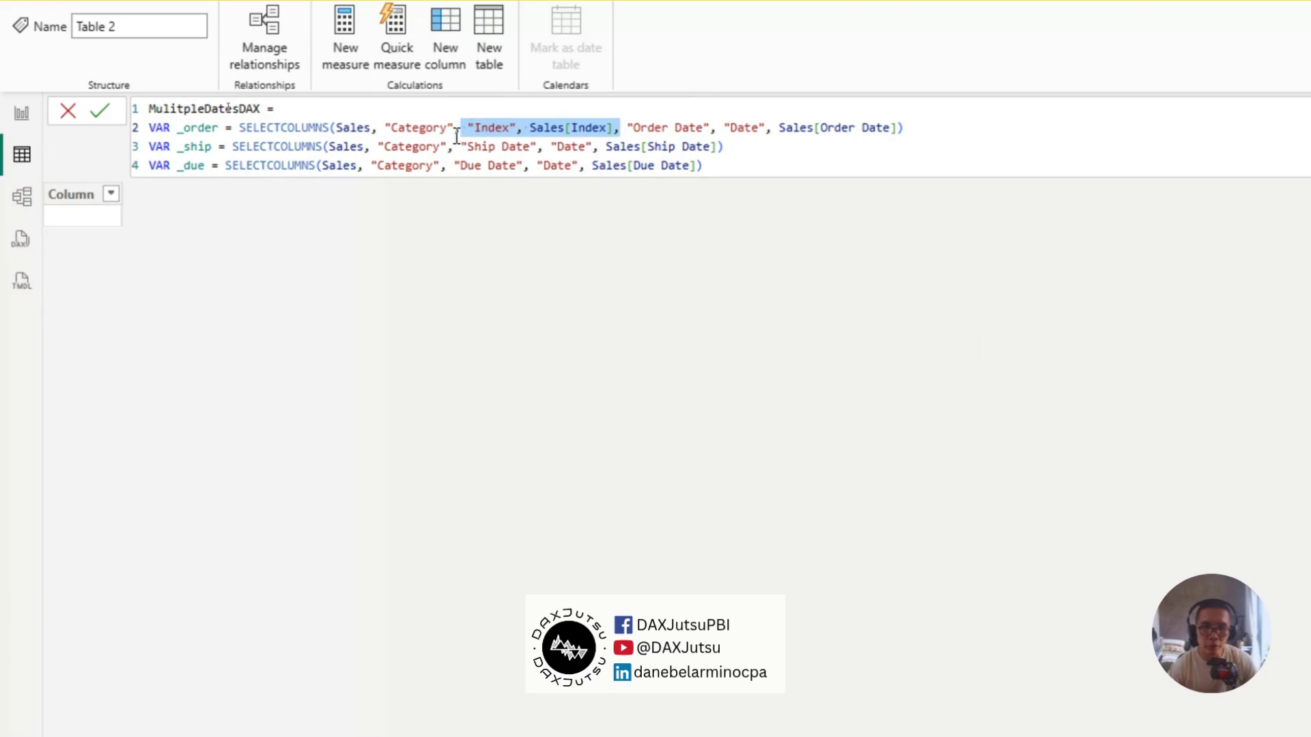
click(460, 146)
key(ctrl+v)
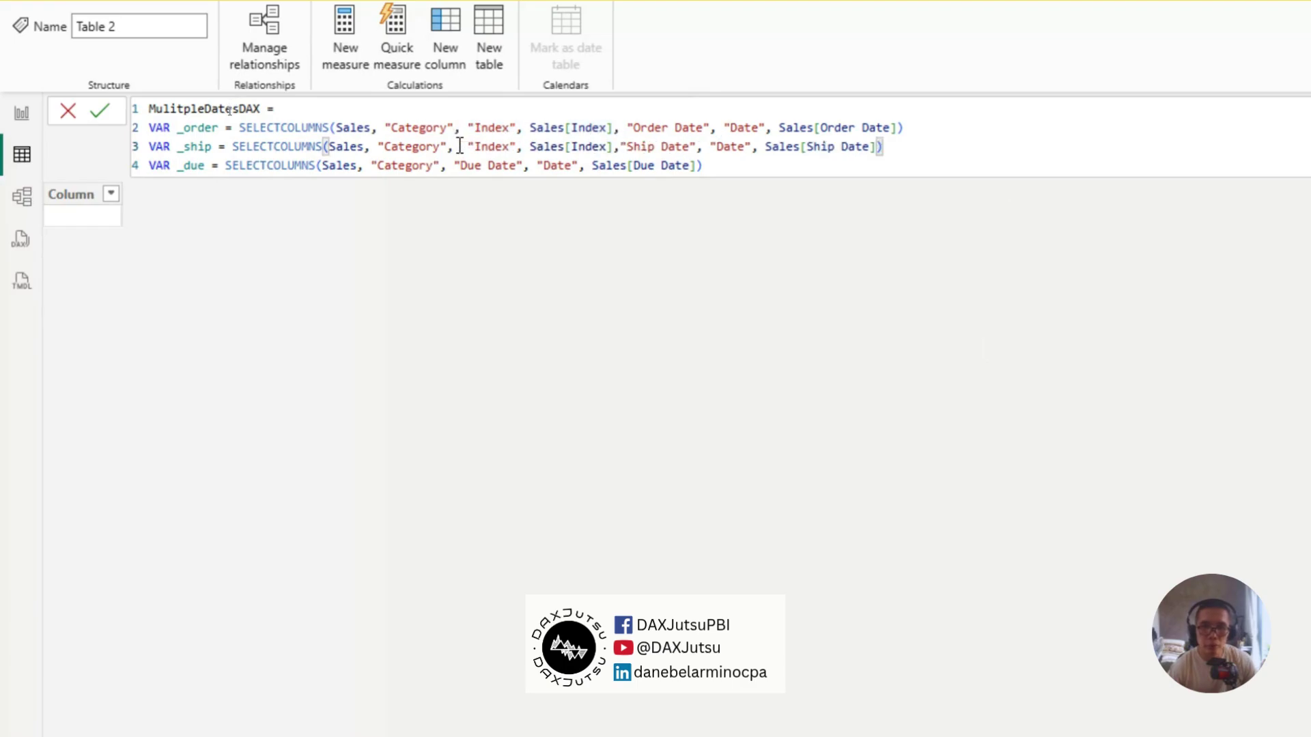
click(448, 165)
key(ctrl+v)
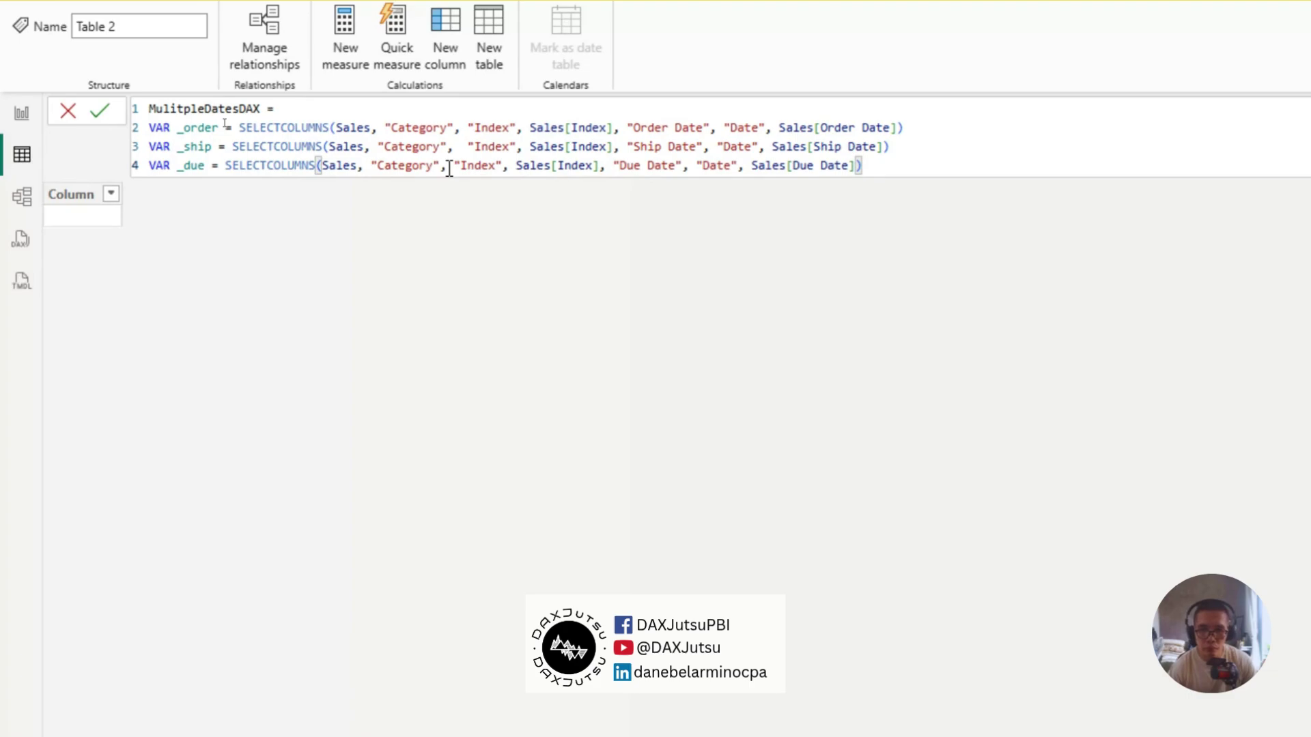
click(951, 166)
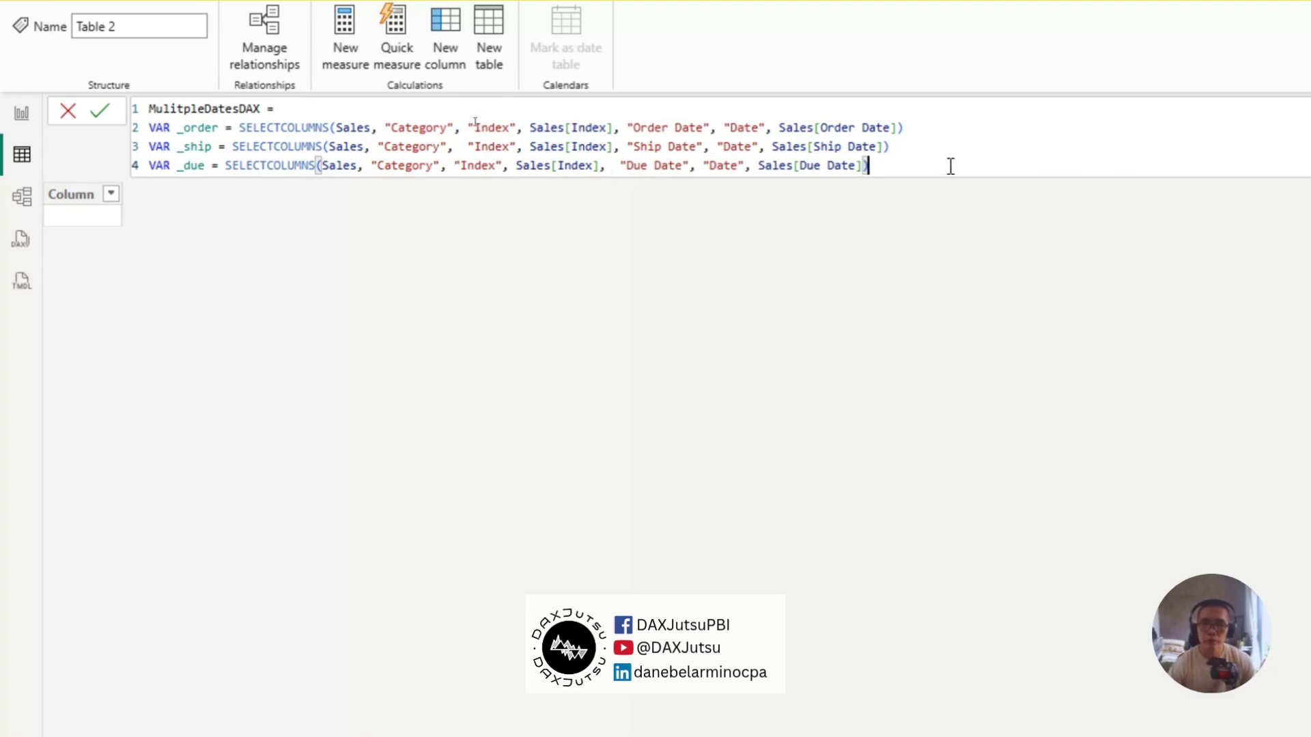
key(Return)
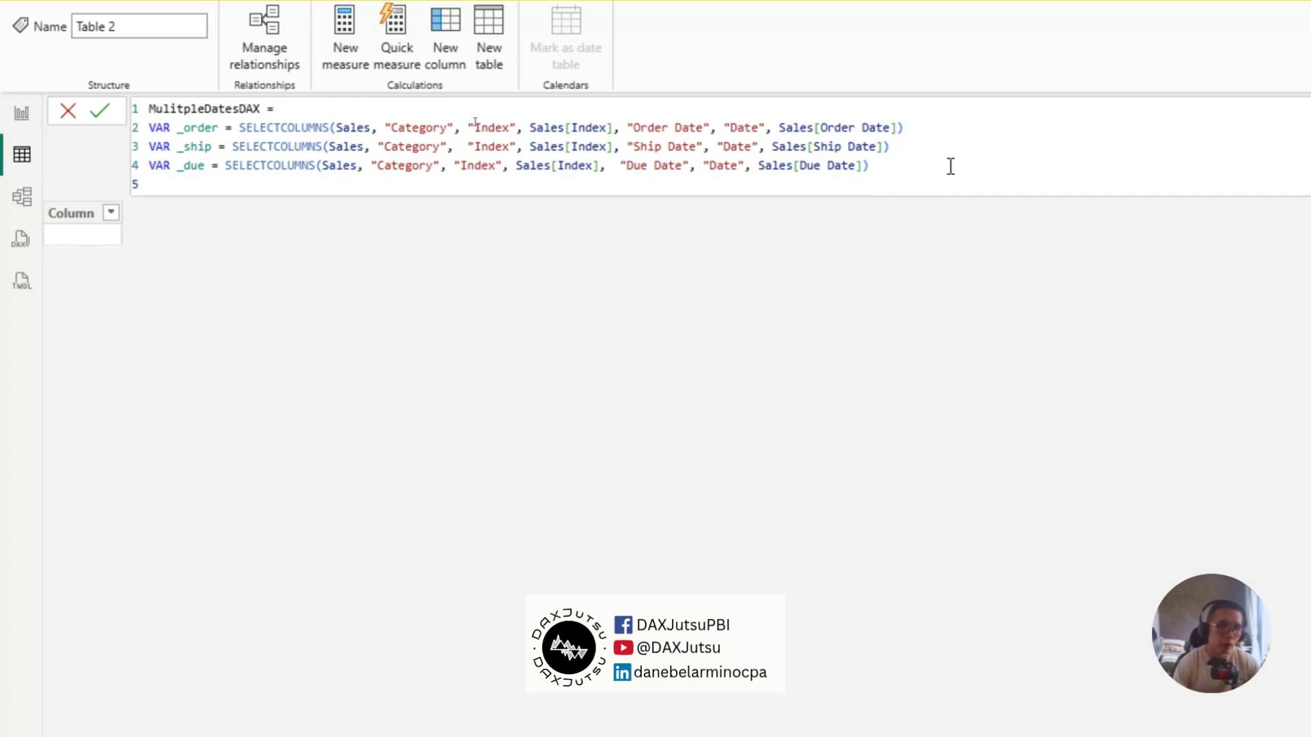
Finish the formula with RETURN UNION(_order, _due, _ship) and commit the table.
text(return)
key(Tab)
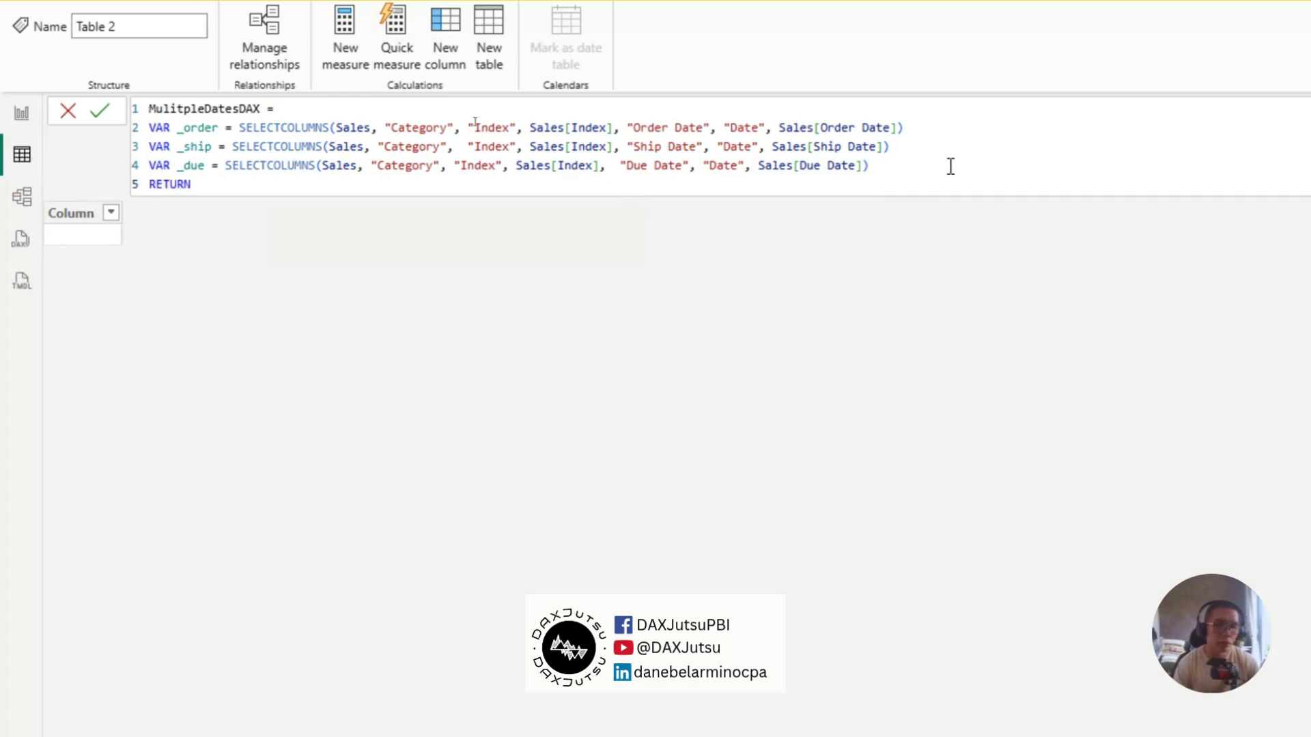
key(Return)
text(union()
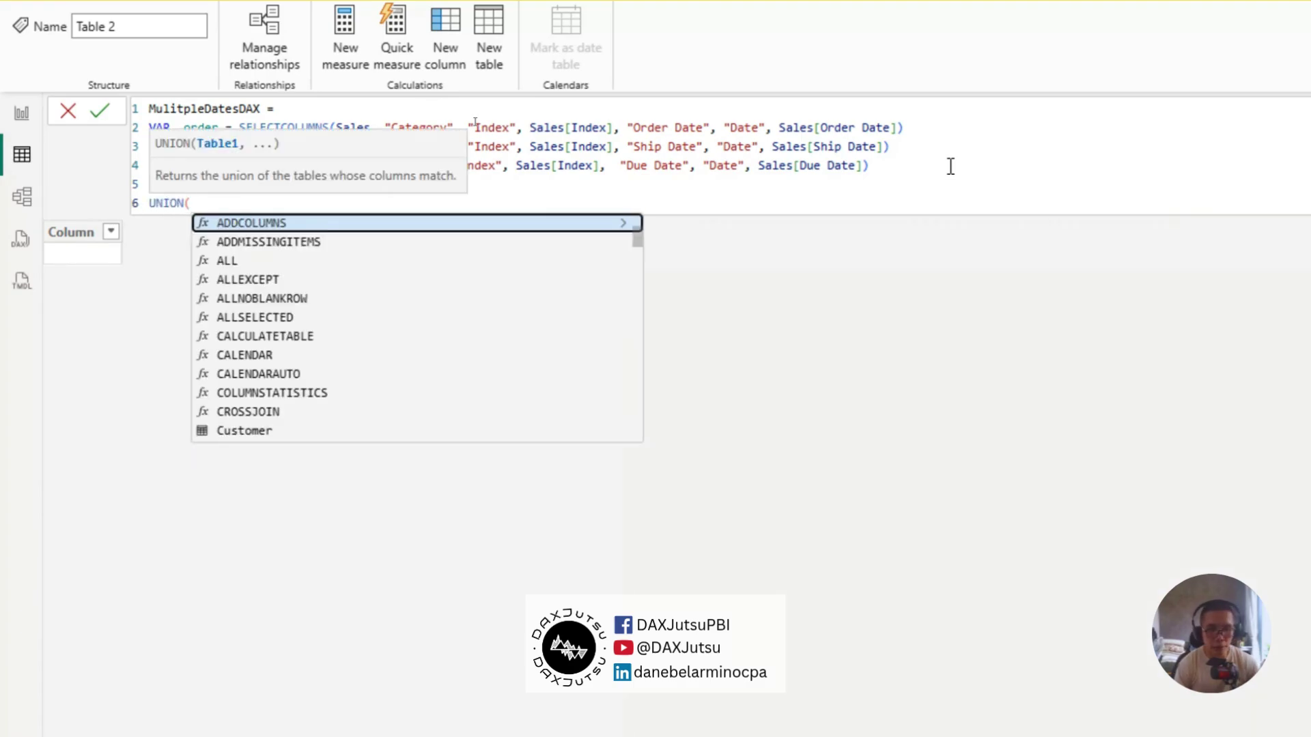
text( _order)
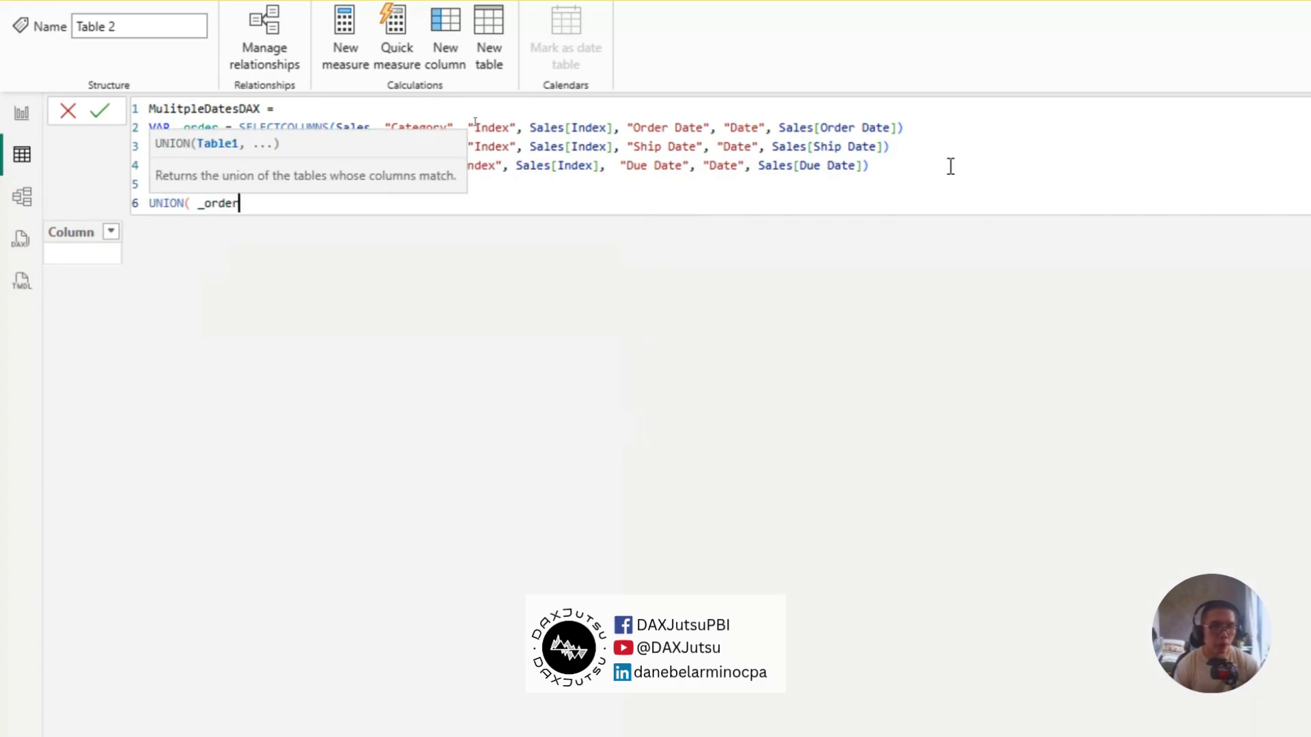
text(, _)
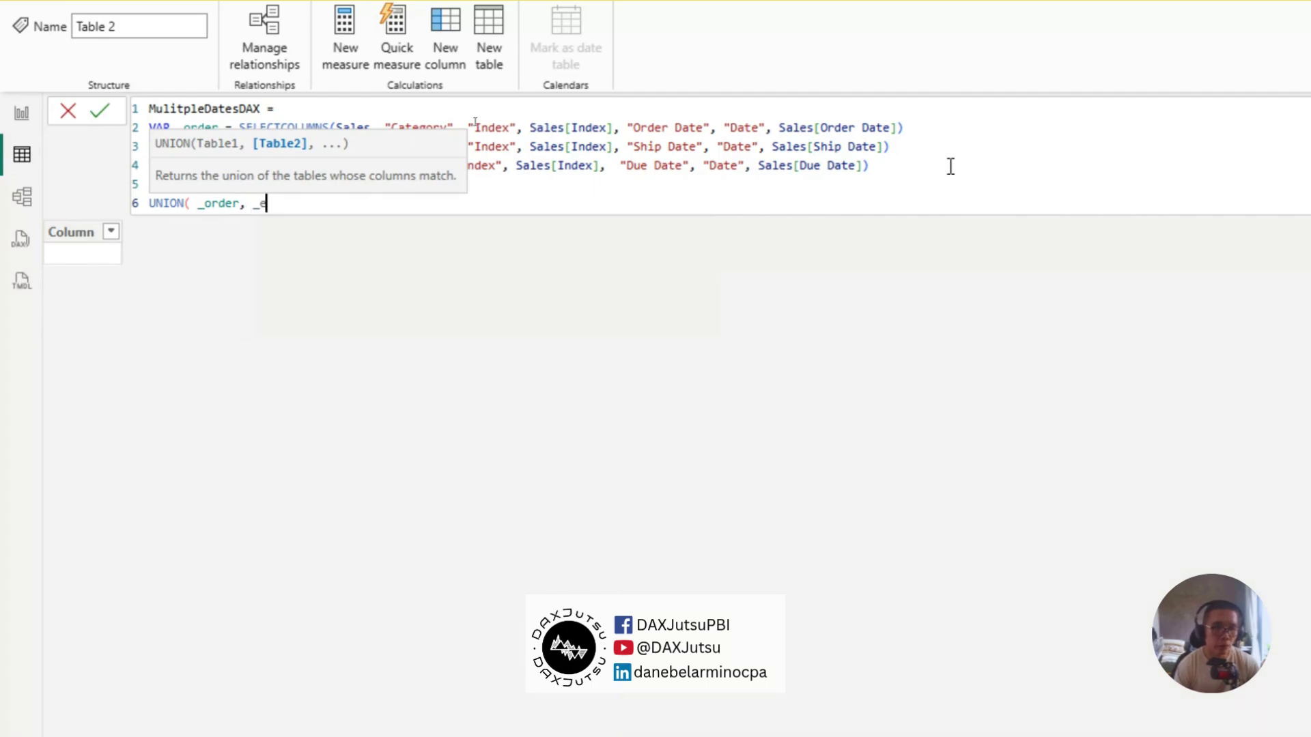
text(due, _s)
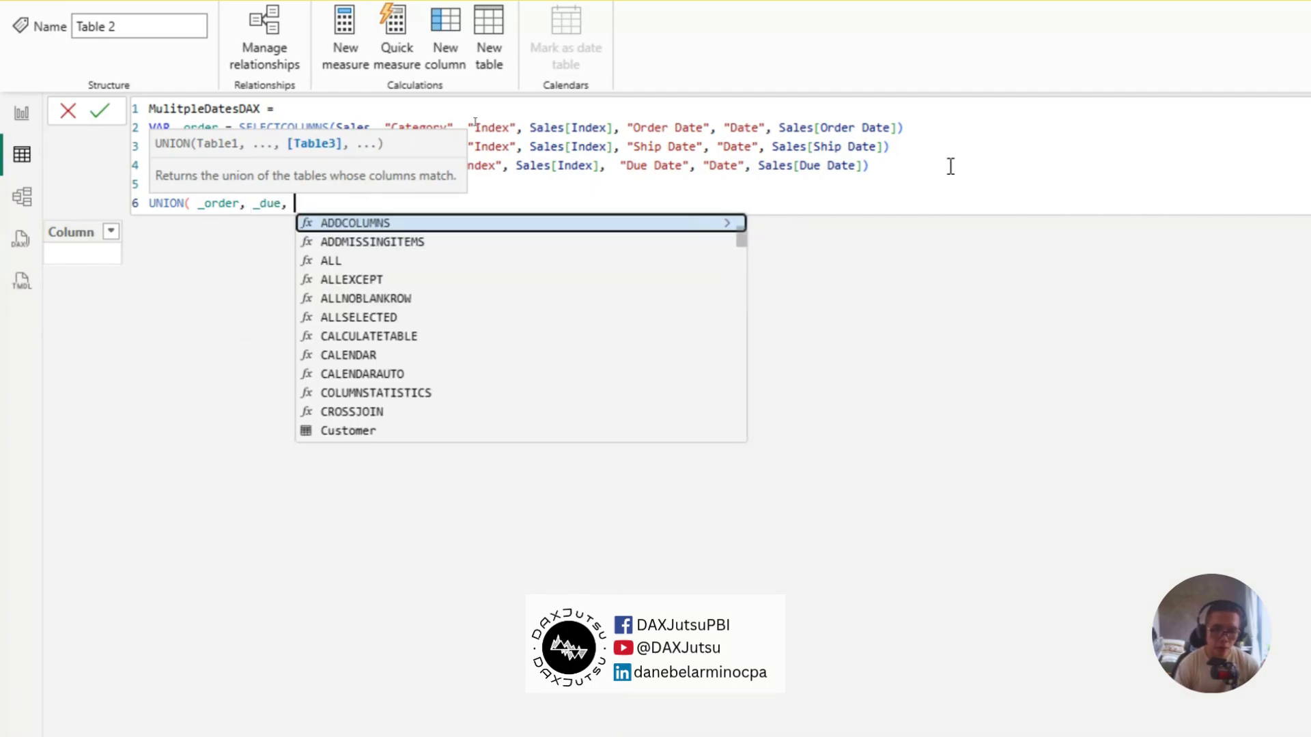
text())
key(Return)
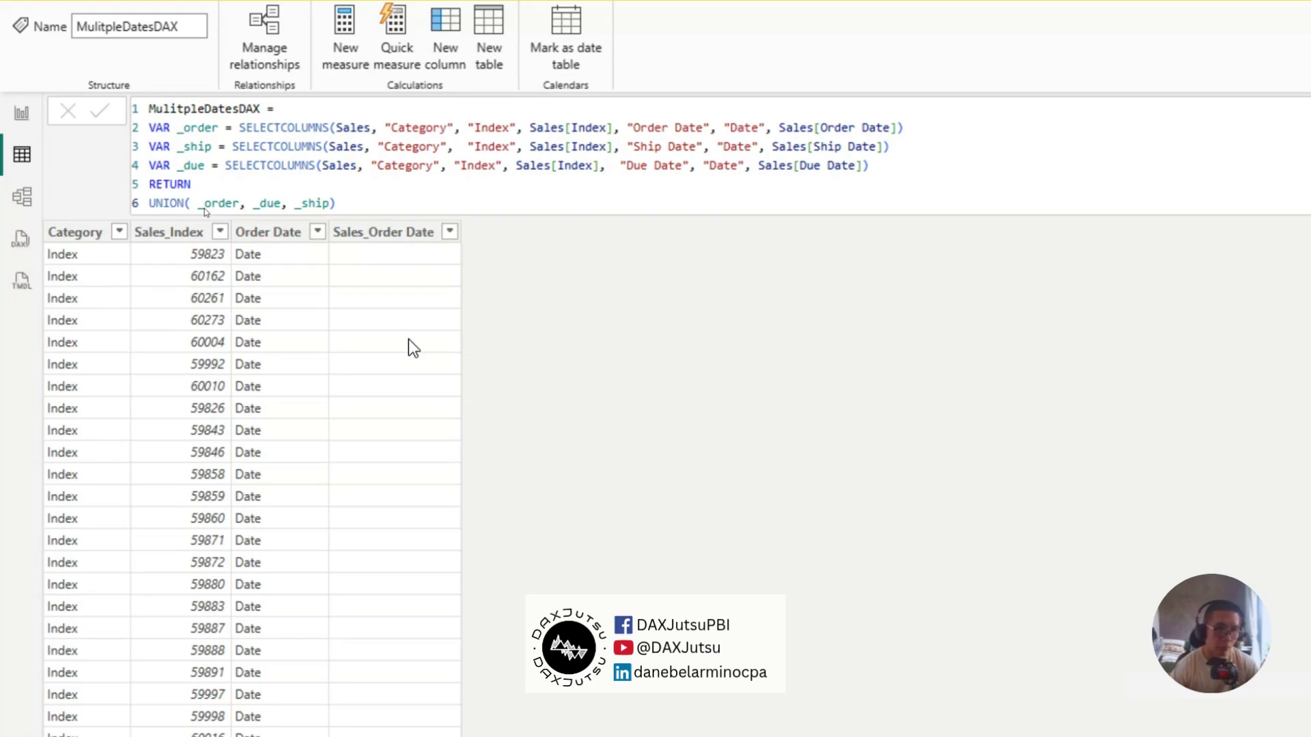
Check the Sales_Index column, then move "Index", Sales[Index] to right after Sales on line 2.
click(181, 232)
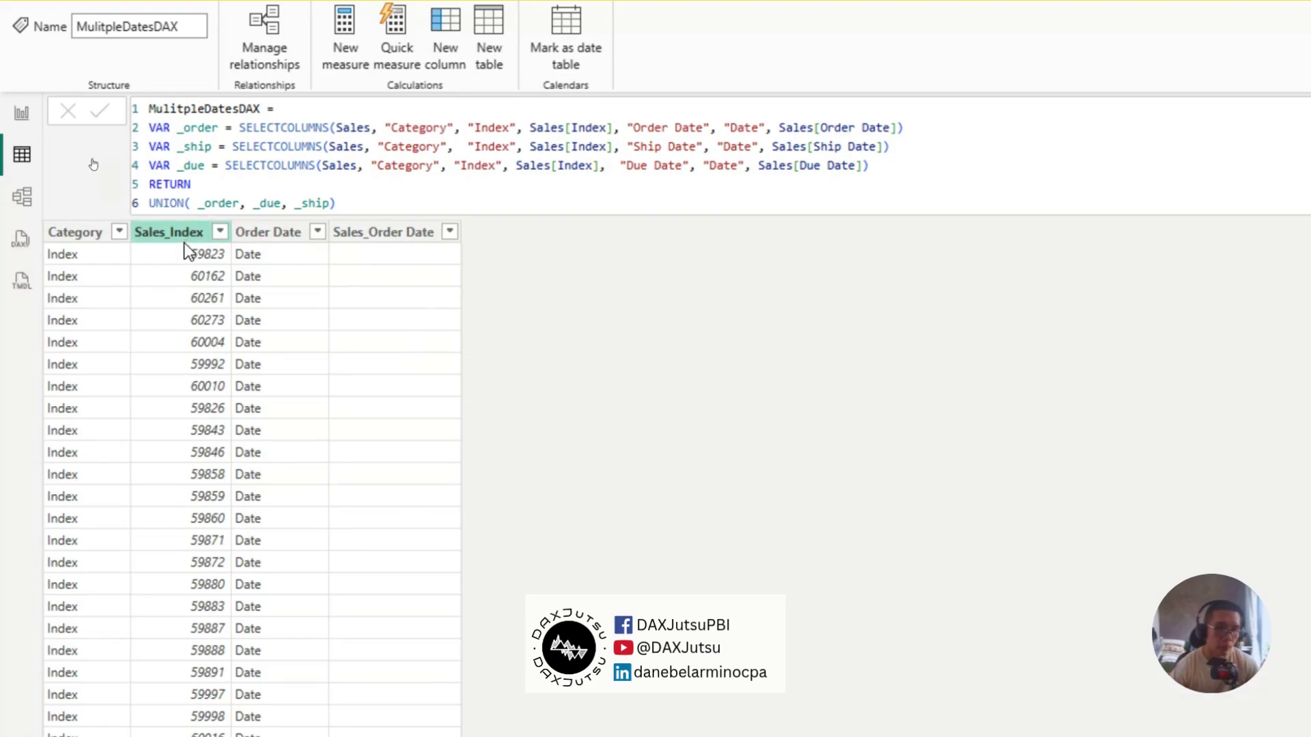
right_click(185, 238)
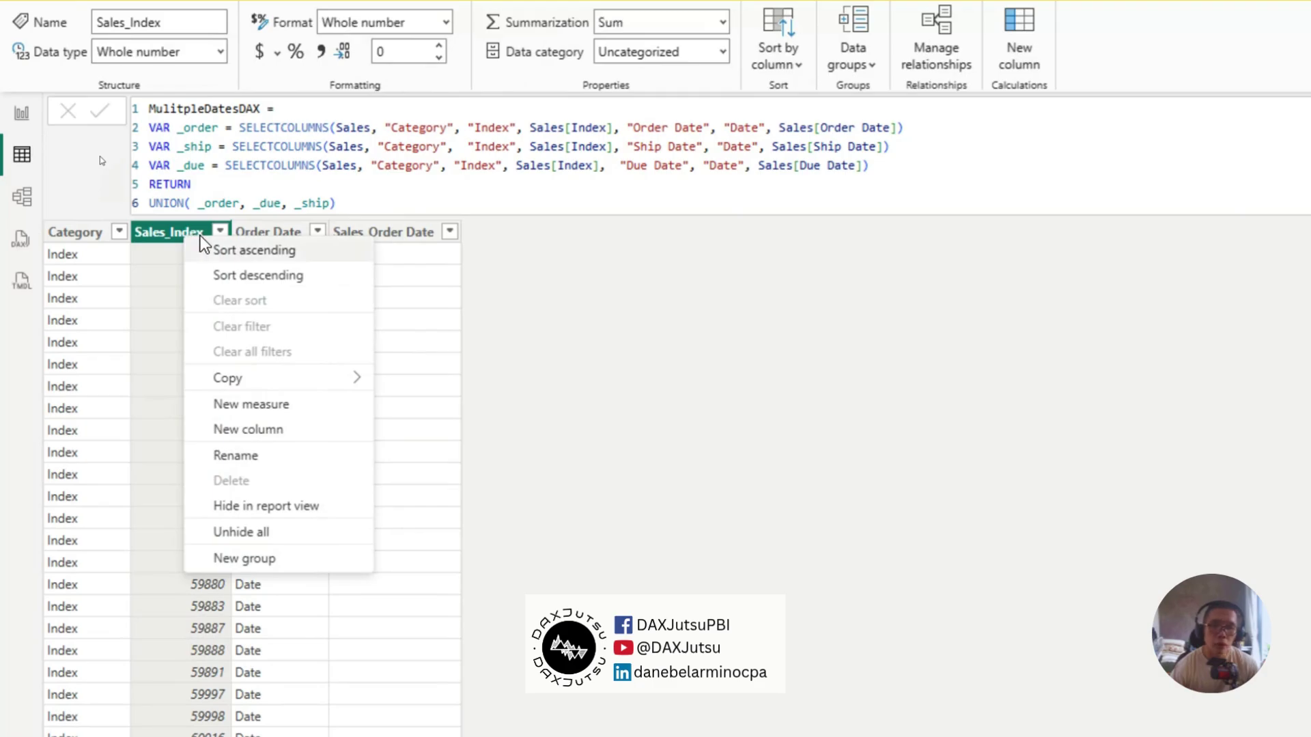
click(617, 127)
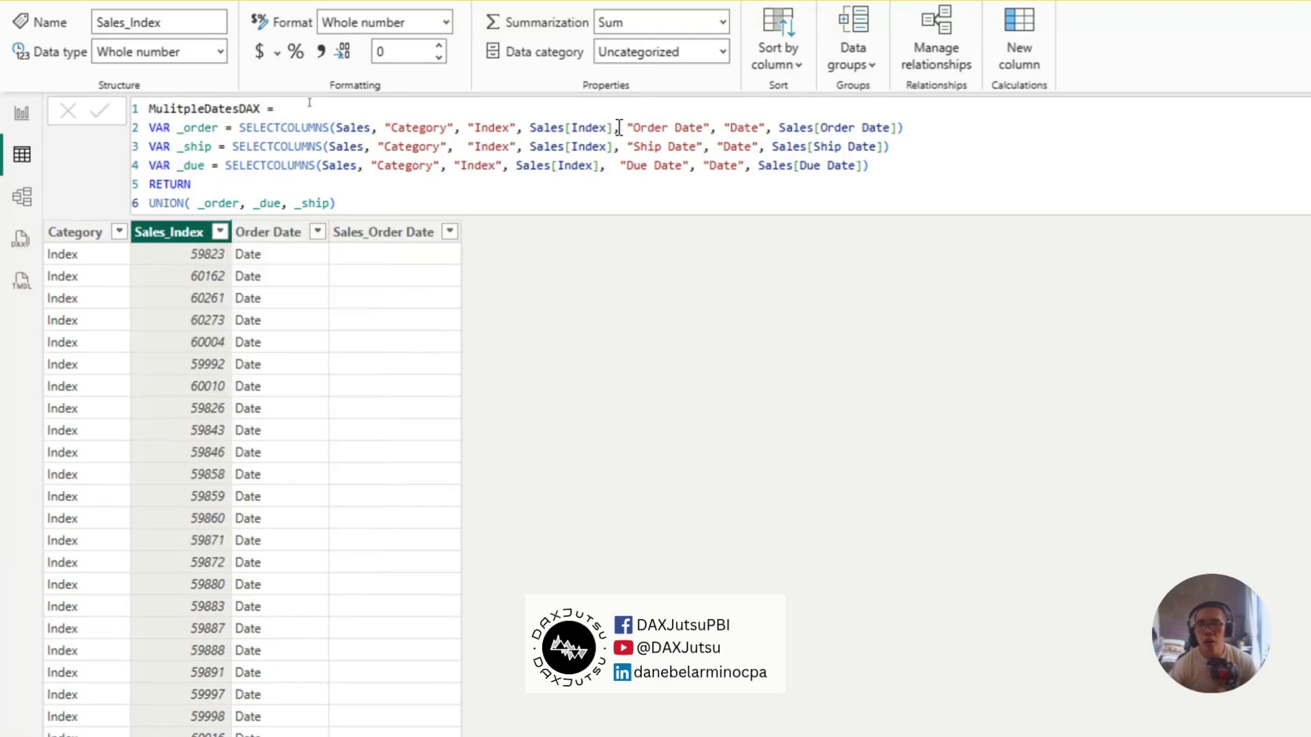
click(500, 130)
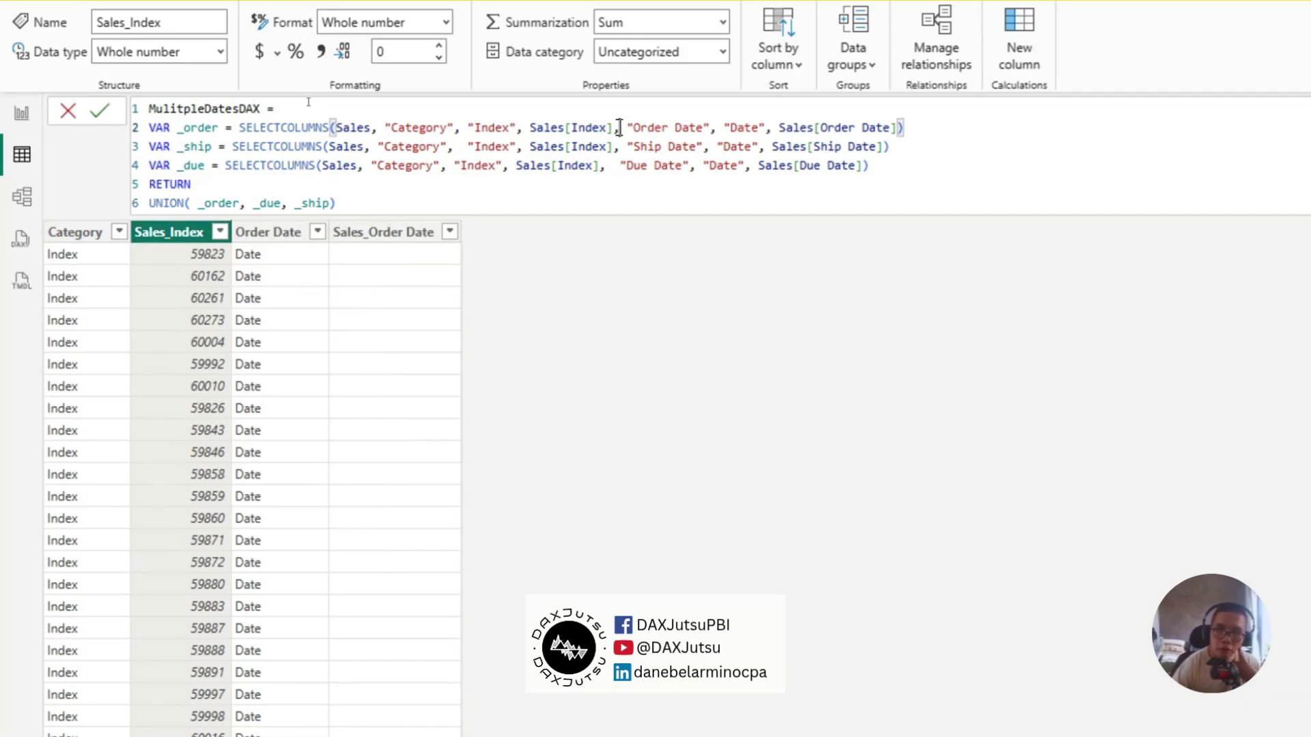
double_click(500, 128)
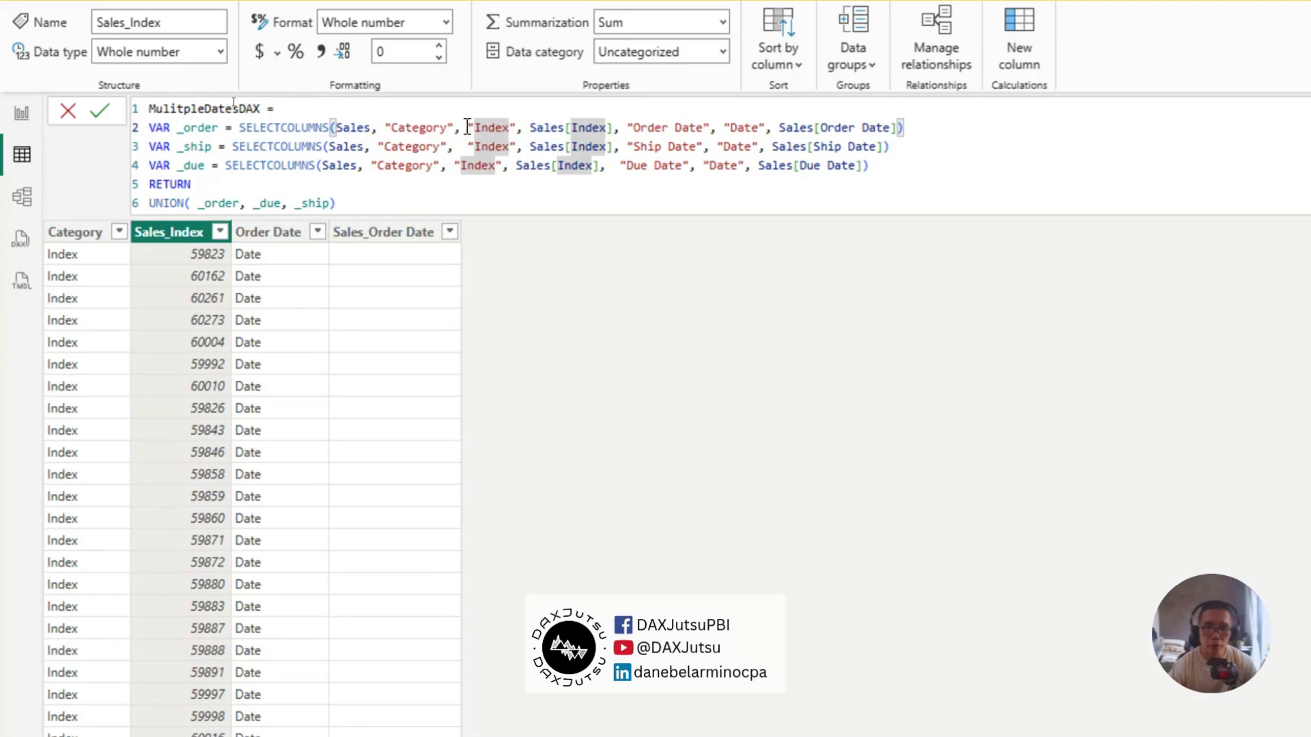
drag(467, 127, 625, 128)
key(BackSpace)
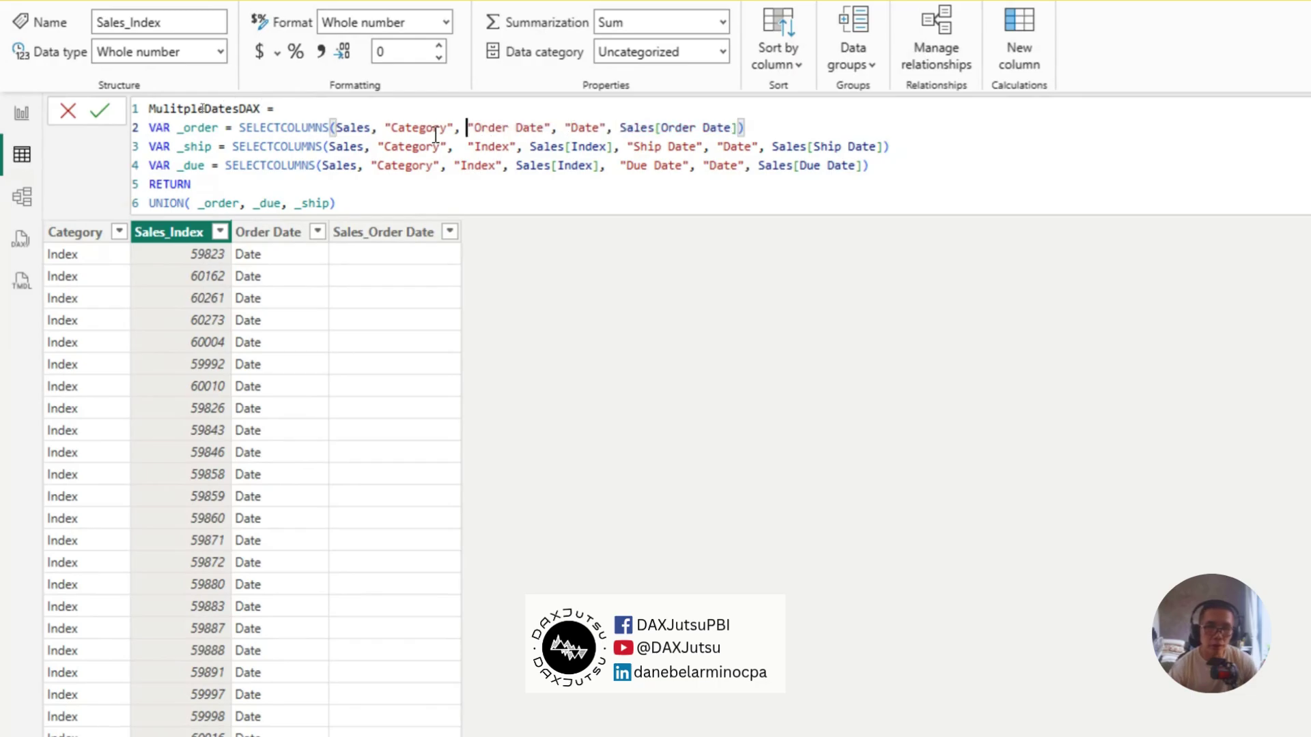
click(375, 128)
text("Index", Sales[Index],)
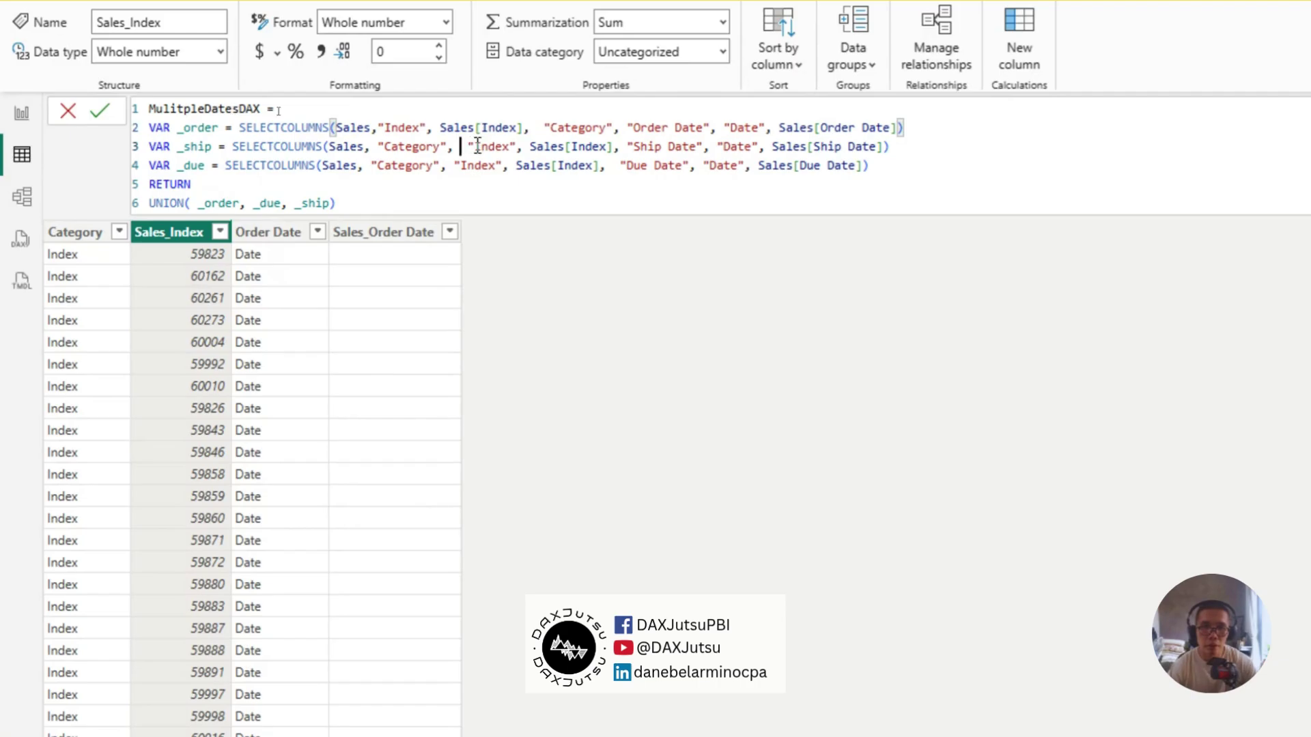
Move the Index arguments first on lines 3 and 4 and commit the reordered formula.
drag(462, 147, 620, 146)
key(ctrl+c)
key(BackSpace)
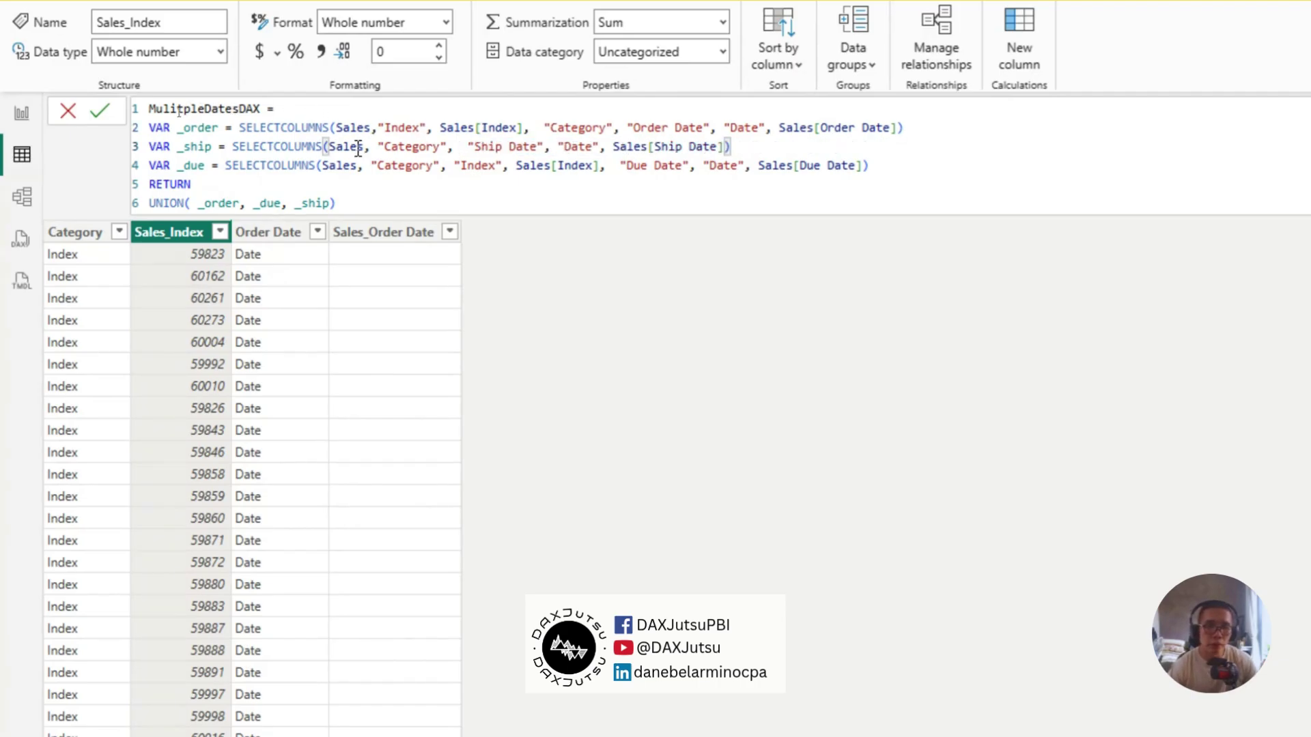
key(ctrl+v)
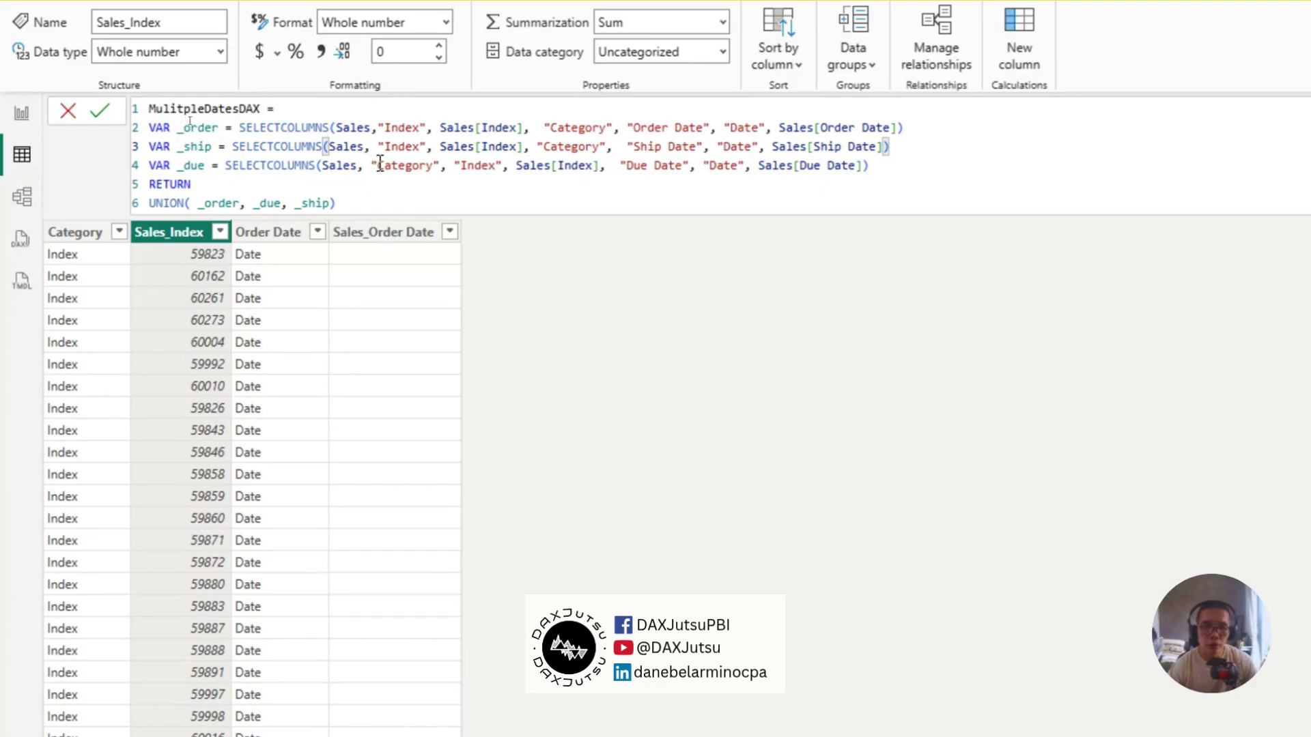
drag(453, 165, 605, 165)
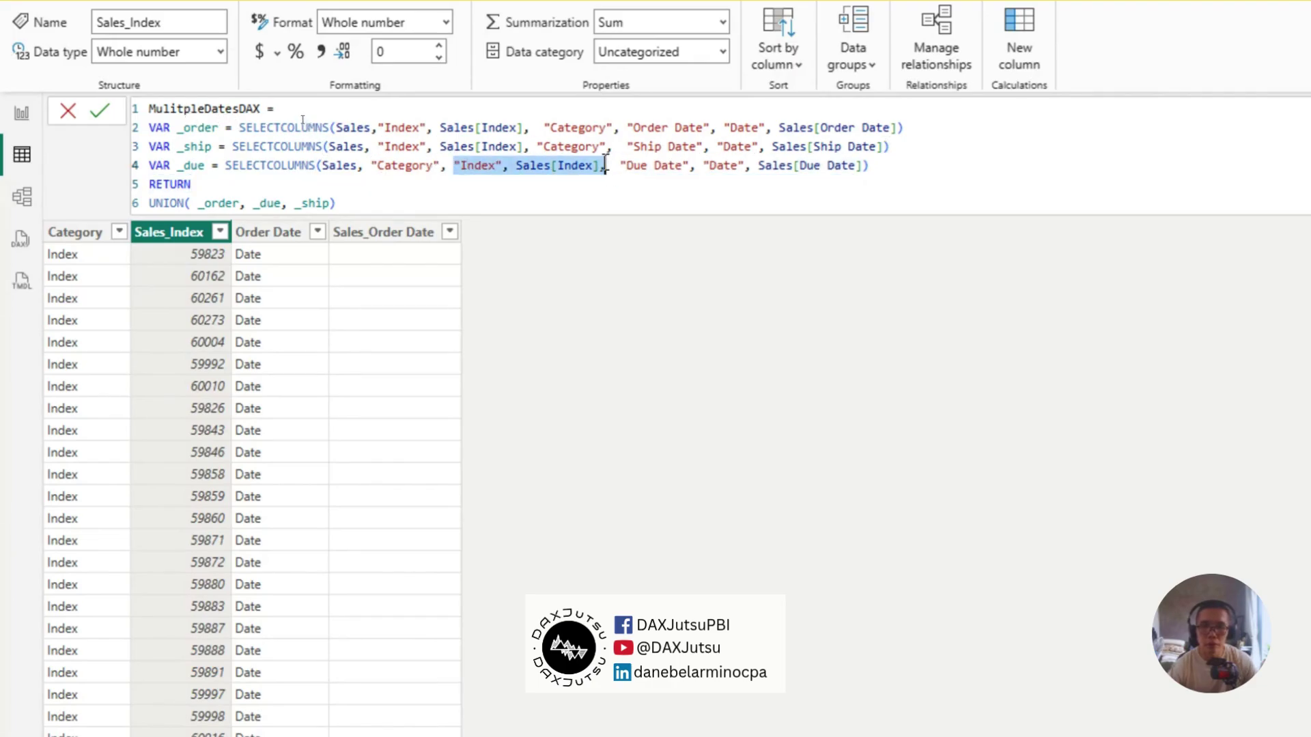
key(ctrl+x)
click(359, 166)
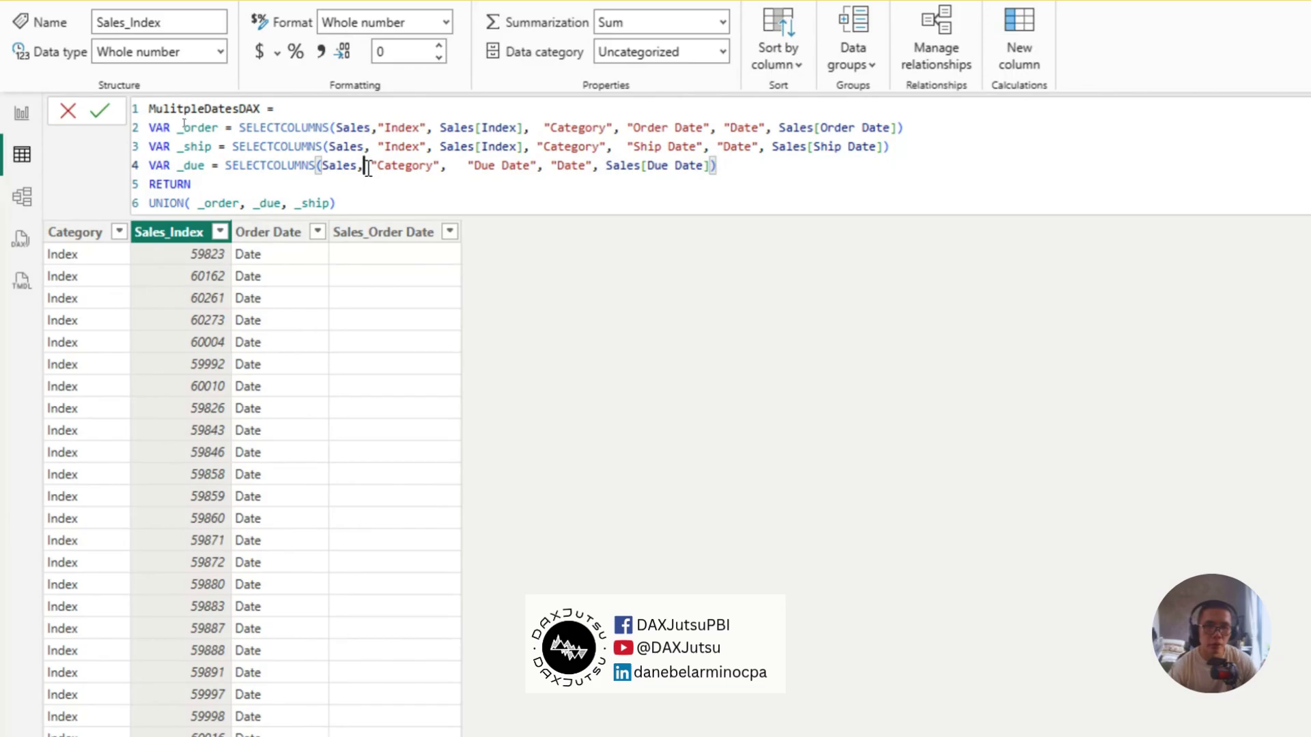
key(ctrl+v)
key(Return)
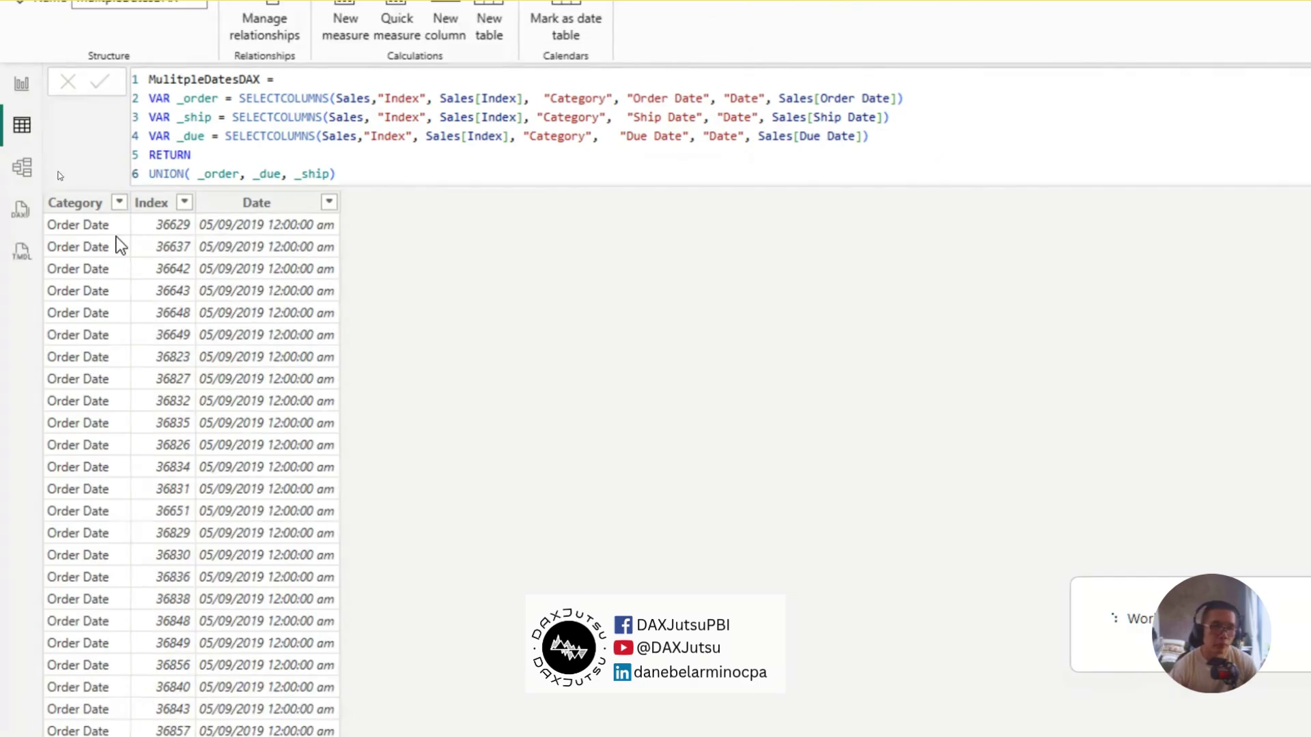
Give the Date column the custom format yyyy MMM dd.
click(250, 209)
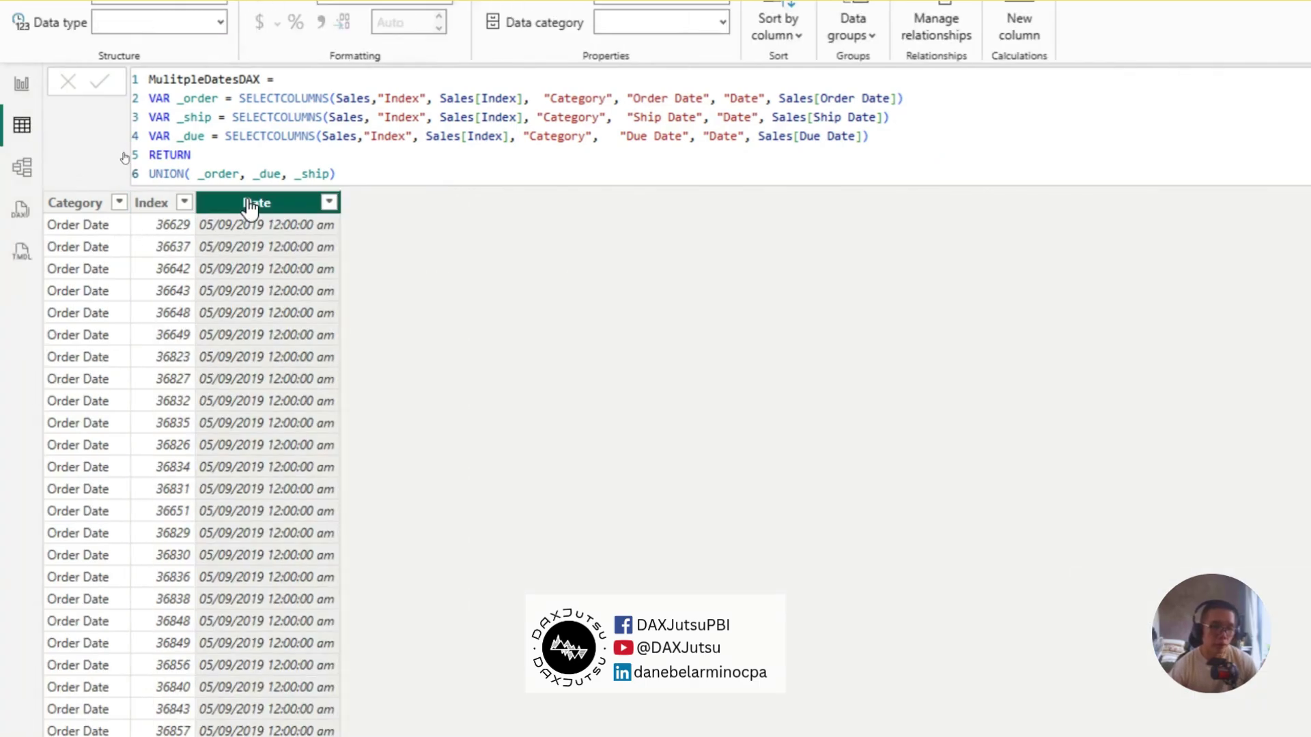
click(422, 102)
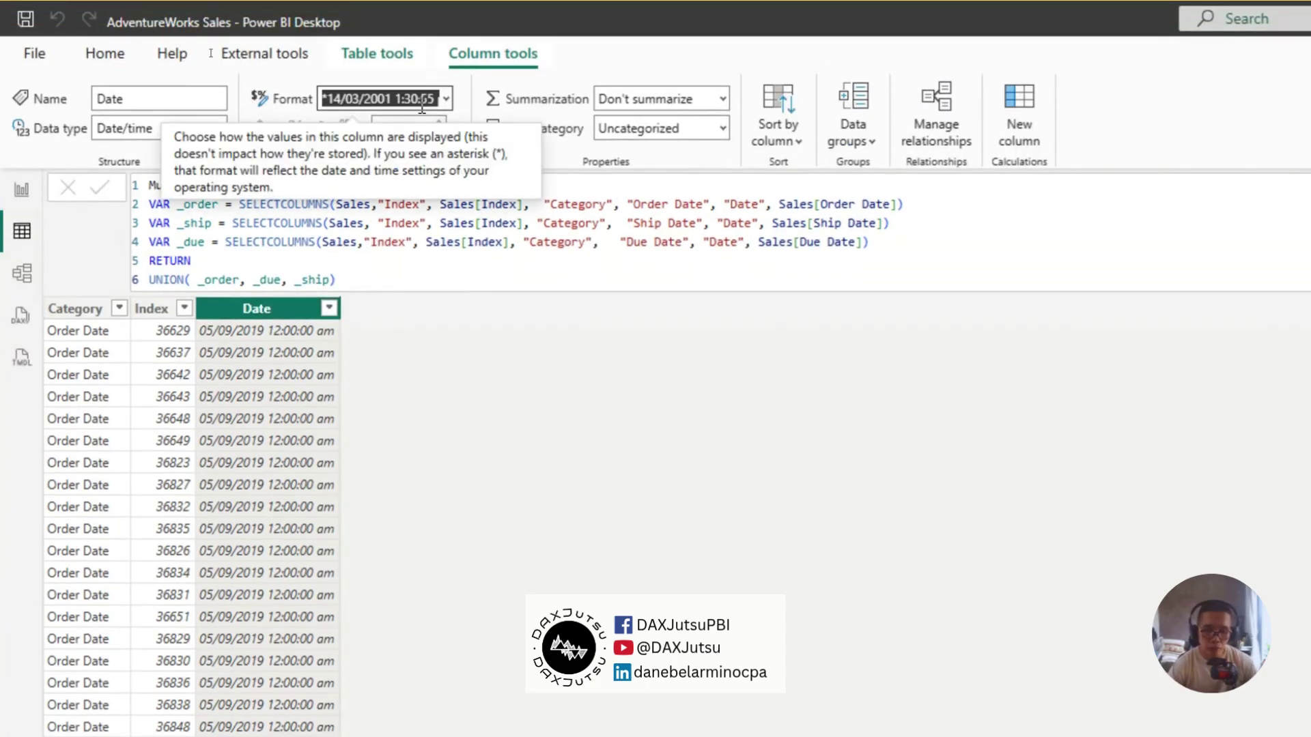
text(yyyy)
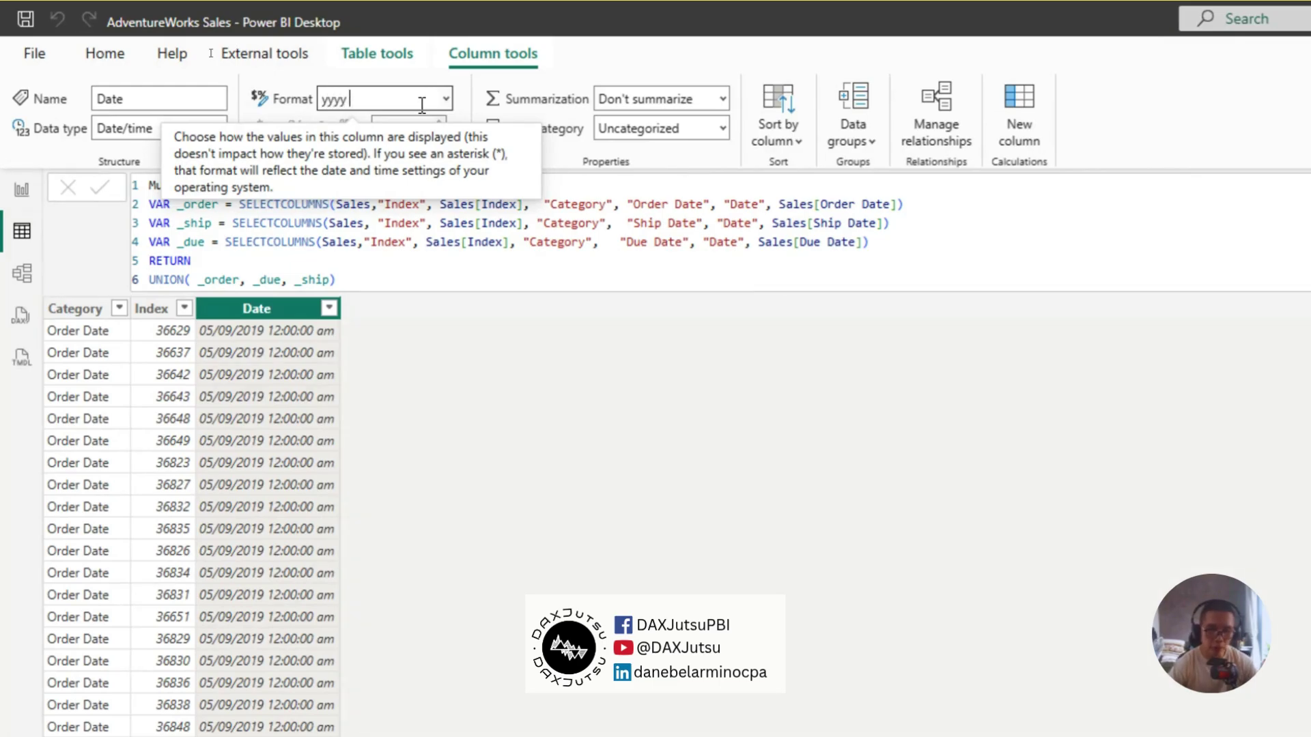
text( MMM dd)
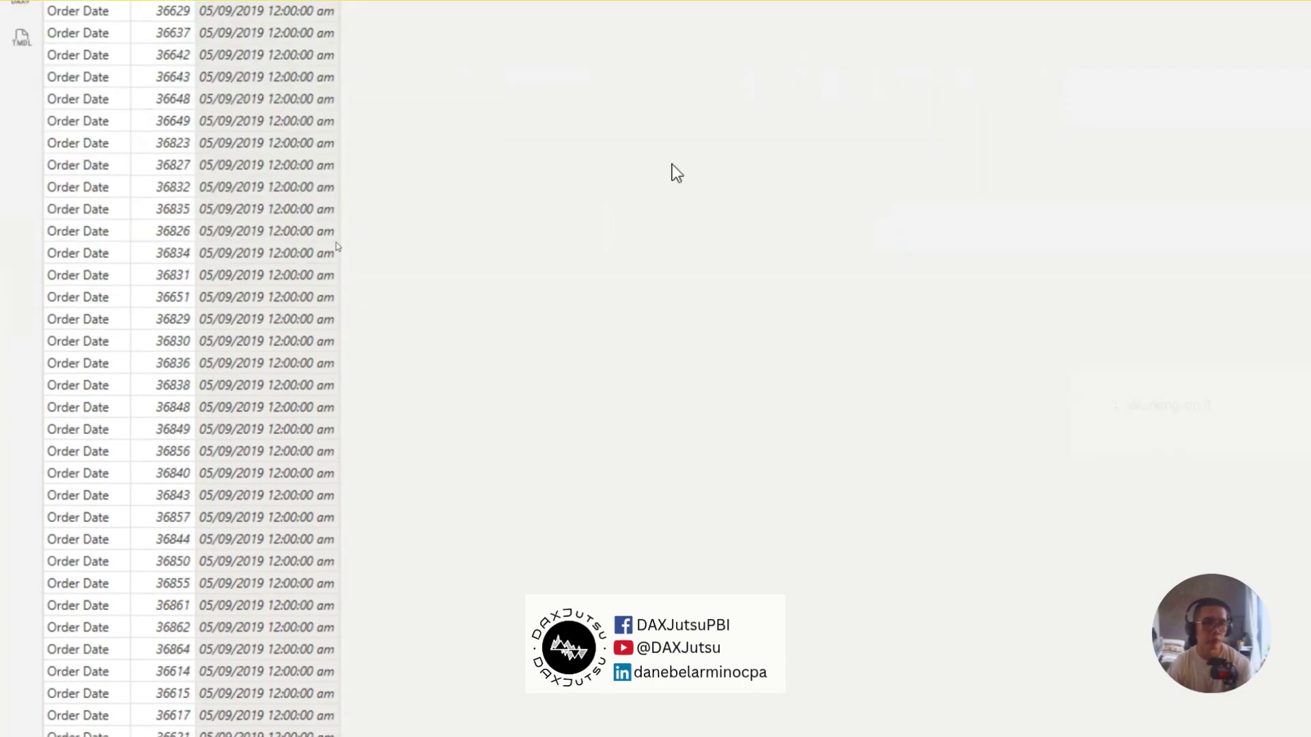
key(Return)
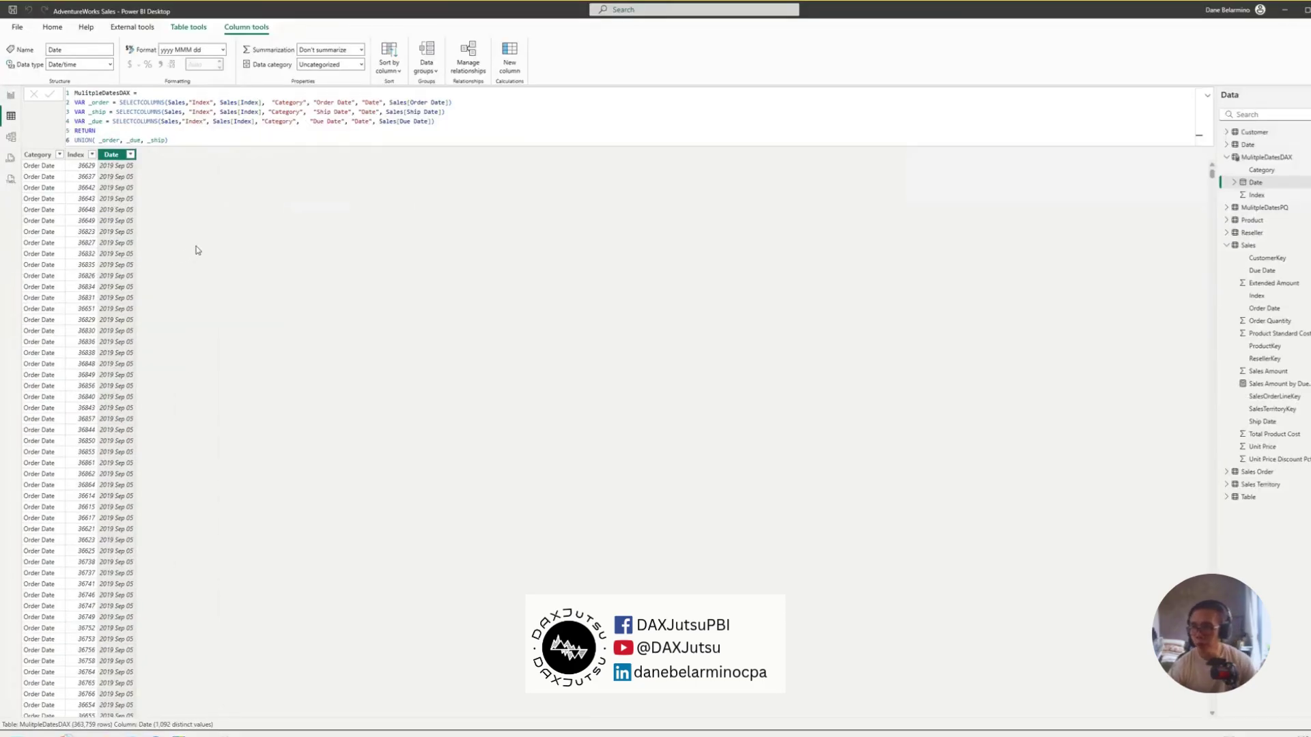
Link MulitpleDatesDAX Index to Sales as many-to-many, single direction, then hide MulitpleDatesDAX Index.
click(11, 136)
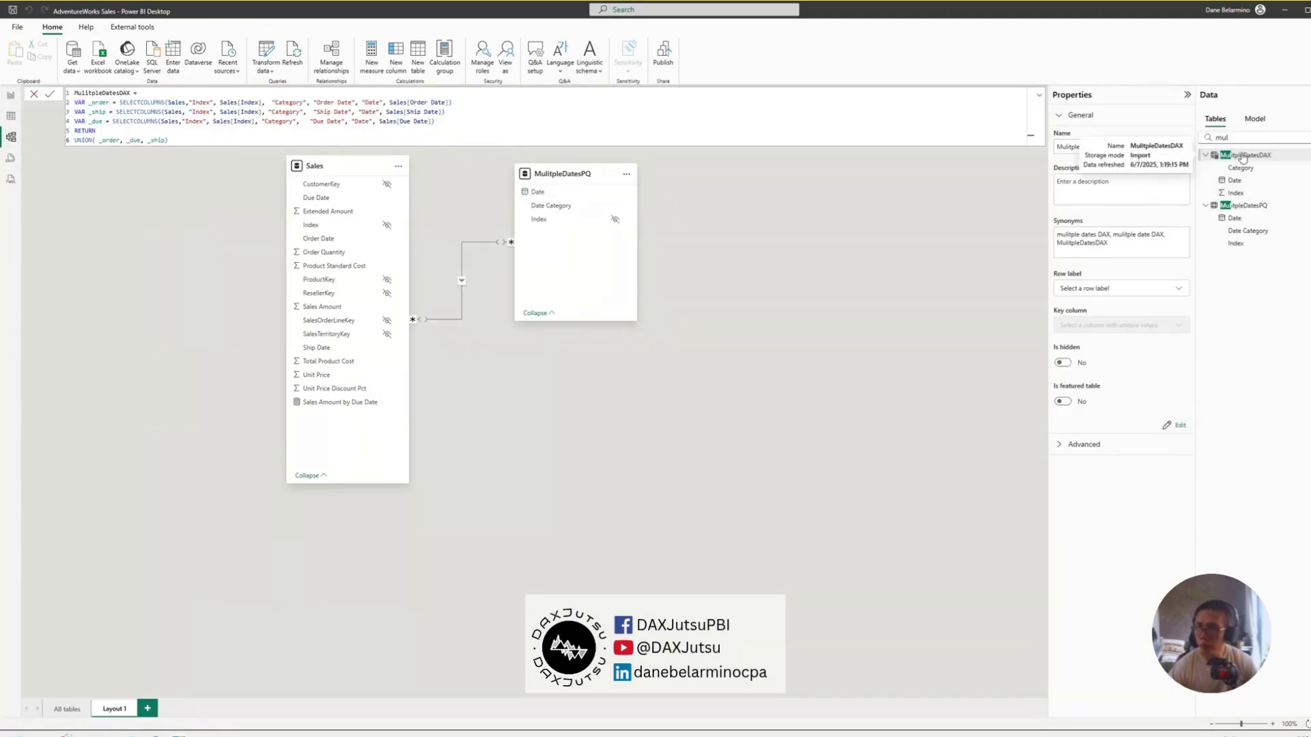
drag(1242, 158, 701, 415)
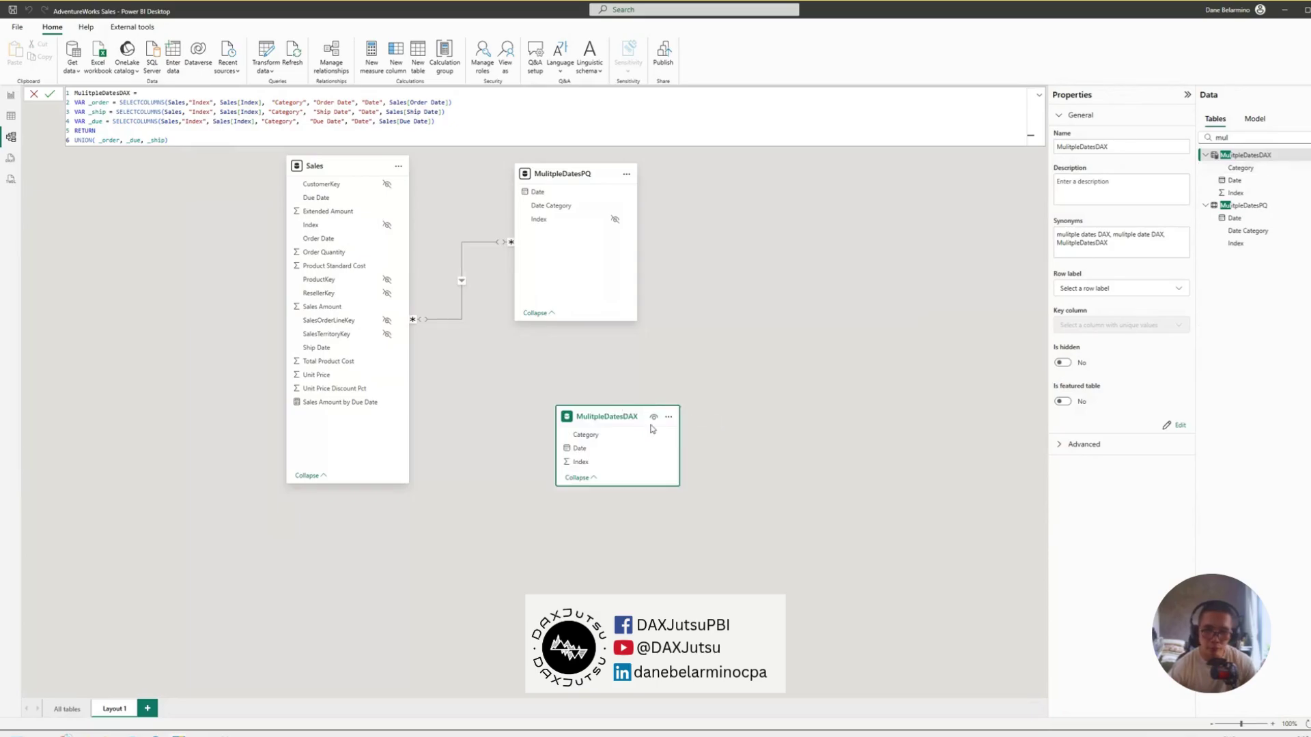
drag(591, 459, 382, 225)
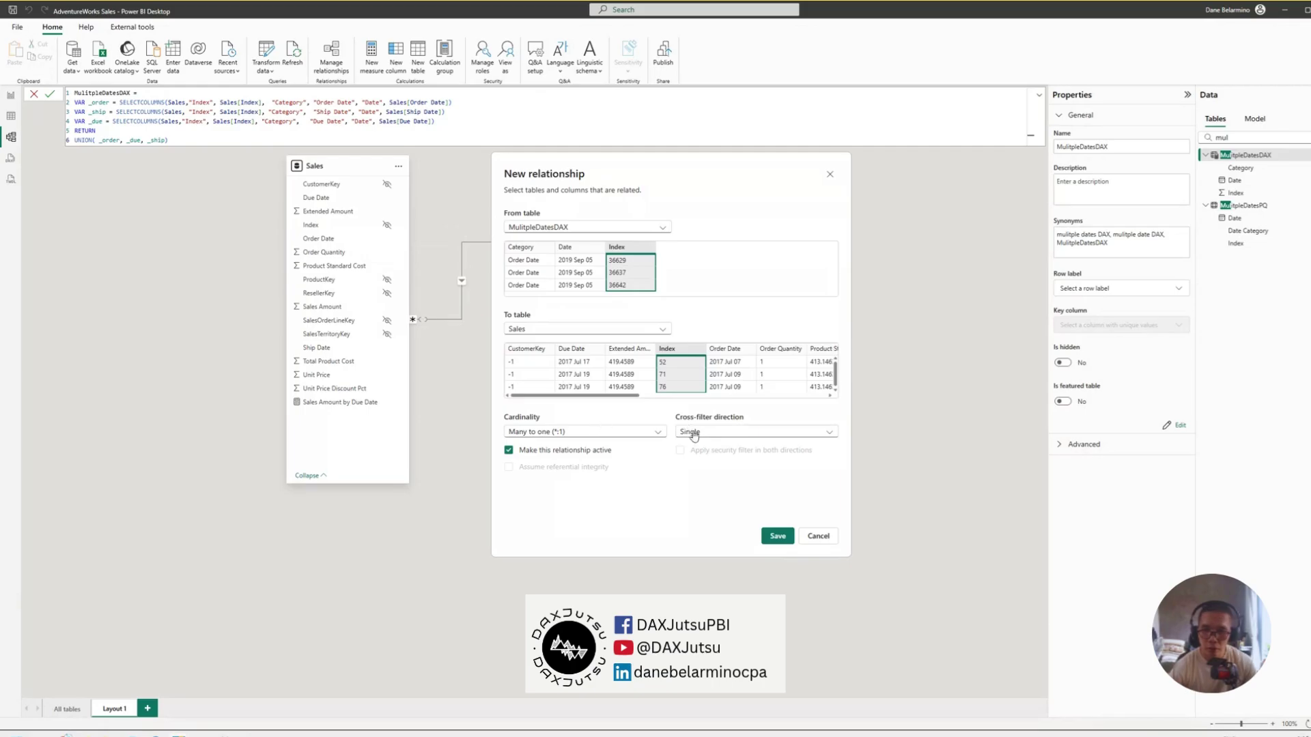
click(586, 431)
click(558, 484)
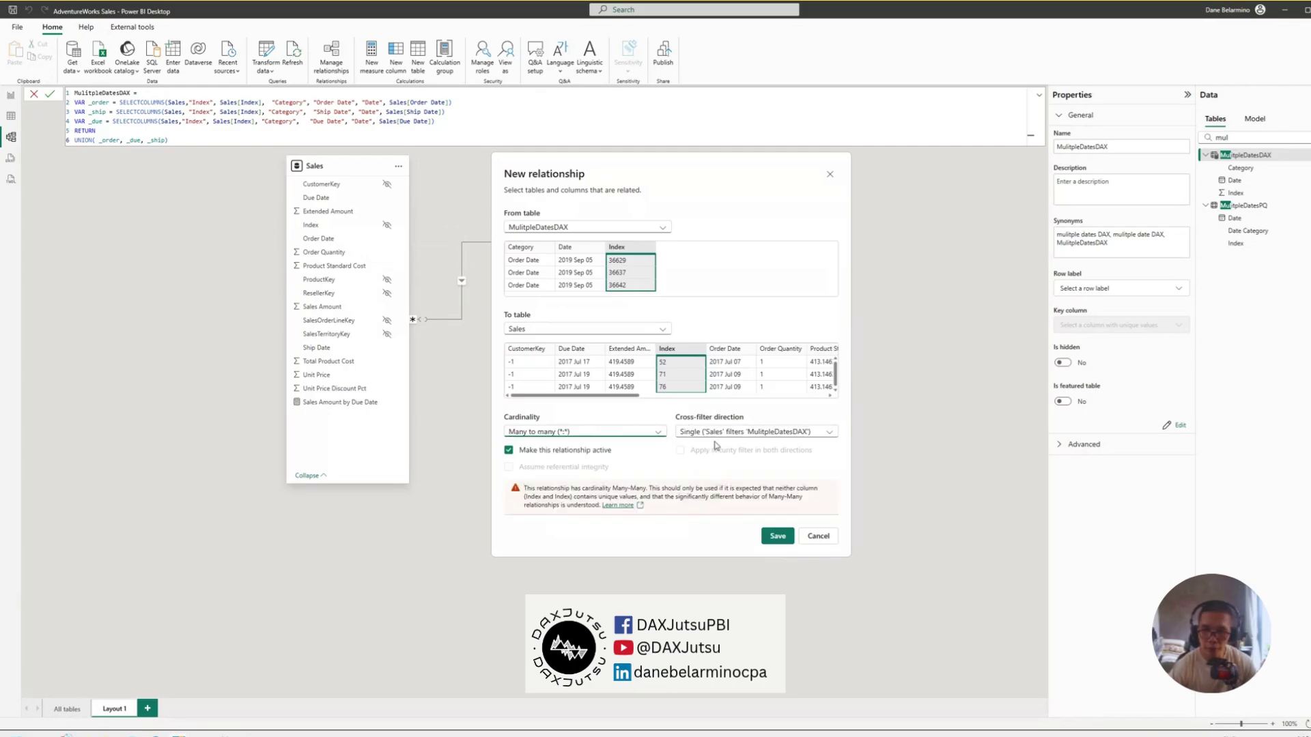
click(721, 432)
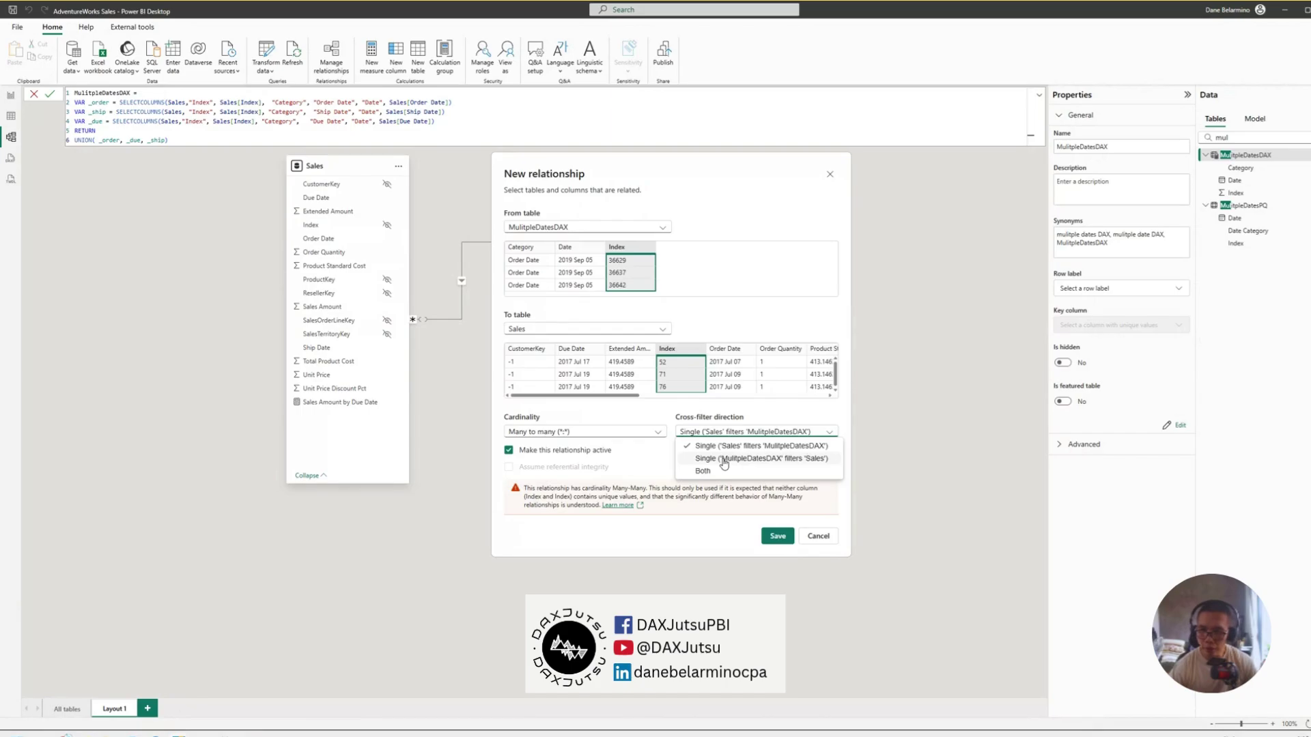
click(724, 460)
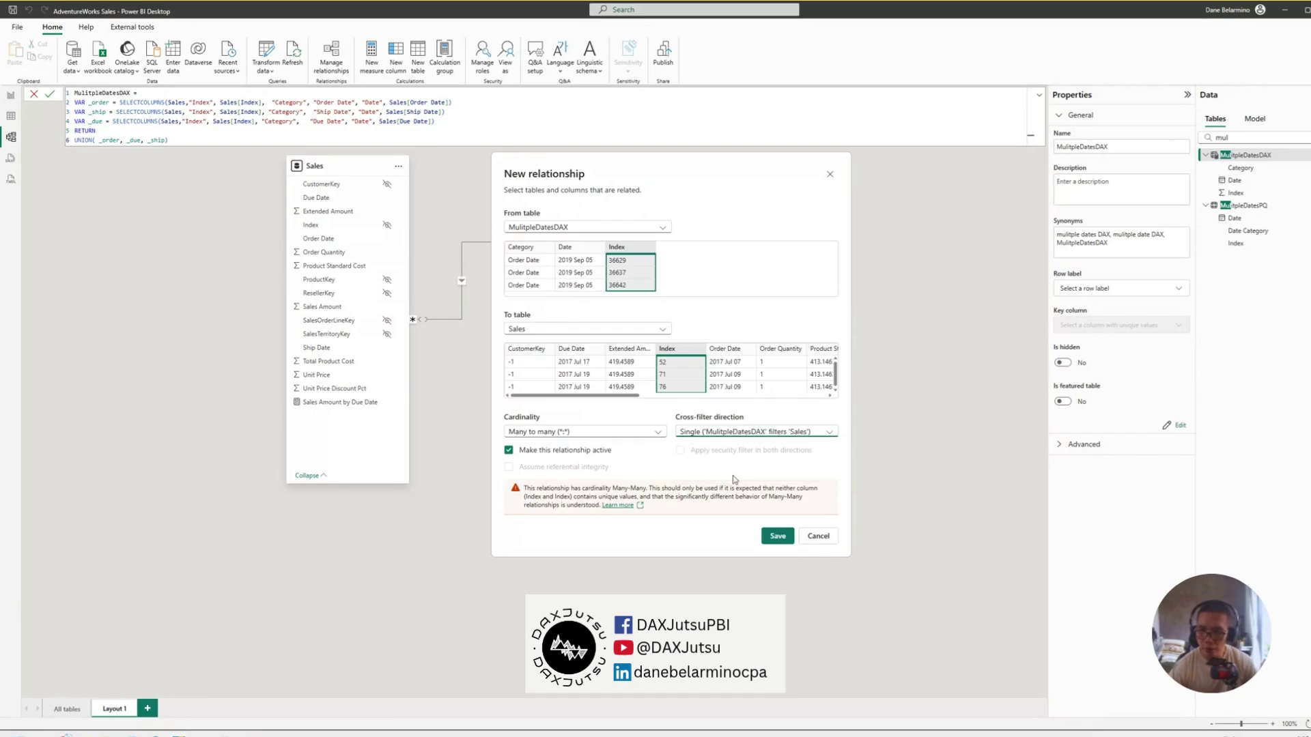
click(776, 536)
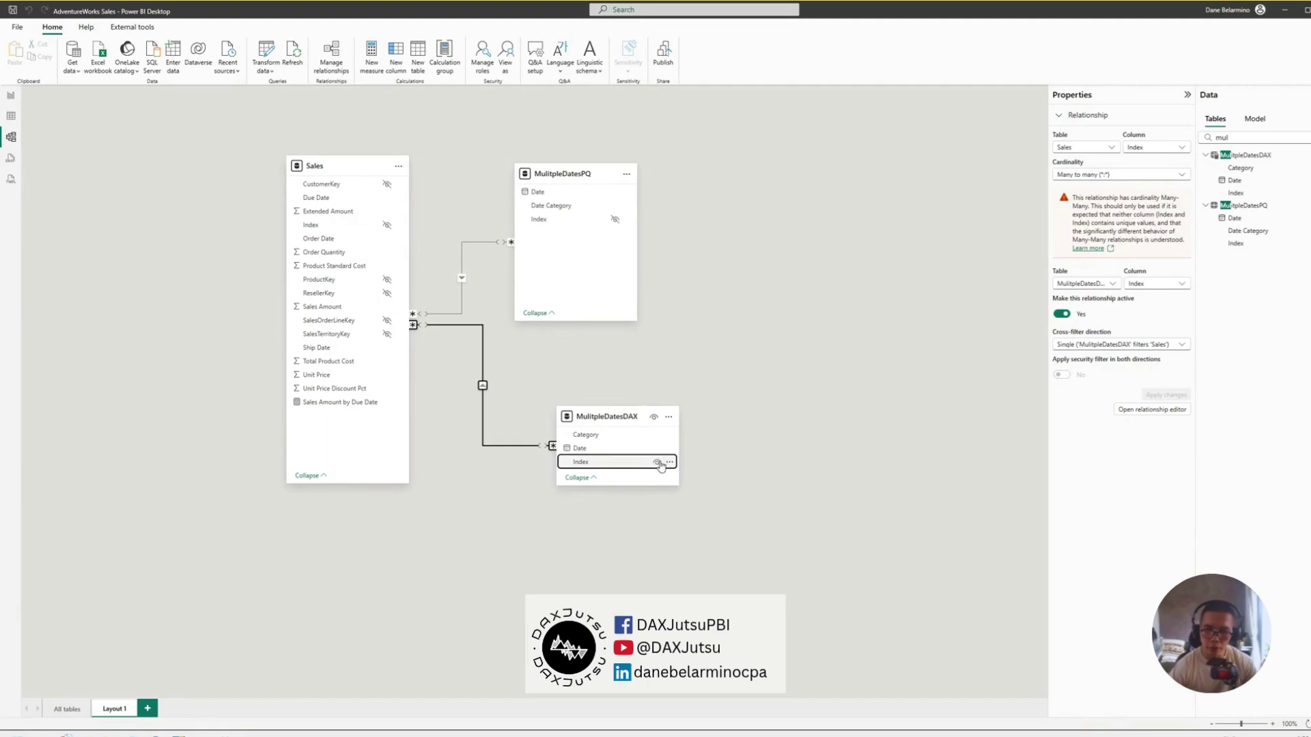
click(645, 461)
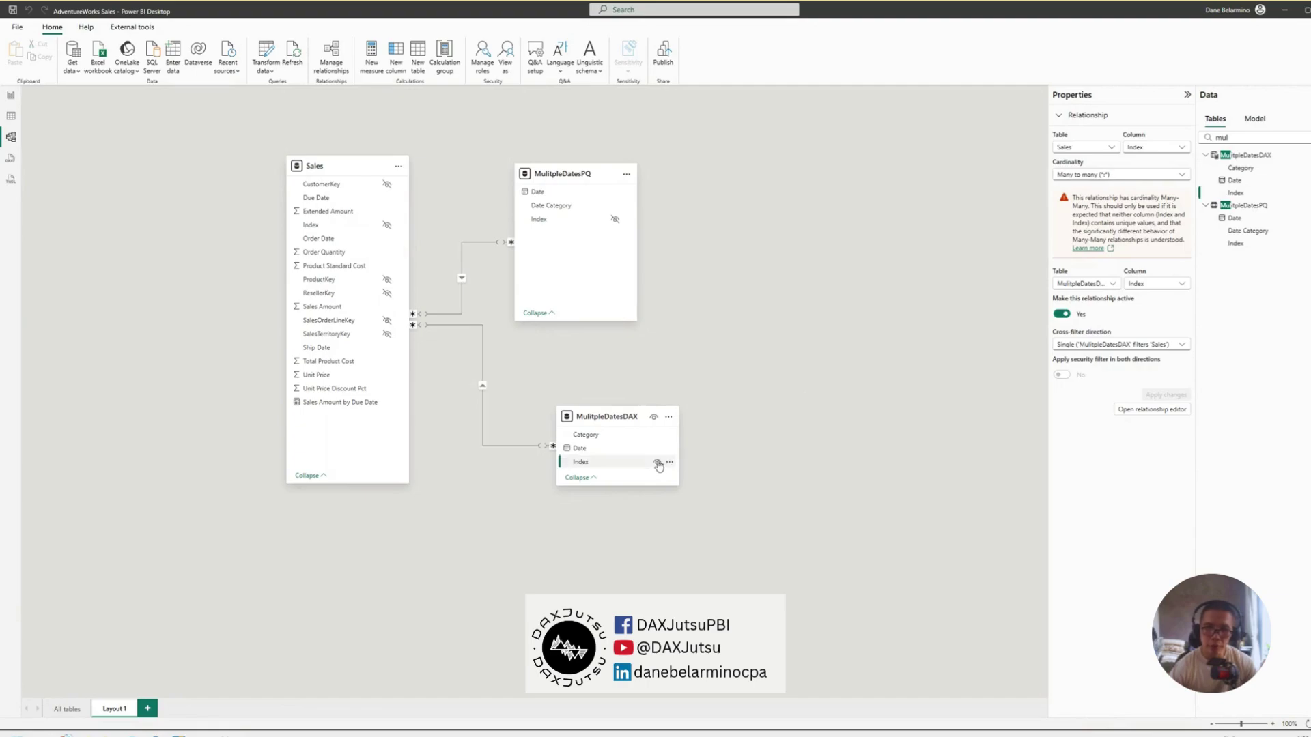
Duplicate Page 5 in Report view.
click(17, 99)
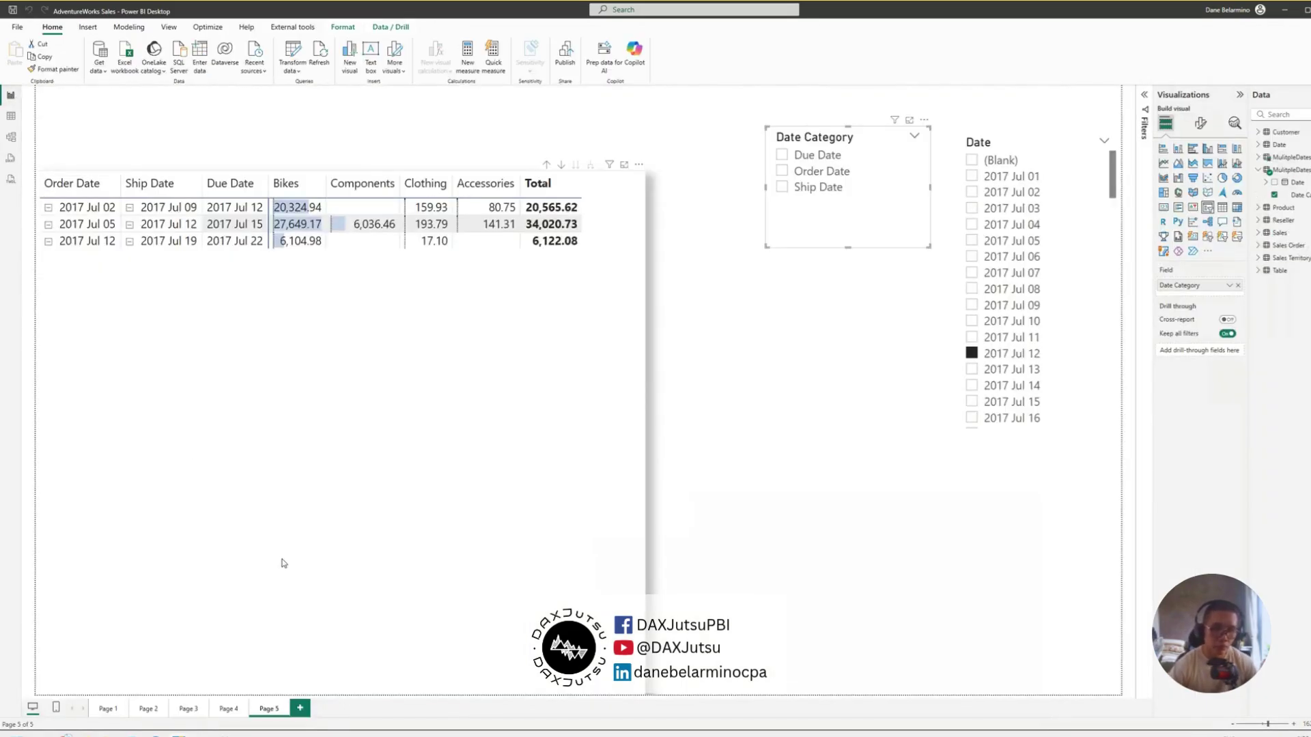
right_click(272, 708)
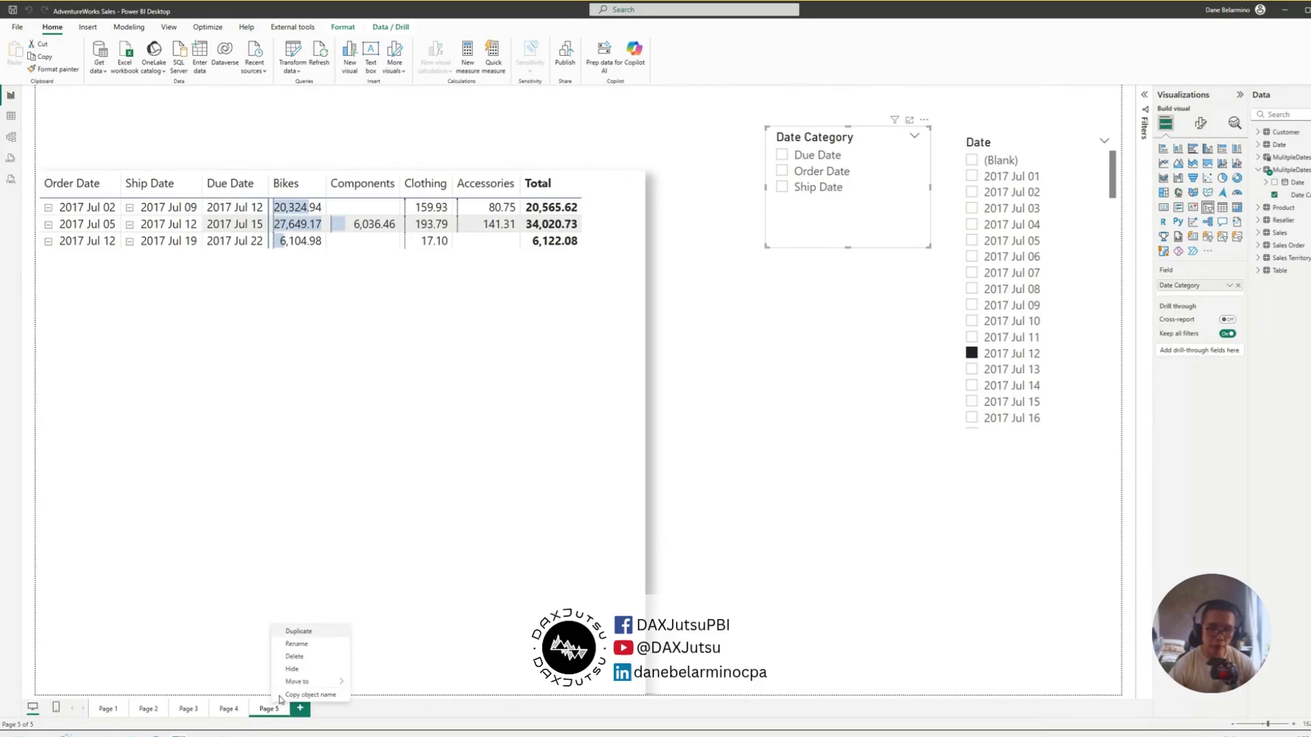
click(299, 631)
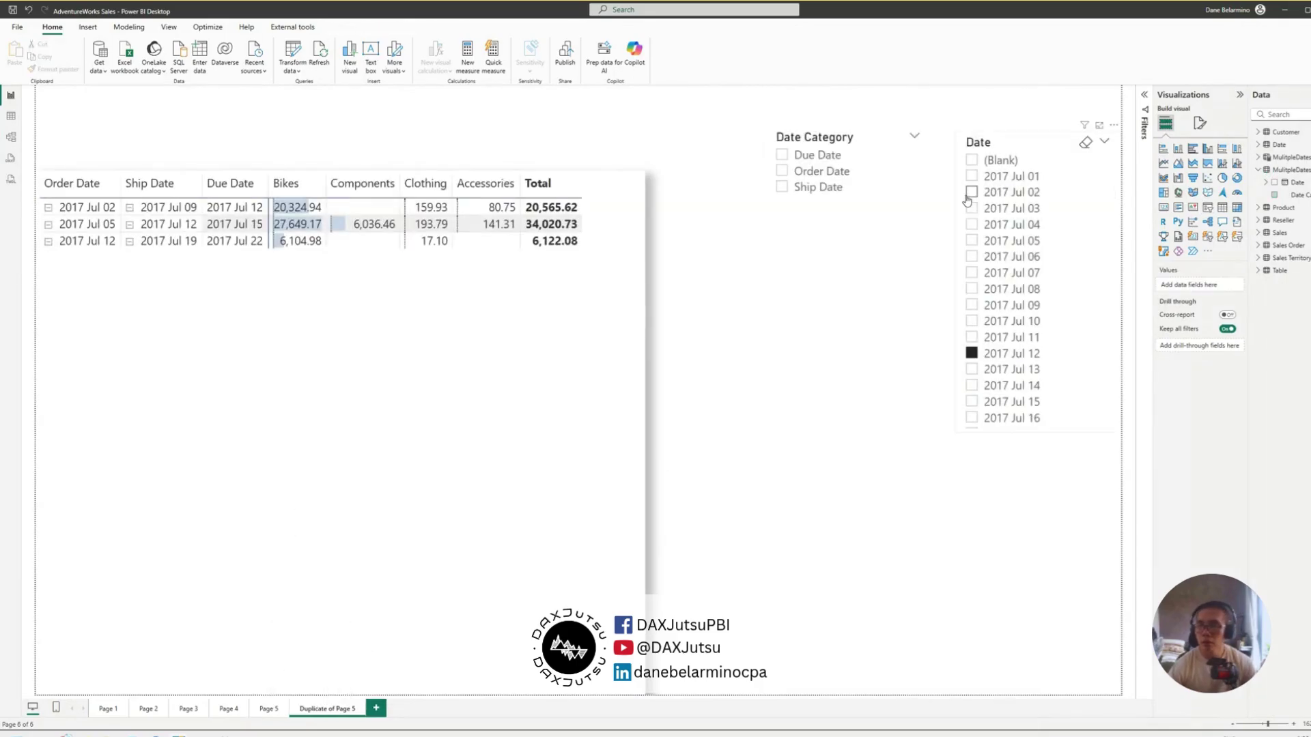
Switch the Date and Date Category slicers to MulitpleDatesDAX Date and Category fields.
click(1114, 189)
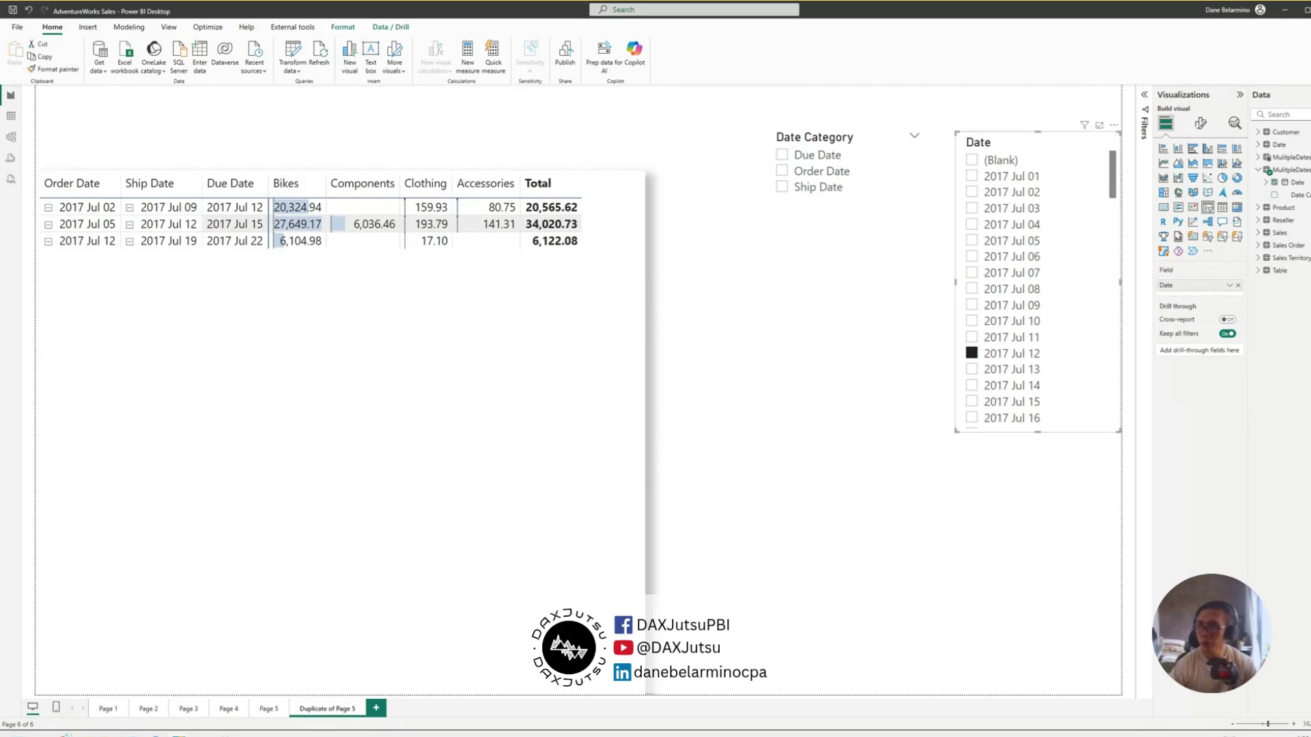
click(1259, 158)
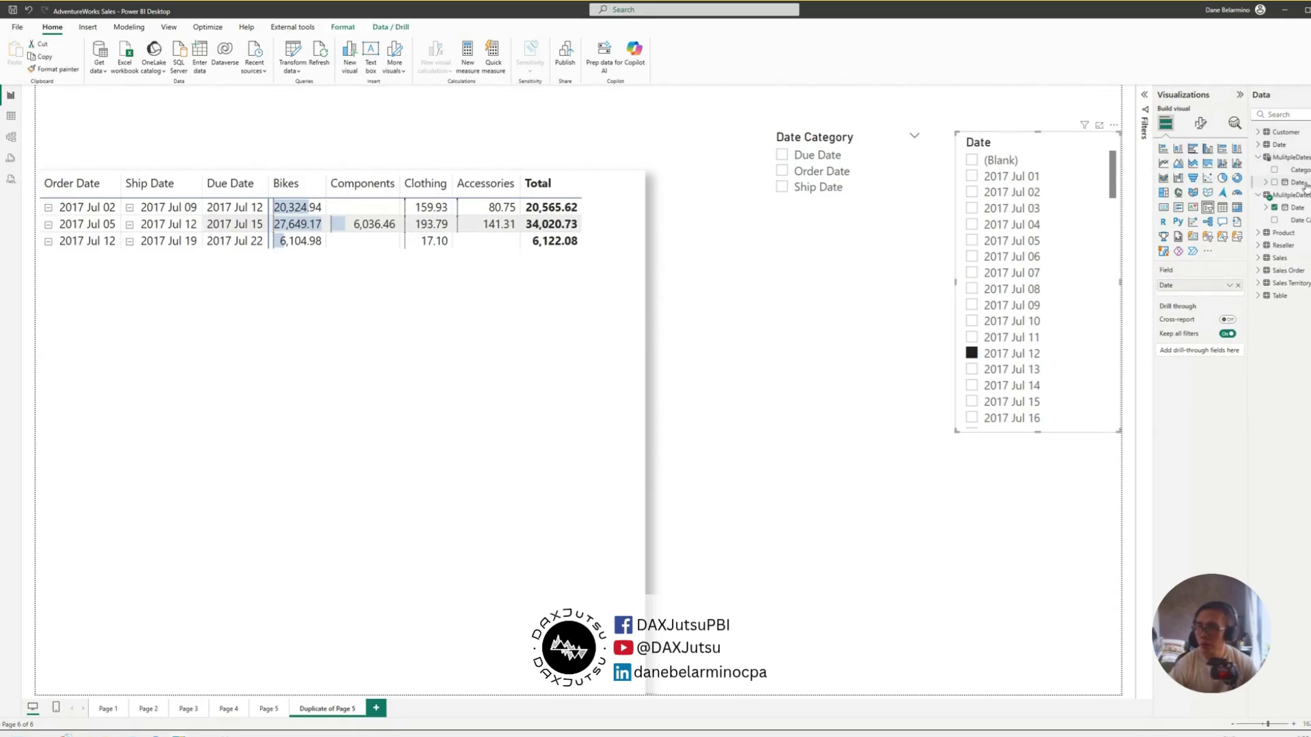
drag(1294, 182, 1226, 287)
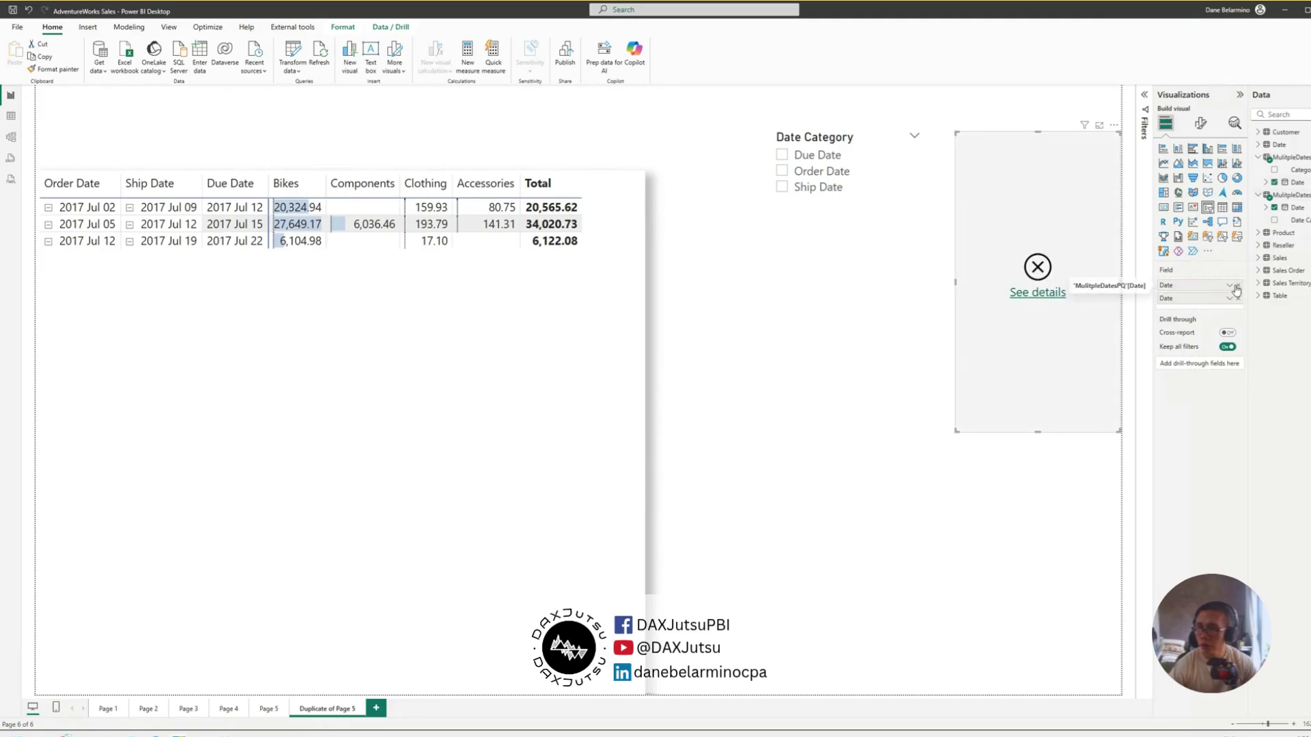
click(928, 151)
drag(1297, 170, 1208, 283)
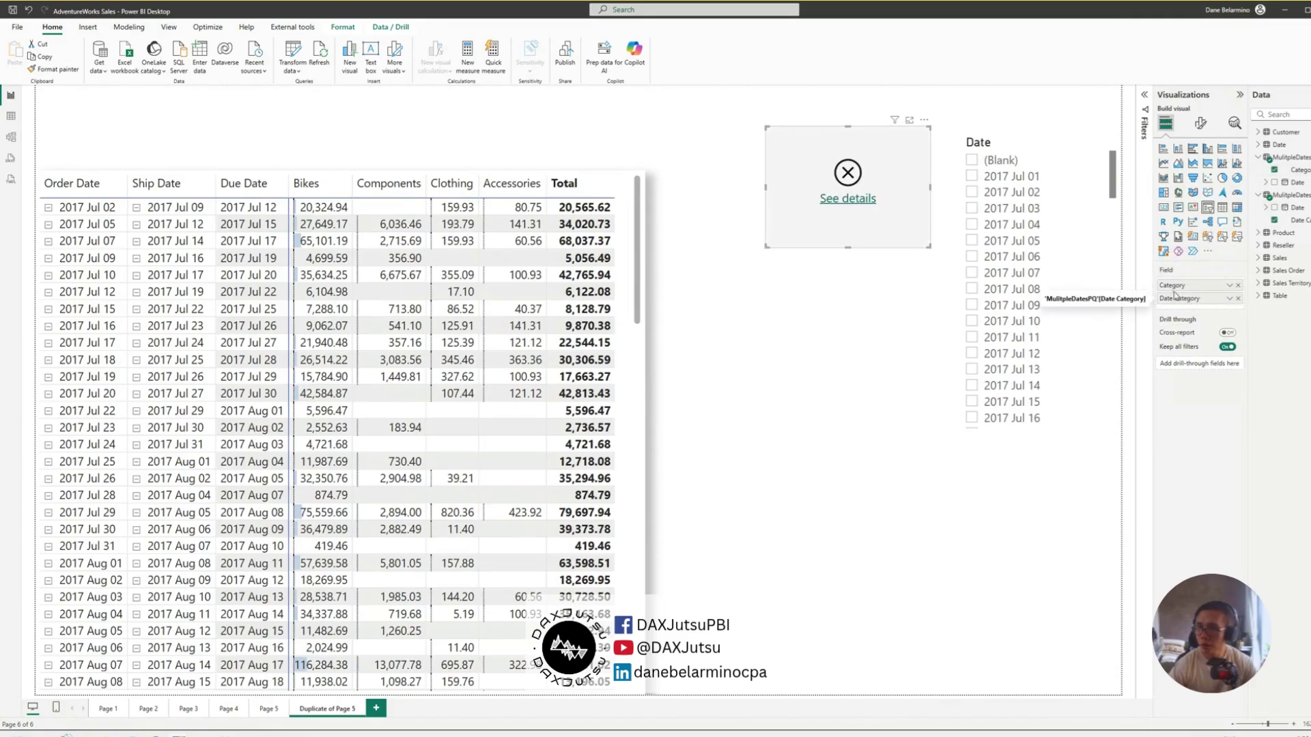
click(1237, 299)
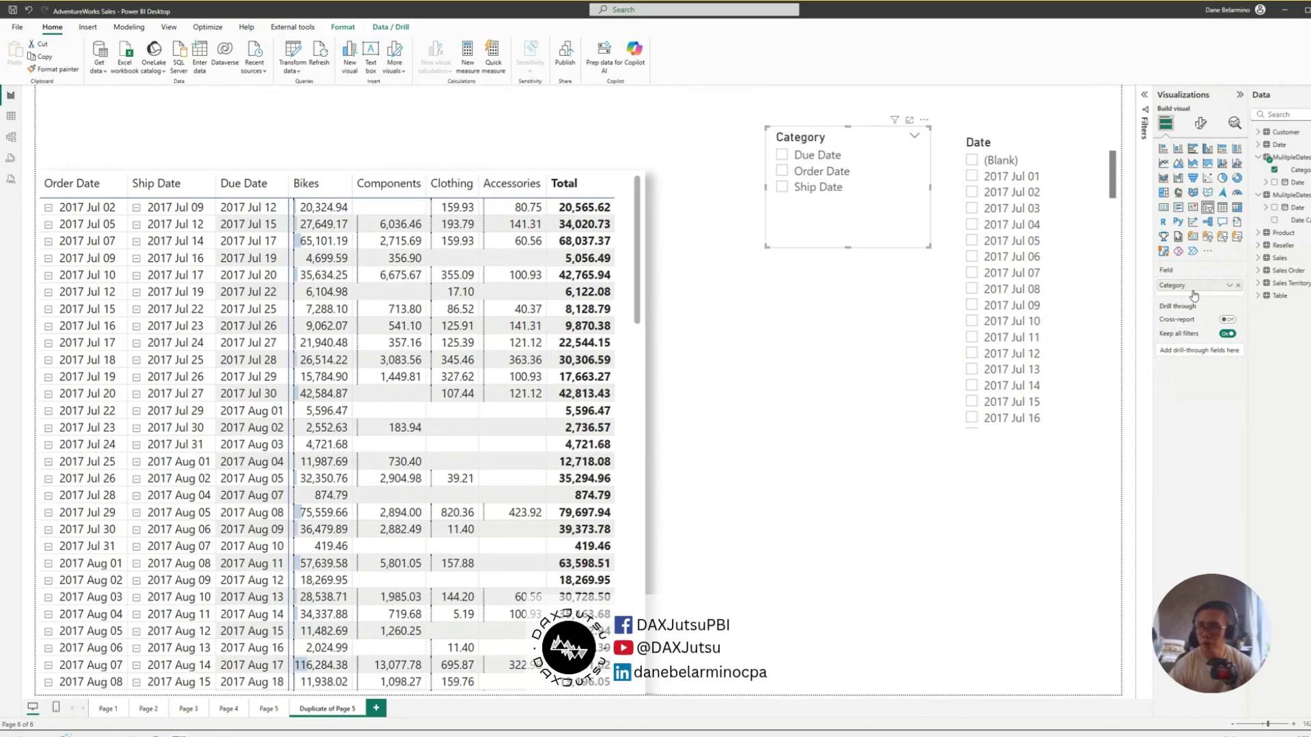
Filter the slicers to 2017 Jul 12 and Ship Date, leaving one row totalling 34,020.73.
text(ate)
scroll(981, 197, down, 3)
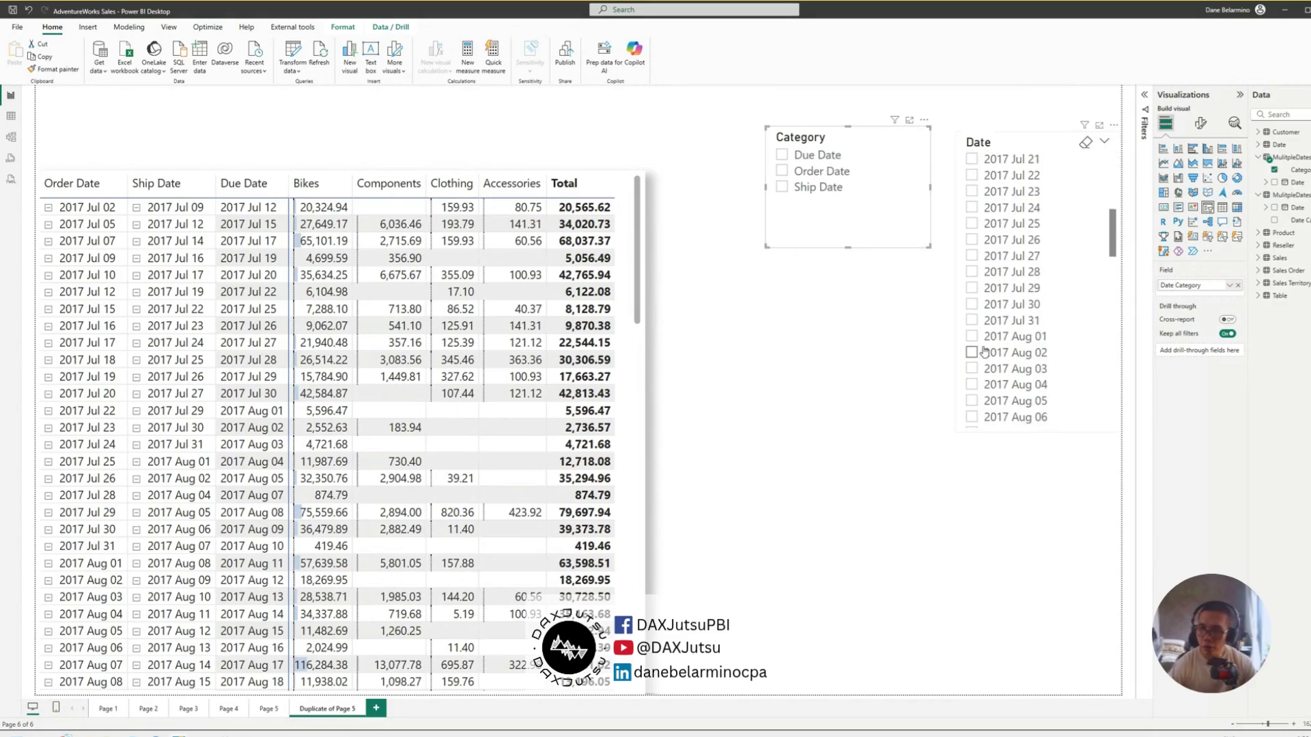
click(997, 184)
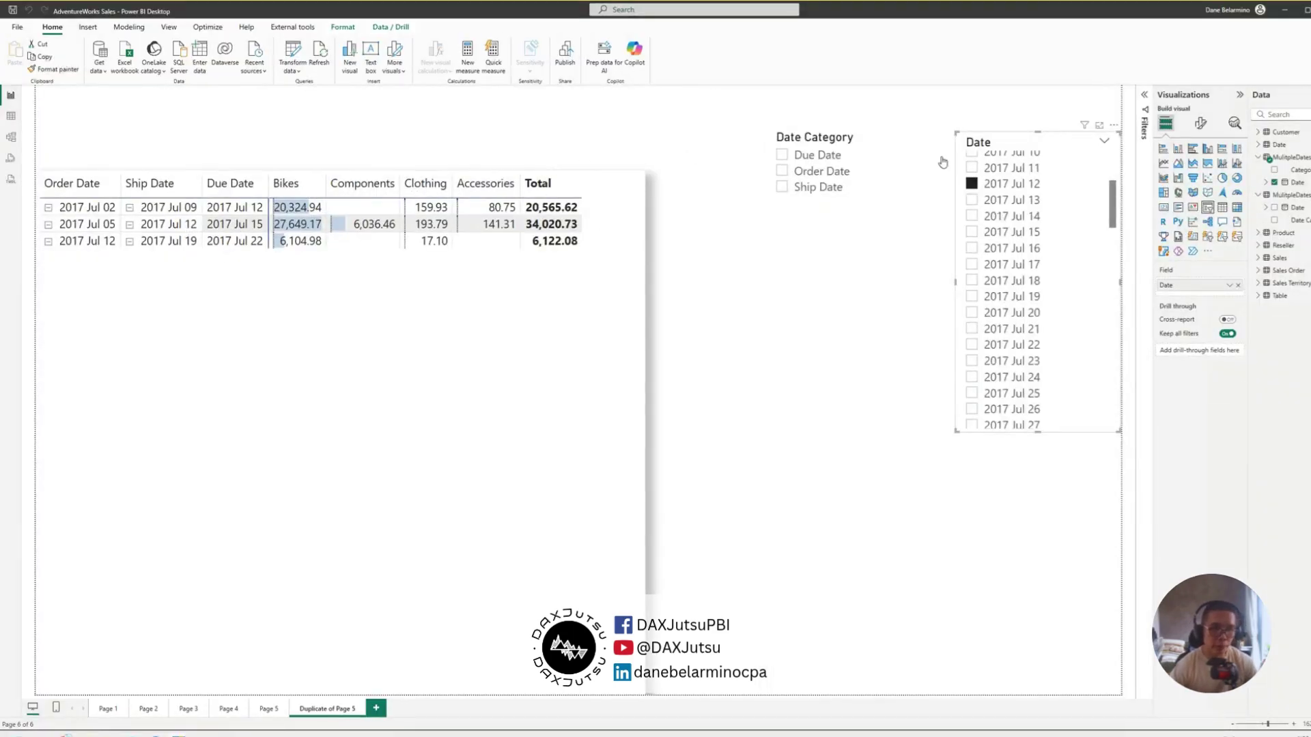
click(827, 196)
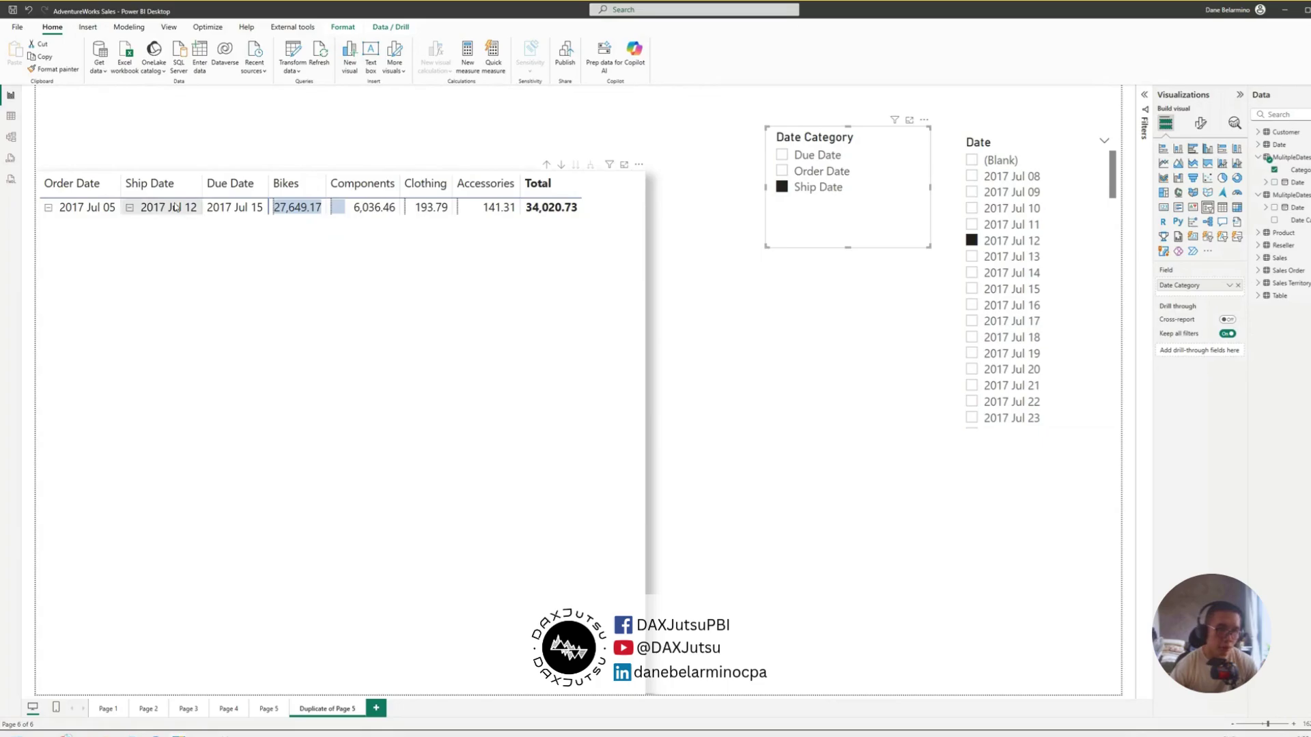